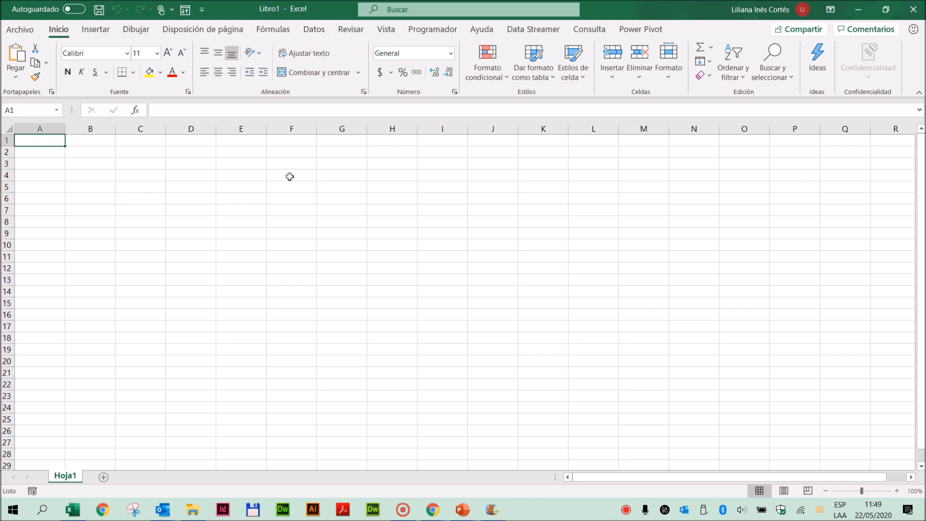
# - Import the workbook BASE.xlsx as a data source from Escritorio > Amcor > Clase Query > Modelo Paradas
pyautogui.click(316, 31)
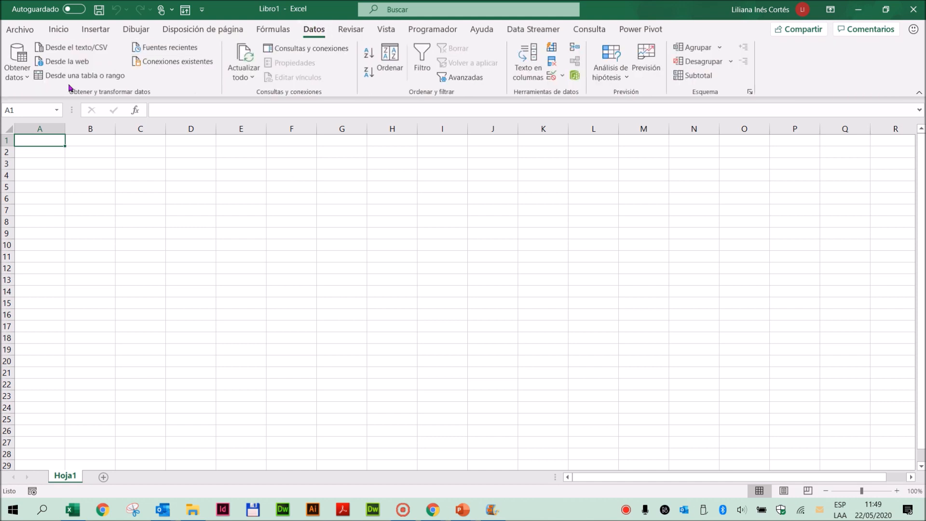
pyautogui.click(27, 77)
pyautogui.moveTo(41, 98)
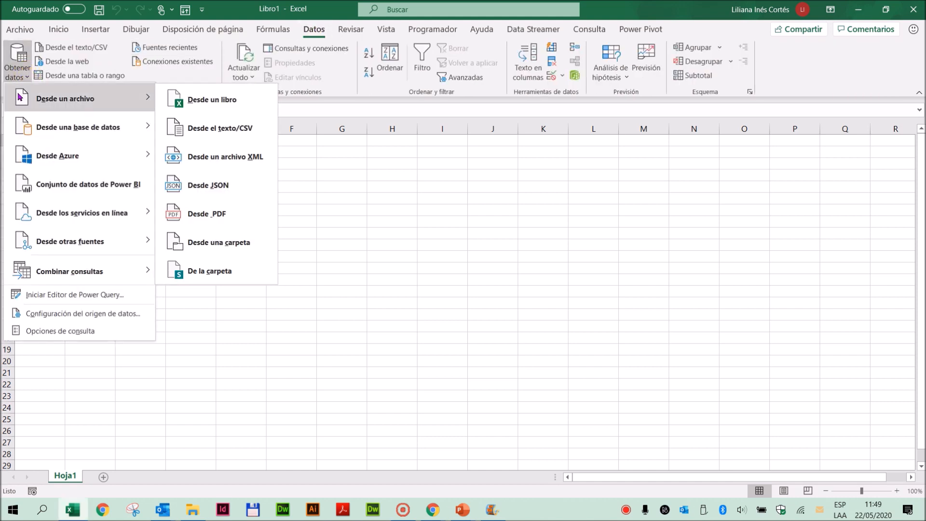
pyautogui.click(197, 105)
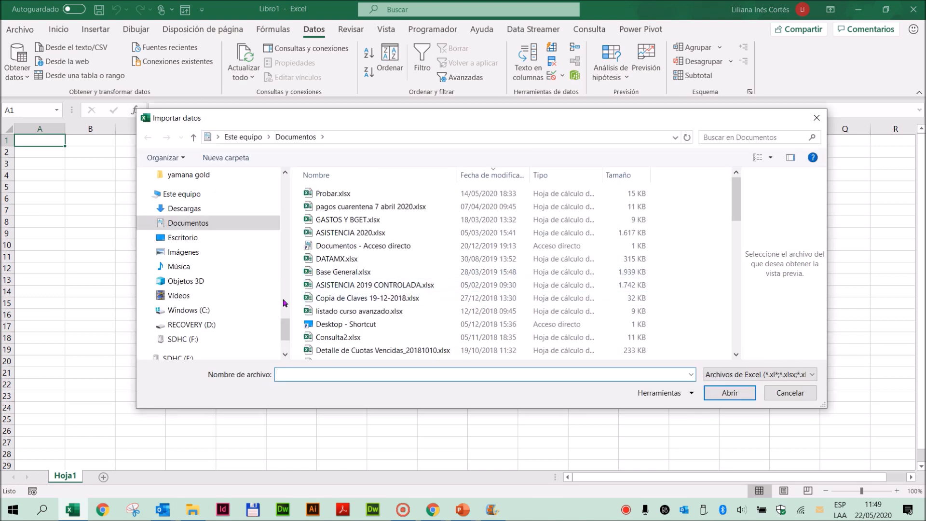
pyautogui.moveTo(286, 328); pyautogui.dragTo(281, 157)
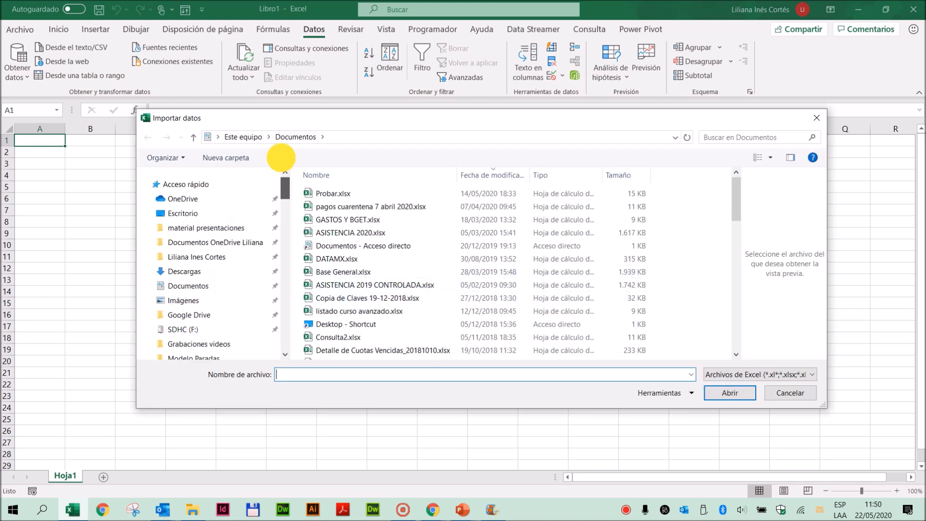
pyautogui.click(241, 213)
pyautogui.doubleClick(328, 234)
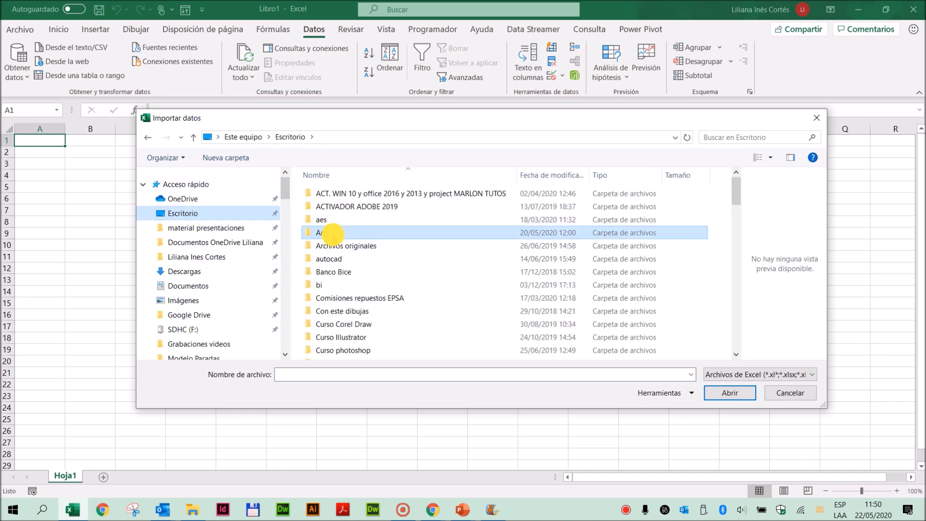
pyautogui.doubleClick(352, 208)
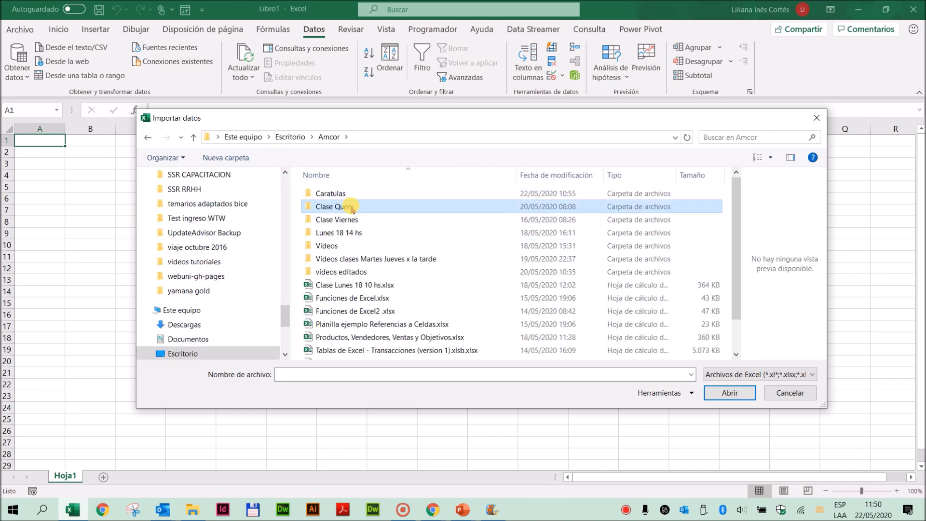
pyautogui.click(309, 193)
pyautogui.doubleClick(309, 193)
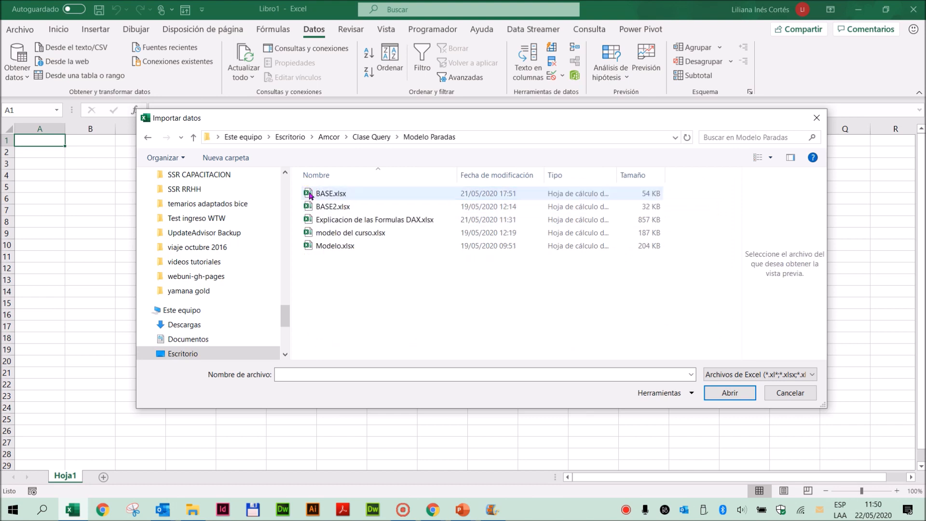
pyautogui.click(321, 197)
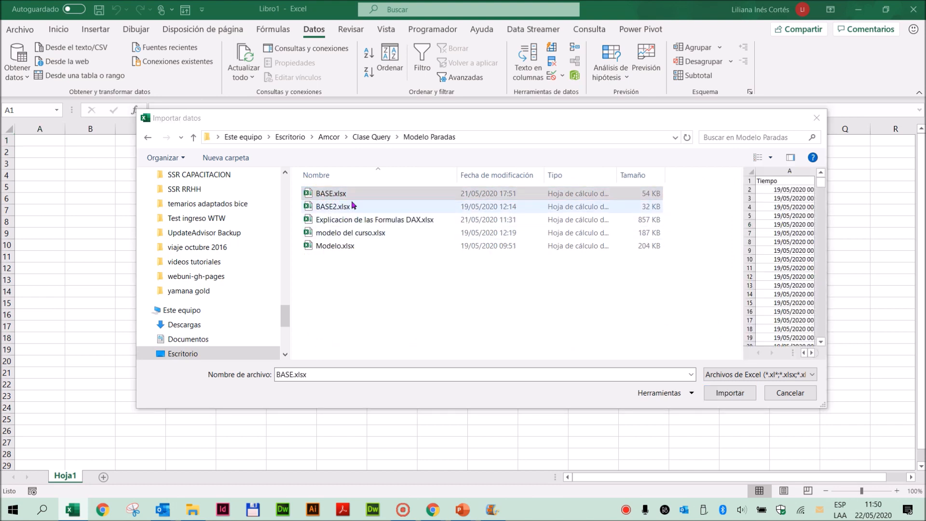
pyautogui.click(729, 393)
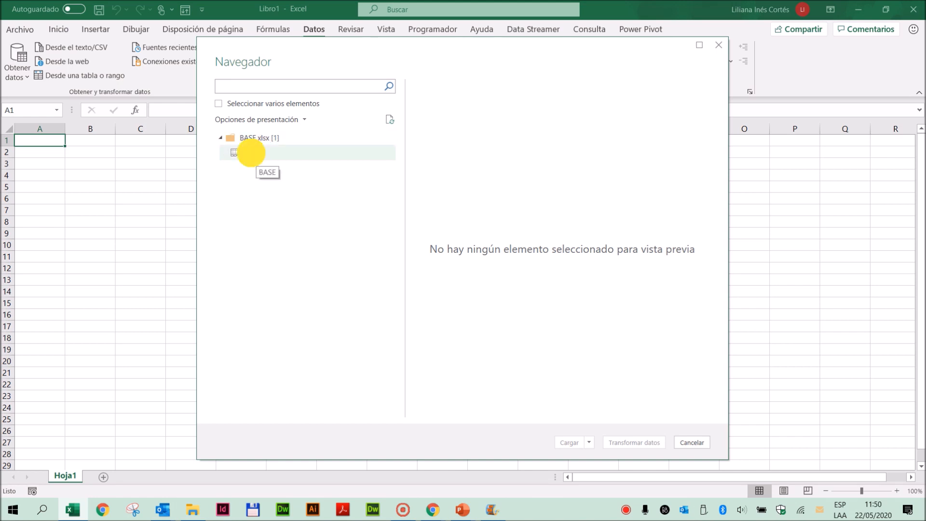
# - Open the BASE sheet for transformation in the Power Query editor, then expand the query list and select the BASE query
pyautogui.click(253, 153)
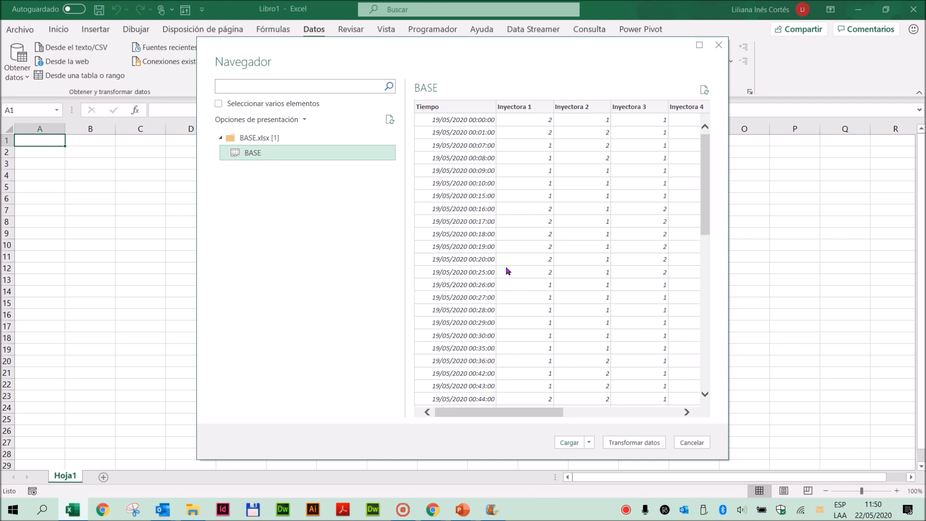
pyautogui.click(634, 442)
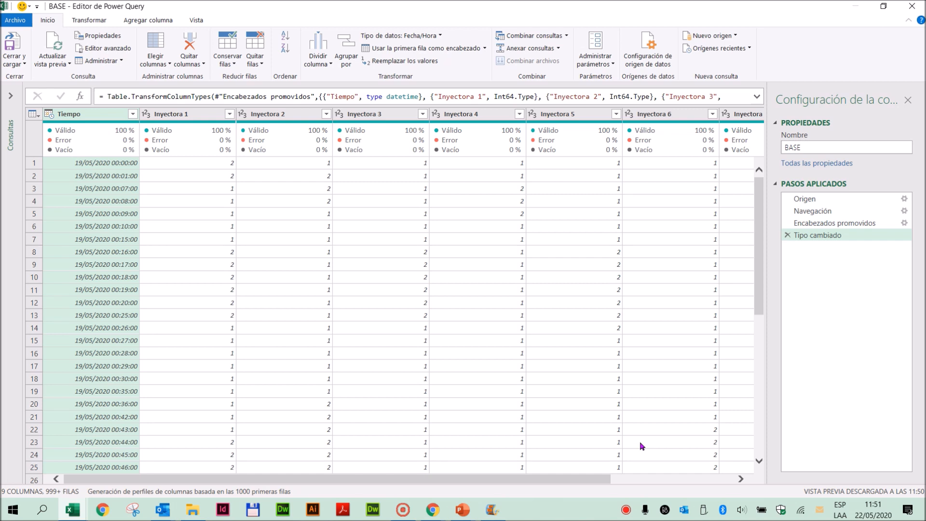
pyautogui.click(10, 95)
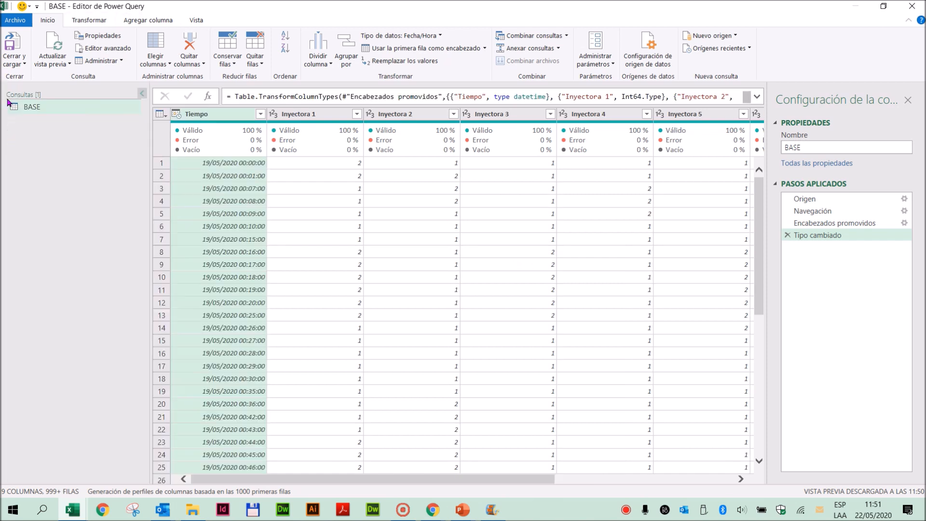
pyautogui.click(30, 110)
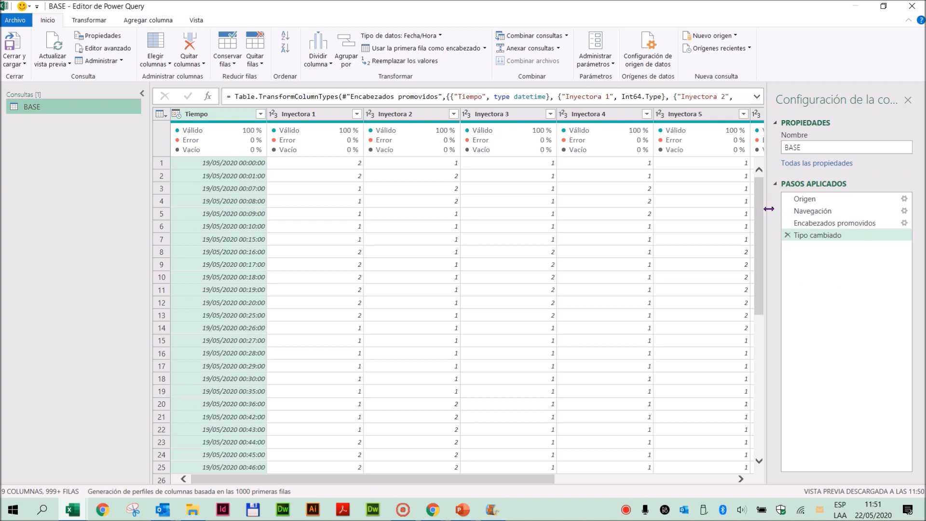
# - Examine the Origen applied step of the BASE query and compare it with the Navegación step
pyautogui.moveTo(786, 211); pyautogui.dragTo(816, 246)
pyautogui.click(817, 199)
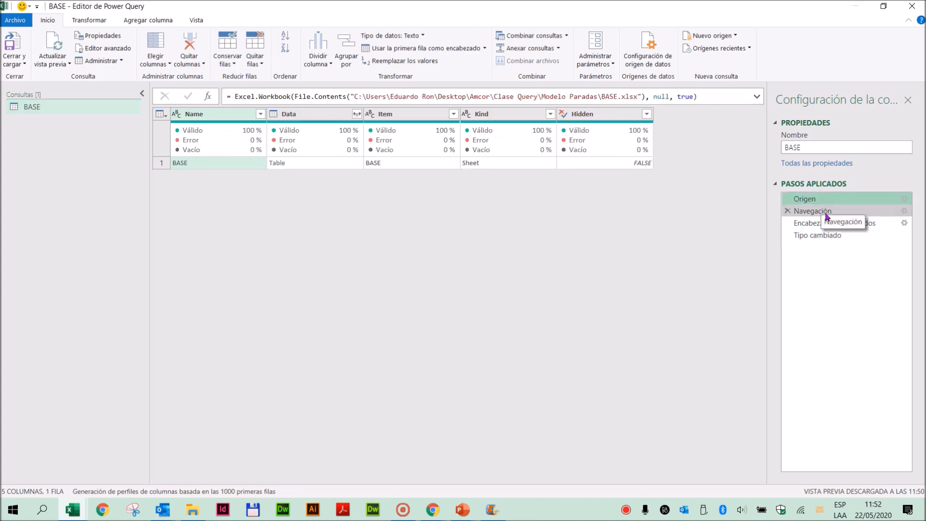
pyautogui.click(823, 211)
pyautogui.click(801, 200)
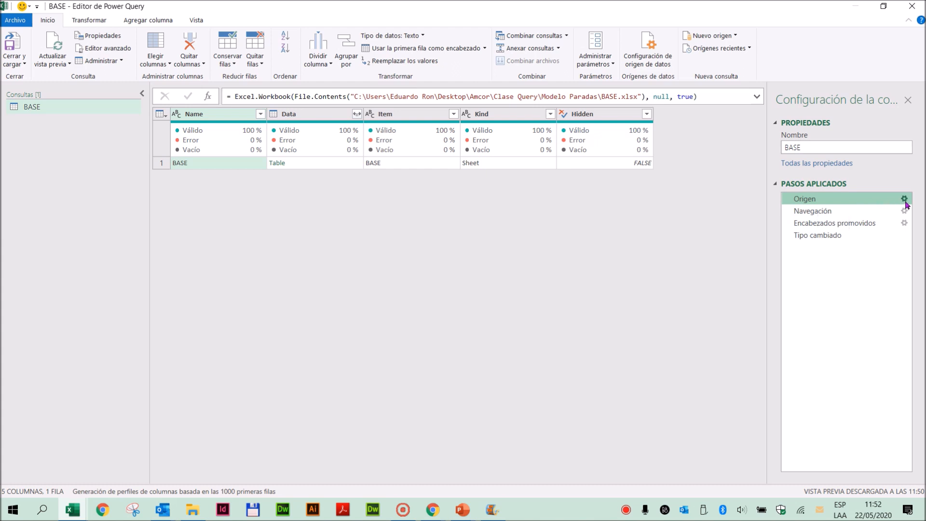
pyautogui.click(825, 197)
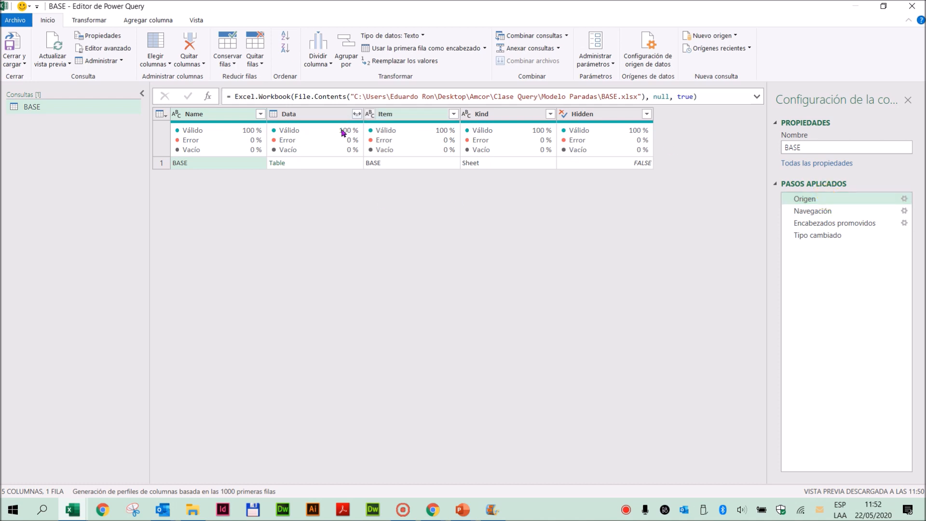
pyautogui.moveTo(480, 149)
# - Inspect the Navegación step's resource settings without changing them, and view the contents of the first row
pyautogui.click(815, 212)
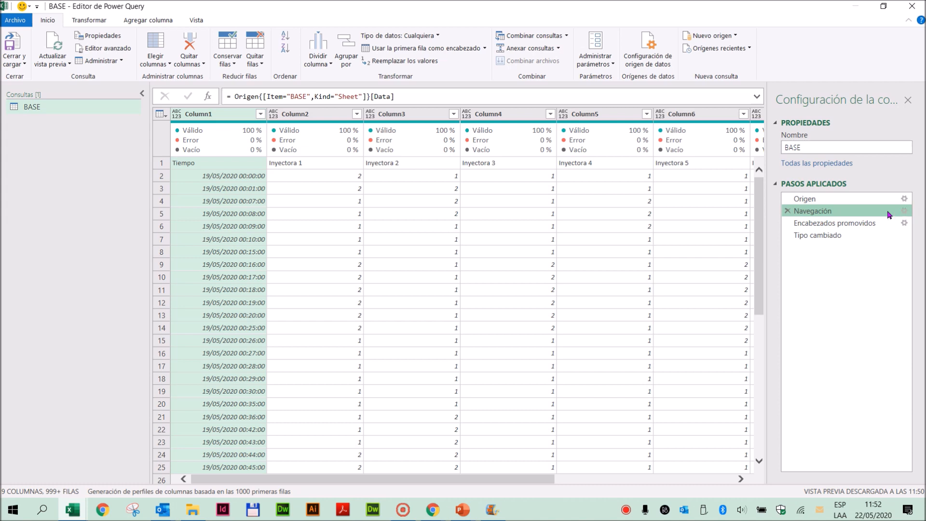
pyautogui.click(872, 211)
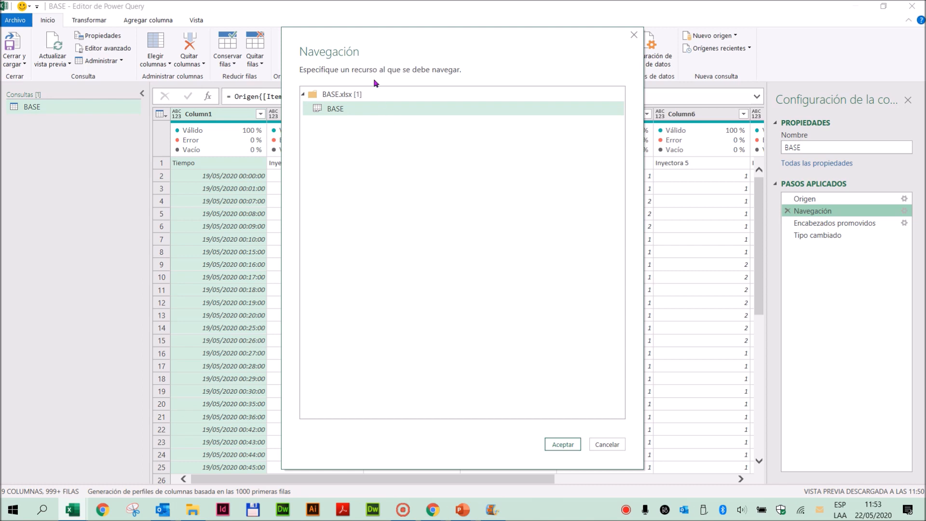
pyautogui.click(609, 445)
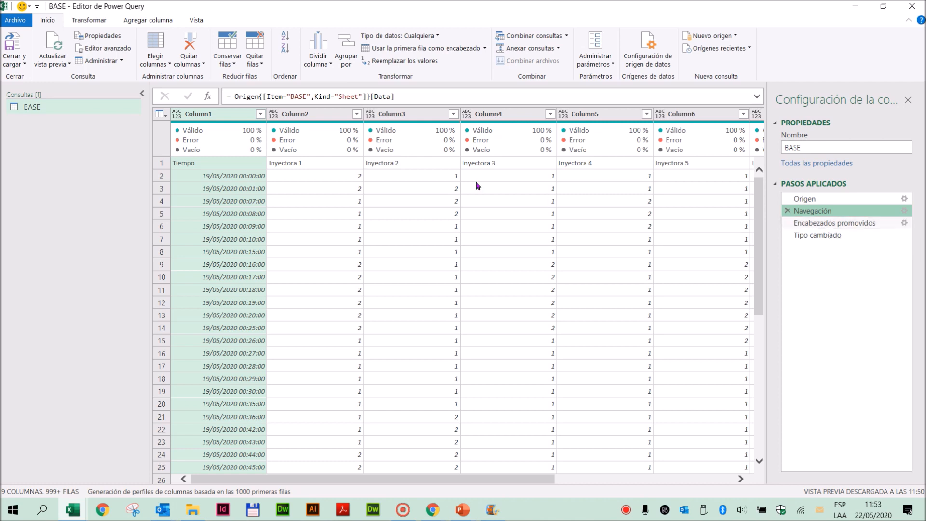
pyautogui.click(157, 167)
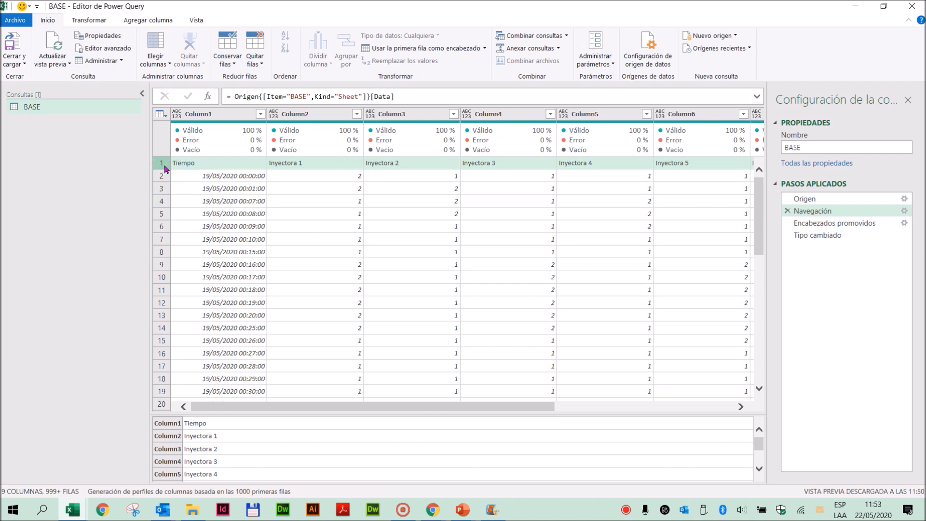
# - Review the Encabezados promovidos and Tipo cambiado steps and the data type options of the Tiempo and Inyectora 1 columns
pyautogui.click(828, 224)
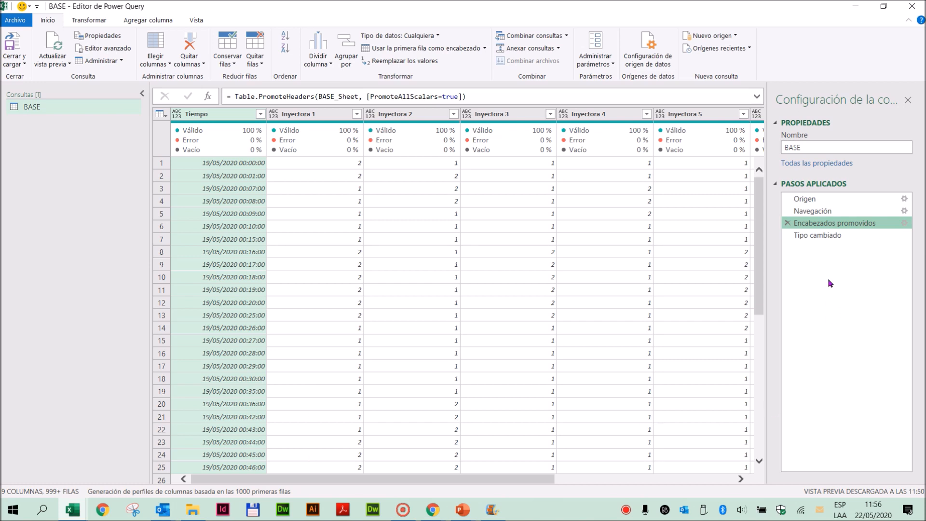
pyautogui.click(826, 236)
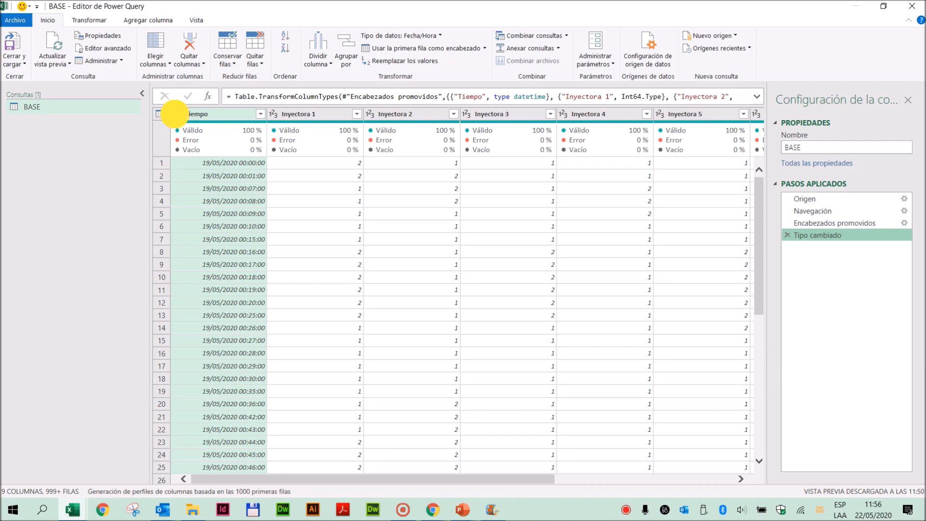
pyautogui.click(176, 115)
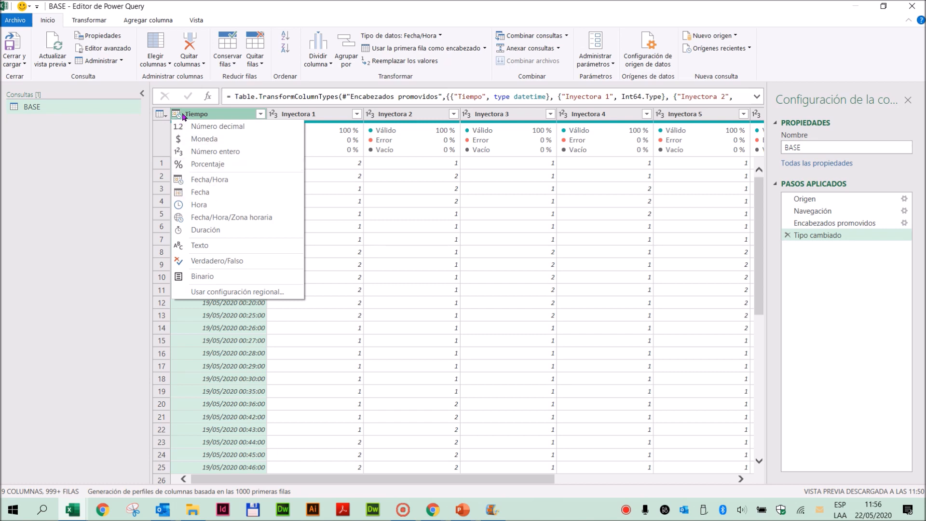
pyautogui.click(180, 115)
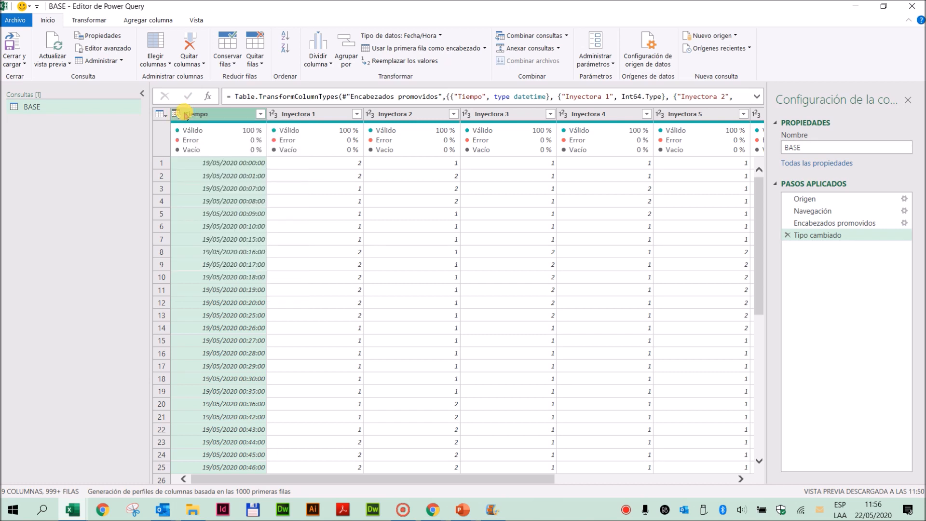
pyautogui.click(273, 115)
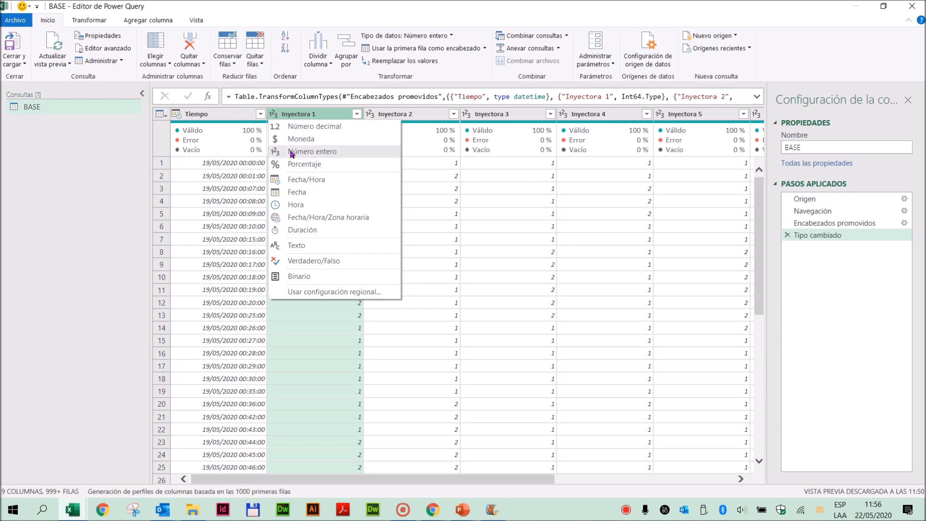
pyautogui.click(293, 111)
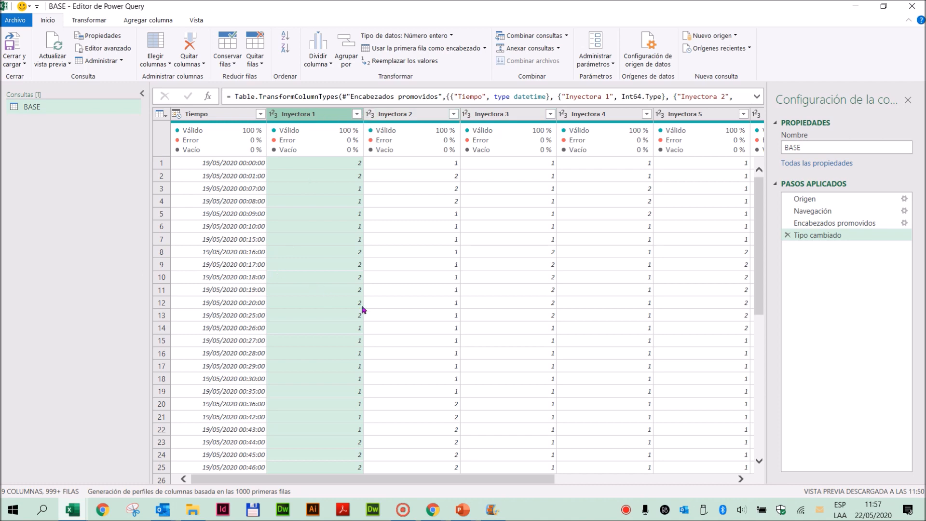
# - View the Tipo cambiado step's formula and check the display option that shows the formula bar
pyautogui.click(823, 234)
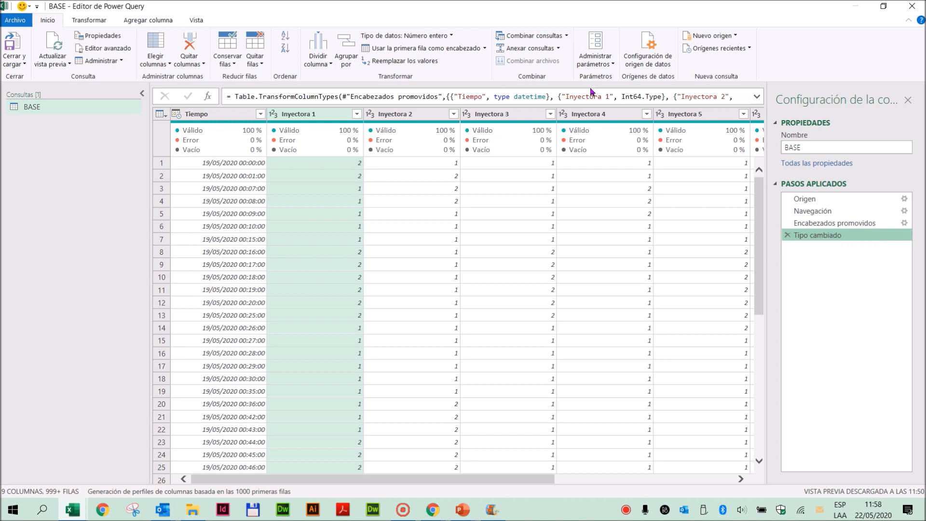
pyautogui.click(237, 97)
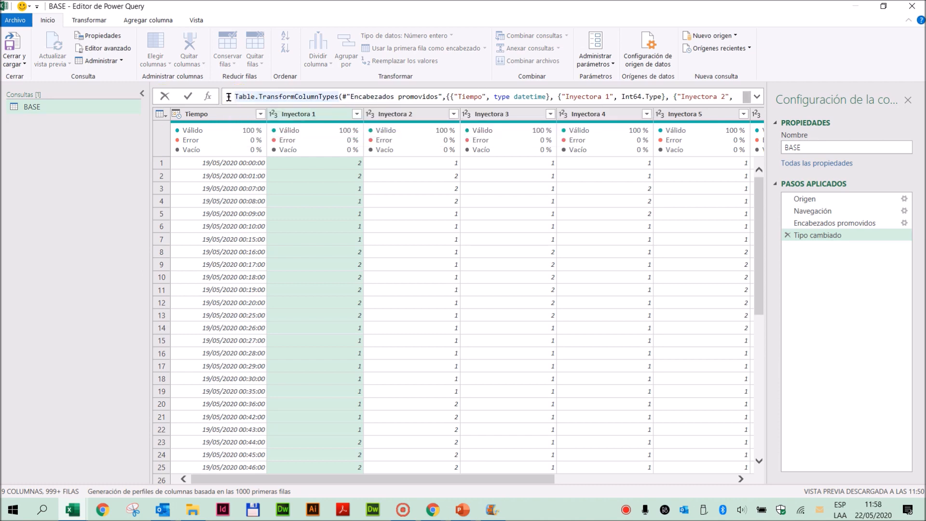
pyautogui.click(297, 95)
pyautogui.click(192, 19)
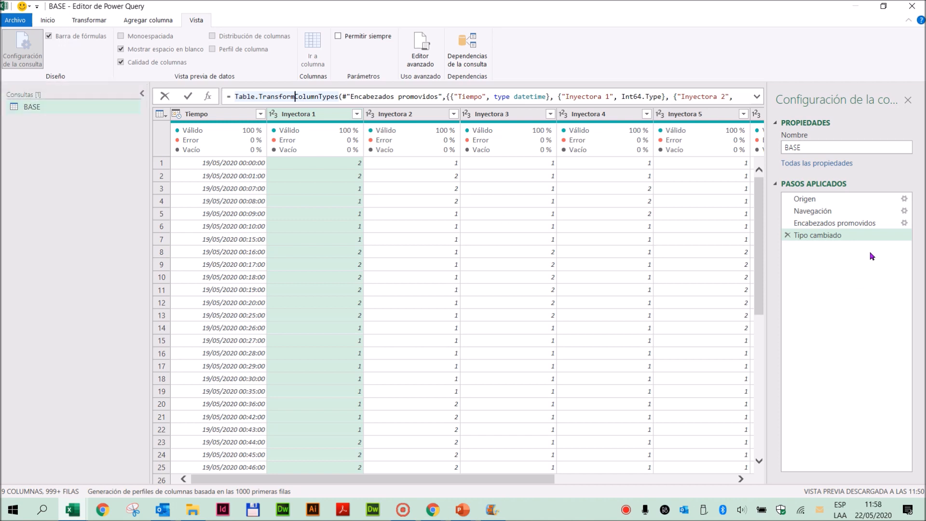
pyautogui.click(815, 239)
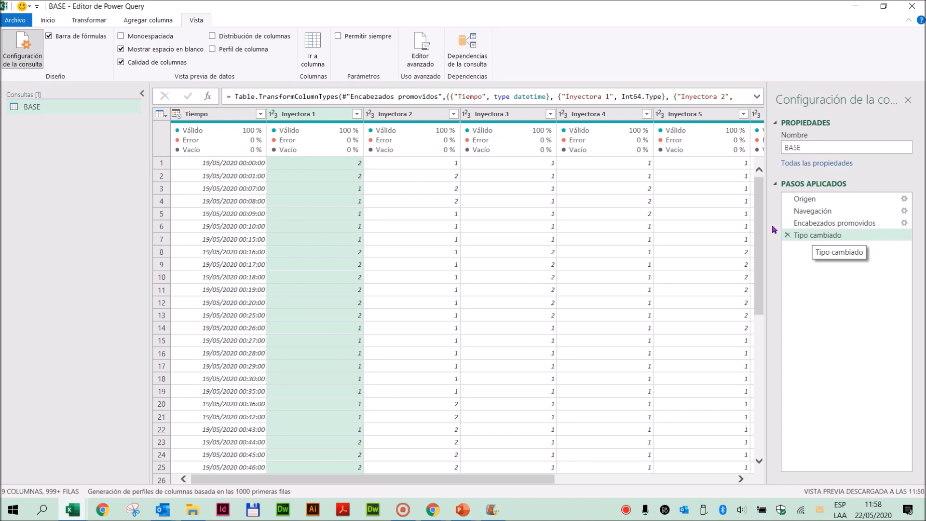
# - Examine the column names and data types in the Tipo cambiado formula, from Tiempo and datetime through Inyectora 1 to Inyectora 2
pyautogui.doubleClick(471, 97)
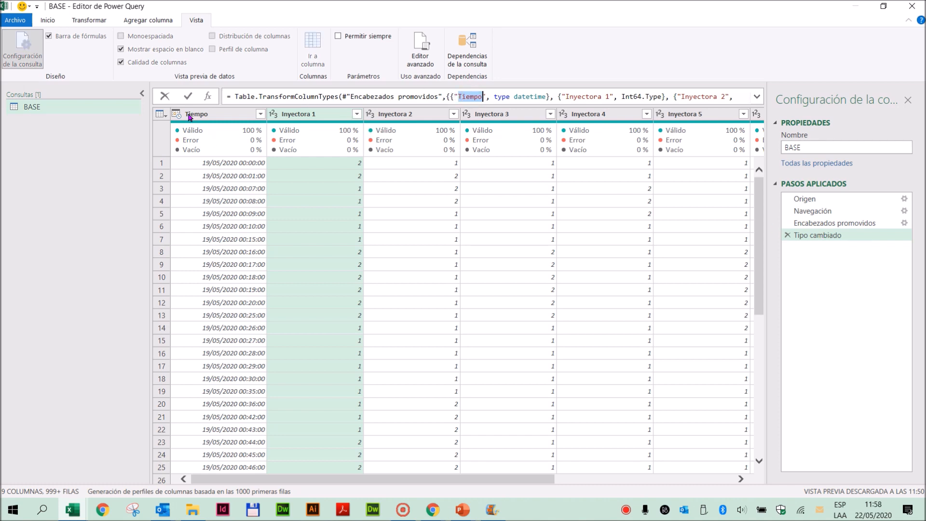
pyautogui.doubleClick(530, 97)
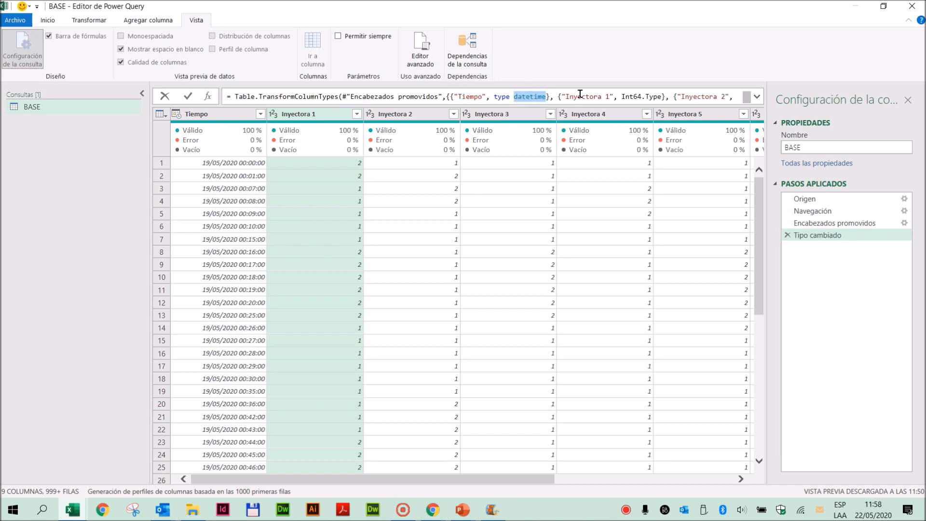
pyautogui.click(580, 95)
pyautogui.doubleClick(580, 96)
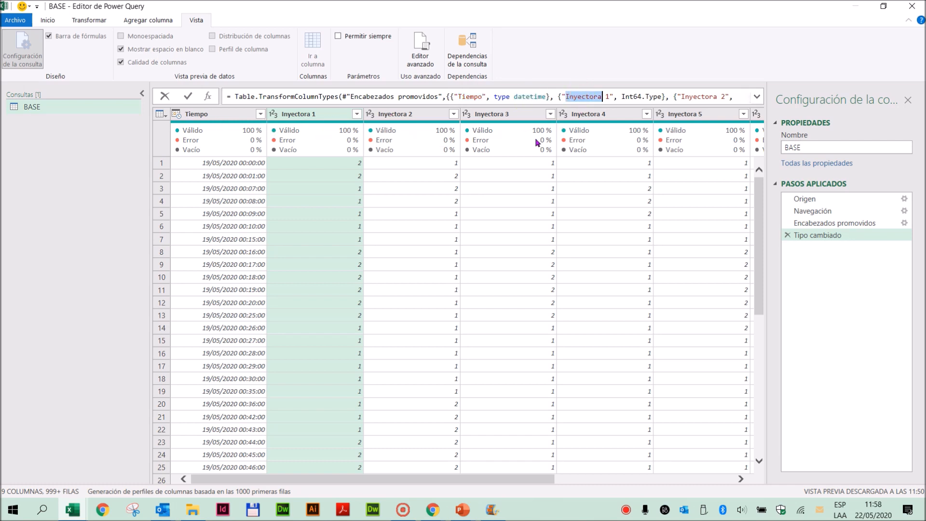
pyautogui.click(646, 96)
pyautogui.moveTo(622, 96); pyautogui.dragTo(648, 96)
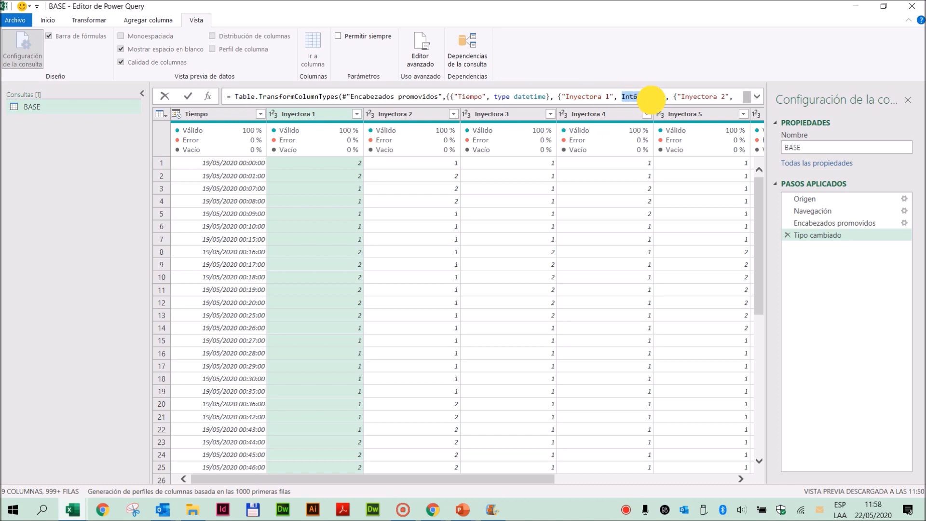
pyautogui.doubleClick(701, 96)
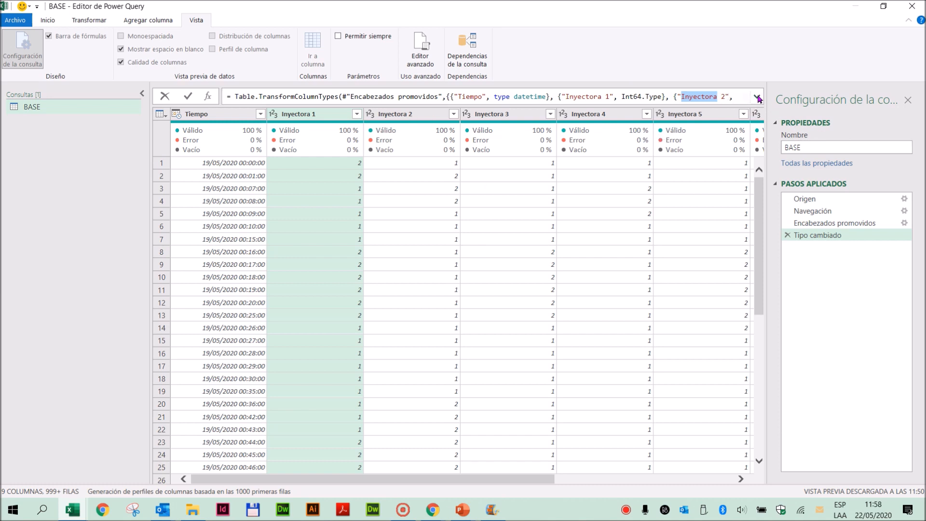
# - View the complete Tipo cambiado formula and delete that applied step from the BASE query
pyautogui.click(757, 97)
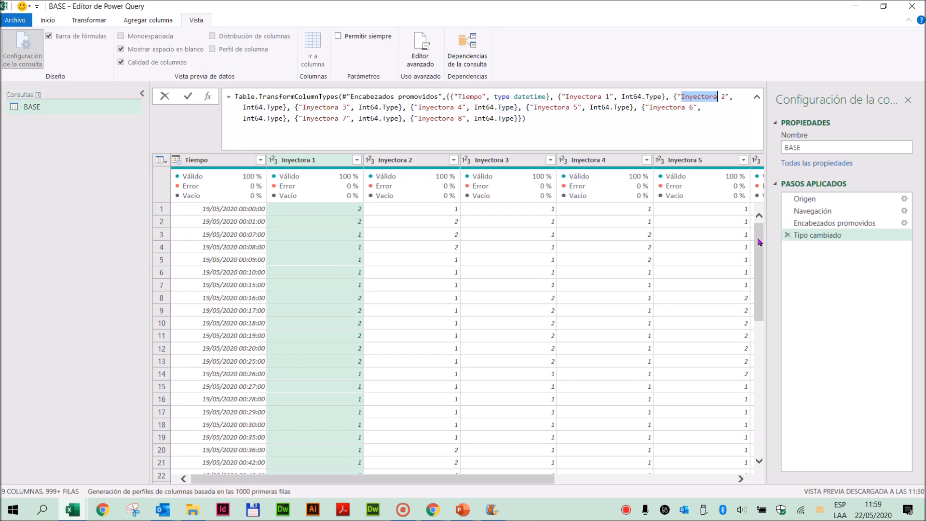
pyautogui.click(786, 235)
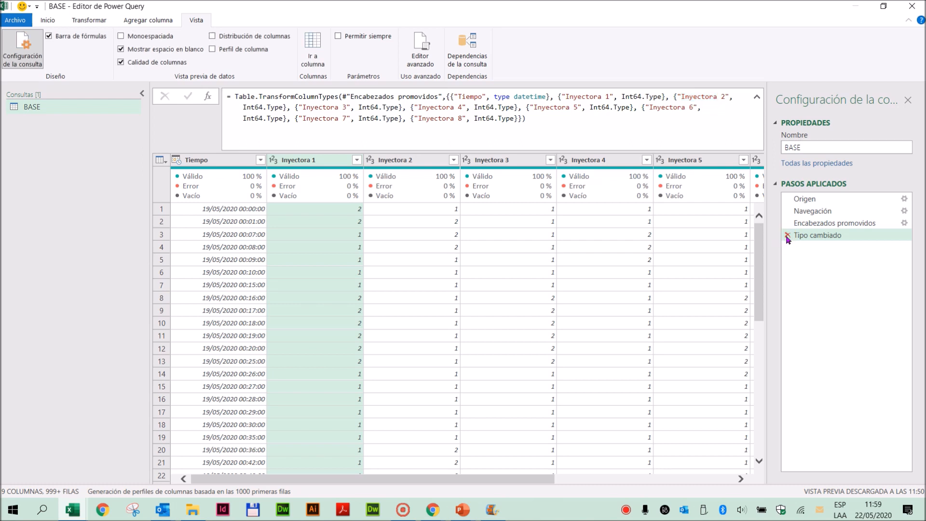
pyautogui.click(786, 235)
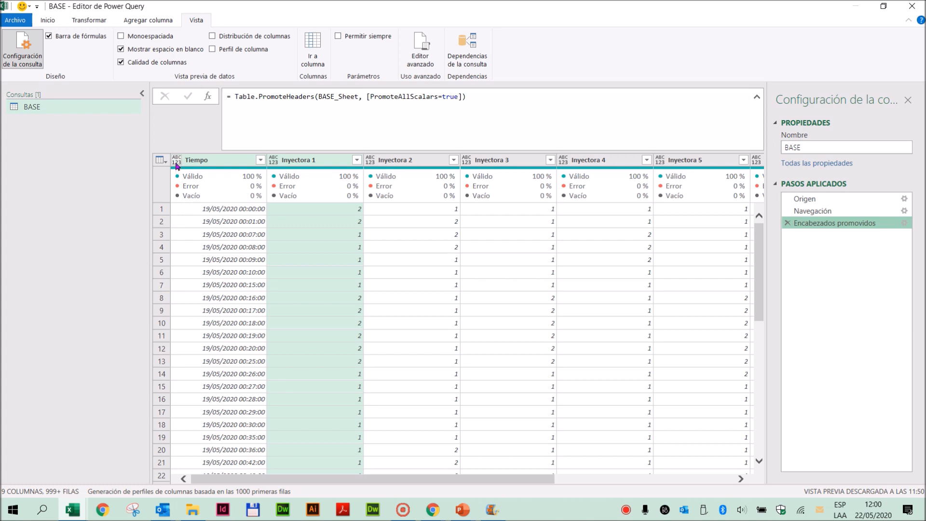
# - Change the Tiempo column's data type to Fecha/Hora and collapse the expanded formula display
pyautogui.click(83, 21)
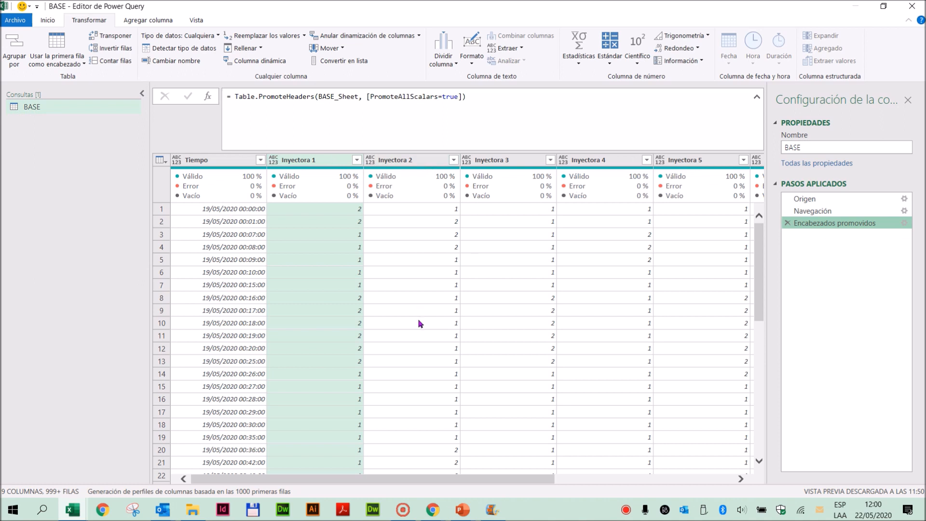
pyautogui.click(201, 163)
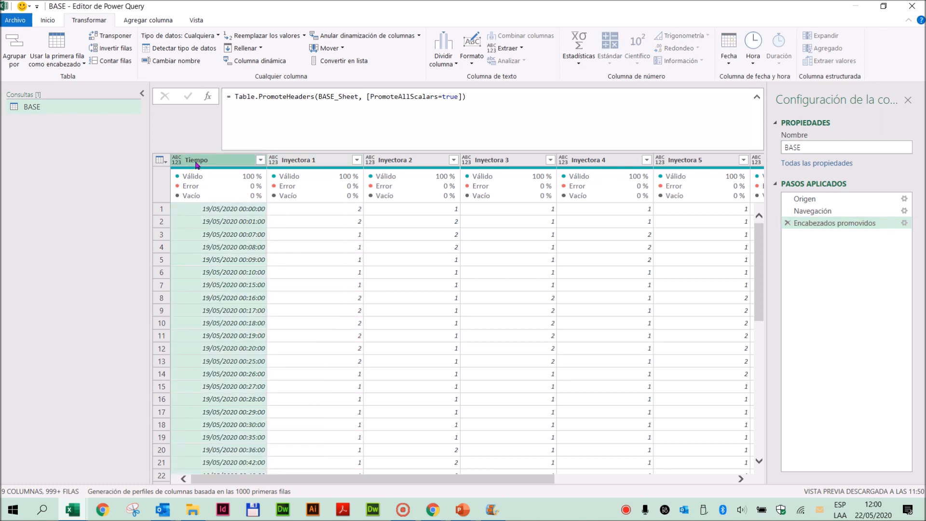
pyautogui.click(176, 163)
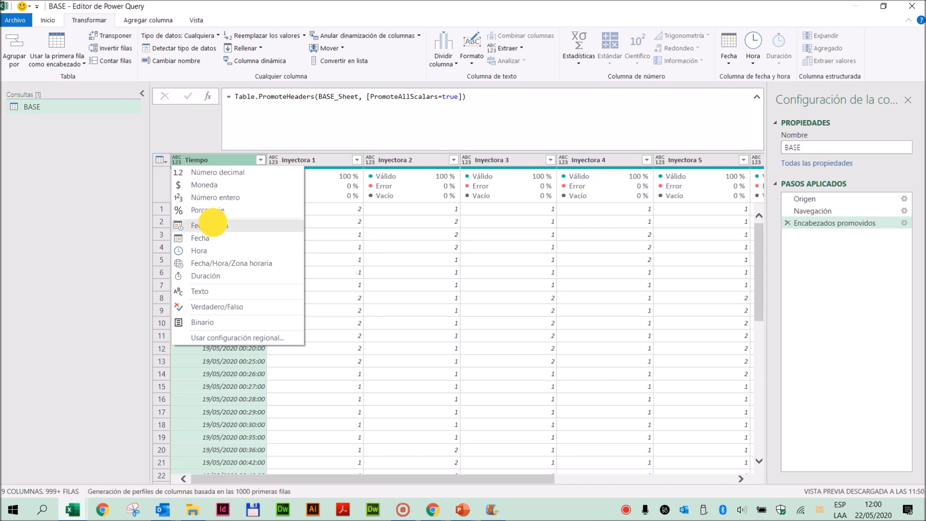
pyautogui.click(215, 226)
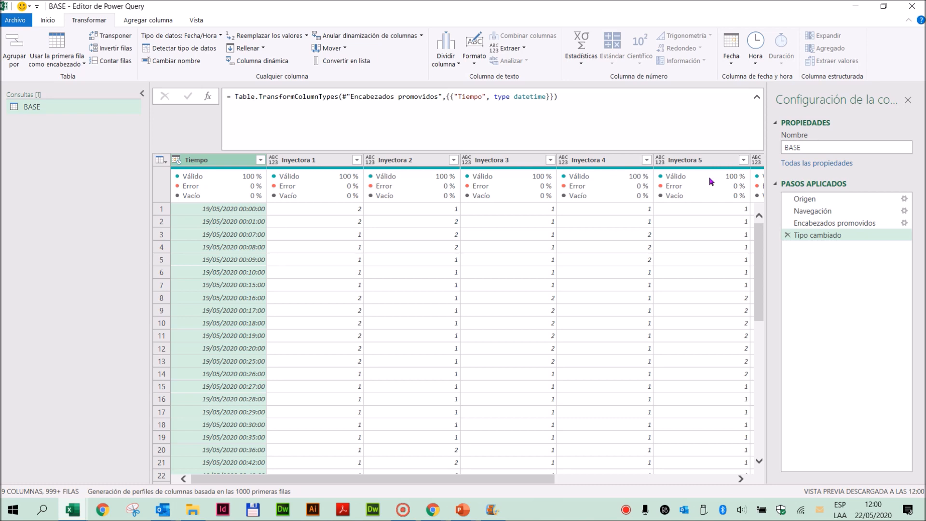
pyautogui.click(757, 96)
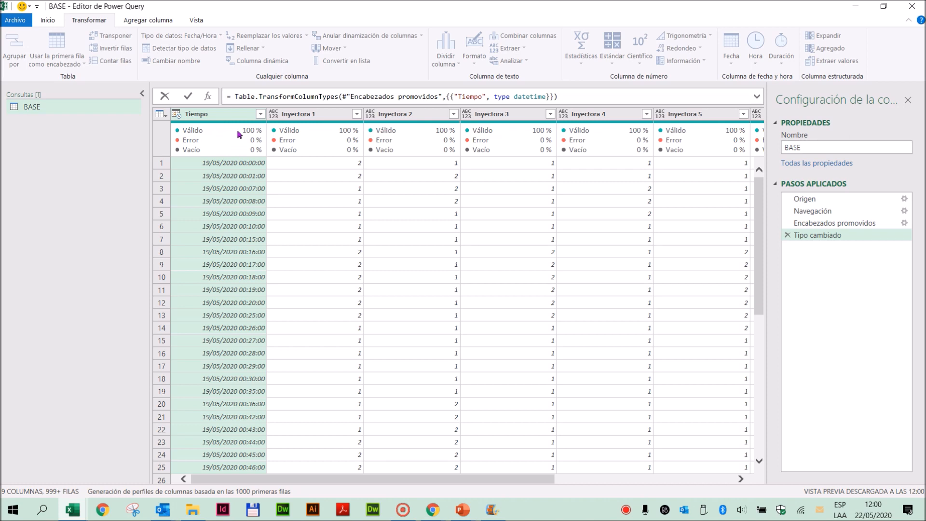
# - Turn the column quality details off and on again, and view the first value of the Tiempo column
pyautogui.click(197, 21)
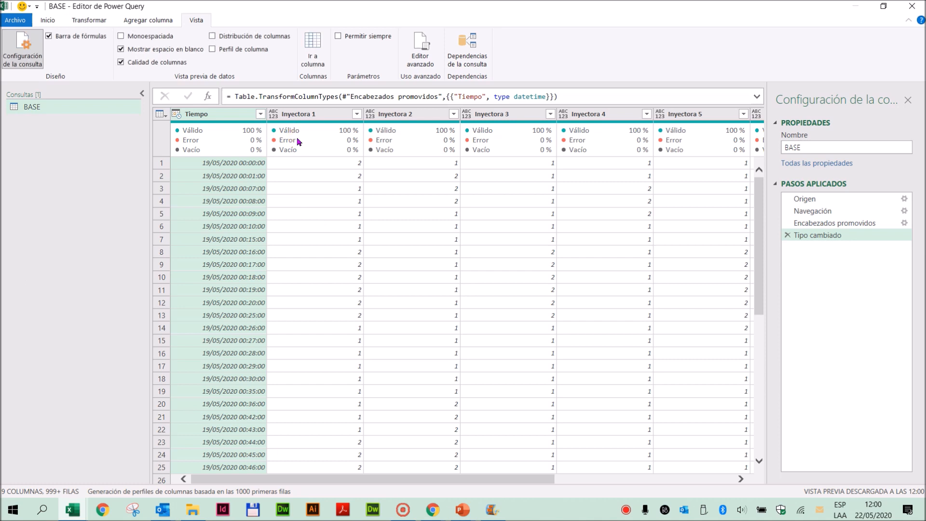
pyautogui.click(121, 61)
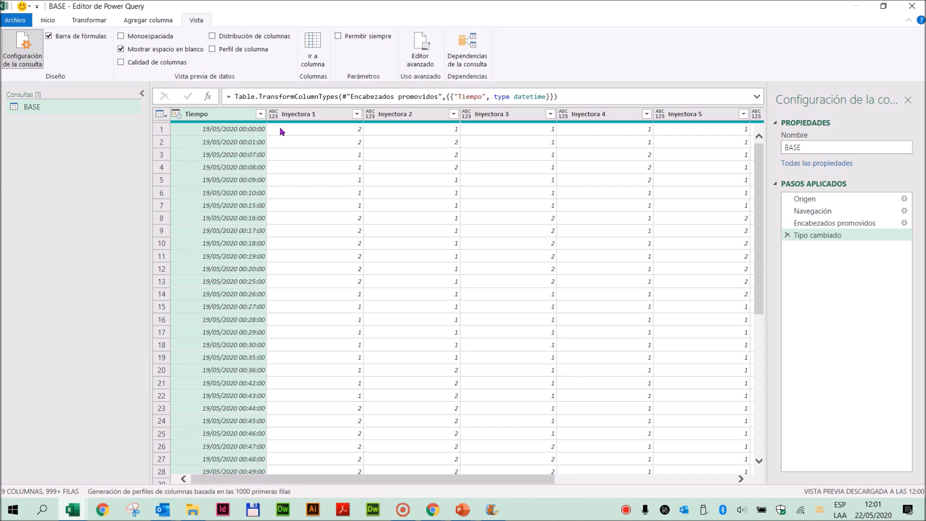
pyautogui.click(121, 67)
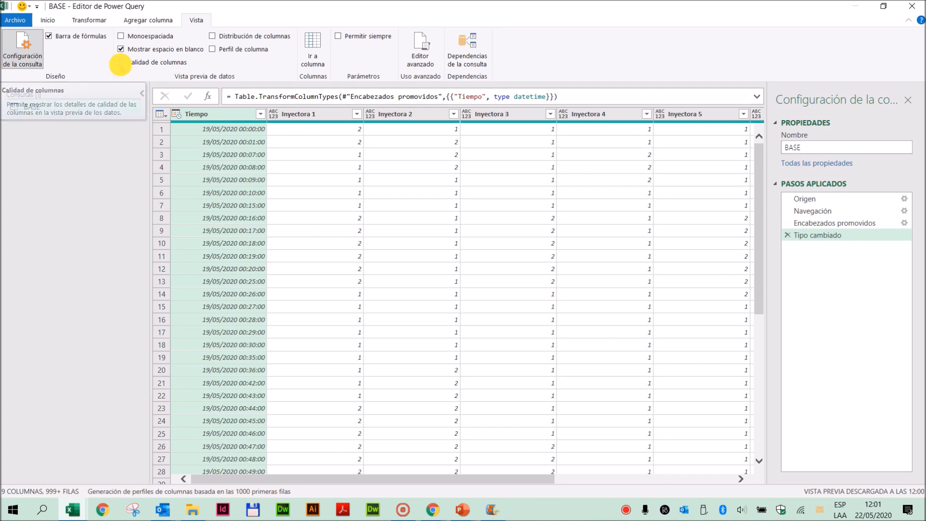
pyautogui.moveTo(188, 135)
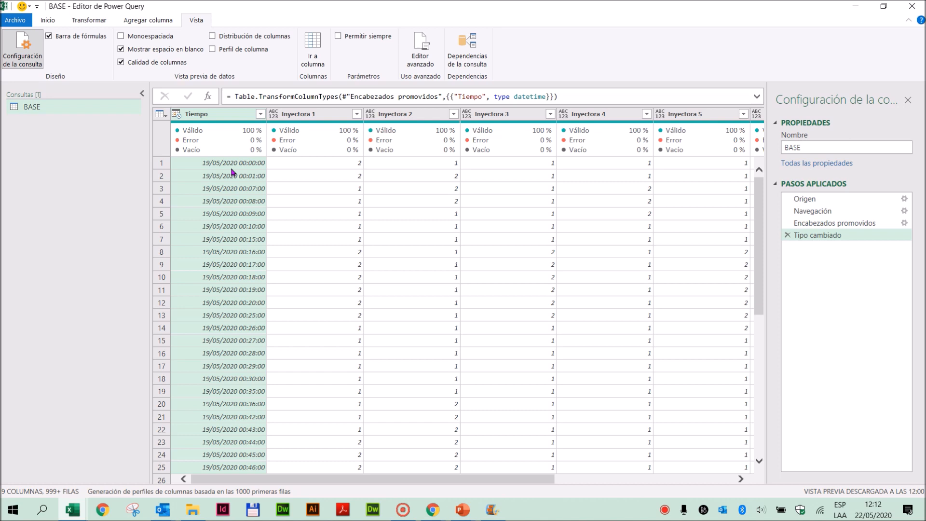
pyautogui.click(191, 165)
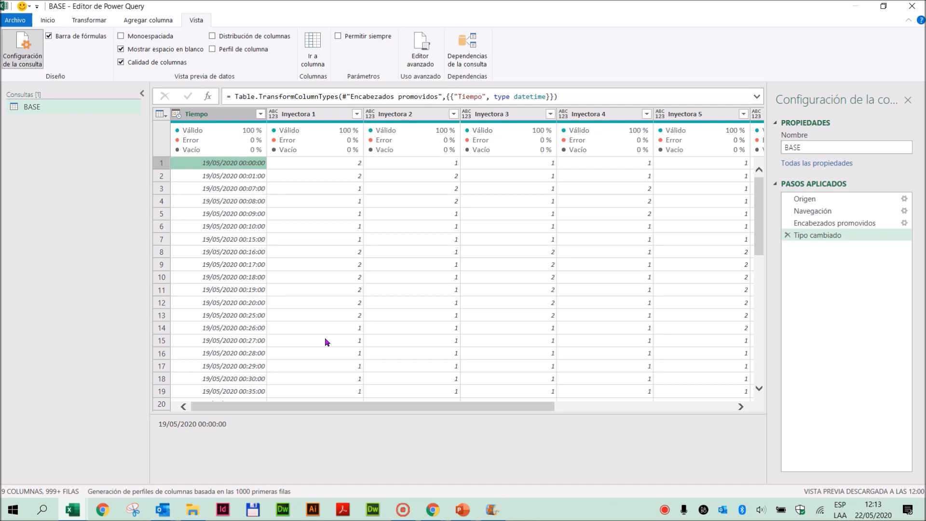
# - Review the unpivot options with the columns Inyectora 1 through Inyectora 8 selected
pyautogui.click(83, 23)
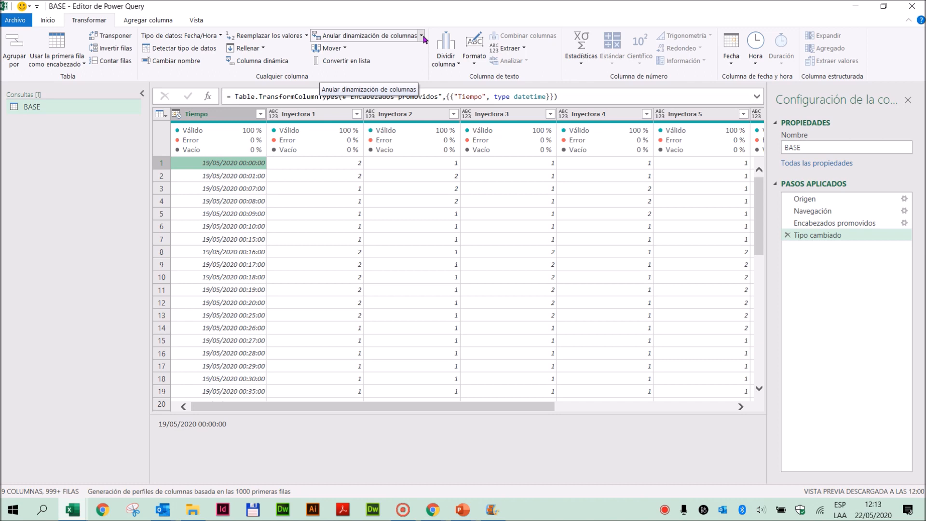
pyautogui.click(312, 115)
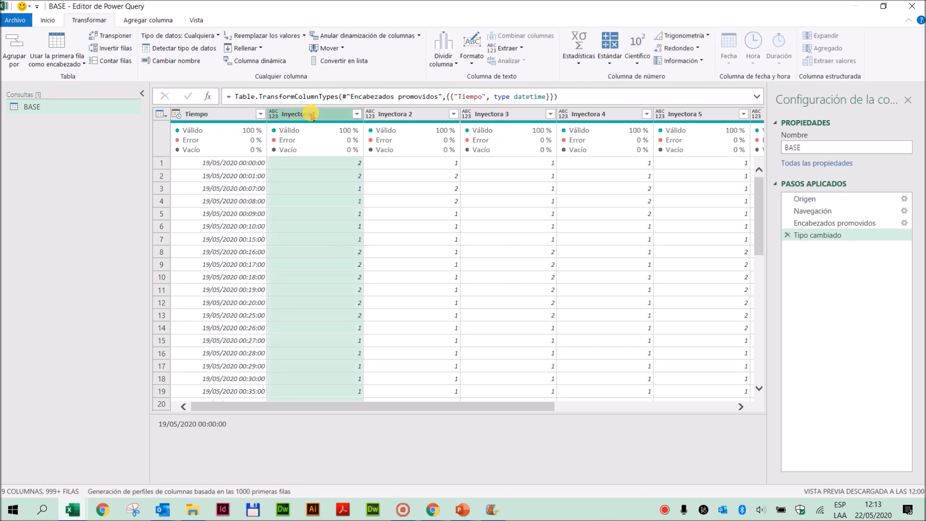
pyautogui.moveTo(296, 478); pyautogui.dragTo(573, 486)
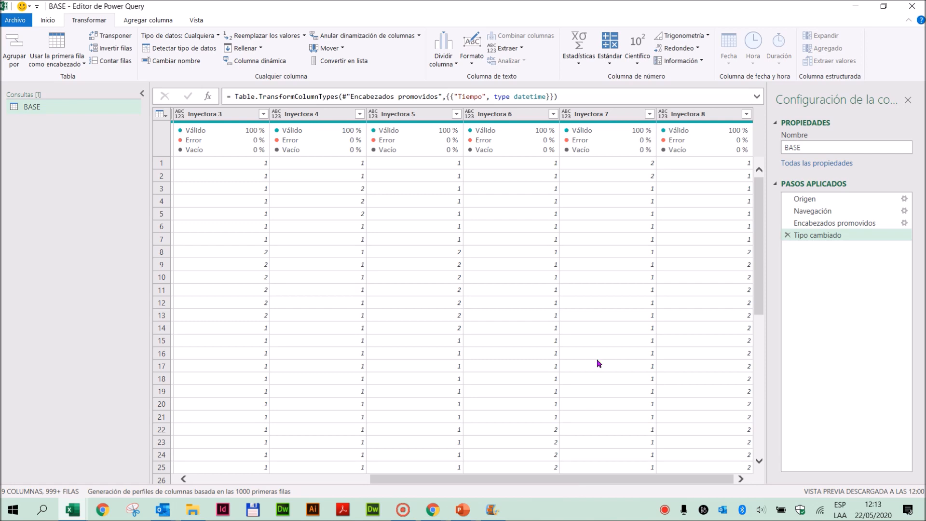
pyautogui.keyDown('shift'); pyautogui.click(691, 115); pyautogui.keyUp('shift')
pyautogui.moveTo(666, 482); pyautogui.dragTo(300, 494)
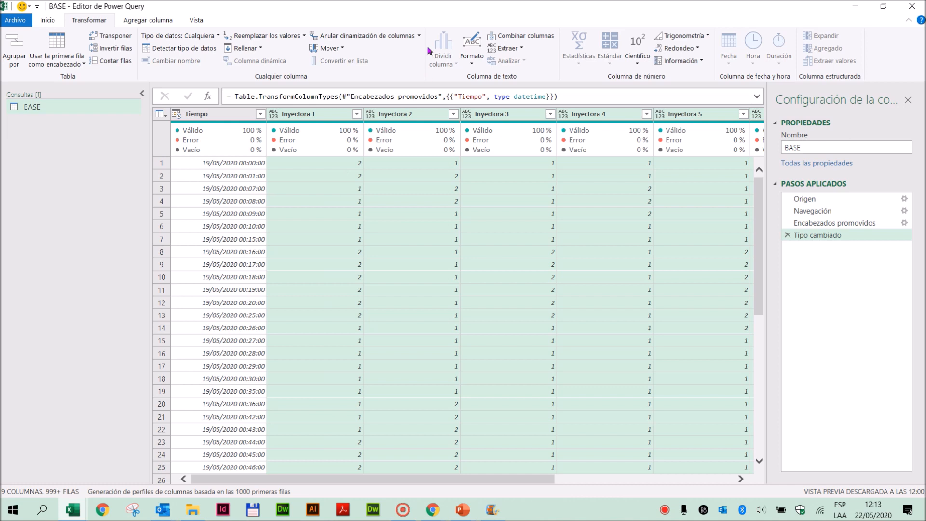
pyautogui.click(418, 36)
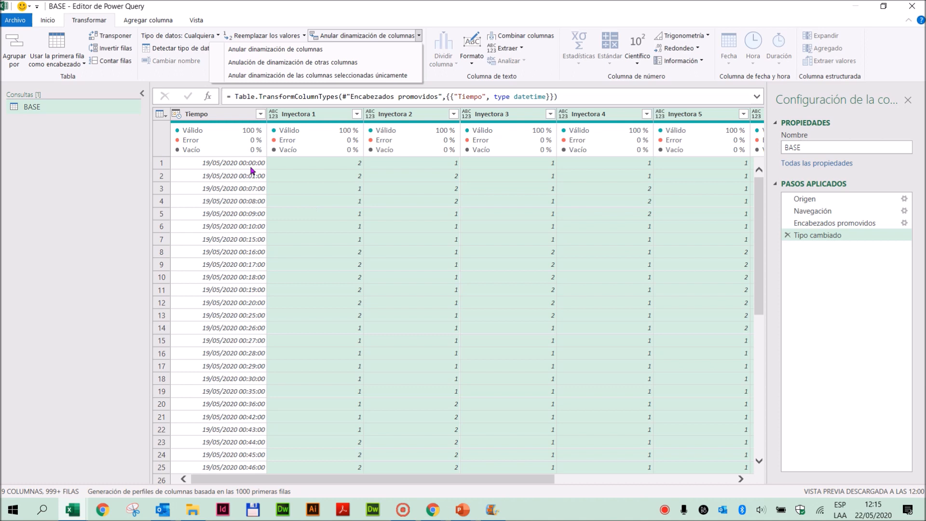
# - Unpivot all columns other than Tiempo into attribute and value columns
pyautogui.click(210, 114)
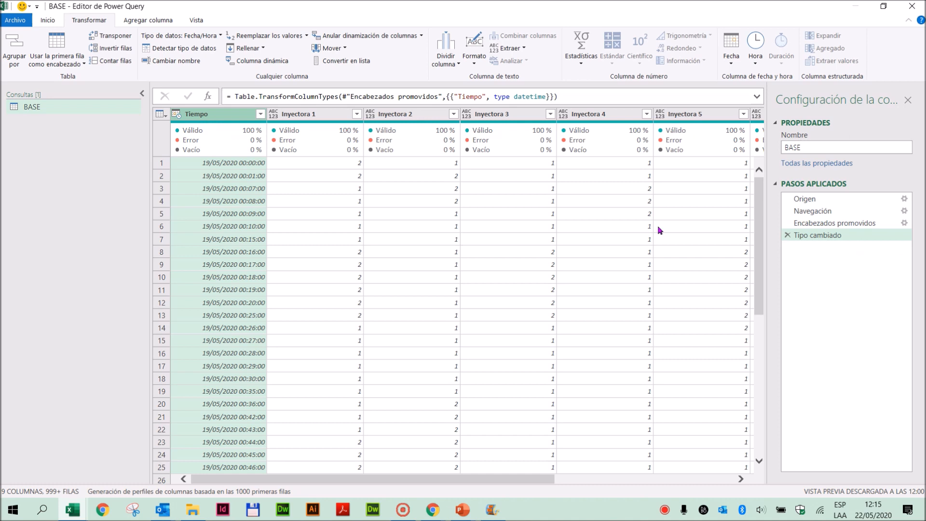
pyautogui.moveTo(458, 143)
pyautogui.moveTo(484, 483); pyautogui.dragTo(356, 481)
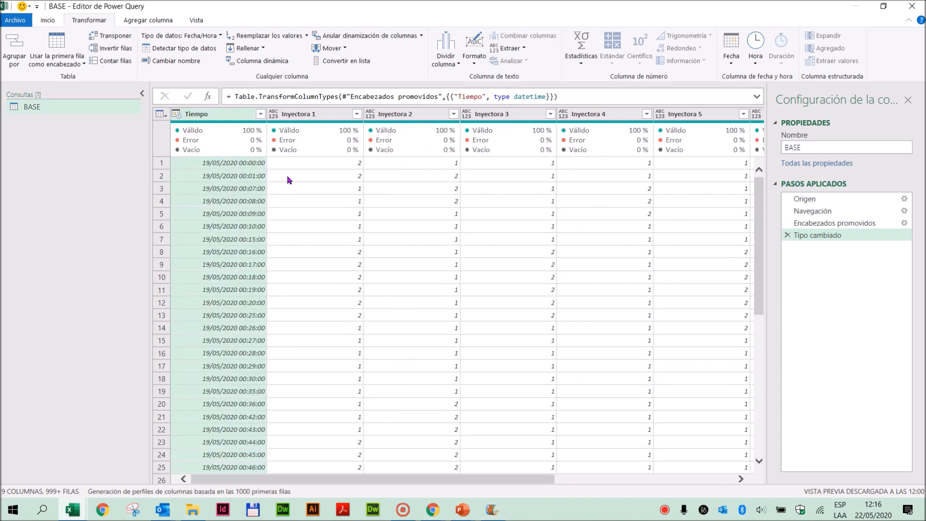
pyautogui.click(422, 37)
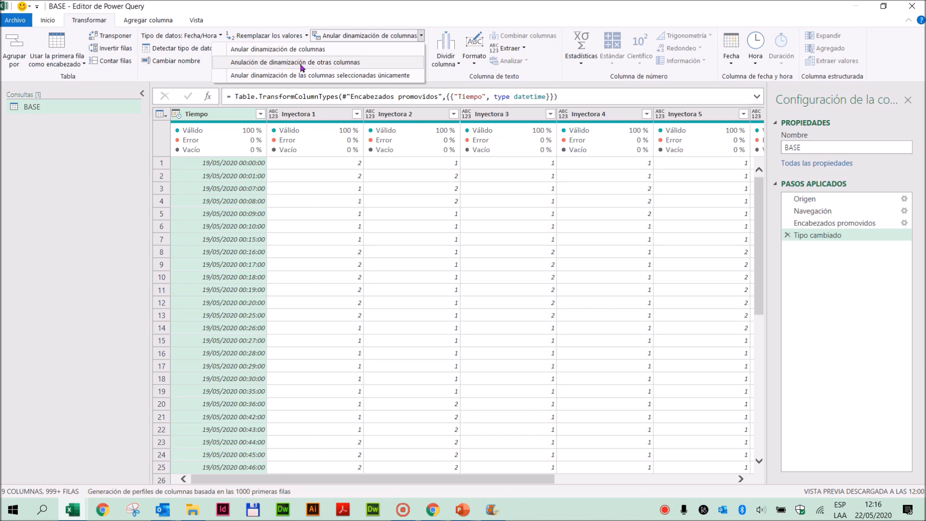
pyautogui.click(318, 66)
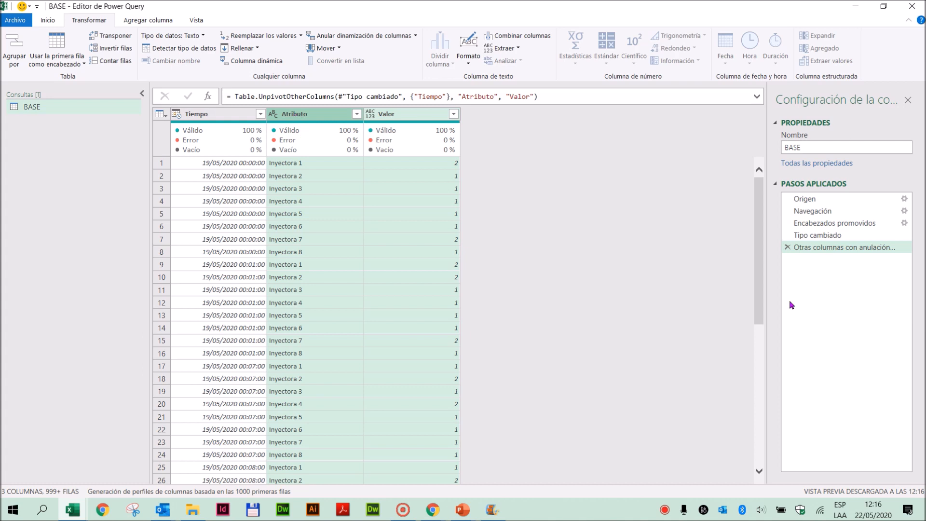
# - Compare the table at the Tipo cambiado step with the unpivoted table, including its Valor column
pyautogui.click(831, 236)
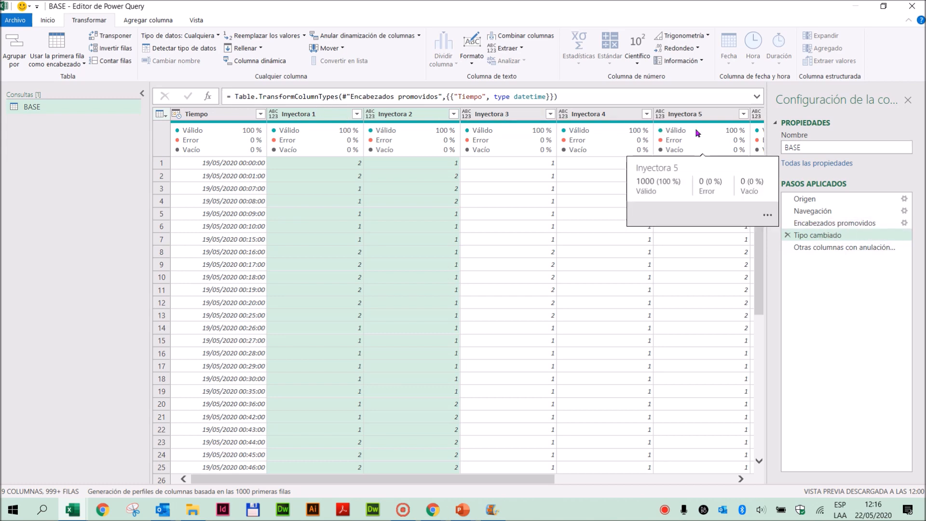
pyautogui.click(830, 249)
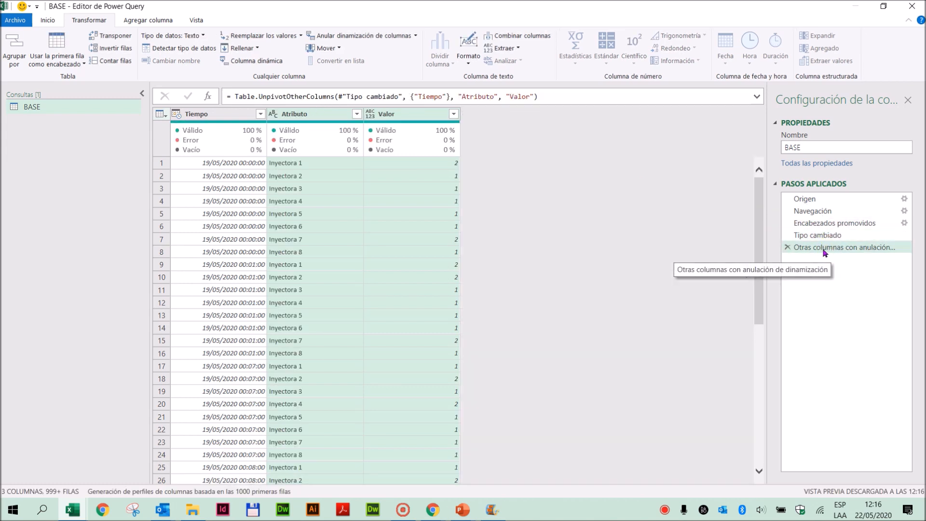
pyautogui.click(398, 117)
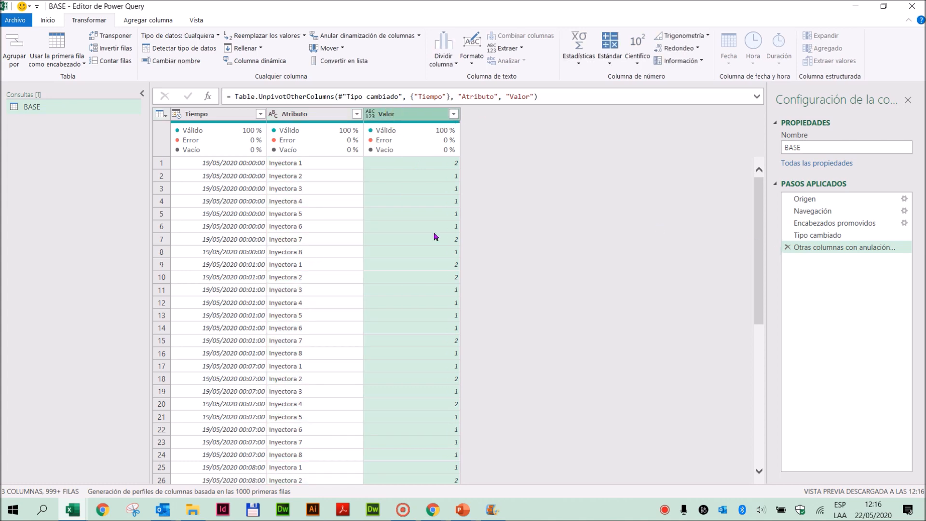
pyautogui.click(819, 235)
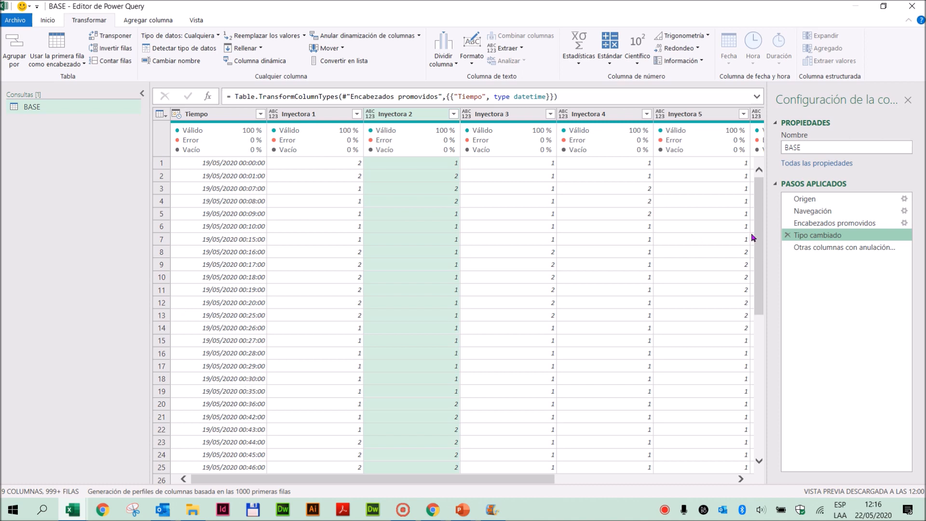
pyautogui.click(815, 248)
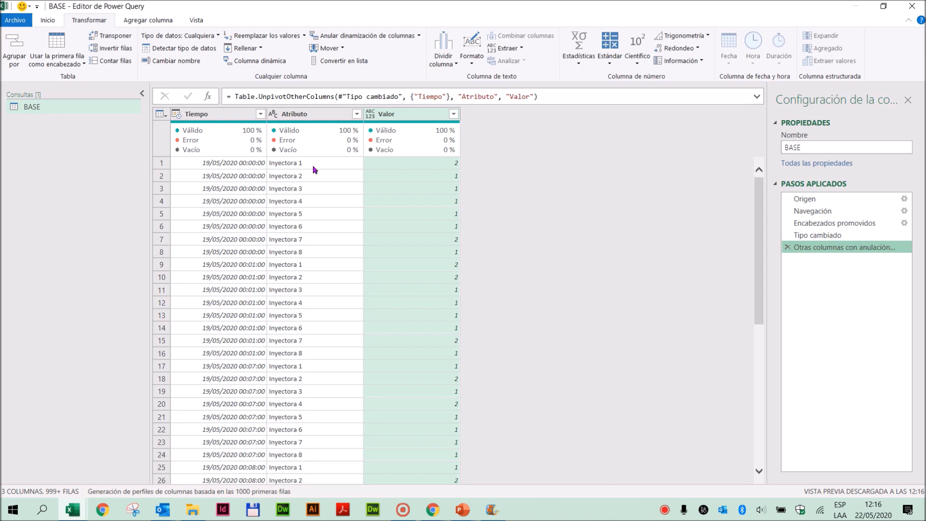
# - Rename the Atributo column as Inyectoras
pyautogui.doubleClick(298, 114)
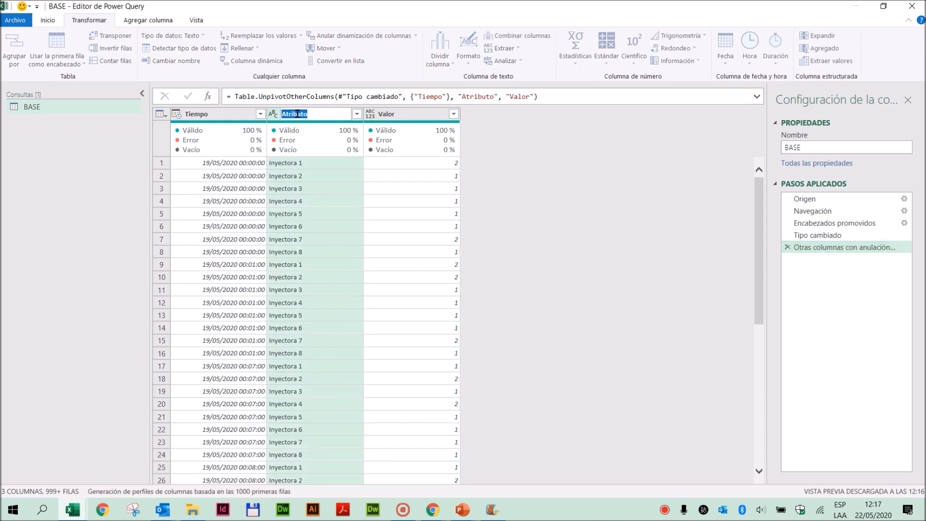
pyautogui.write('Inyectoras')
pyautogui.press('Return')
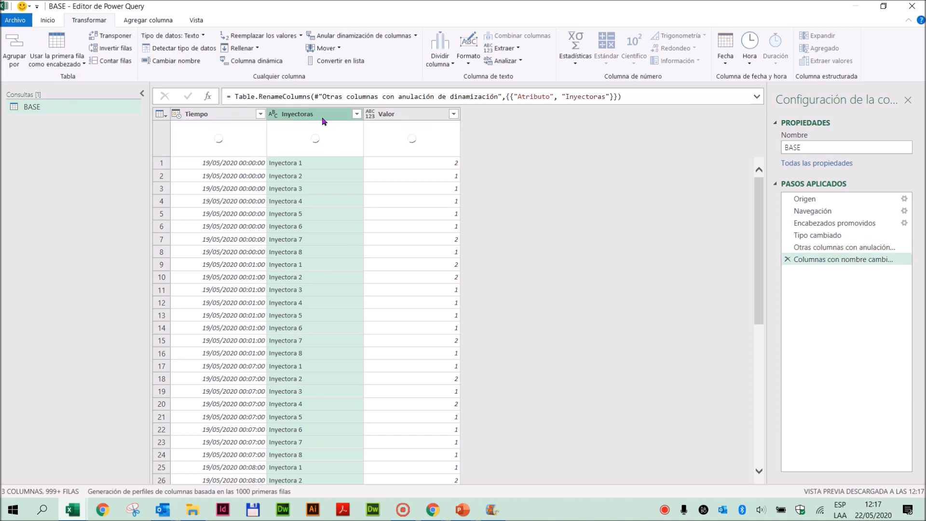
# - Rename the Valor column as Valor Actual
pyautogui.click(389, 113)
pyautogui.doubleClick(389, 113)
pyautogui.click(407, 112)
pyautogui.write('A')
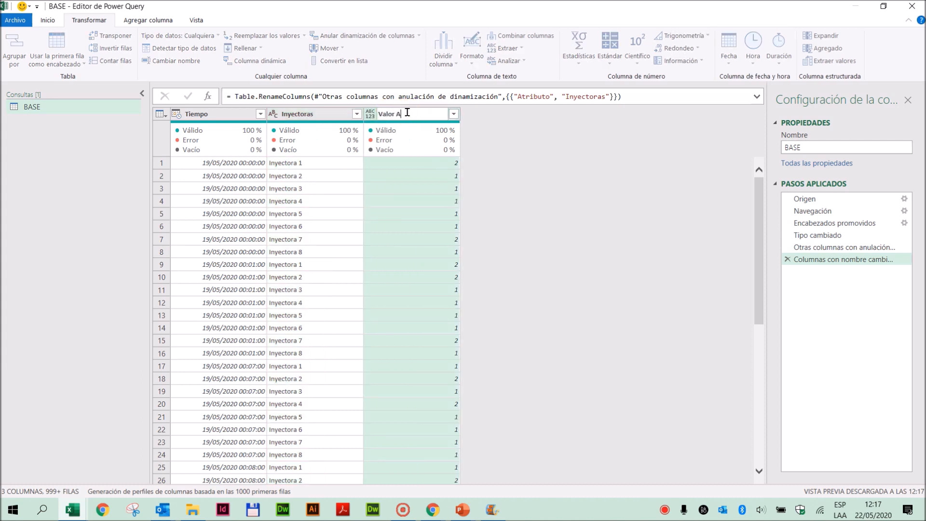
pyautogui.write('ctual')
pyautogui.press('Return')
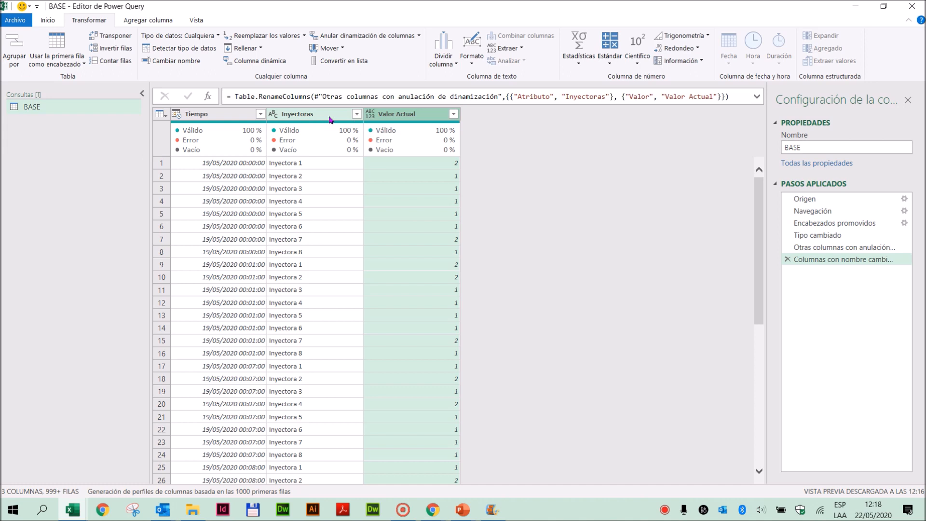
# - Sort the rows in ascending order by Inyectoras first and by Tiempo second
pyautogui.click(357, 115)
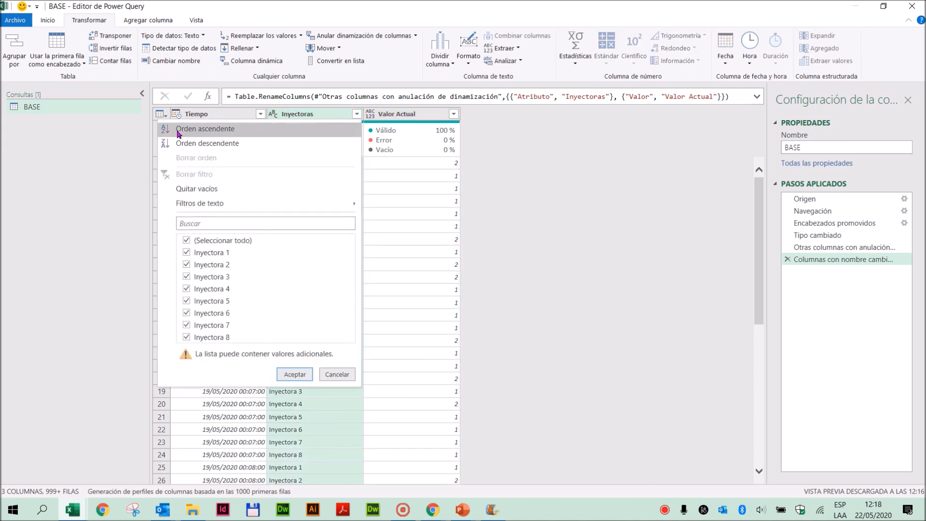
pyautogui.click(217, 131)
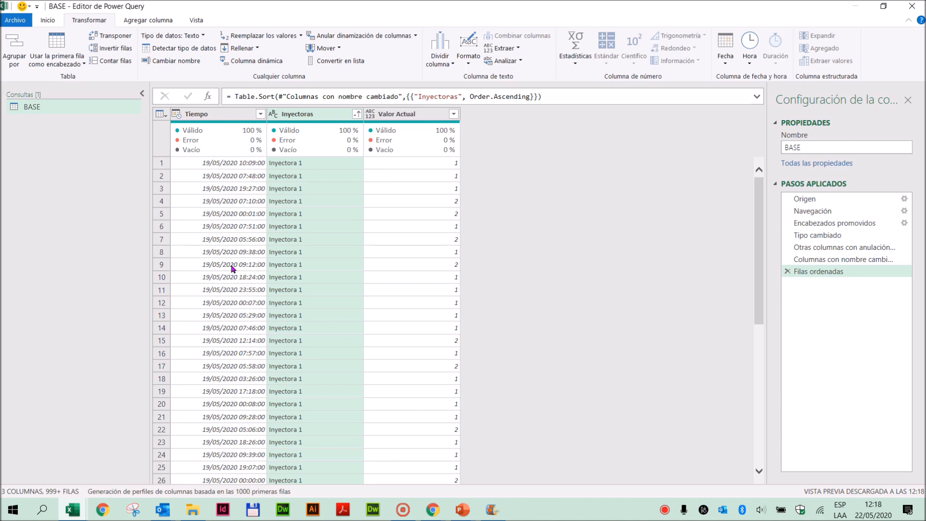
pyautogui.moveTo(356, 123)
pyautogui.moveTo(190, 140)
pyautogui.click(260, 114)
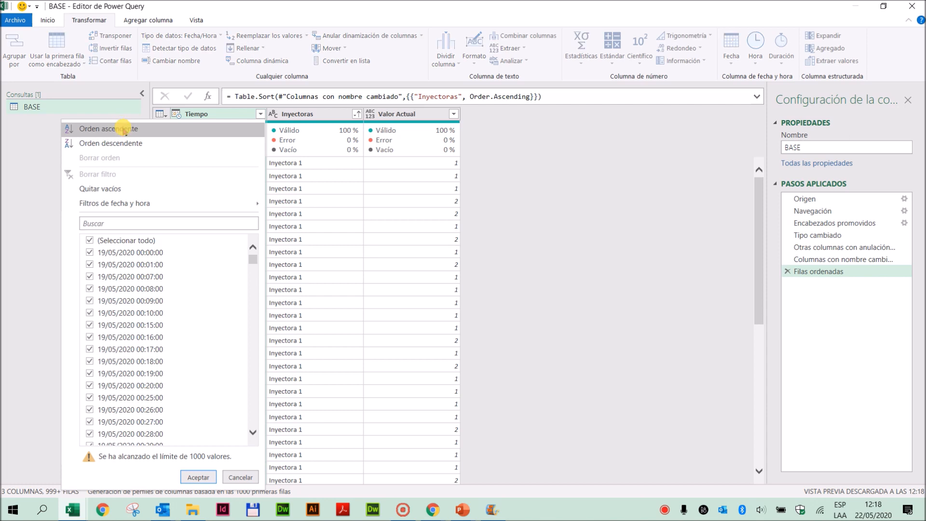
pyautogui.click(123, 129)
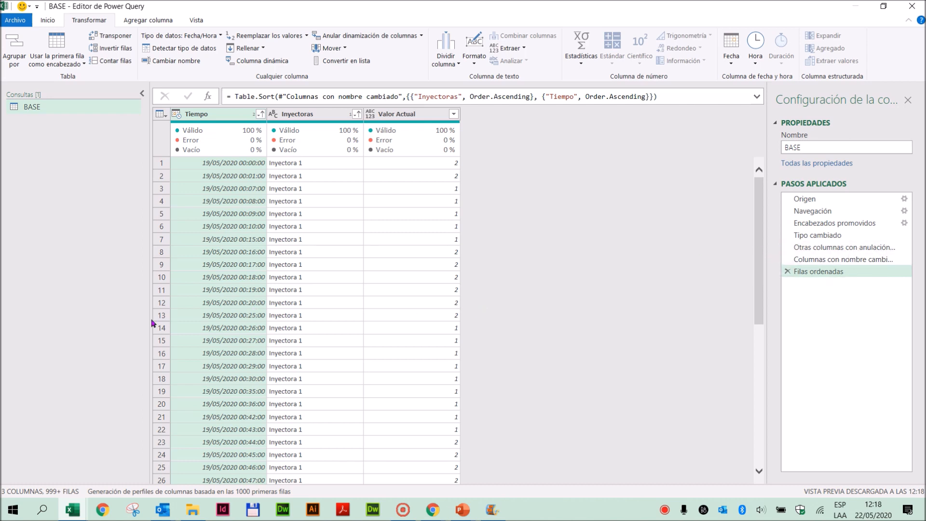
# - Examine the sorted rows down to where the entries switch from Inyectora 1 to Inyectora 2
pyautogui.scroll(-8, 290, 343)
pyautogui.scroll(-20, 297, 337)
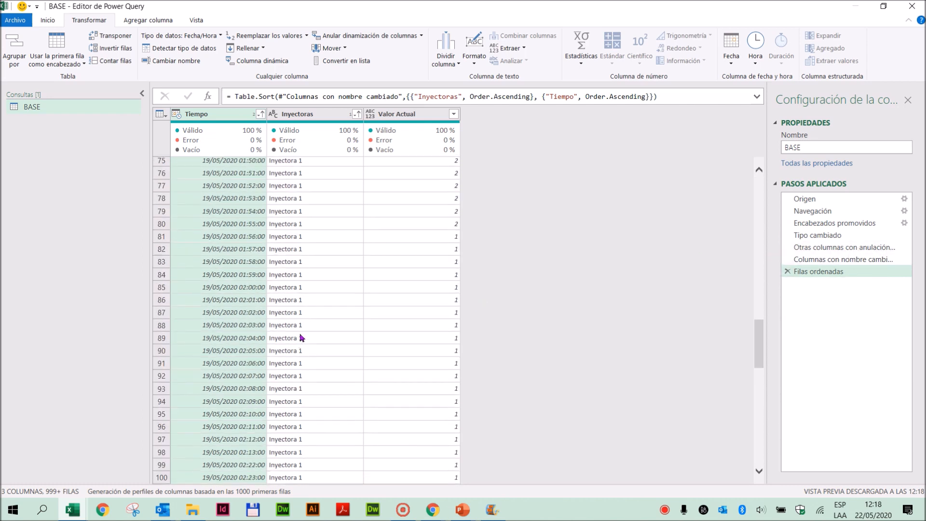
pyautogui.scroll(-20, 302, 336)
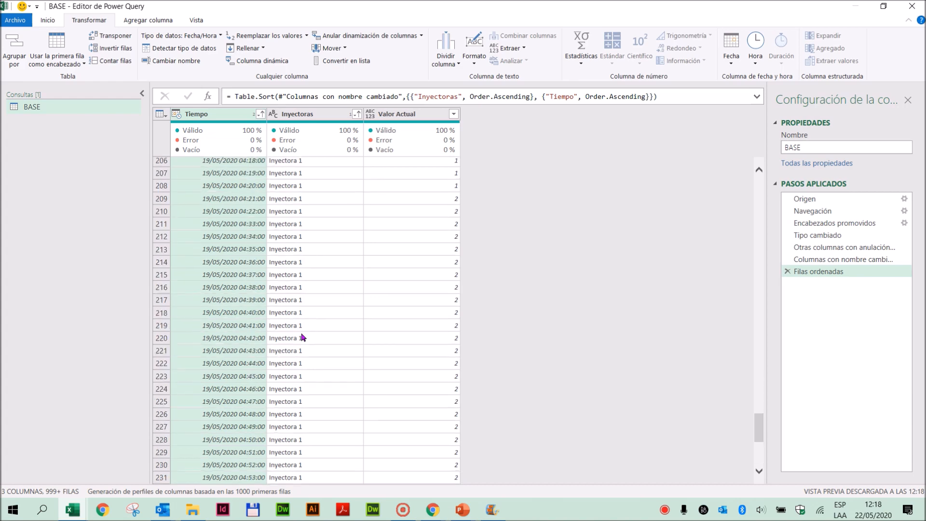
pyautogui.scroll(-20, 301, 333)
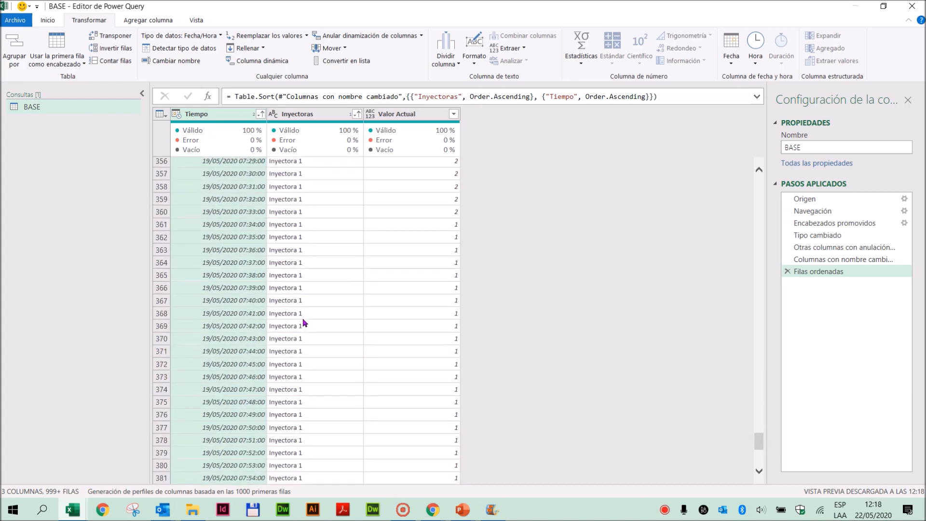
pyautogui.scroll(-20, 307, 324)
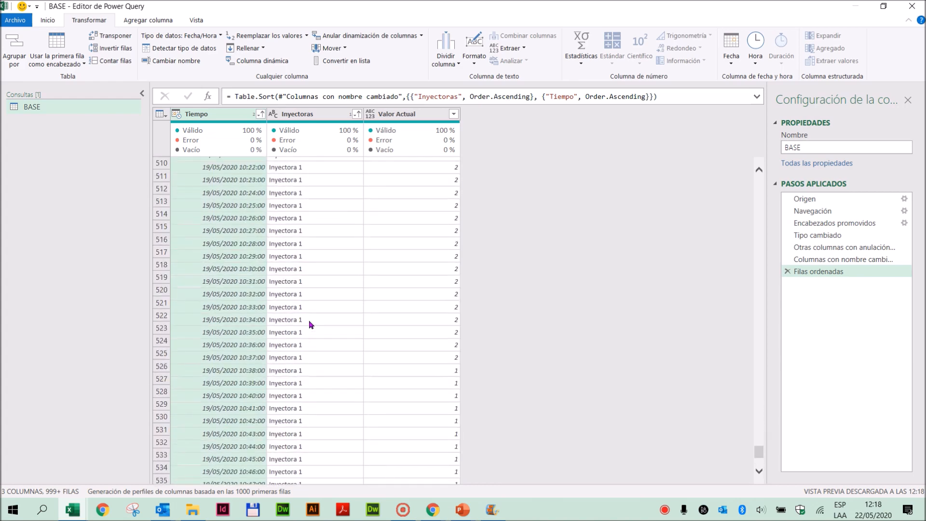
pyautogui.scroll(-20, 311, 326)
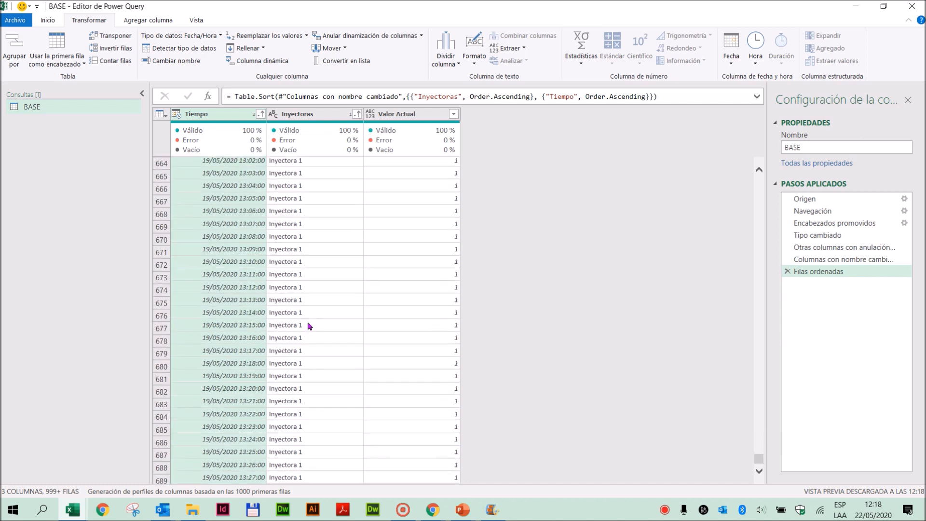
pyautogui.scroll(-20, 310, 326)
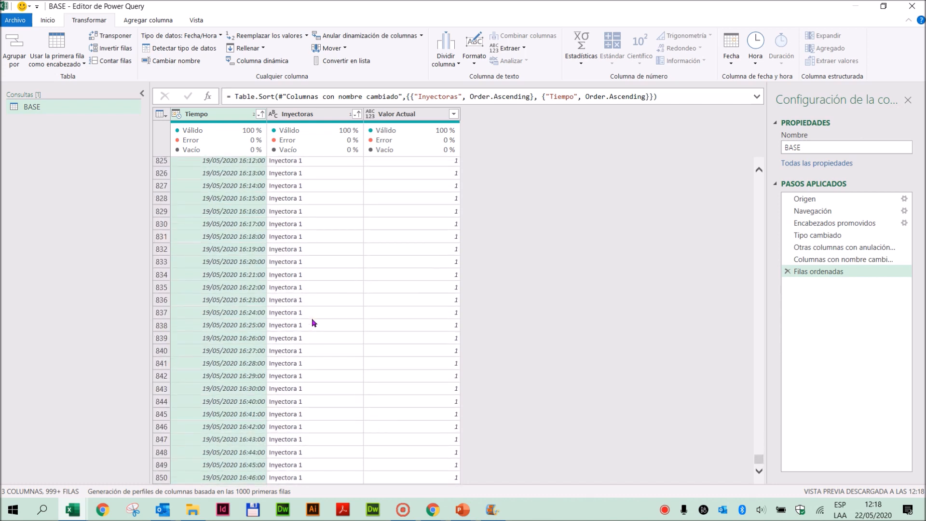
pyautogui.scroll(-20, 312, 320)
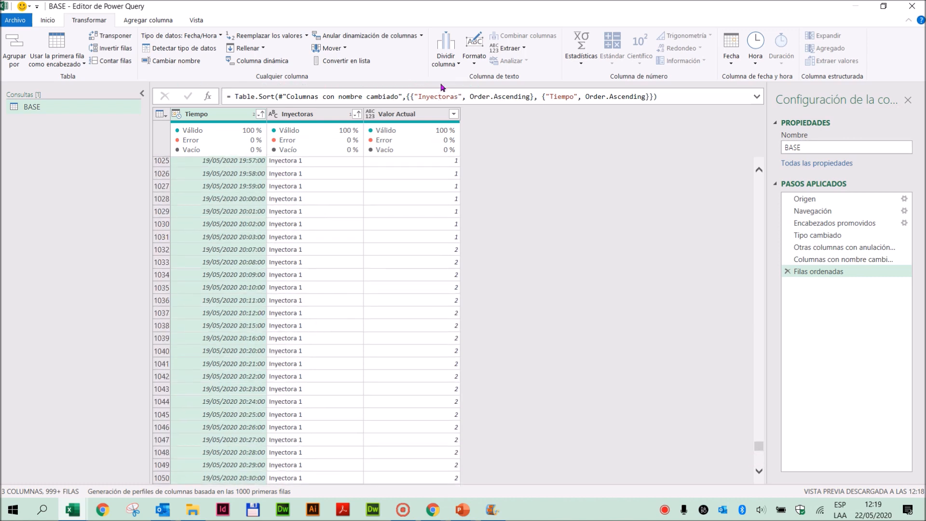
pyautogui.scroll(-18, 329, 231)
pyautogui.scroll(-20, 328, 239)
pyautogui.scroll(-4, 338, 254)
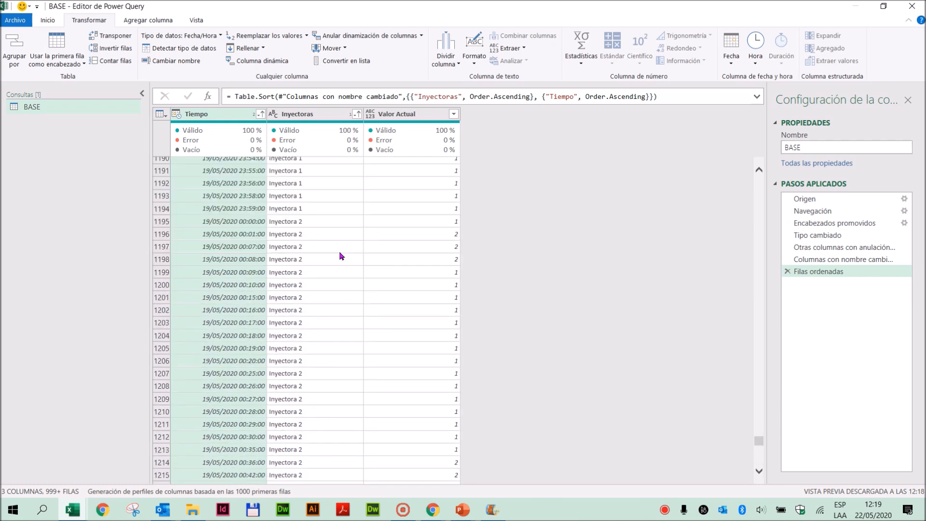
pyautogui.scroll(2, 339, 252)
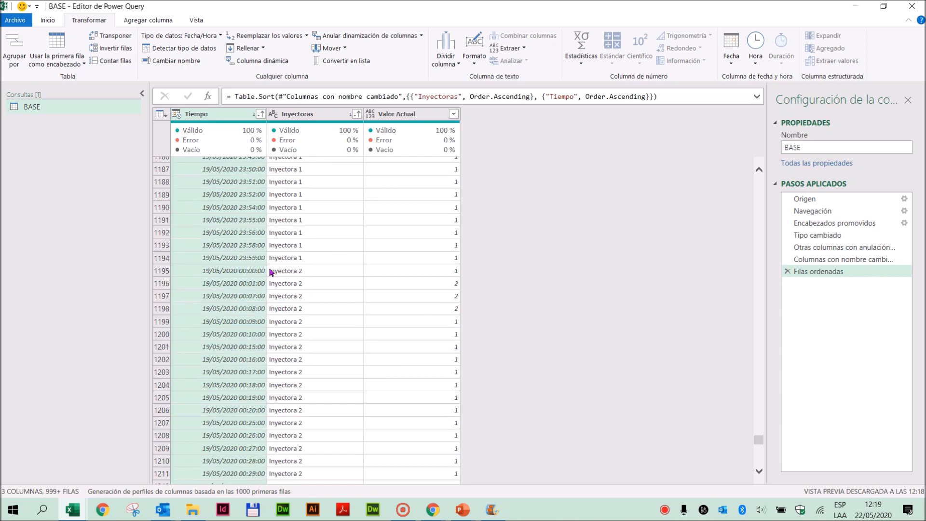
pyautogui.click(159, 273)
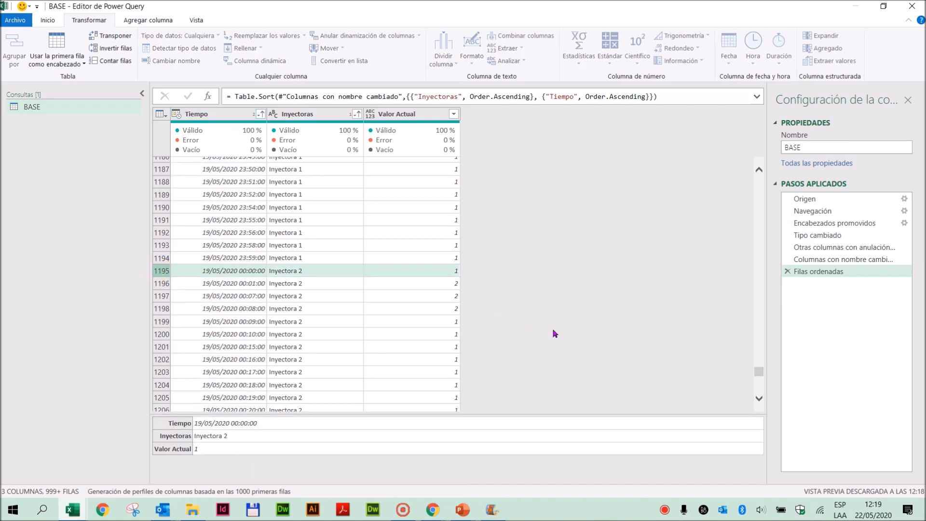
# - Move the Inyectoras column ahead of Tiempo and compare consecutive Valor Actual cells for Inyectora 1
pyautogui.moveTo(759, 372); pyautogui.dragTo(772, 144)
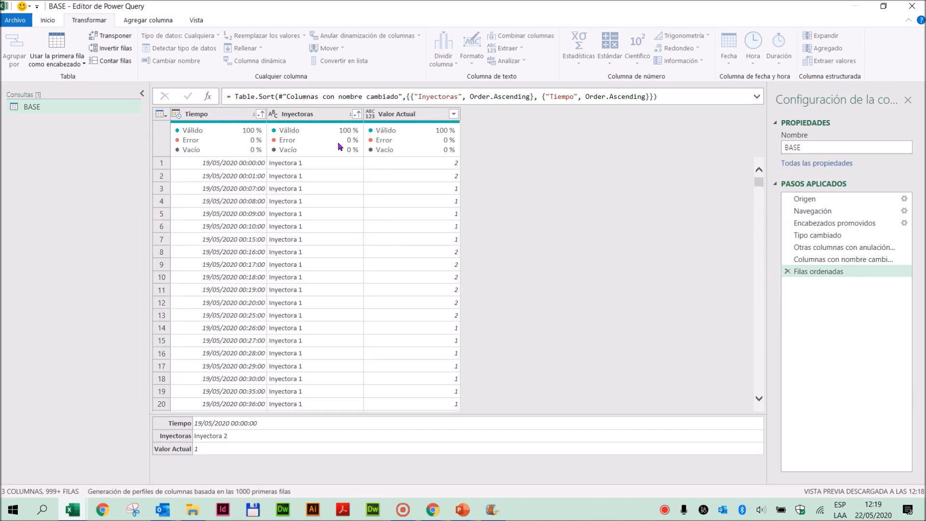
pyautogui.moveTo(309, 114); pyautogui.dragTo(201, 115)
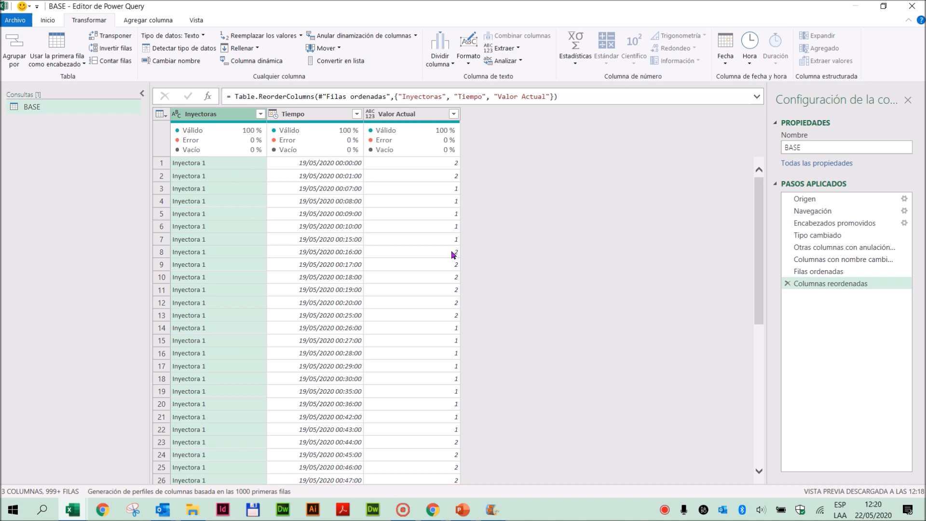
pyautogui.click(453, 165)
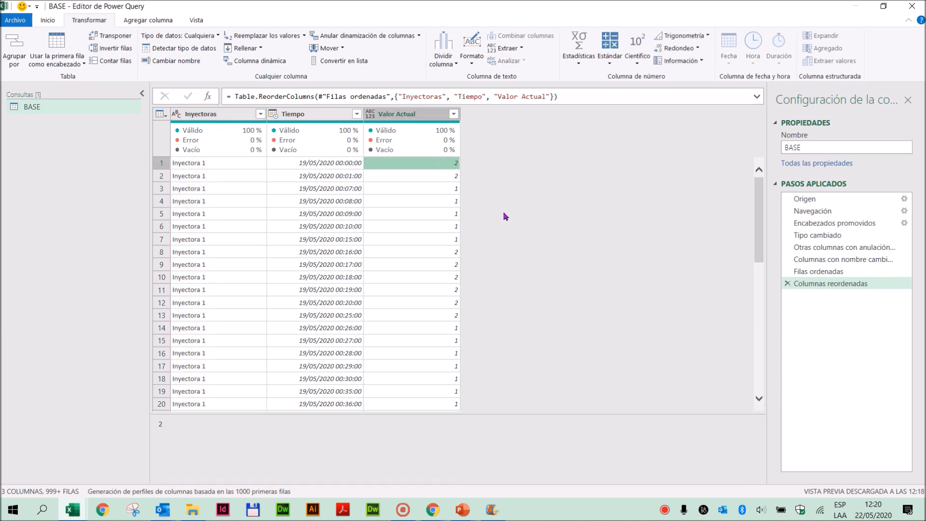
pyautogui.click(446, 253)
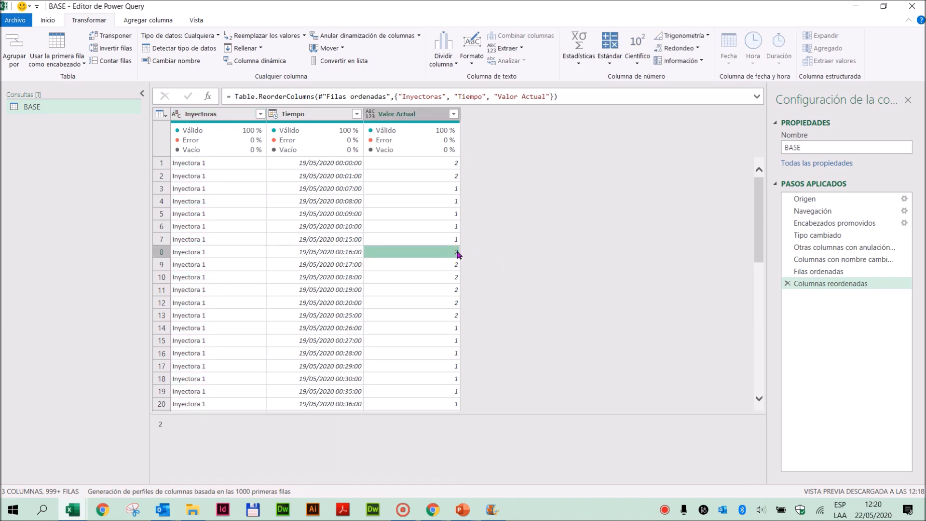
pyautogui.click(455, 241)
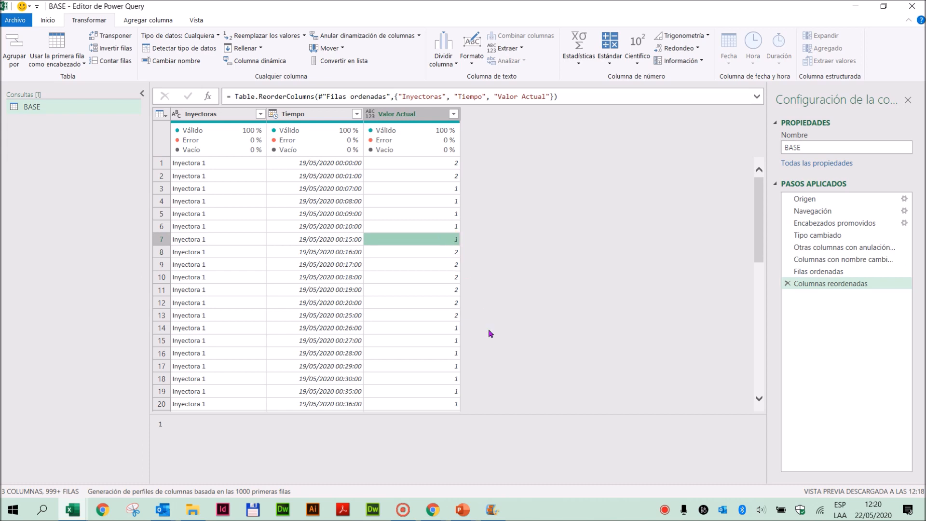
pyautogui.click(443, 251)
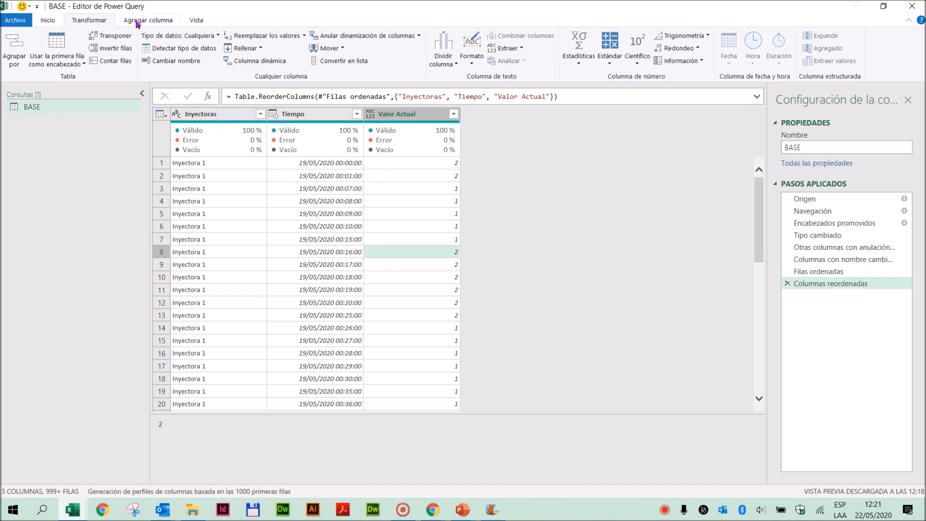
# - Add an index column starting from 0 to the BASE query
pyautogui.click(155, 19)
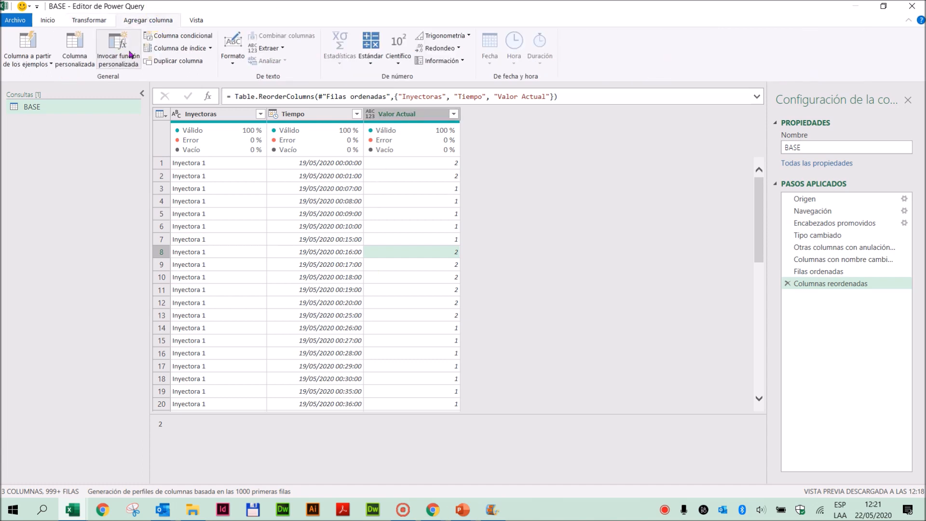
pyautogui.click(180, 49)
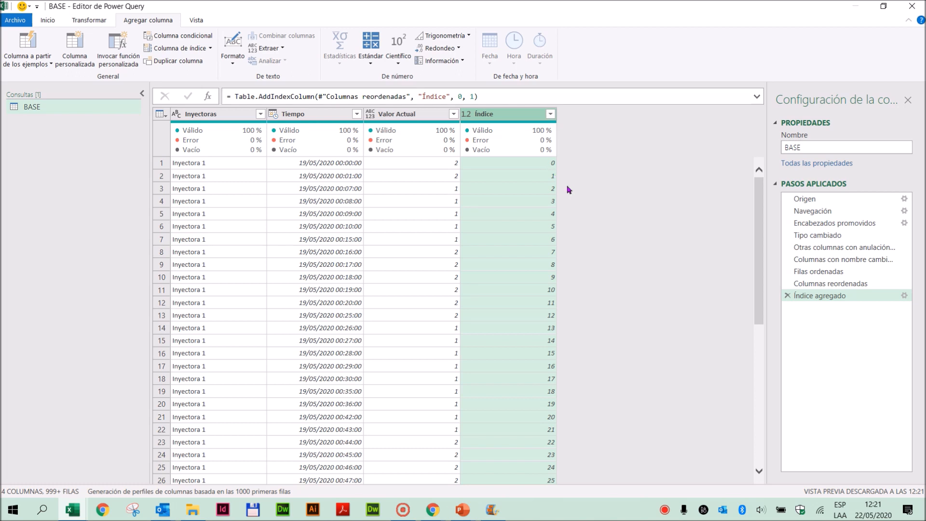
pyautogui.click(787, 295)
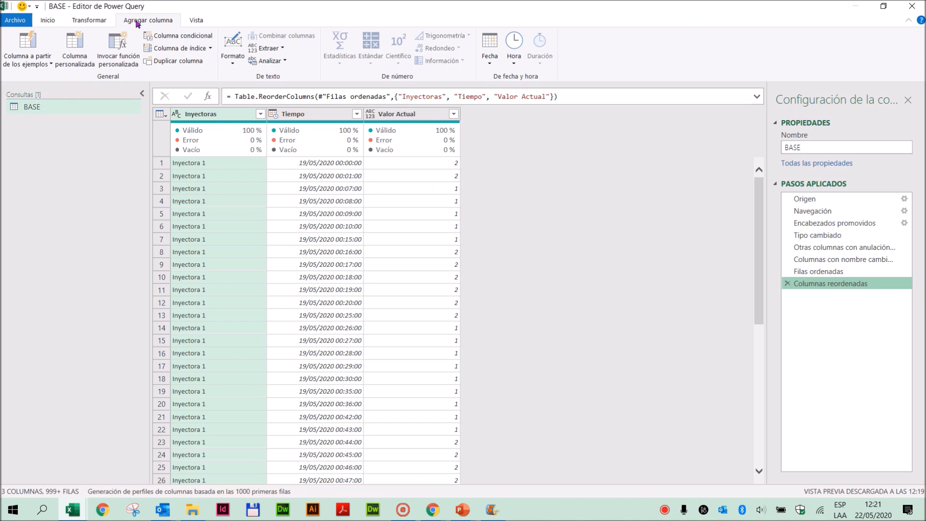
pyautogui.click(210, 48)
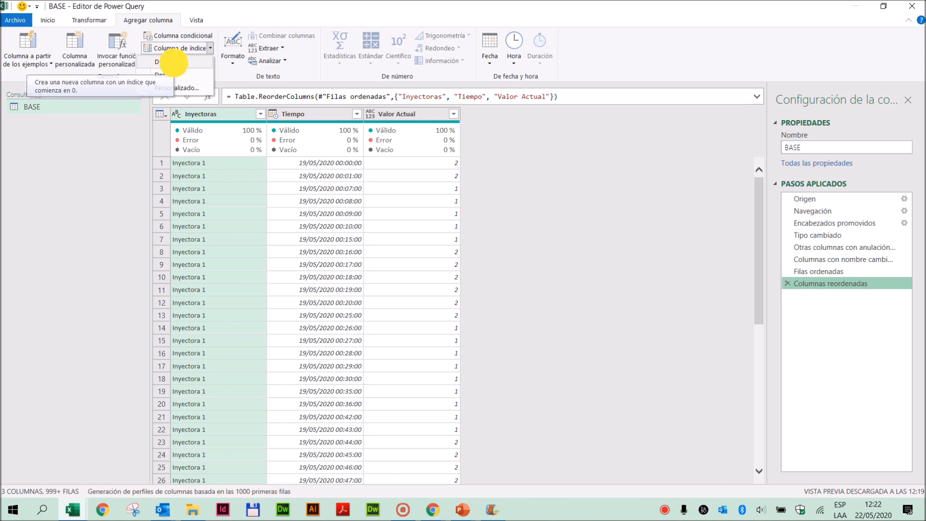
pyautogui.click(175, 66)
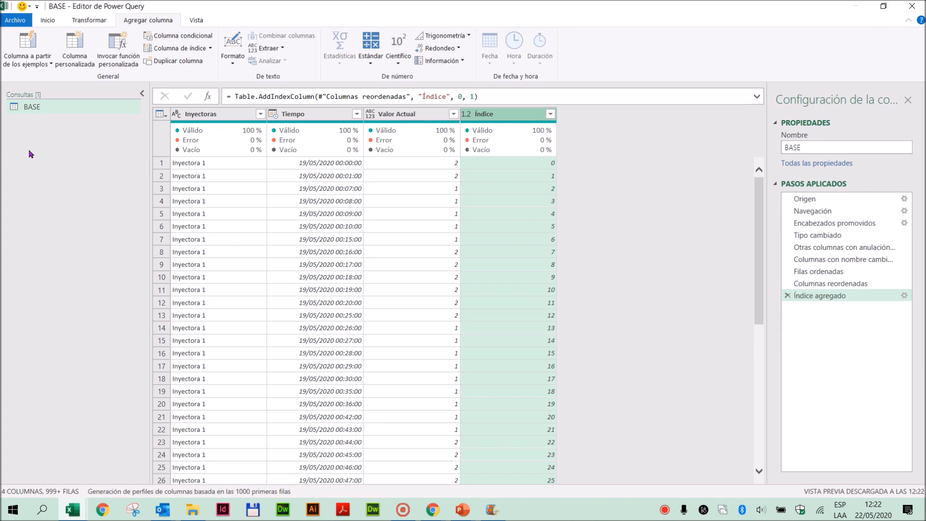
# - Duplicate the BASE query and compare the copy with the original
pyautogui.rightClick(35, 109)
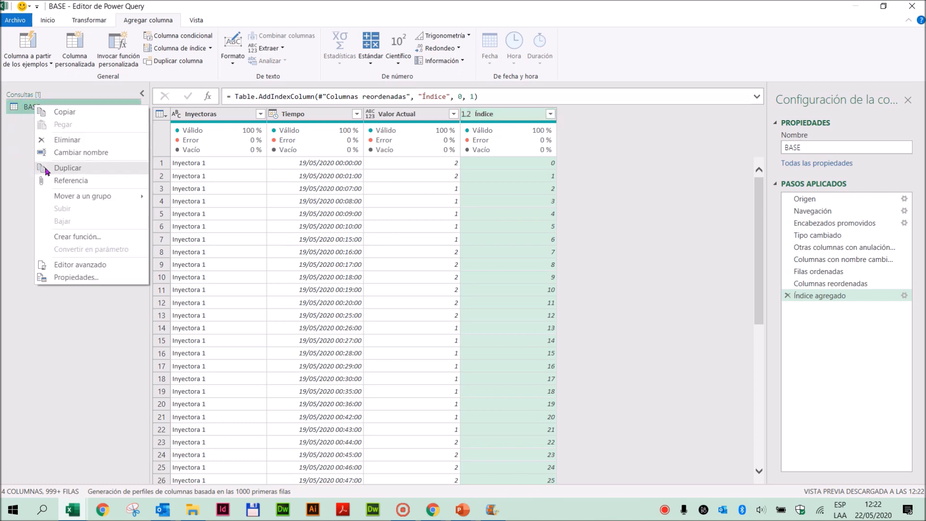
pyautogui.click(85, 167)
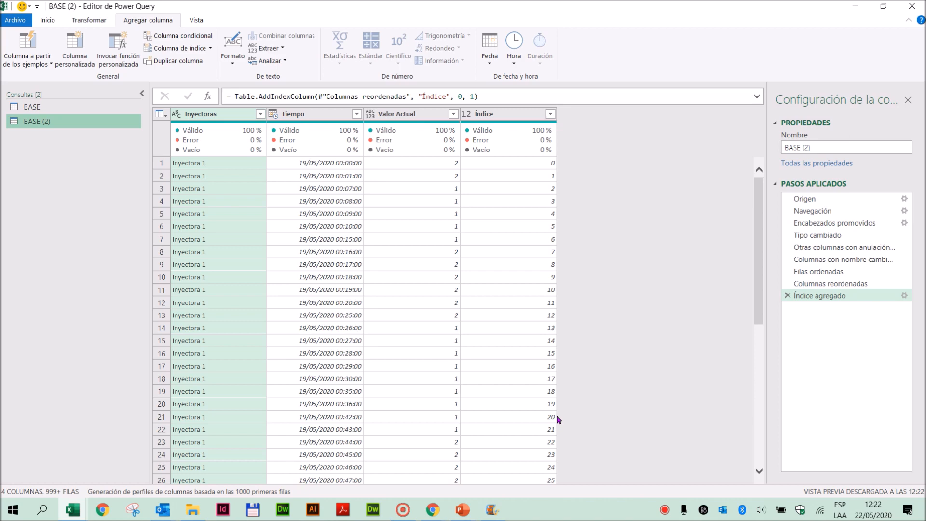
pyautogui.click(35, 113)
pyautogui.click(32, 123)
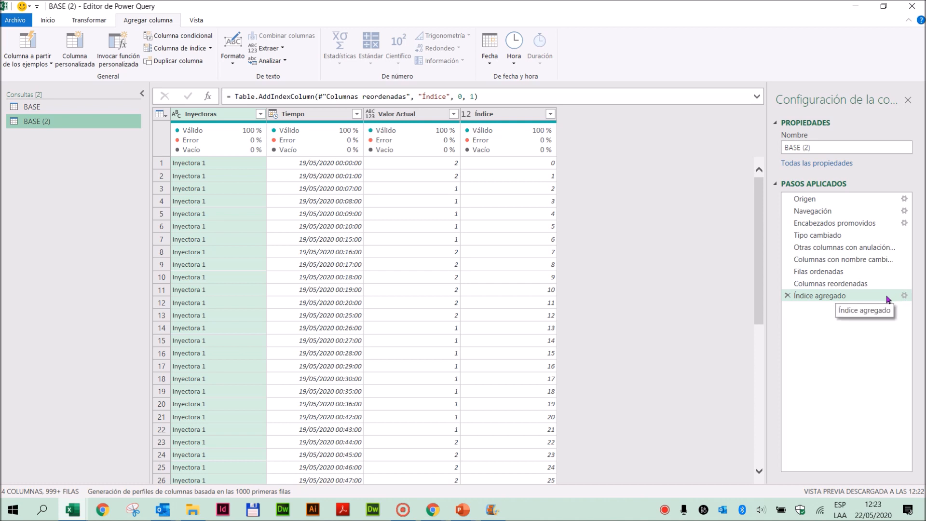
# - Set the initial index to 1 in the duplicated query's Índice agregado step and compare its index with the BASE query's
pyautogui.doubleClick(872, 296)
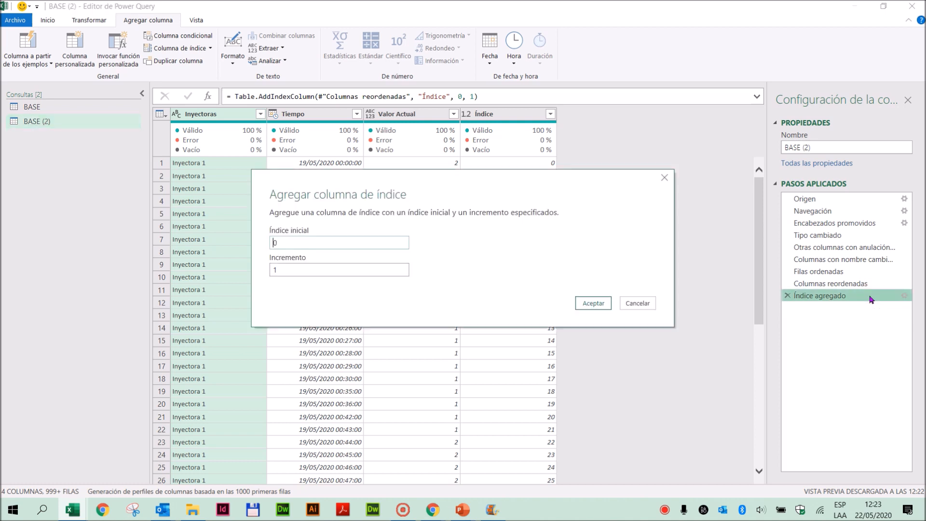
pyautogui.doubleClick(276, 243)
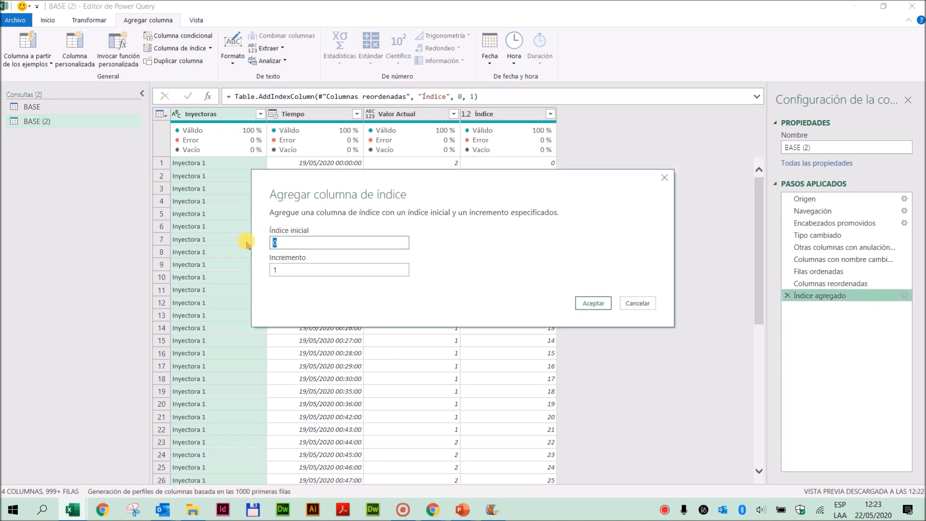
pyautogui.write('1')
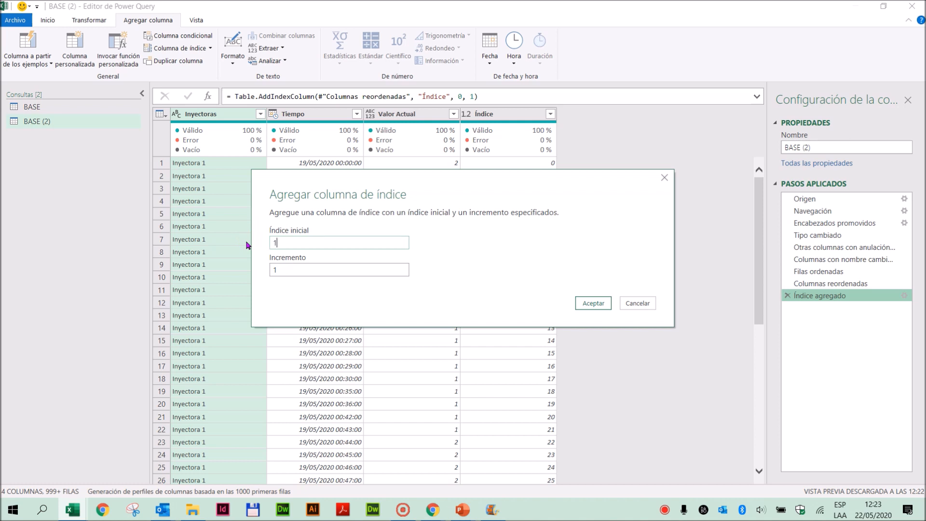
pyautogui.click(592, 303)
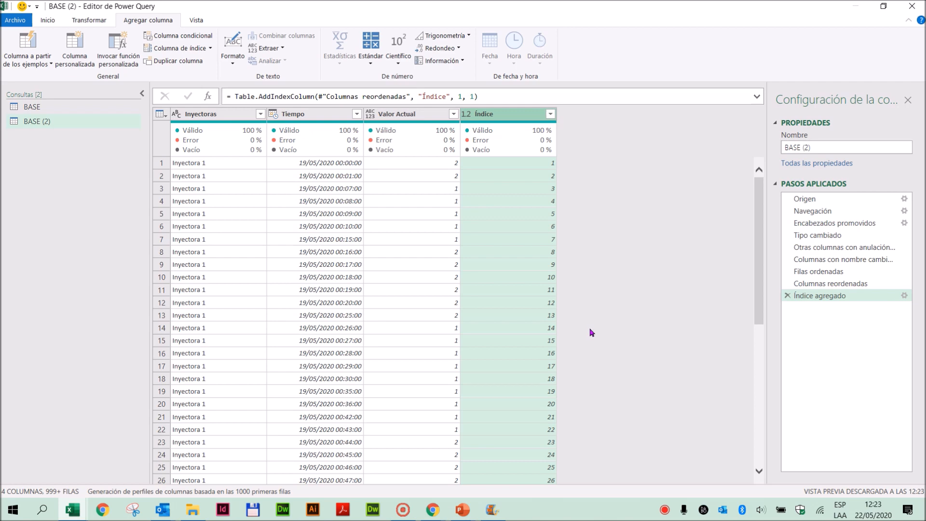
pyautogui.click(54, 108)
pyautogui.click(38, 121)
pyautogui.click(36, 105)
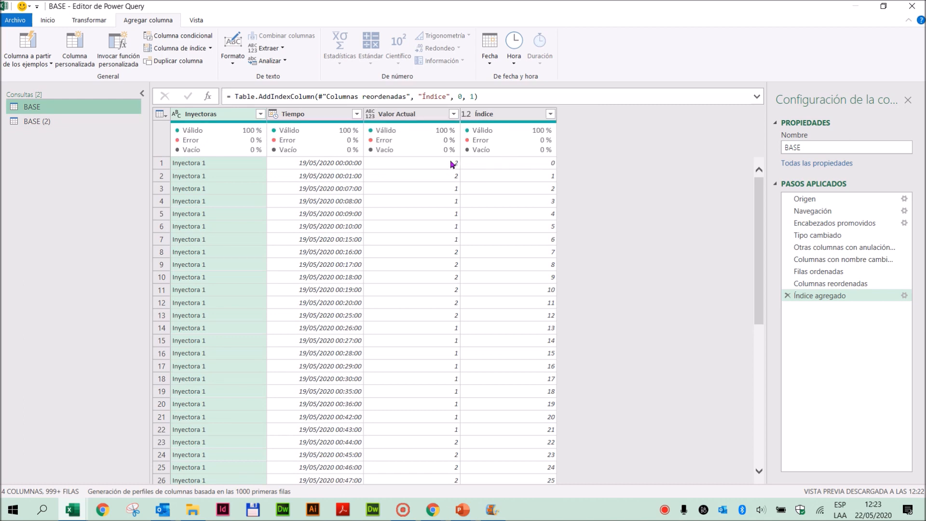
pyautogui.click(34, 122)
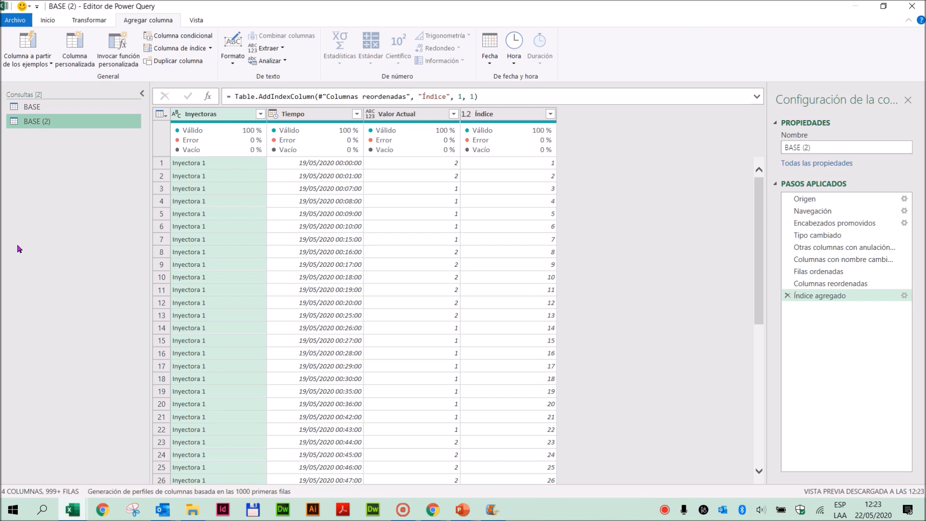
# - Rename the duplicated query as BASE valor anterior
pyautogui.doubleClick(42, 122)
pyautogui.click(69, 122)
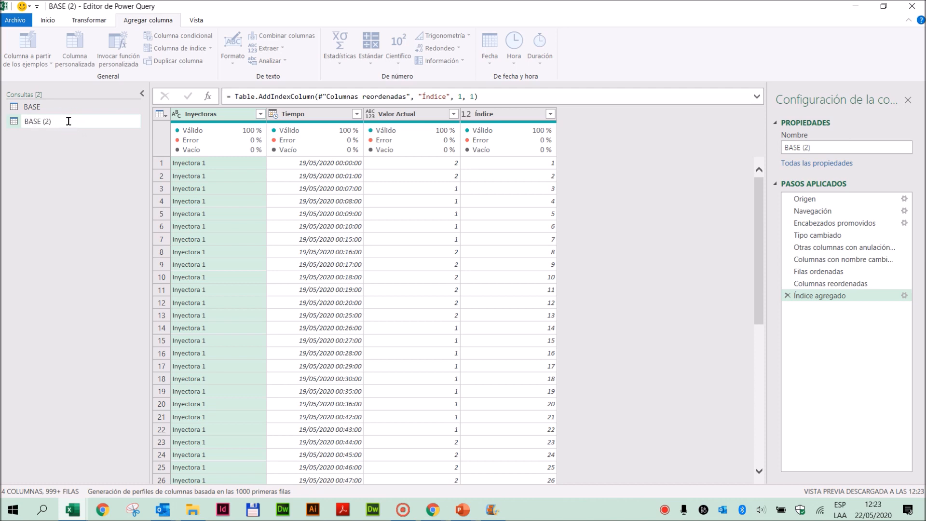
pyautogui.press('BackSpace')
pyautogui.press('BackSpace')
pyautogui.press('BackSpace')
pyautogui.write('valor anterior')
pyautogui.press('Return')
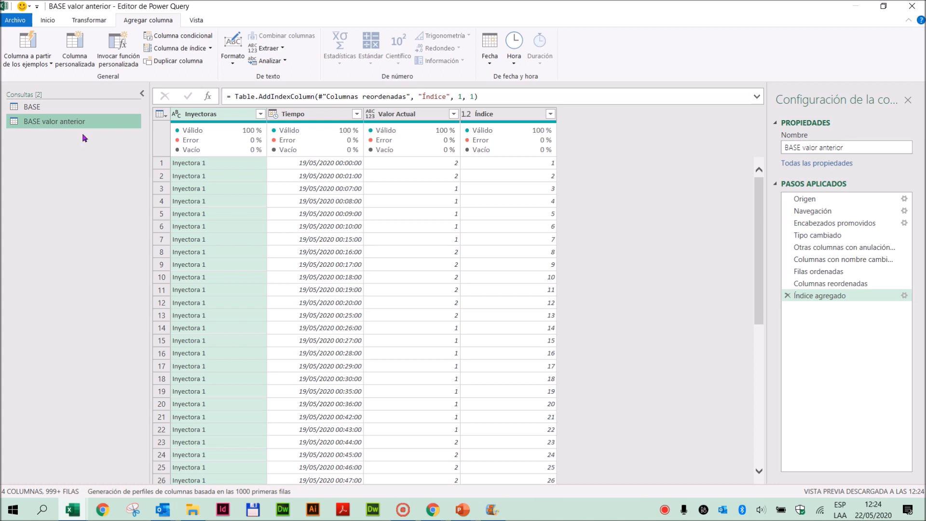
# - Rename the Valor Actual column as Valor Anterior in the BASE valor anterior query
pyautogui.click(411, 118)
pyautogui.doubleClick(411, 114)
pyautogui.doubleClick(405, 114)
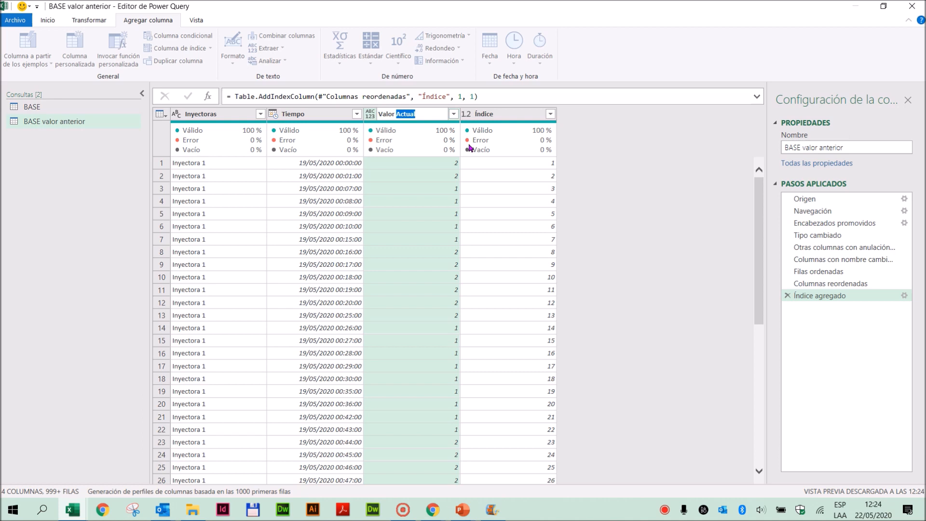
pyautogui.write('Anterior')
pyautogui.press('Return')
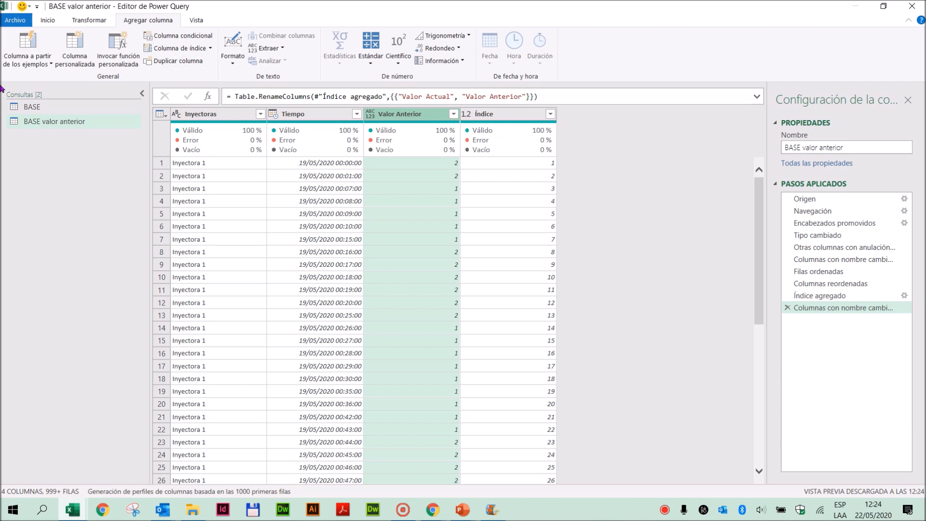
# - Compare the Inyectoras, Tiempo, value and Índice columns of the BASE and BASE valor anterior queries
pyautogui.click(32, 106)
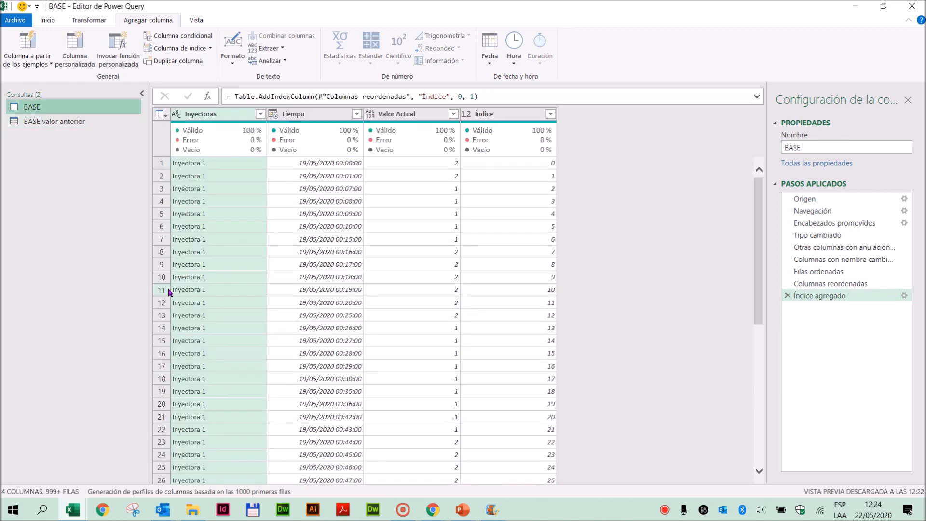
pyautogui.click(208, 115)
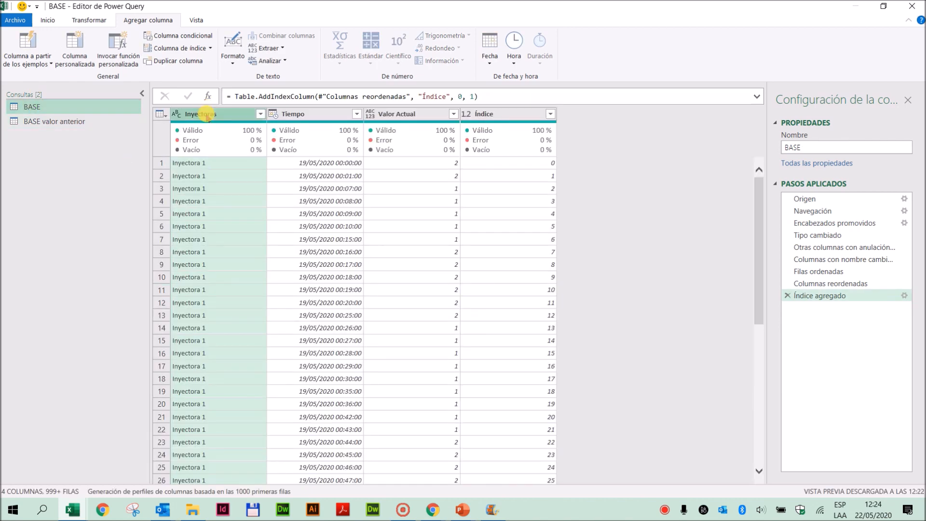
pyautogui.click(311, 115)
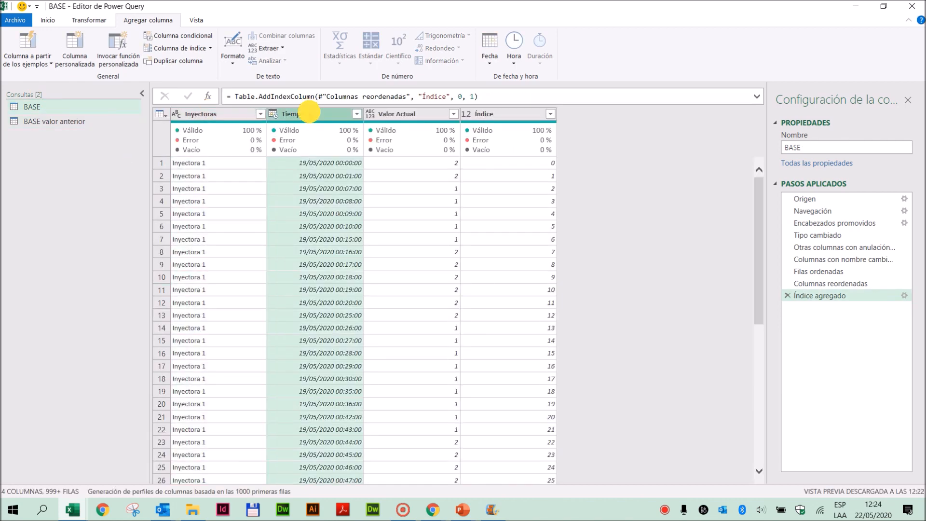
pyautogui.click(397, 114)
pyautogui.click(54, 125)
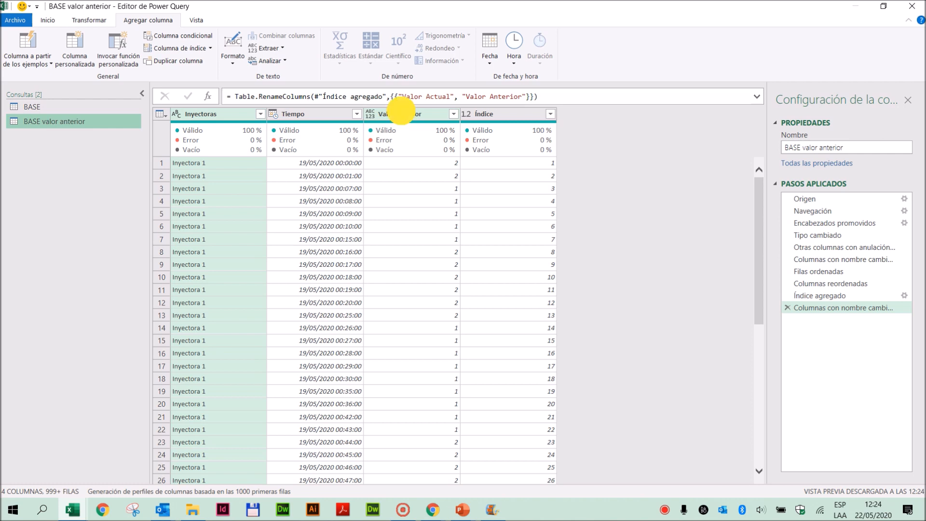
pyautogui.click(401, 114)
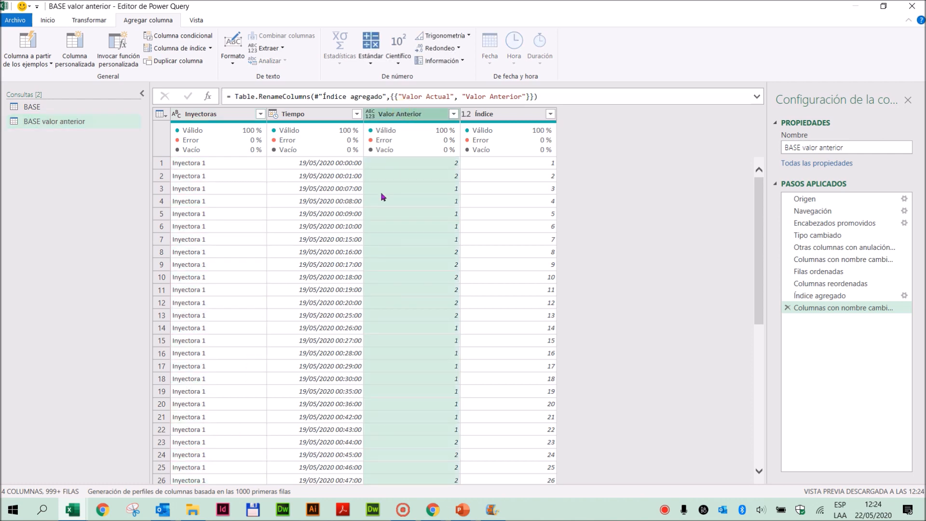
pyautogui.click(514, 114)
# - Compare the first Índice values in the BASE query with those in the BASE valor anterior query
pyautogui.click(29, 107)
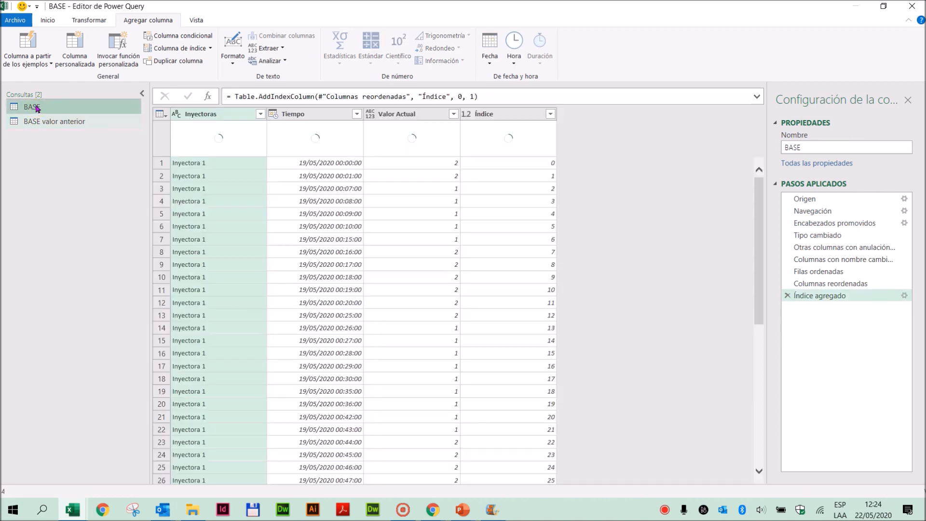
pyautogui.click(60, 122)
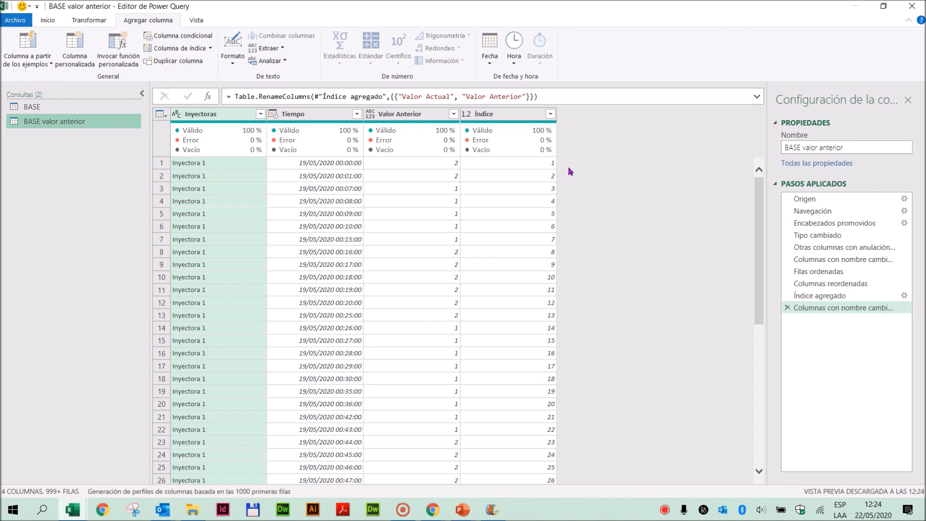
pyautogui.click(48, 106)
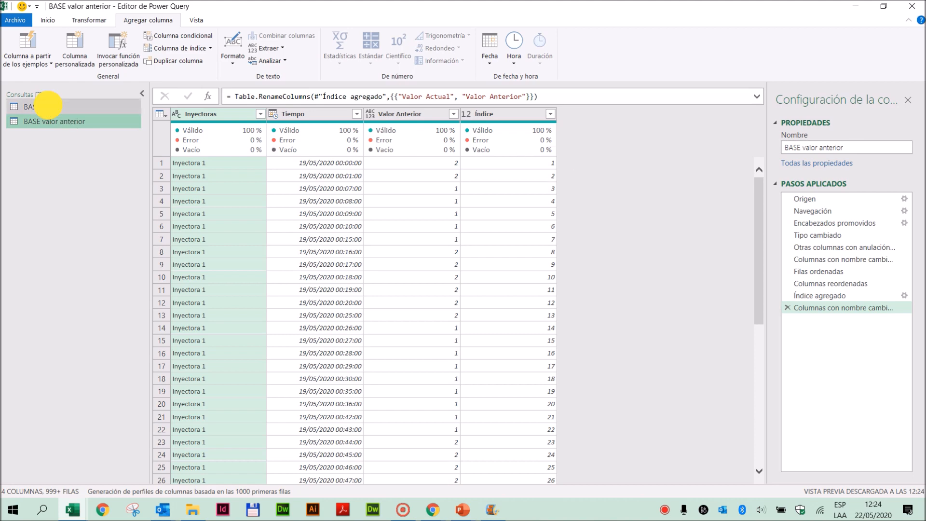
pyautogui.click(541, 176)
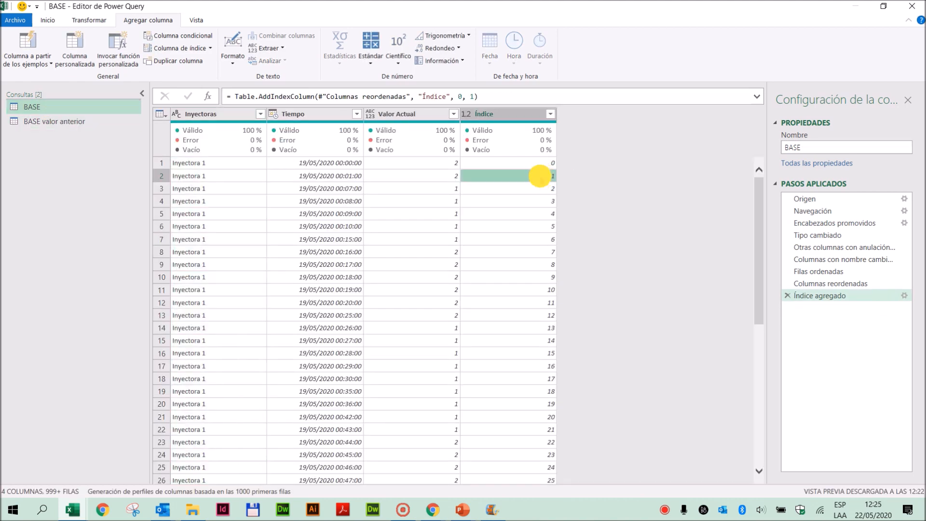
pyautogui.click(53, 121)
pyautogui.click(522, 161)
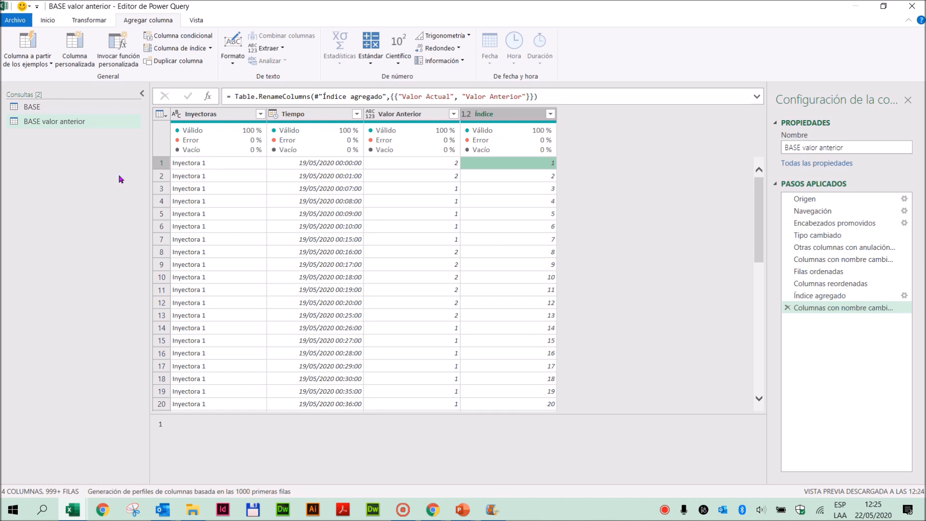
pyautogui.click(17, 149)
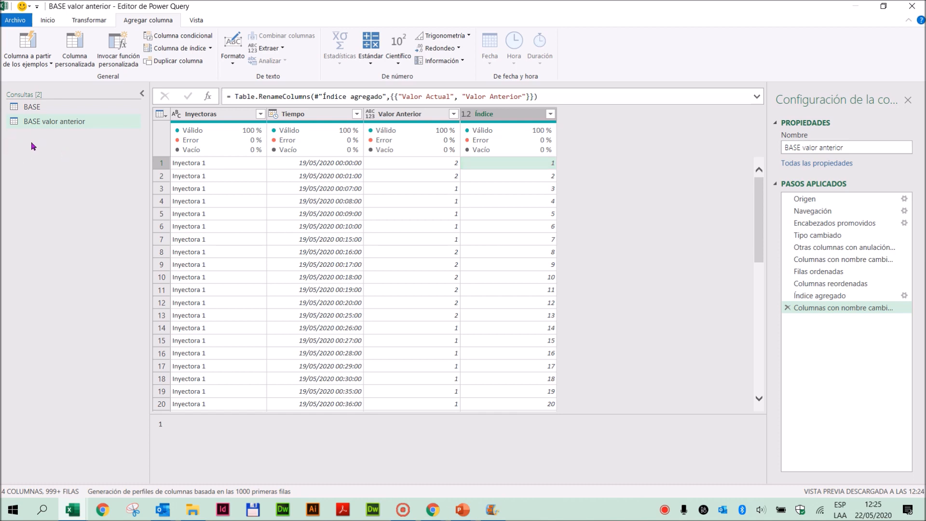
pyautogui.click(58, 146)
pyautogui.click(35, 109)
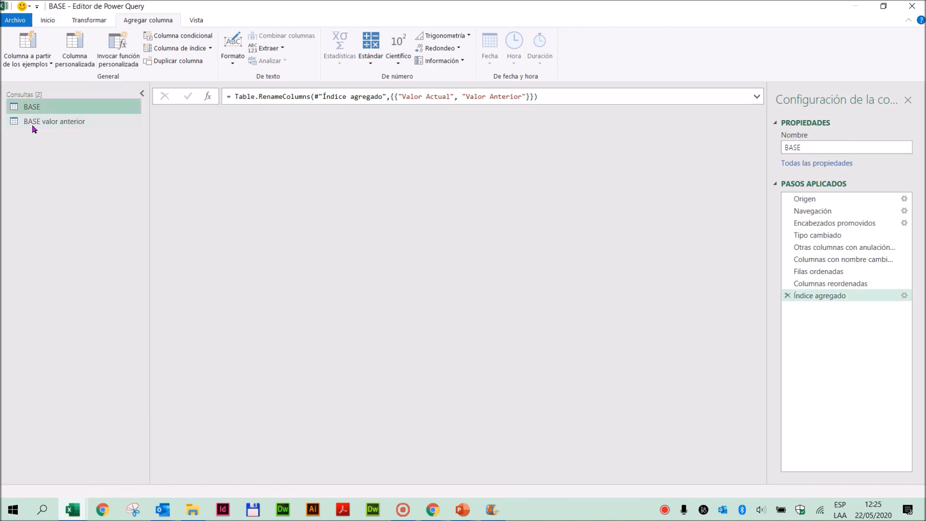
pyautogui.click(33, 123)
# - Start a merge into a new query from BASE, with BASE as the first table and BASE valor anterior as the second
pyautogui.click(38, 109)
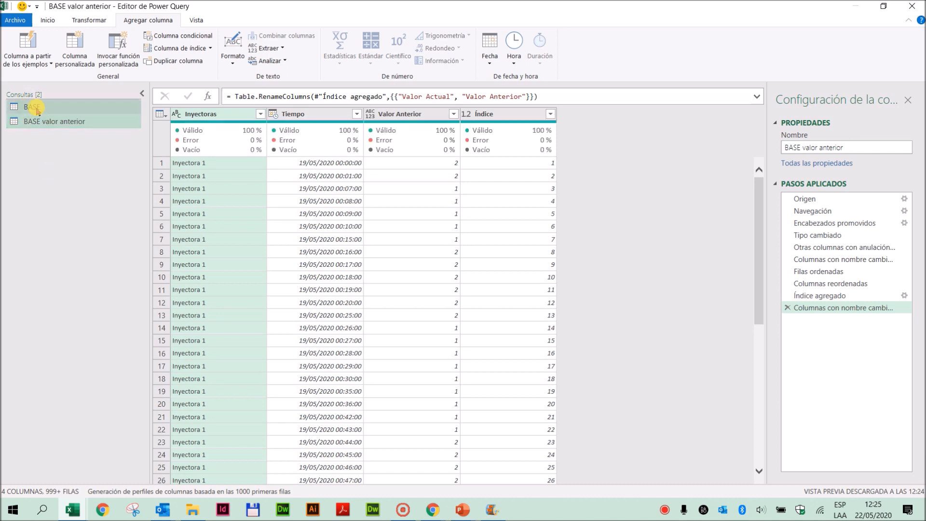
pyautogui.click(43, 155)
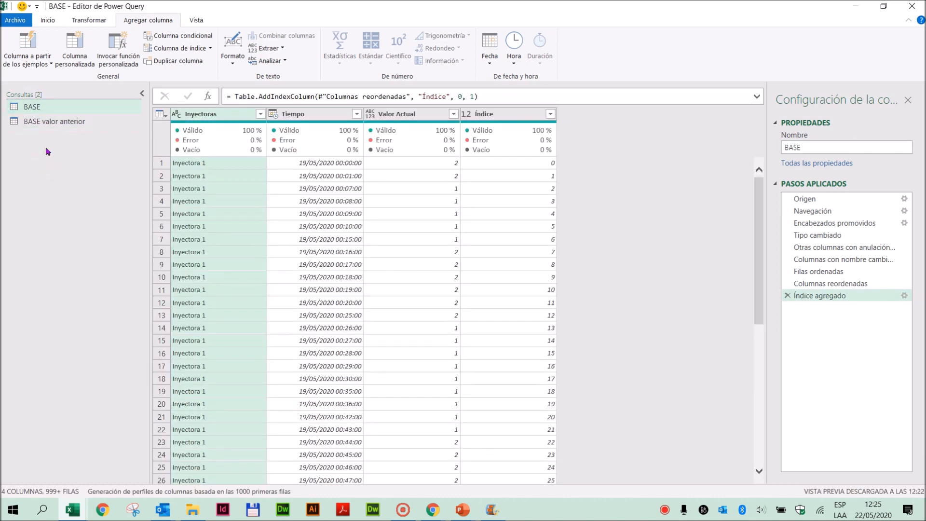
pyautogui.click(46, 21)
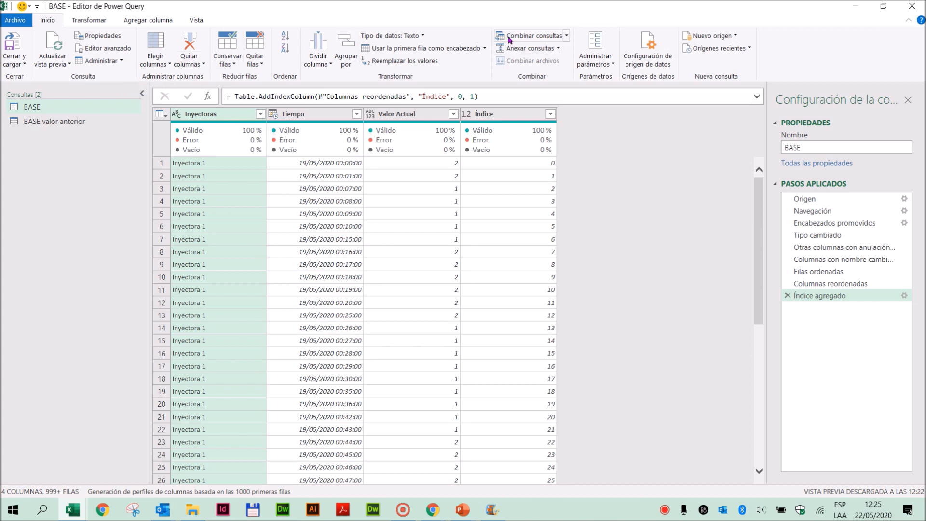
pyautogui.click(566, 36)
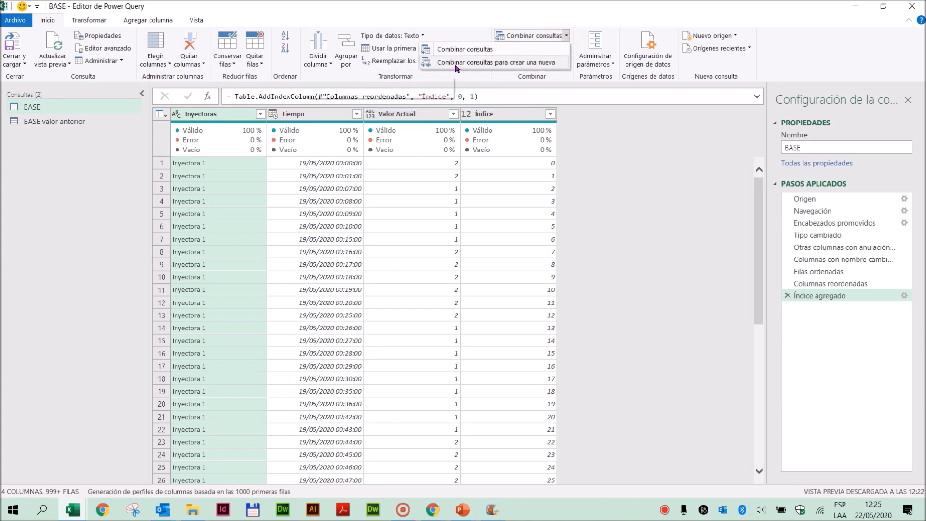
pyautogui.click(548, 66)
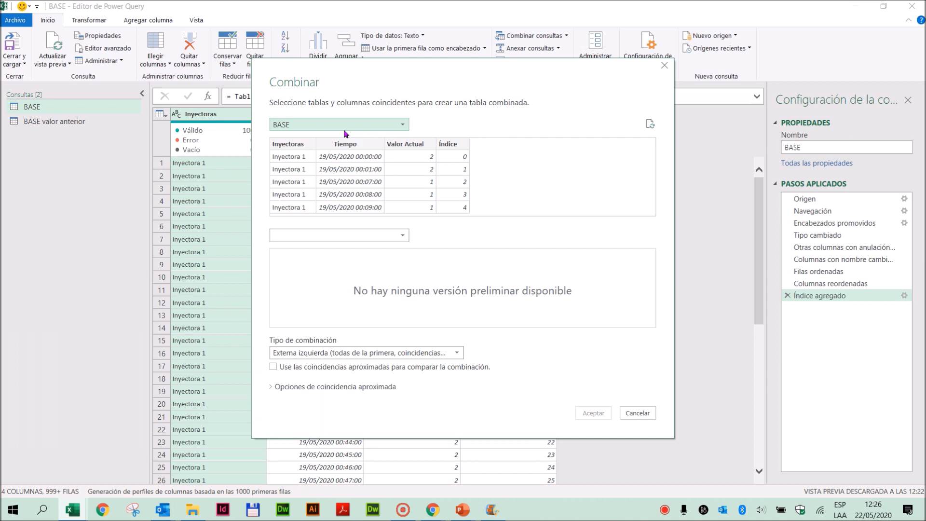
pyautogui.click(402, 125)
pyautogui.click(279, 126)
pyautogui.click(395, 235)
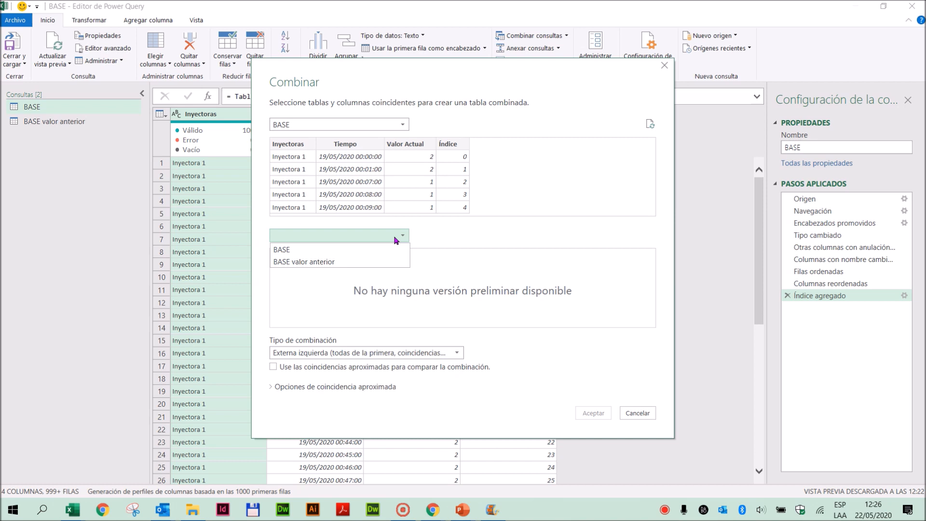
pyautogui.click(324, 262)
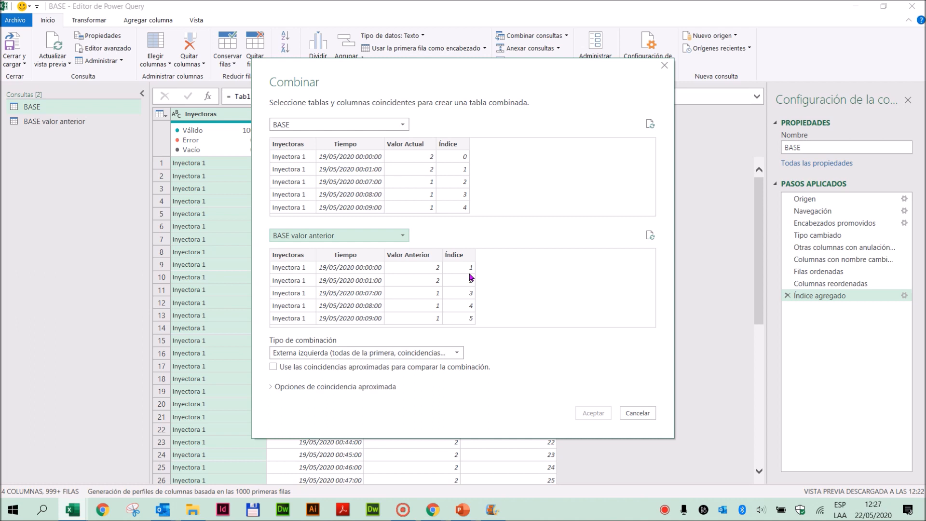
# - Match both tables on the Inyectoras and Índice columns and create the merged query with a left outer join
pyautogui.click(285, 143)
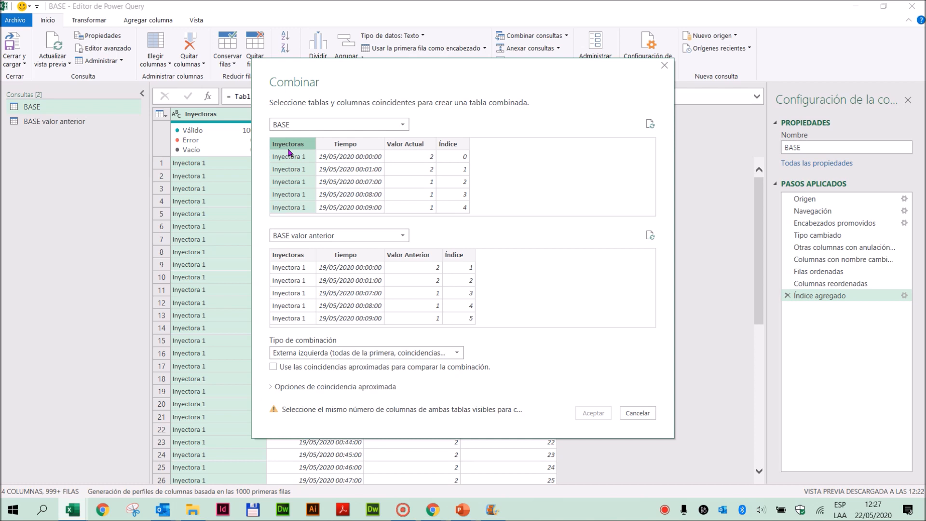
pyautogui.click(285, 255)
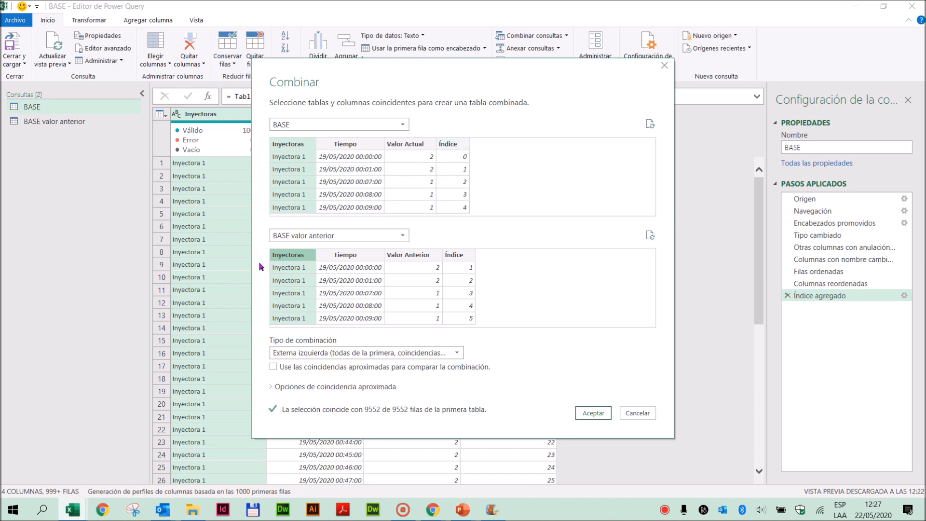
pyautogui.keyDown('ctrl'); pyautogui.click(451, 144); pyautogui.keyUp('ctrl')
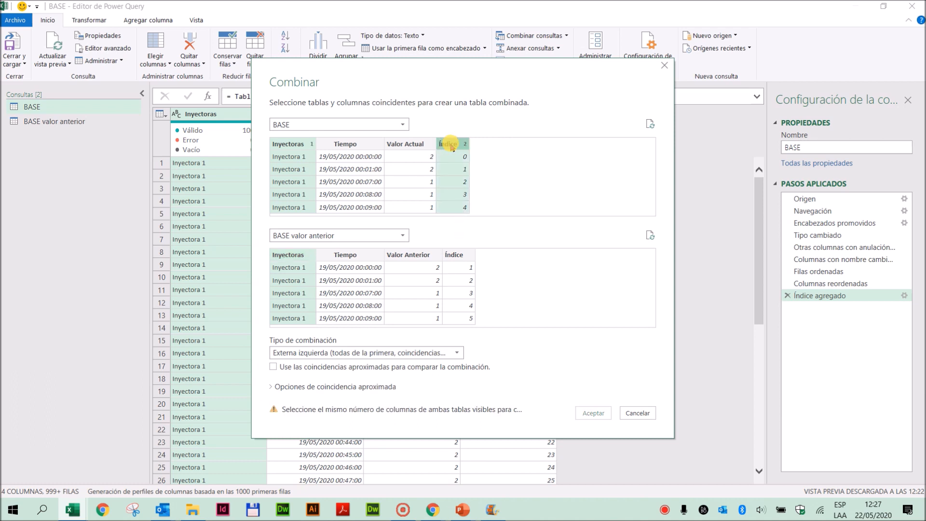
pyautogui.keyDown('ctrl'); pyautogui.click(458, 256); pyautogui.keyUp('ctrl')
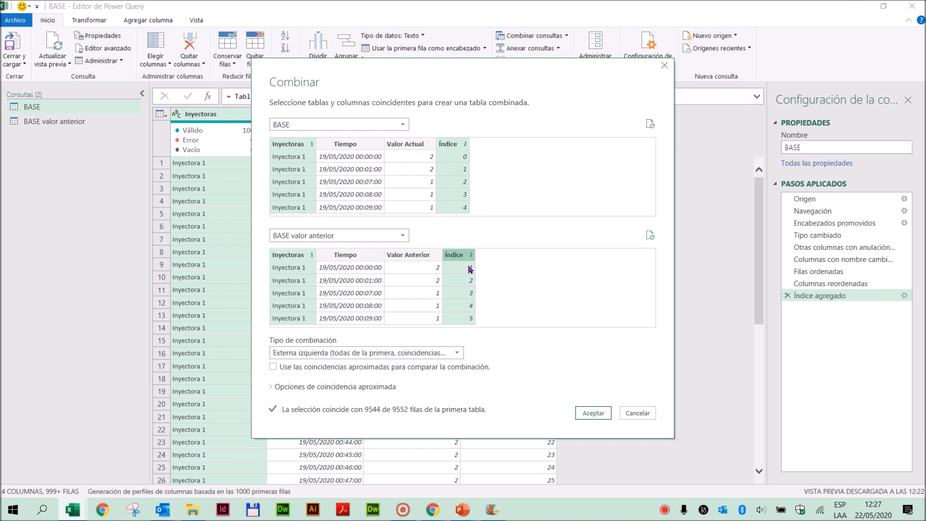
pyautogui.click(595, 415)
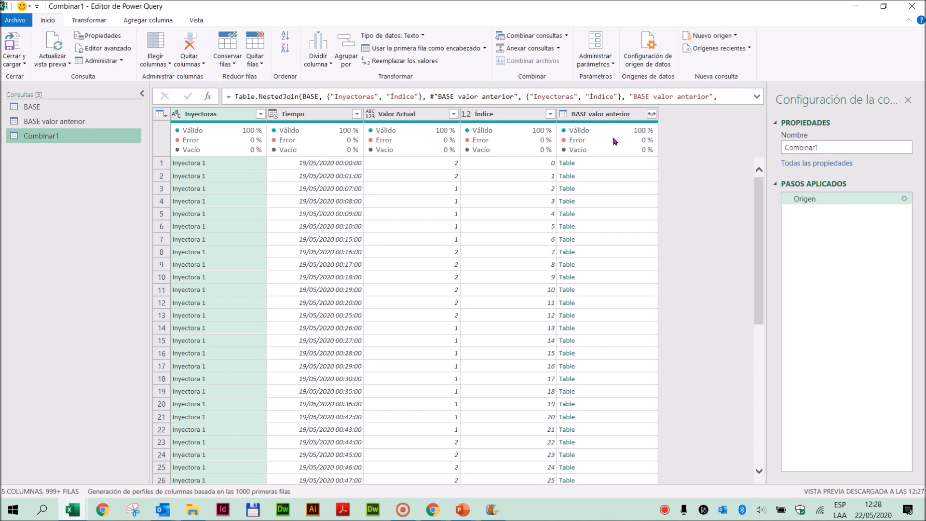
# - Expand only Valor Anterior from the BASE valor anterior column without the name prefix, and place it between Valor Actual and Índice
pyautogui.click(605, 114)
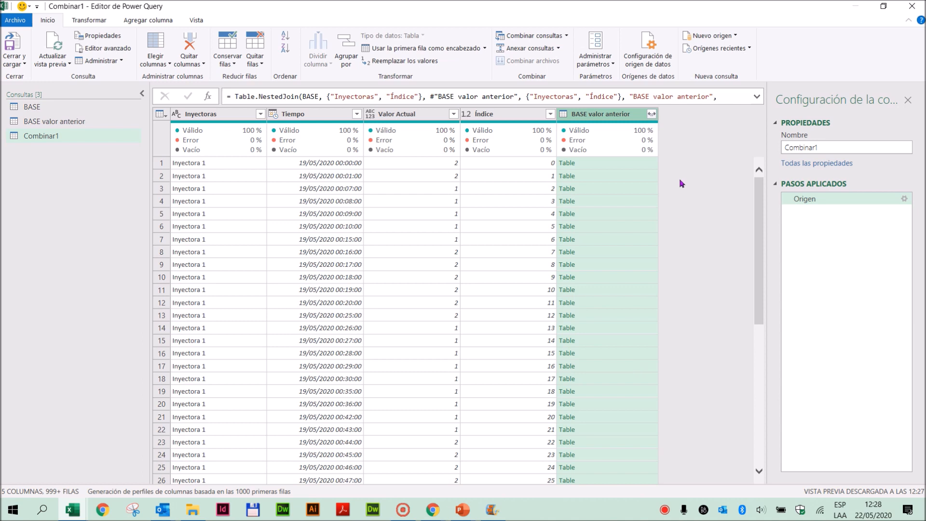
pyautogui.click(651, 115)
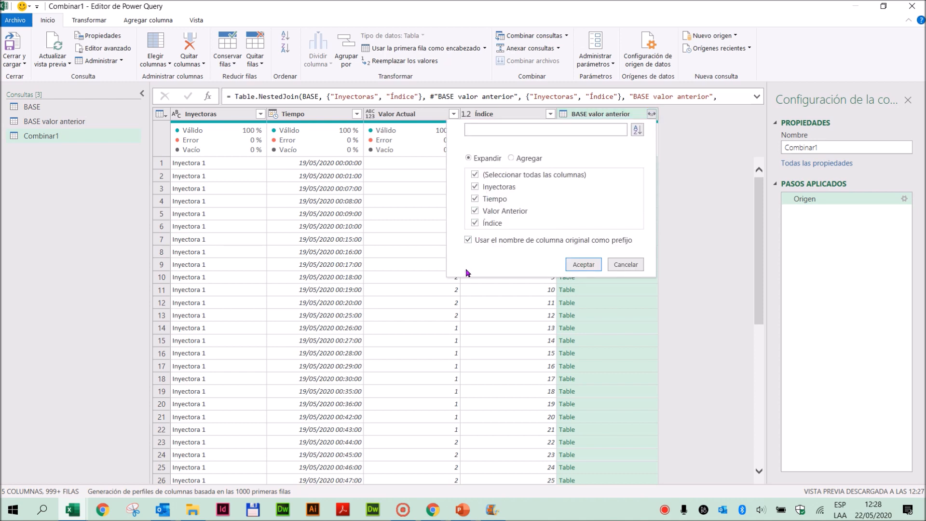
pyautogui.click(468, 240)
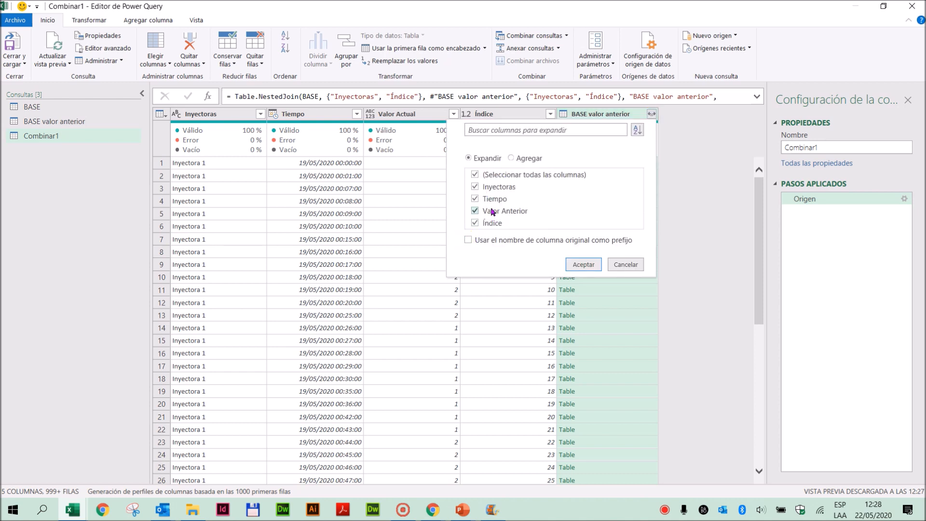
pyautogui.click(475, 175)
pyautogui.click(584, 264)
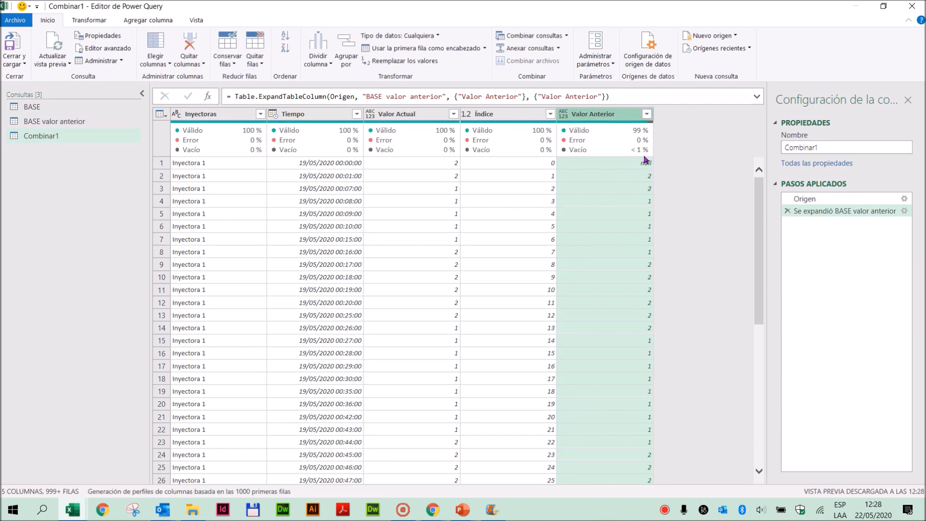
pyautogui.moveTo(610, 114); pyautogui.dragTo(501, 117)
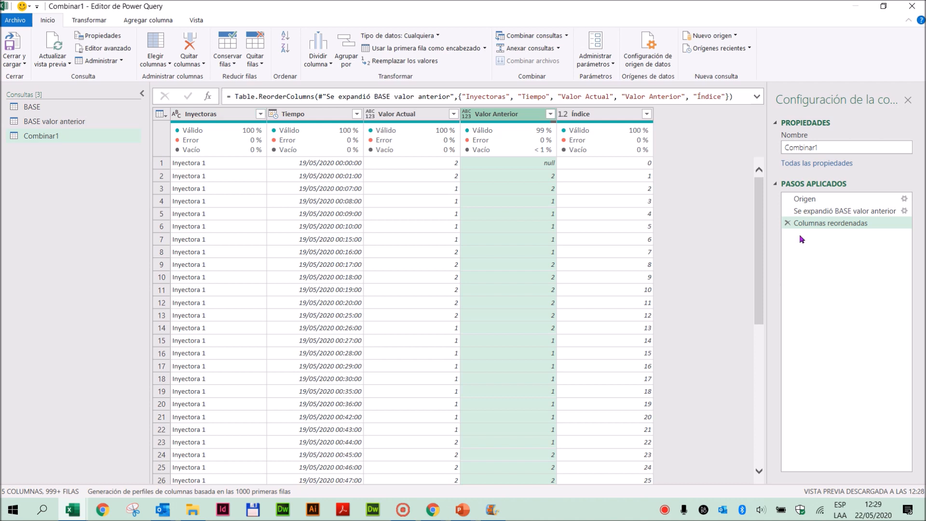
# - Temporarily filter Inyectoras to Inyectora 2 to check its current and previous values, and remove the filter step
pyautogui.click(261, 114)
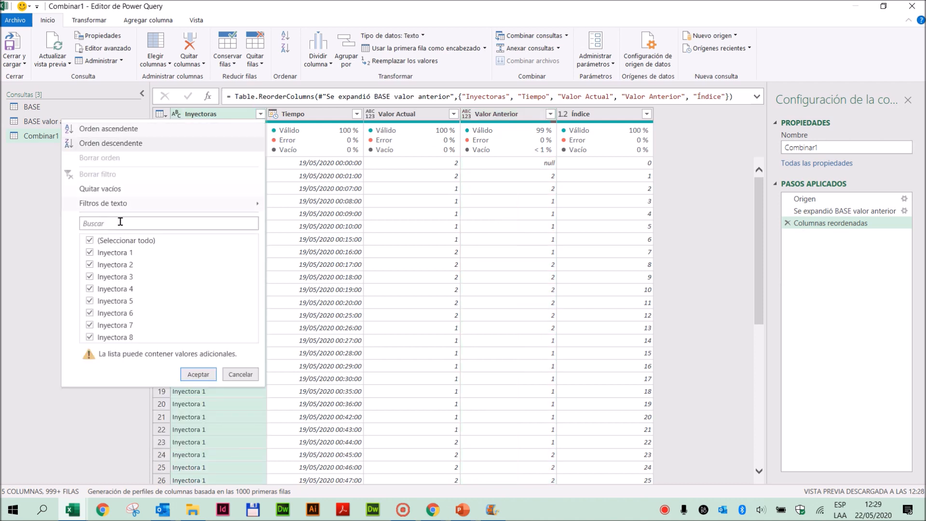
pyautogui.click(89, 241)
pyautogui.click(89, 265)
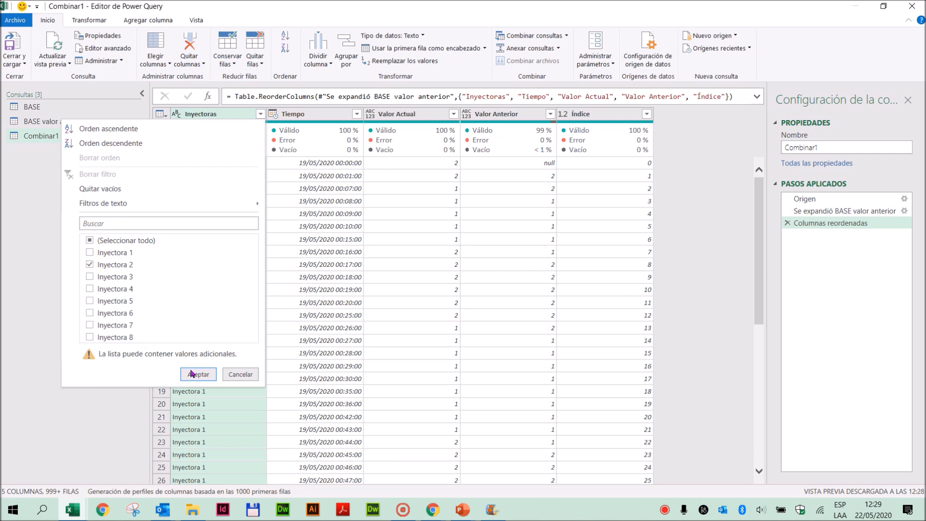
pyautogui.click(191, 372)
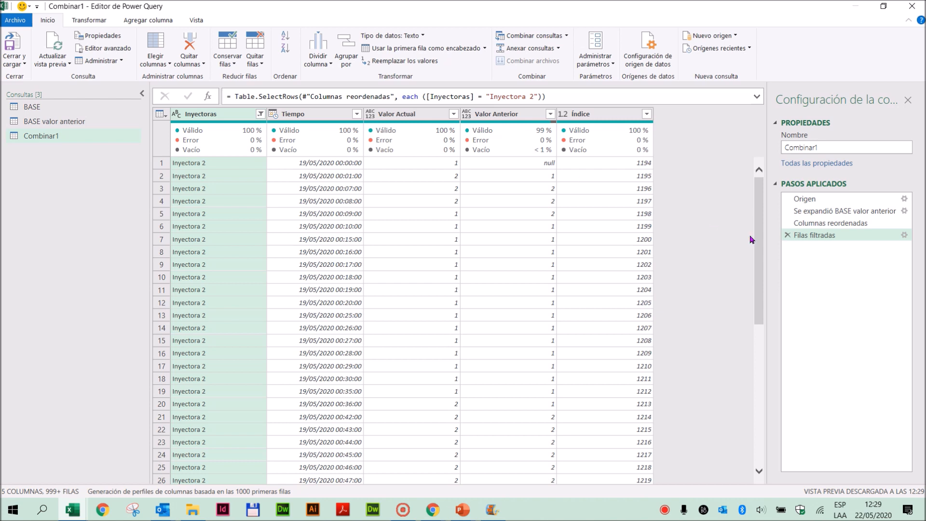
pyautogui.click(787, 234)
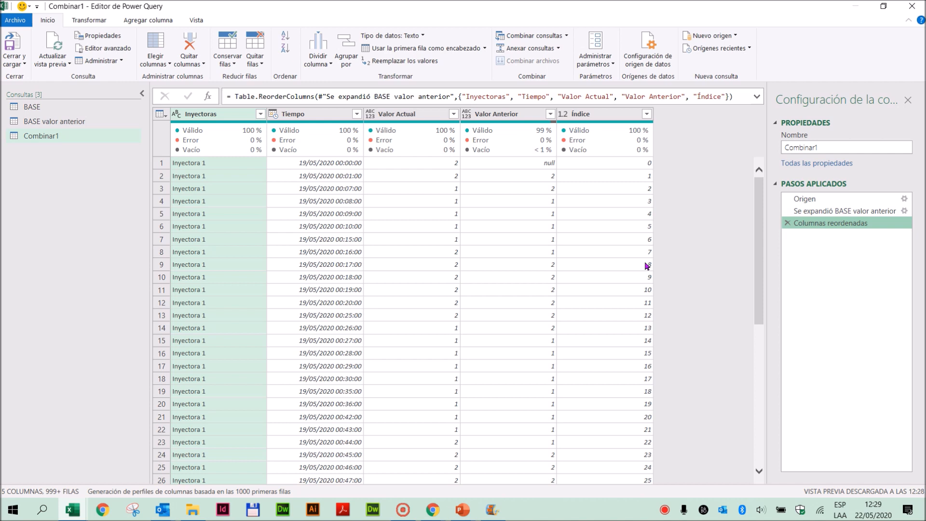
# - Remove the Índice column from the merged query
pyautogui.click(596, 116)
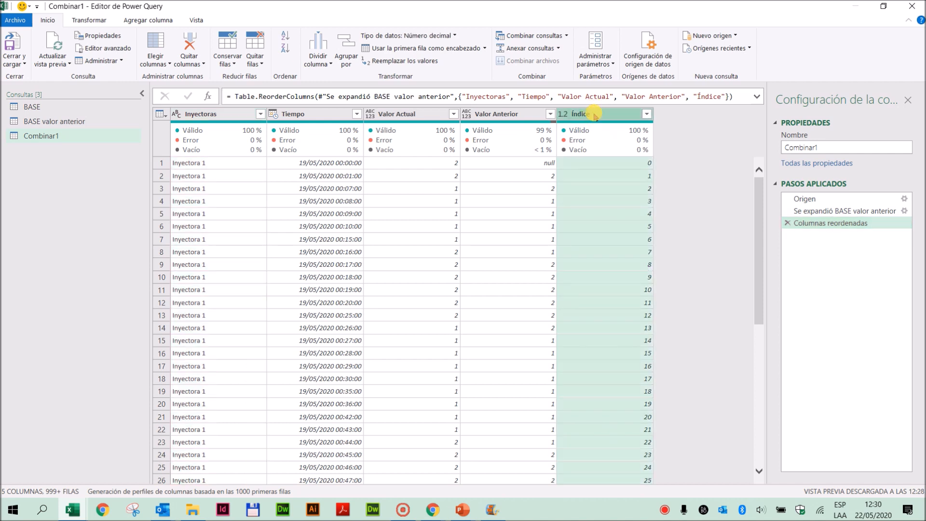
pyautogui.rightClick(595, 115)
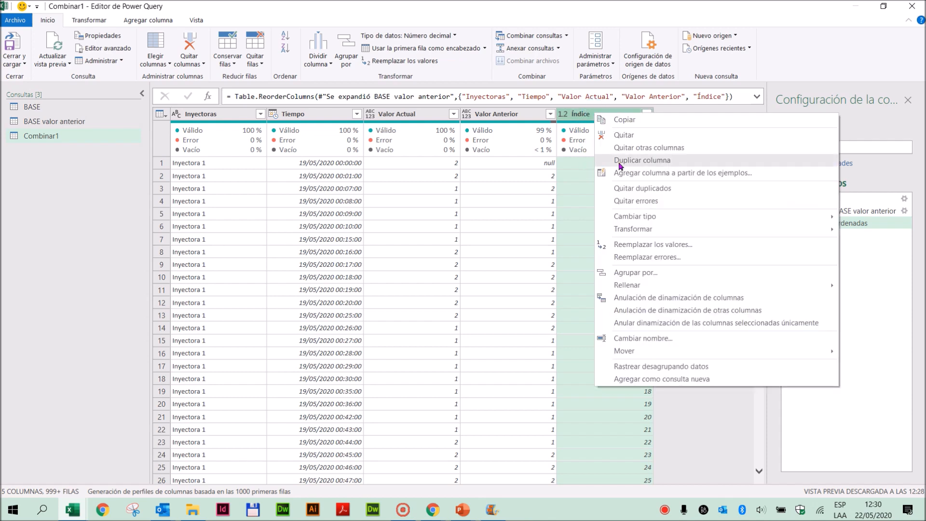
pyautogui.click(627, 136)
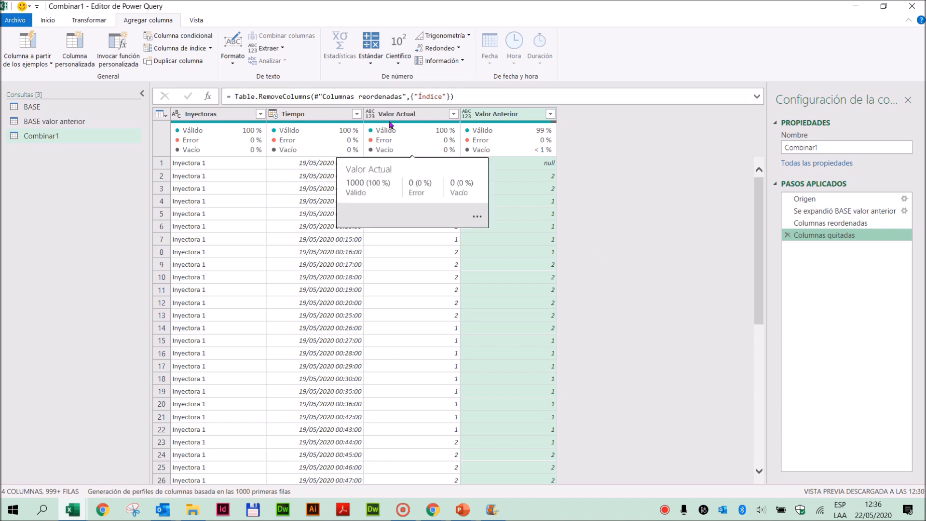
# - Add a column named Combinada that merges Valor Actual and Valor Anterior, in that order, without a separator
pyautogui.click(390, 118)
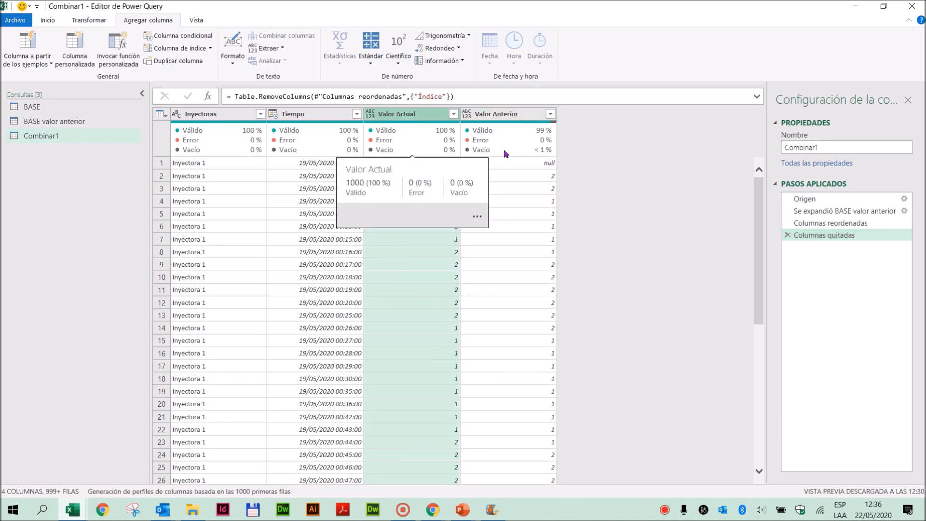
pyautogui.keyDown('ctrl'); pyautogui.click(503, 116); pyautogui.keyUp('ctrl')
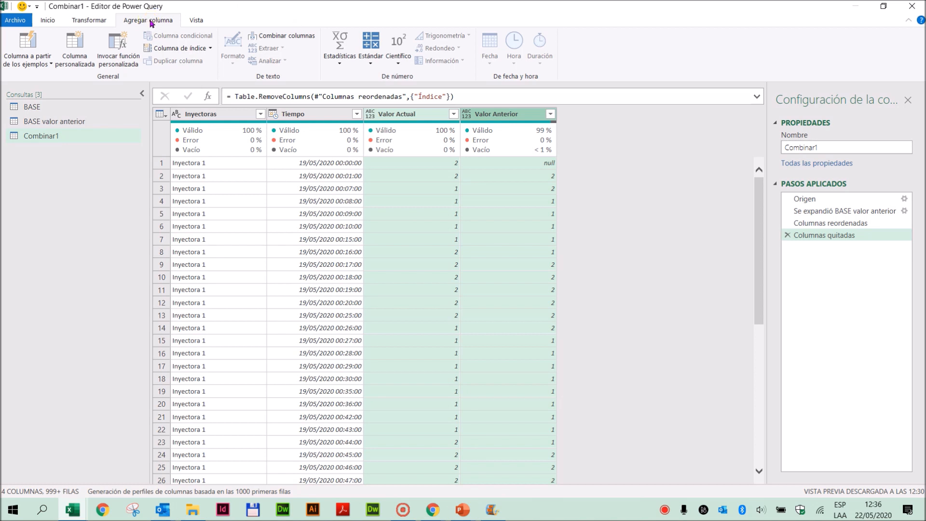
pyautogui.click(281, 38)
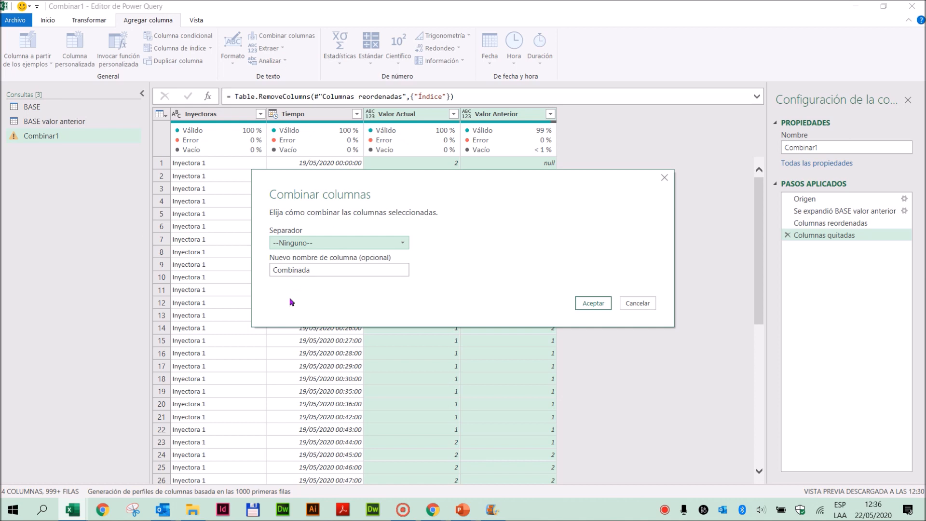
pyautogui.moveTo(386, 191); pyautogui.dragTo(429, 190)
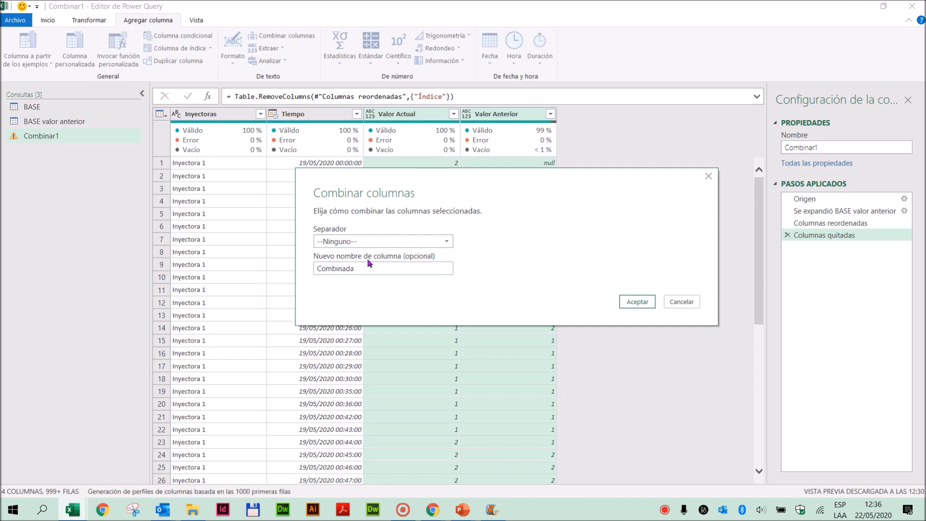
pyautogui.click(632, 304)
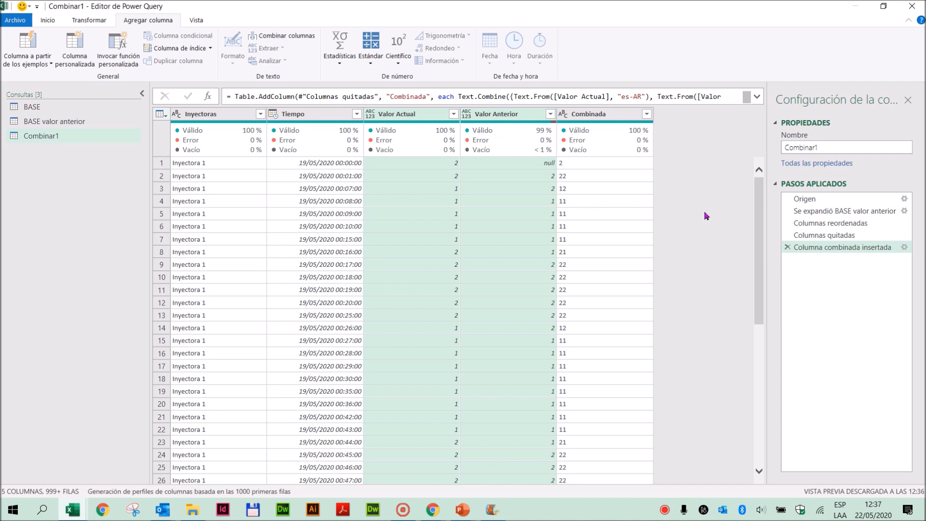
# - Examine the Combinada column along the rows against the Valor Actual and Valor Anterior values
pyautogui.moveTo(644, 144)
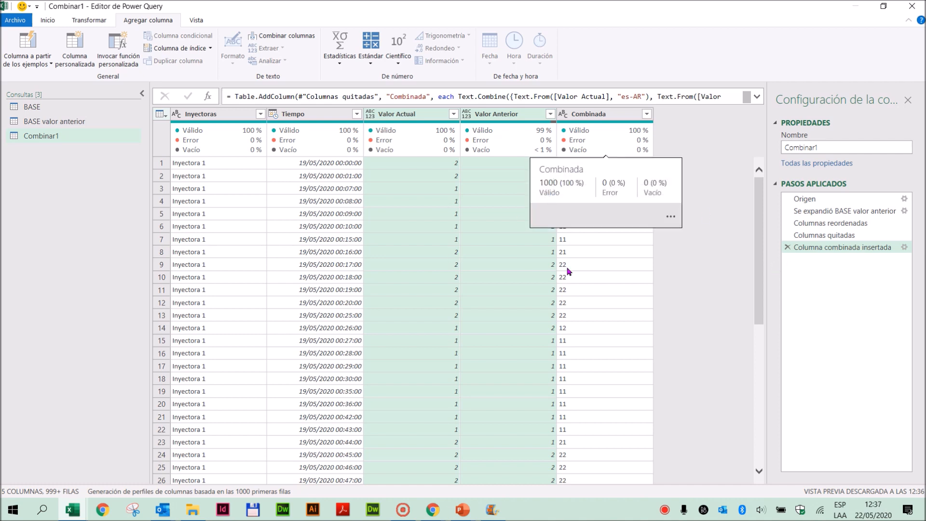
pyautogui.scroll(-8, 564, 288)
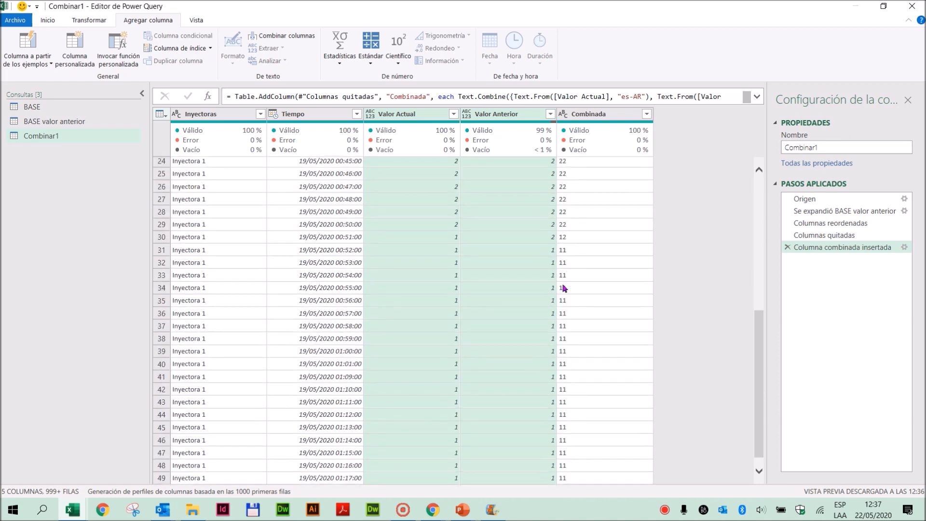
pyautogui.scroll(-17, 564, 288)
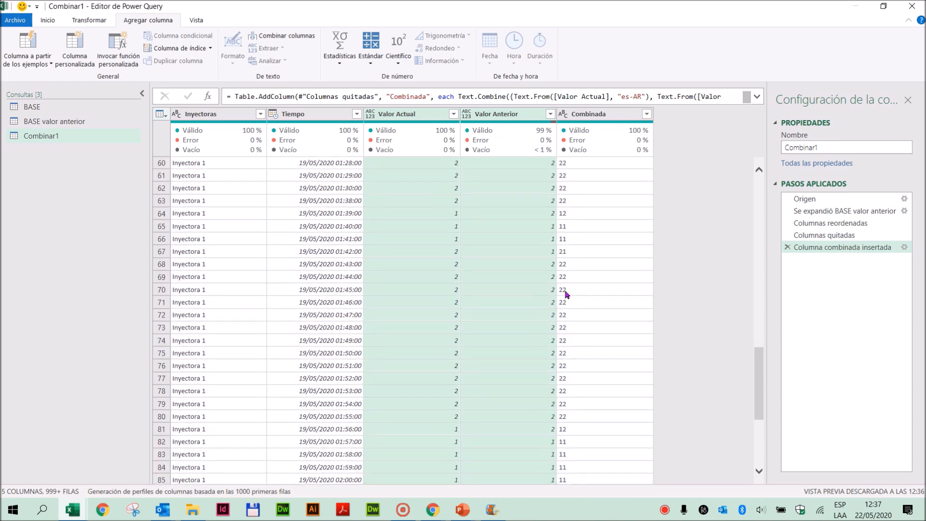
pyautogui.scroll(-20, 566, 294)
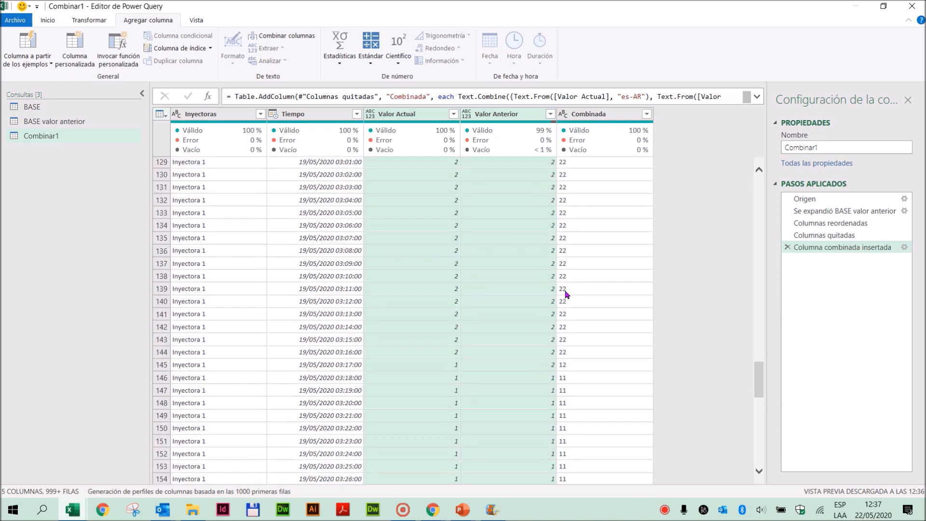
pyautogui.scroll(-20, 612, 311)
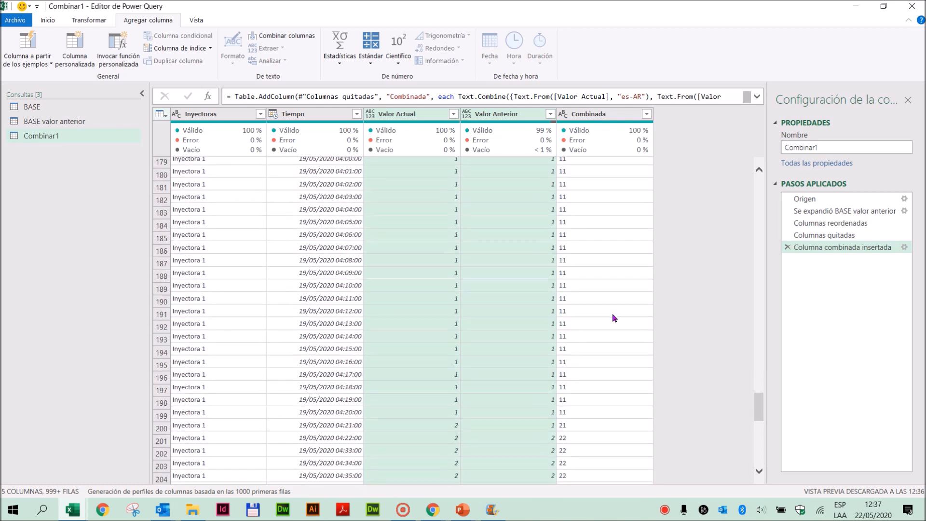
pyautogui.scroll(-20, 612, 314)
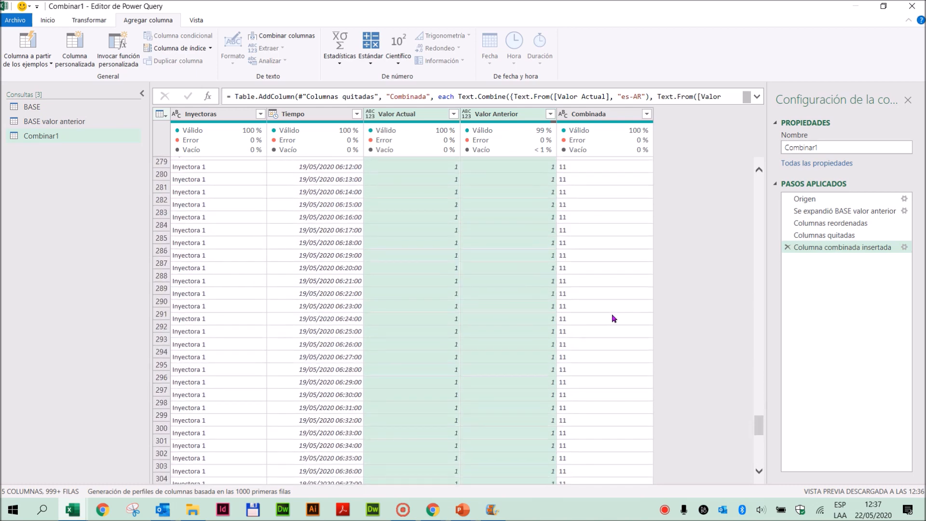
pyautogui.scroll(-20, 612, 318)
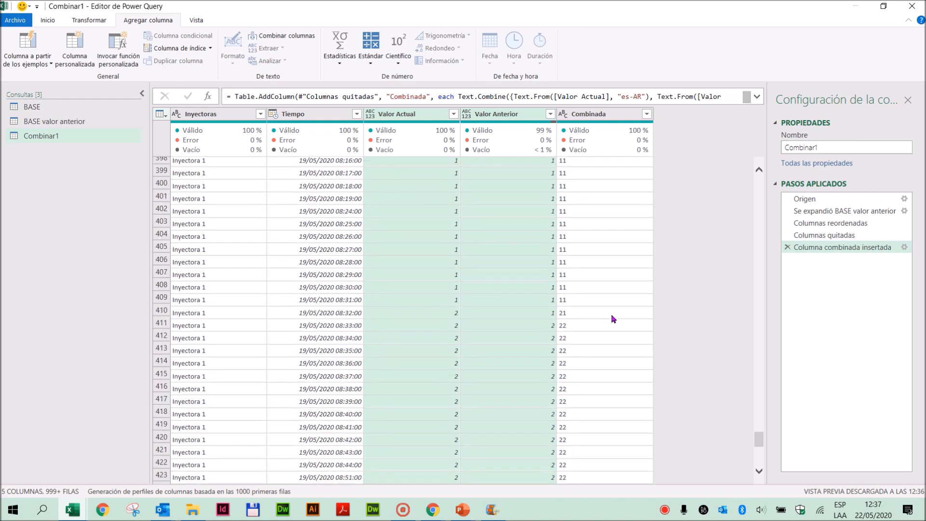
pyautogui.scroll(-20, 609, 318)
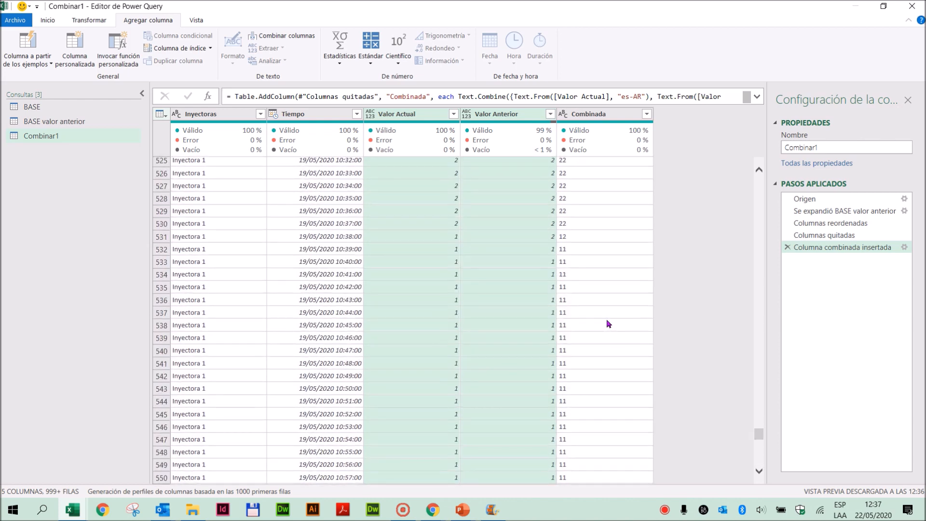
pyautogui.moveTo(755, 421); pyautogui.dragTo(765, 174)
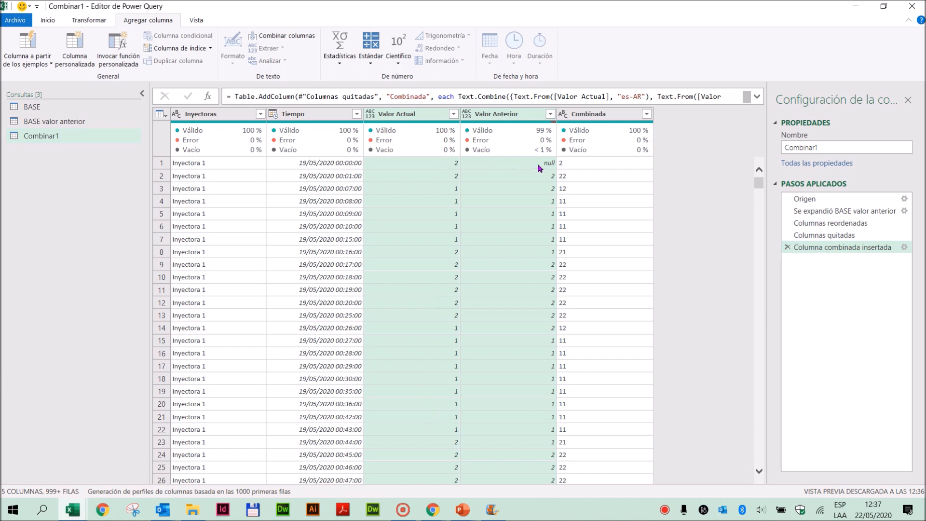
# - Filter Inyectoras to Inyectora 2 to check its Combinada values, and delete the filter step
pyautogui.click(260, 114)
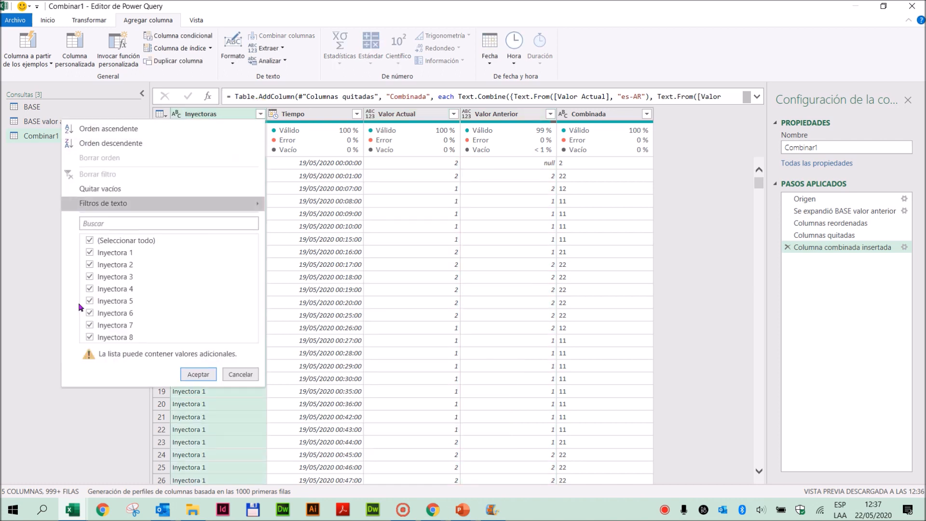
pyautogui.click(90, 240)
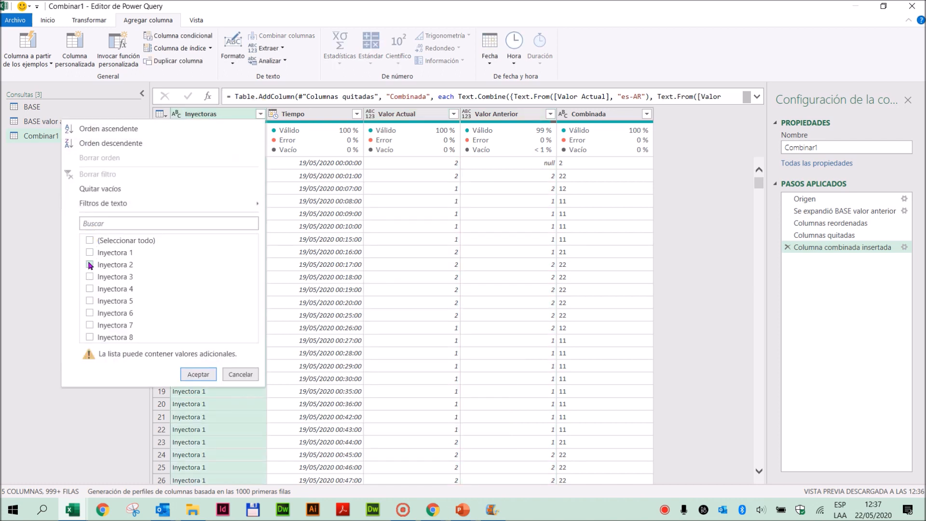
pyautogui.click(198, 374)
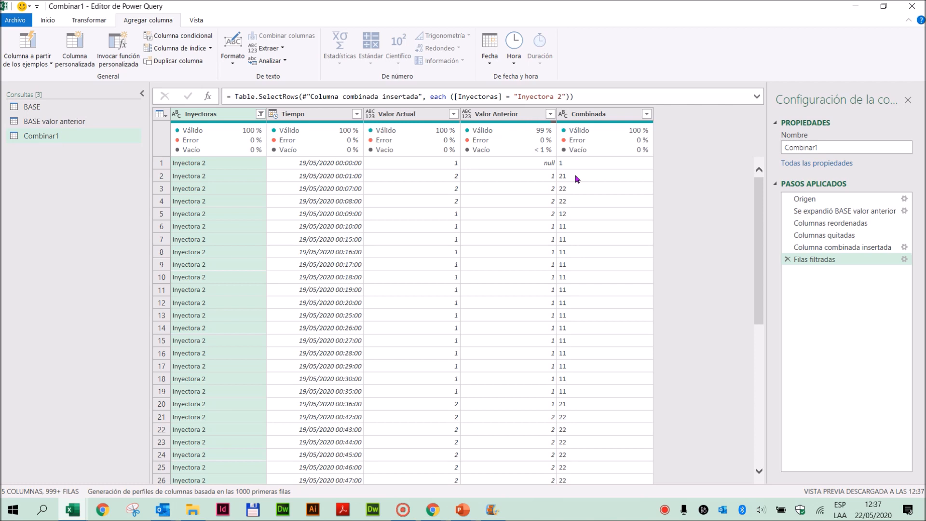
pyautogui.click(787, 259)
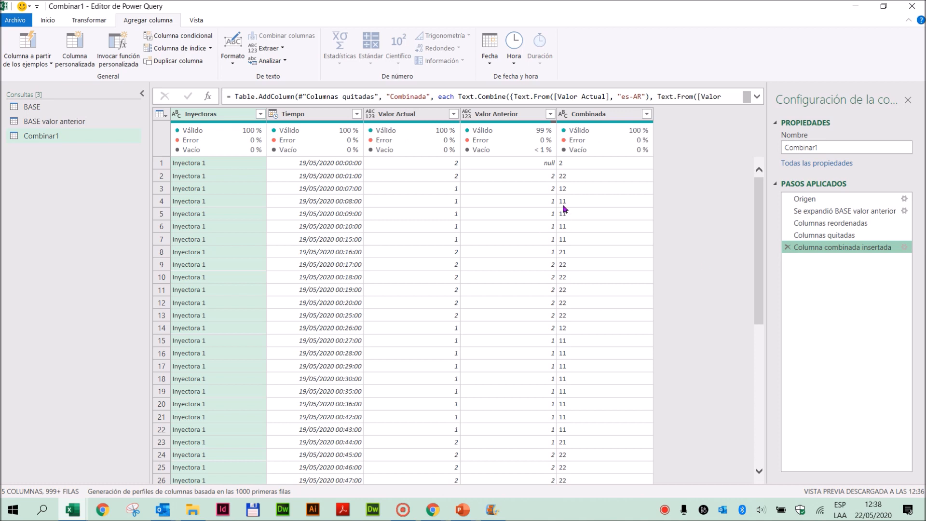
# - Examine the Valor Actual cells in the rows where Combinada changes to 12 and 21
pyautogui.click(453, 190)
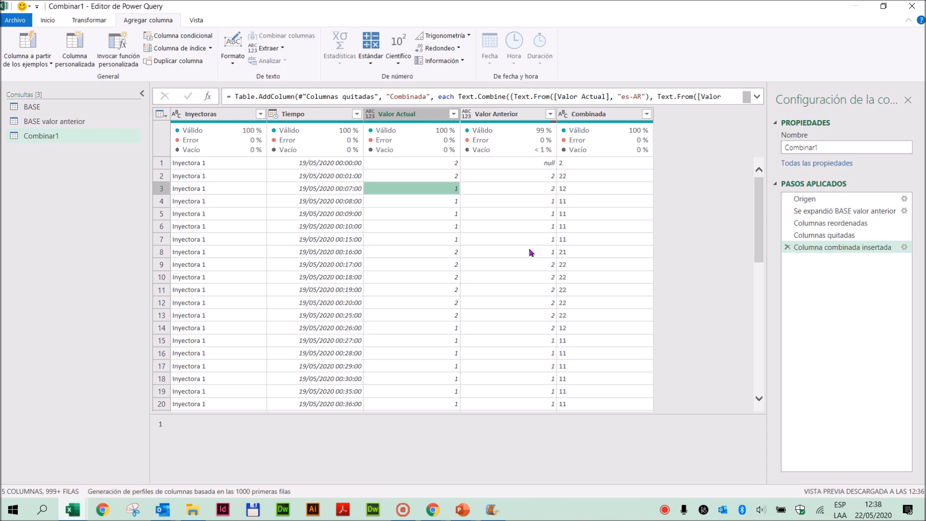
pyautogui.click(456, 253)
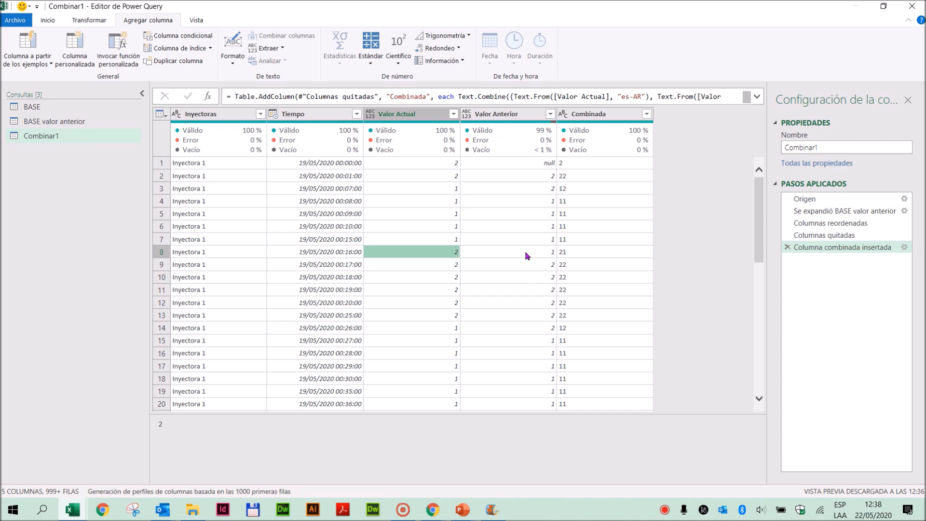
pyautogui.click(439, 252)
# - Start a conditional column whose first clause tests whether Combinada equals 1
pyautogui.click(175, 36)
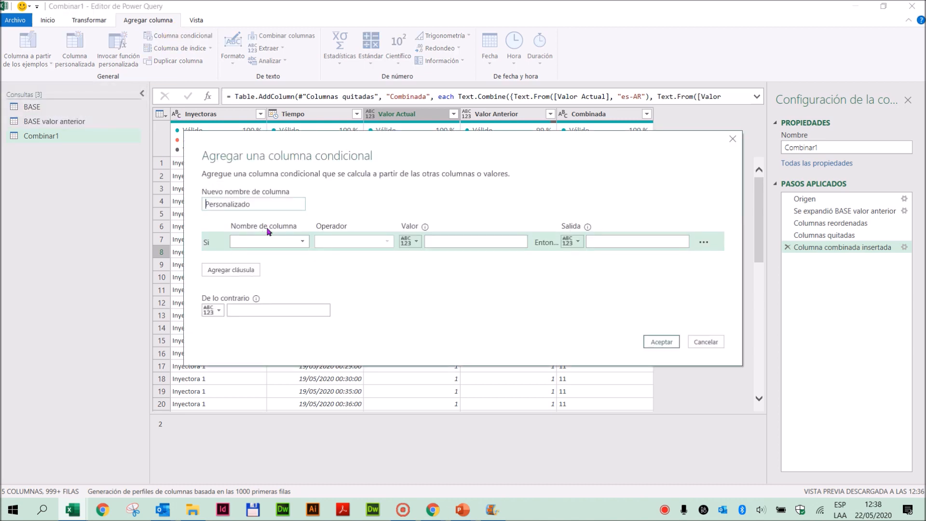
pyautogui.click(303, 243)
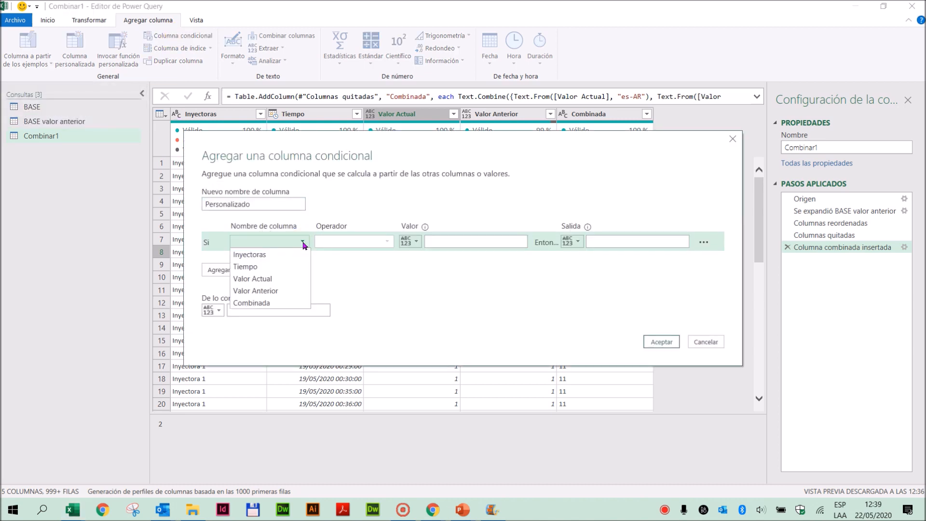
pyautogui.click(275, 303)
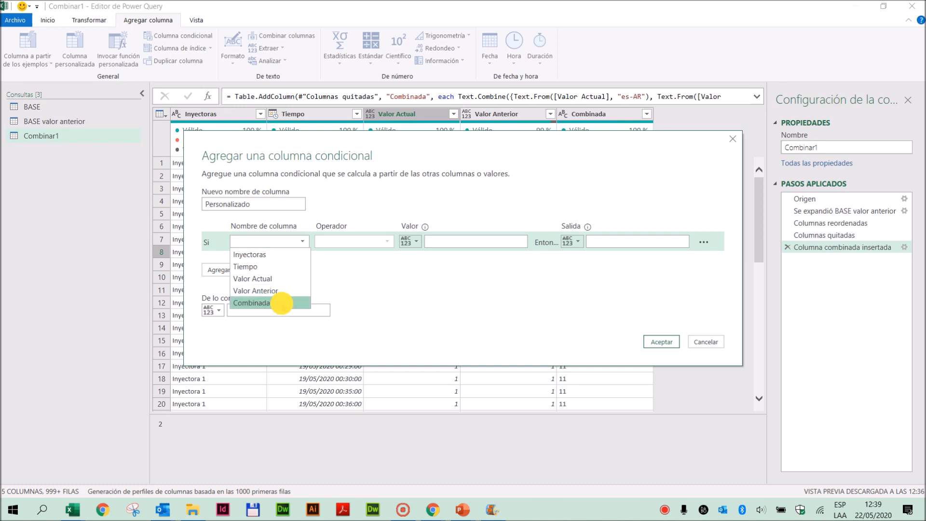
pyautogui.click(451, 241)
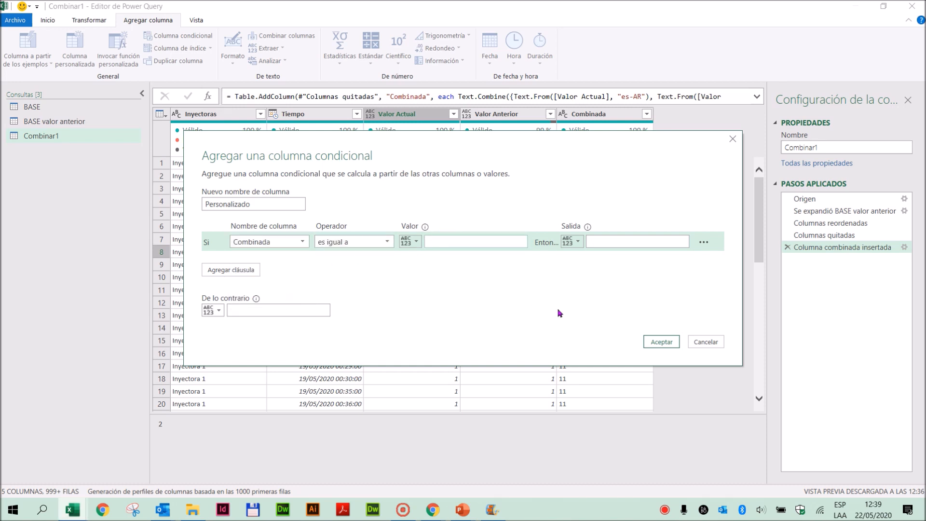
pyautogui.write('1')
# - Set the output of the first clause to Funcionamiento
pyautogui.click(606, 239)
pyautogui.write('Ejecucion')
pyautogui.click(632, 239)
pyautogui.doubleClick(591, 240)
pyautogui.write('Funcionamiento')
# - Add a second clause that returns the same output, Funcionamiento, when Combinada equals 12
pyautogui.doubleClick(607, 241)
pyautogui.hotkey('ctrl', 'c')
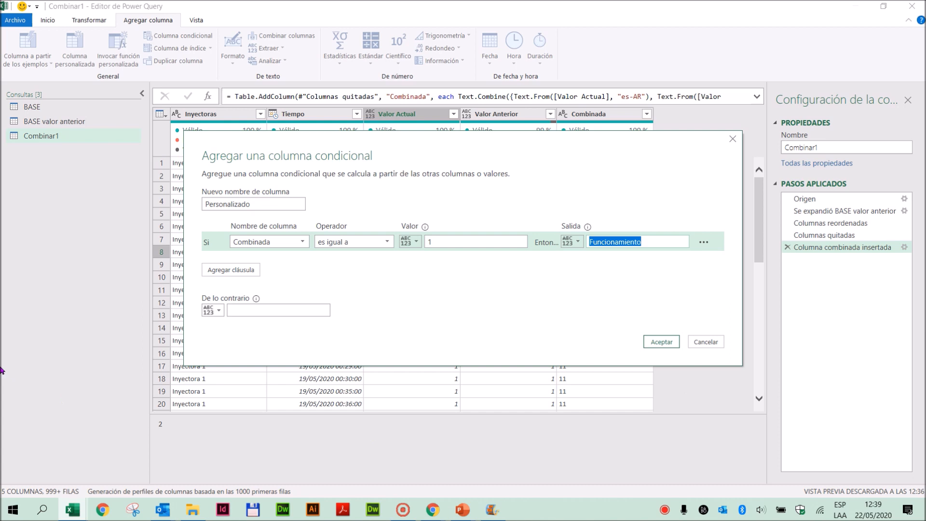
pyautogui.click(229, 272)
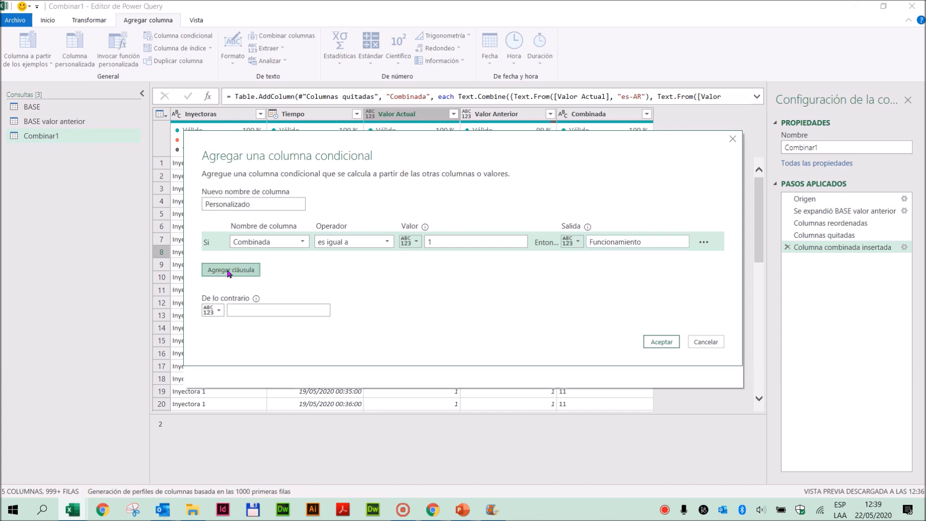
pyautogui.click(291, 262)
pyautogui.click(279, 322)
pyautogui.click(473, 261)
pyautogui.write('12')
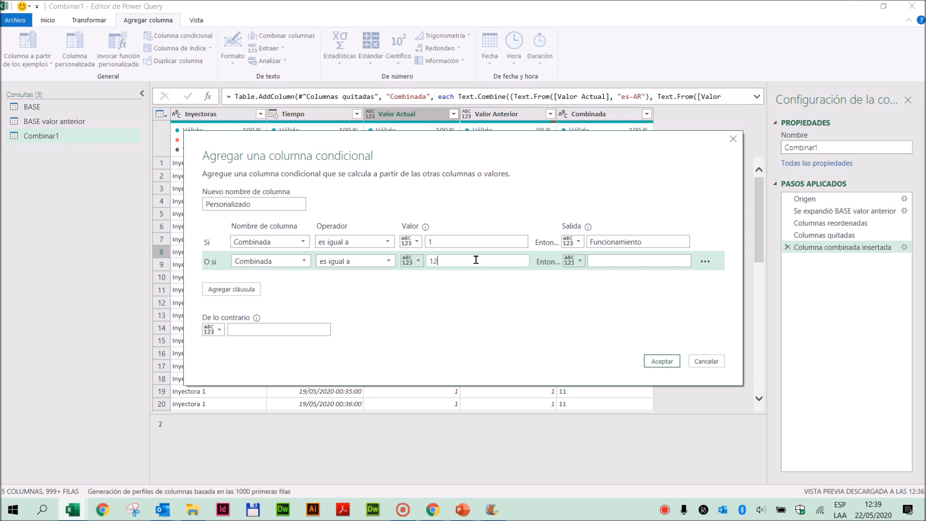
pyautogui.click(606, 261)
pyautogui.hotkey('ctrl', 'v')
# - Add a third clause that returns Parada when Combinada equals 2
pyautogui.click(233, 289)
pyautogui.click(303, 280)
pyautogui.click(279, 342)
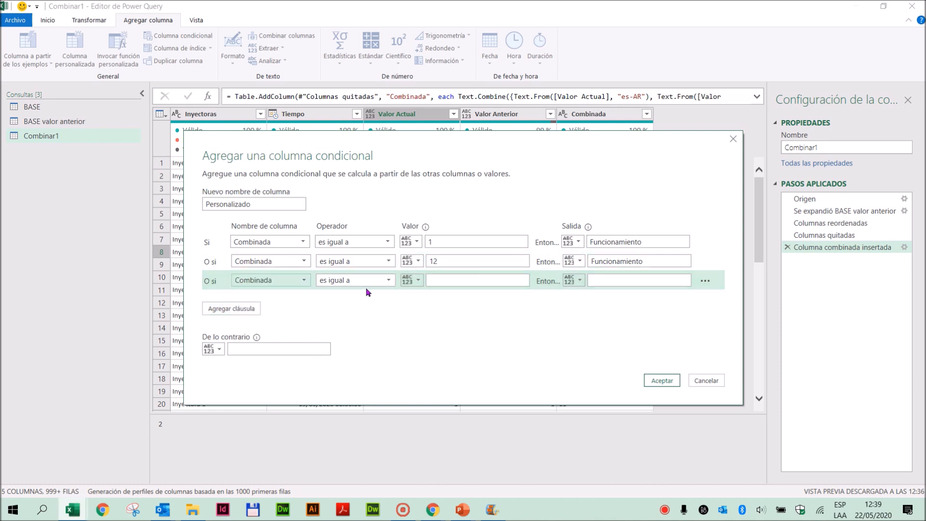
pyautogui.click(441, 278)
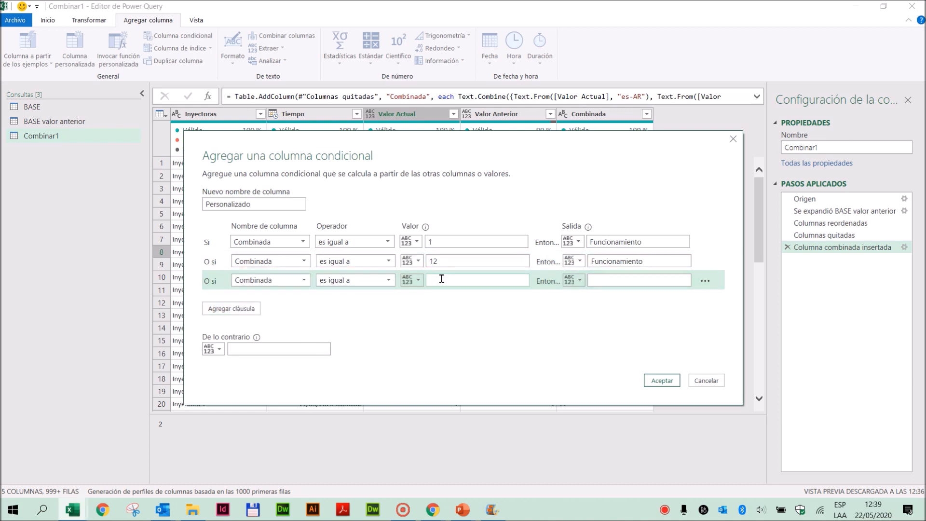
pyautogui.click(627, 281)
pyautogui.write('Parada')
# - Add a fourth clause that returns Parada when Combinada equals 21
pyautogui.doubleClick(597, 280)
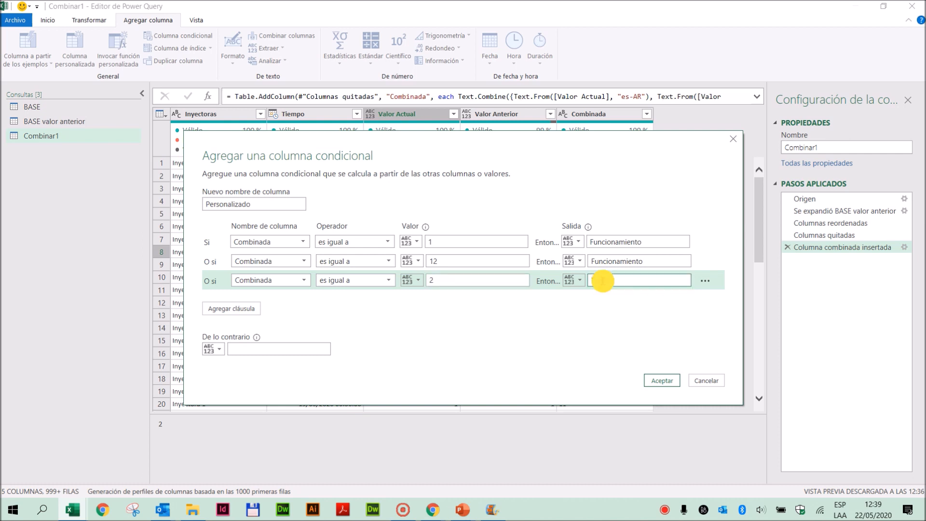
pyautogui.click(220, 308)
pyautogui.click(299, 304)
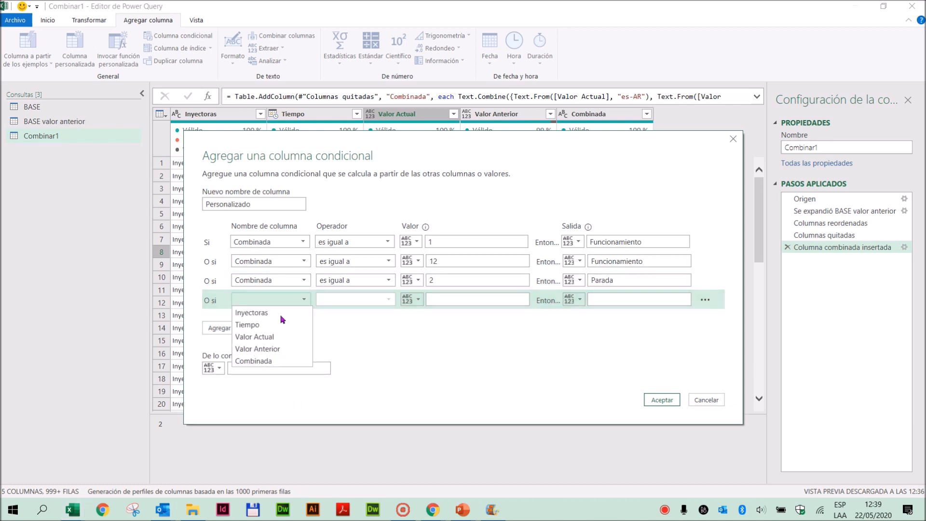
pyautogui.click(275, 362)
pyautogui.click(444, 299)
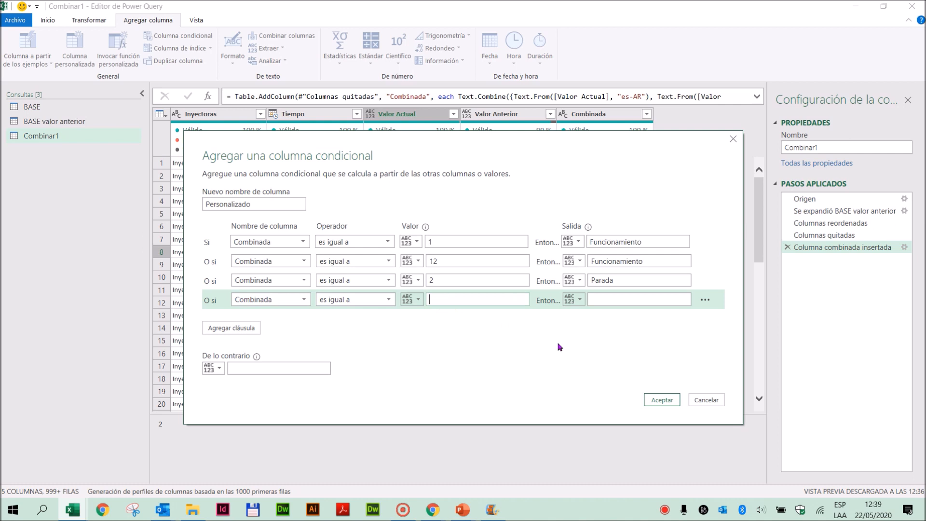
pyautogui.write('21')
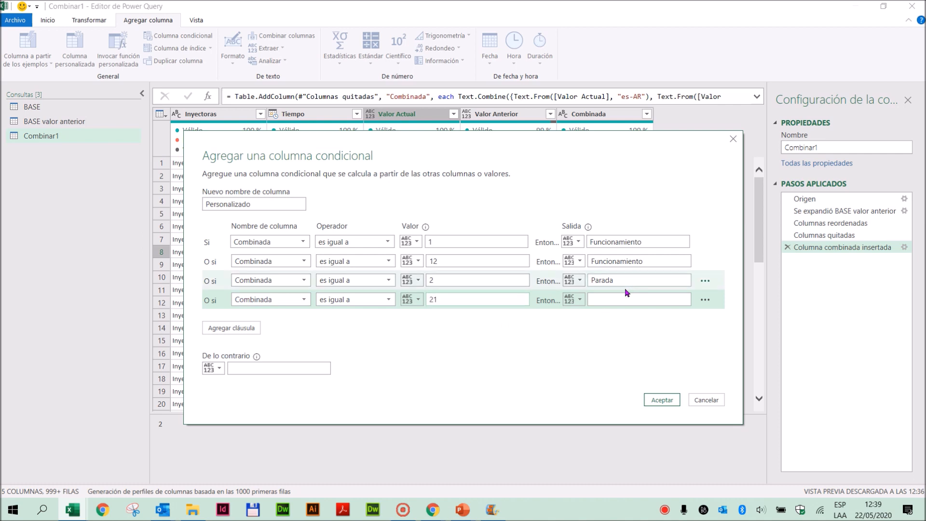
pyautogui.click(623, 300)
pyautogui.write('Parada')
# - Set the otherwise value to null and create the conditional column
pyautogui.click(239, 369)
pyautogui.click(345, 431)
pyautogui.write('null')
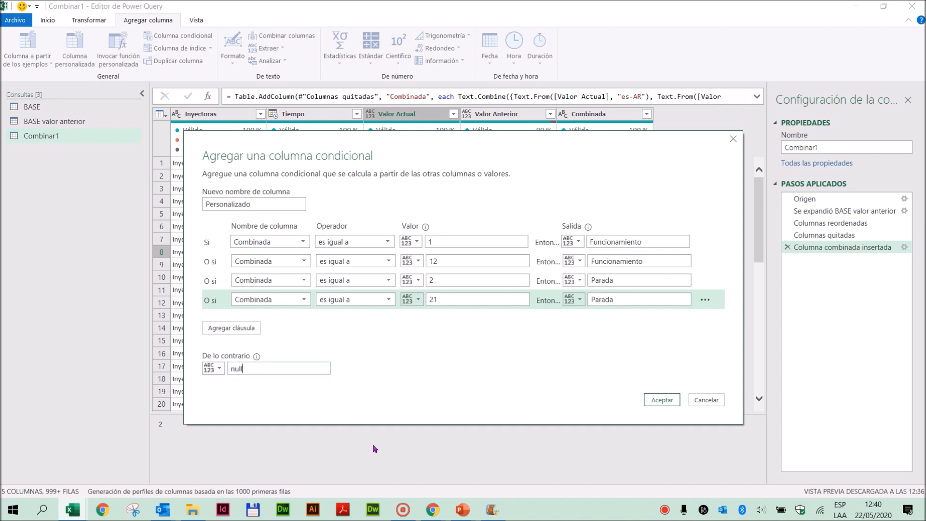
pyautogui.click(662, 400)
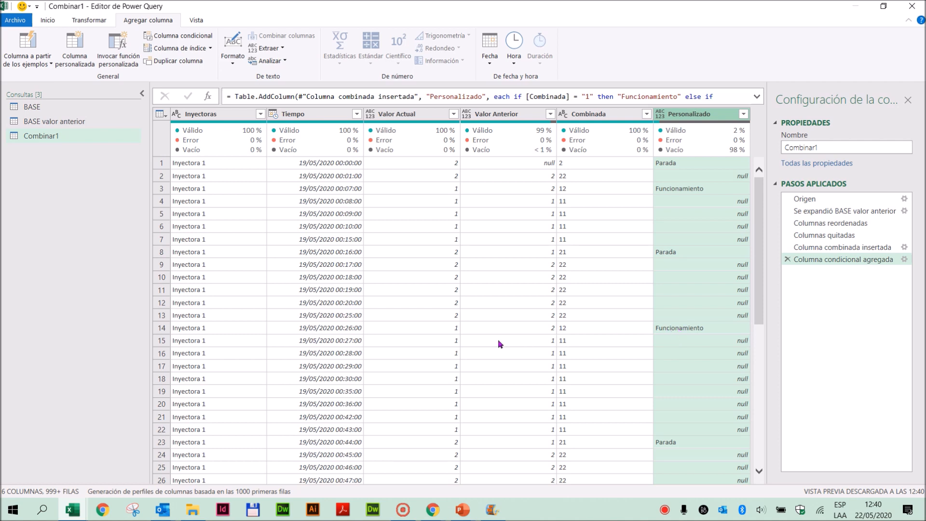
# - Move the Personalizado column so it sits directly after Valor Actual
pyautogui.click(451, 329)
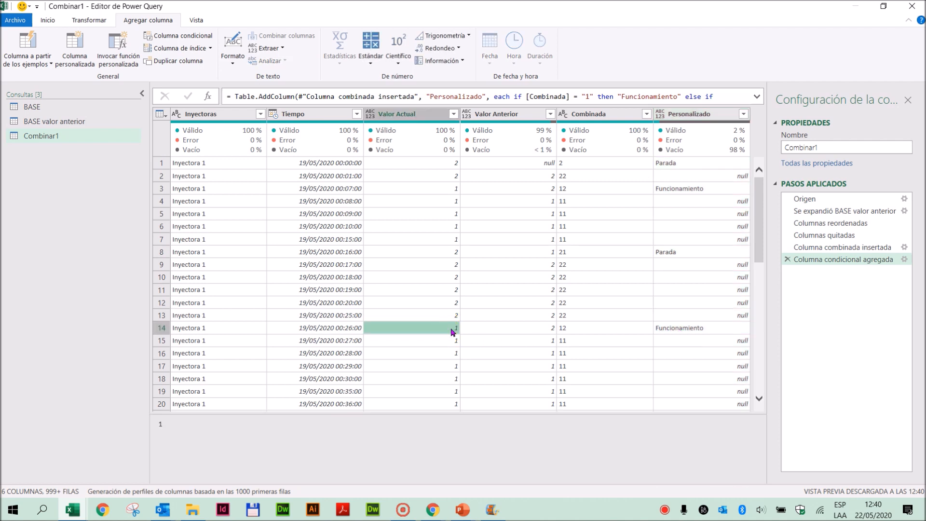
pyautogui.moveTo(688, 115); pyautogui.dragTo(576, 117)
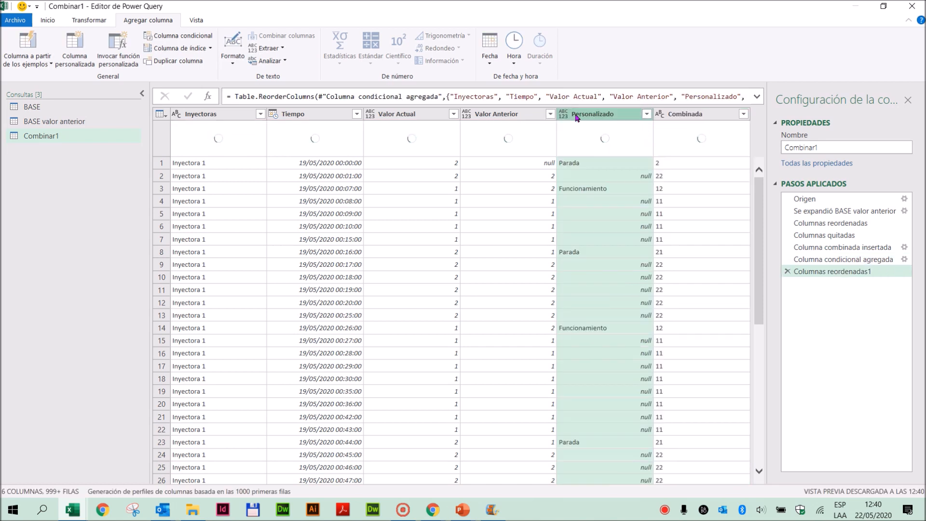
pyautogui.moveTo(582, 114); pyautogui.dragTo(462, 113)
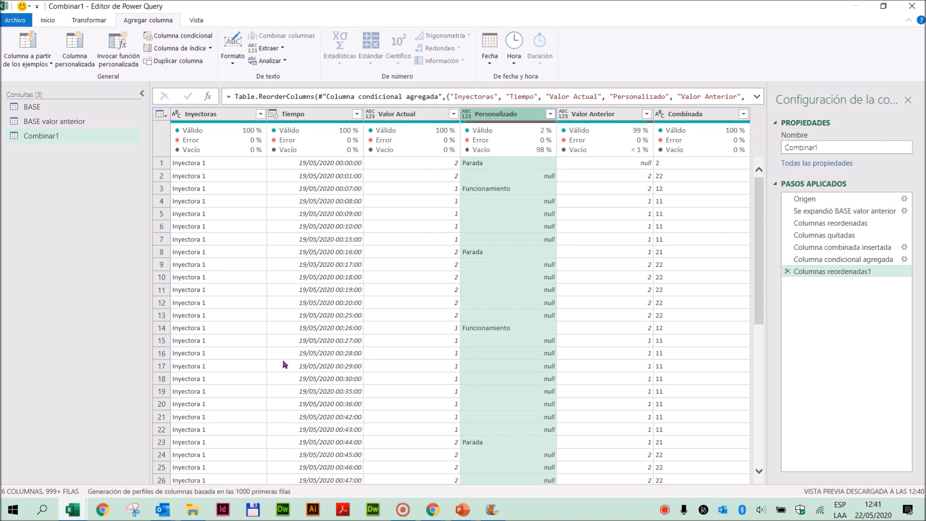
# - Compare the rows of the BASE query with the Parada and Funcionamiento entries in the Personalizado column of Combinar1
pyautogui.click(48, 109)
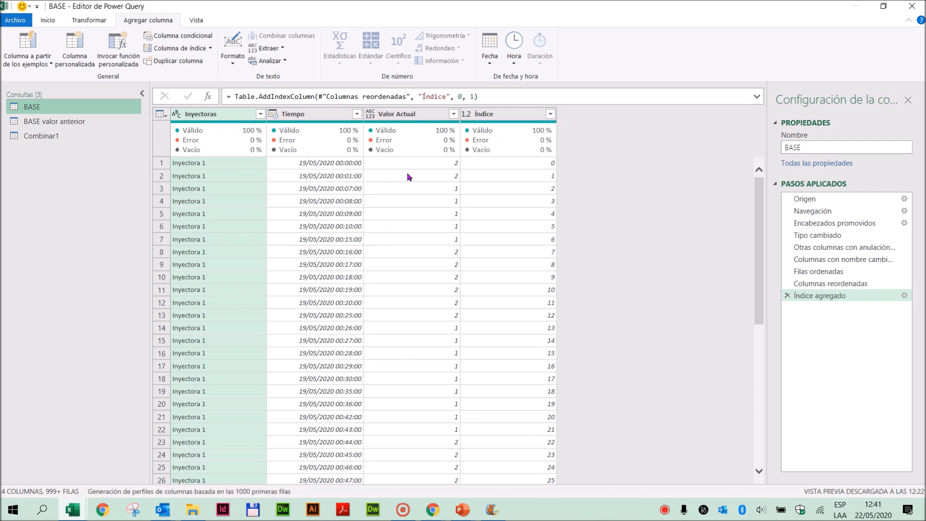
pyautogui.click(161, 165)
pyautogui.click(163, 177)
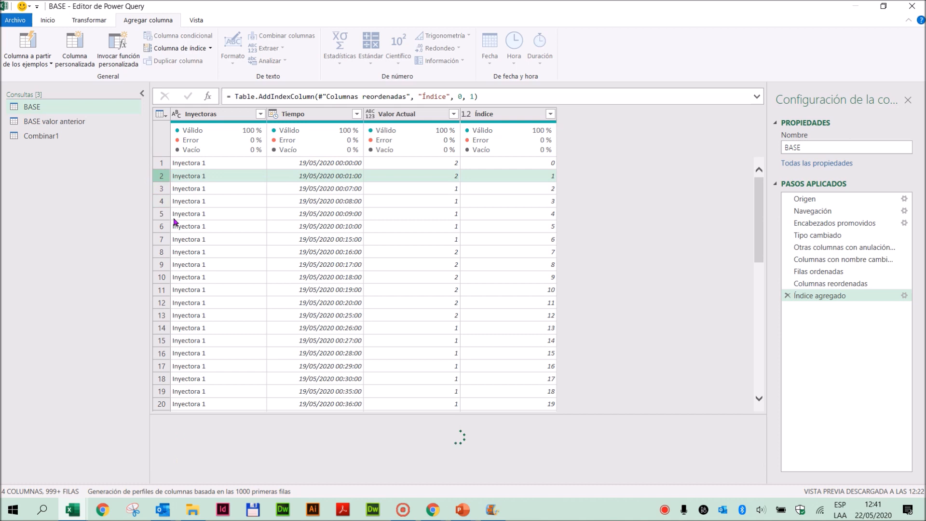
pyautogui.click(174, 219)
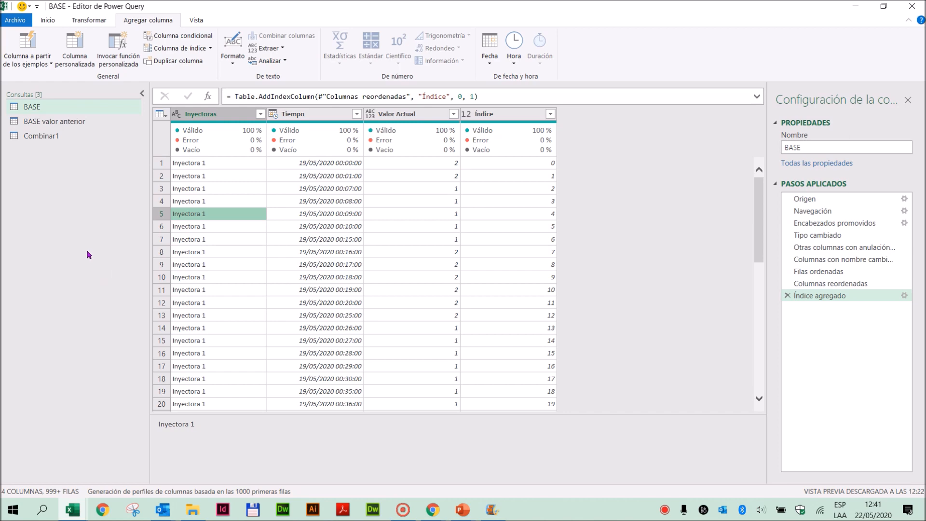
pyautogui.click(44, 137)
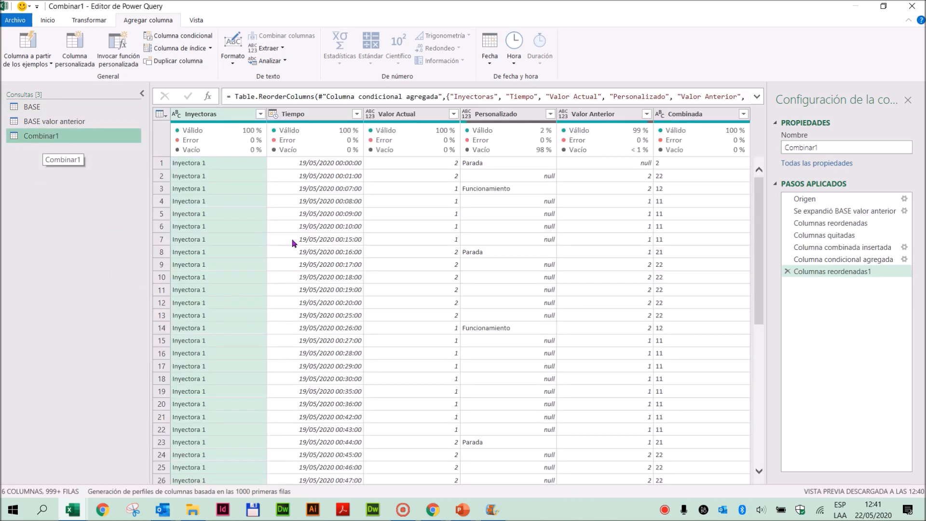
pyautogui.click(471, 163)
pyautogui.click(471, 188)
pyautogui.click(478, 255)
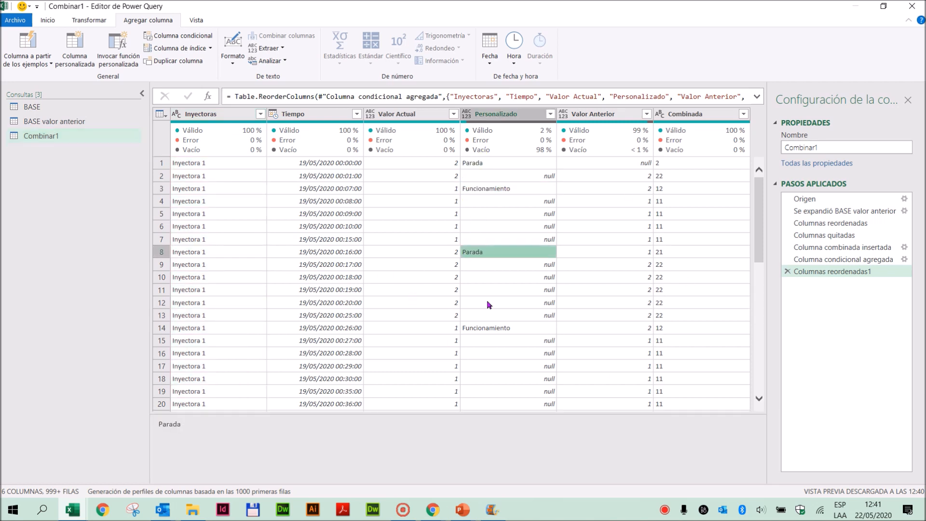
pyautogui.click(486, 328)
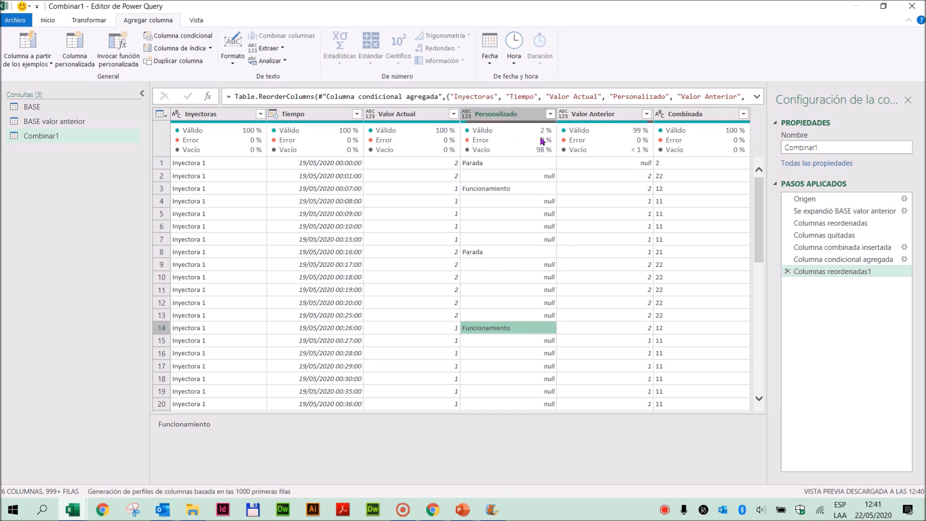
pyautogui.click(549, 113)
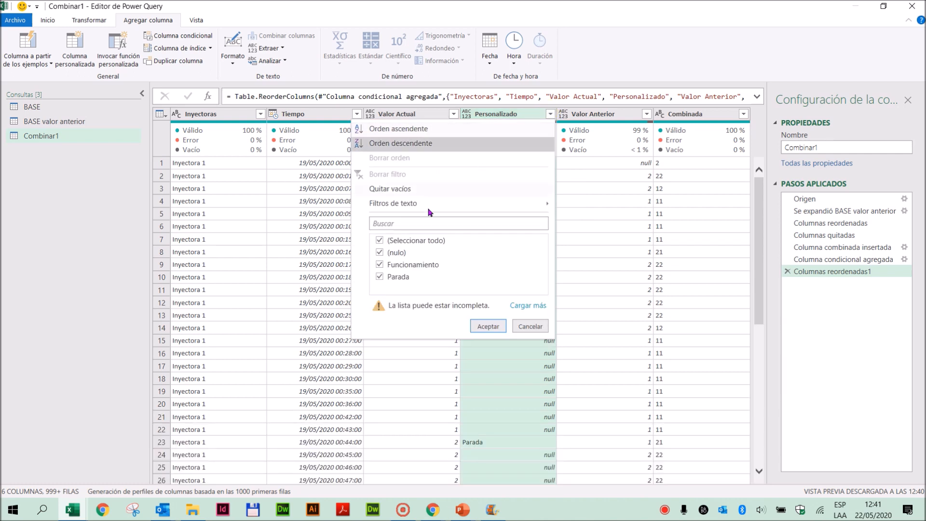
pyautogui.click(376, 252)
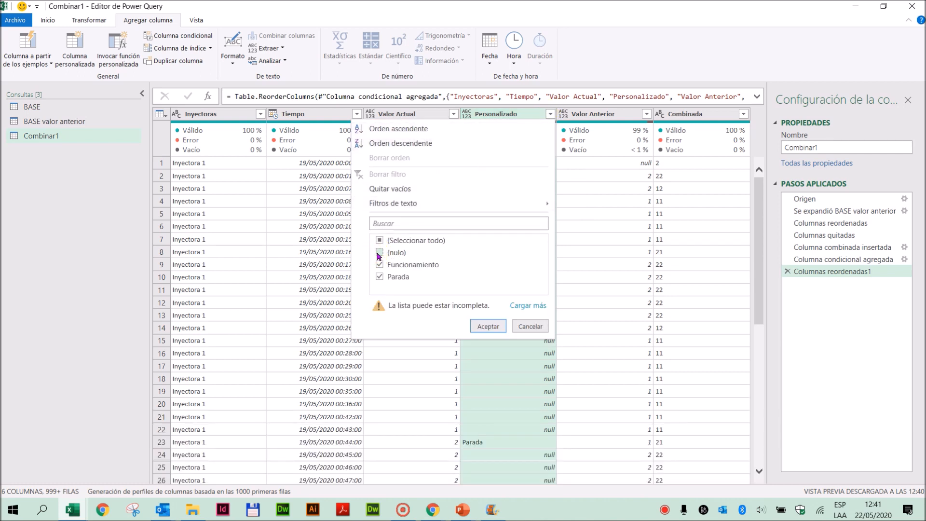
pyautogui.click(531, 326)
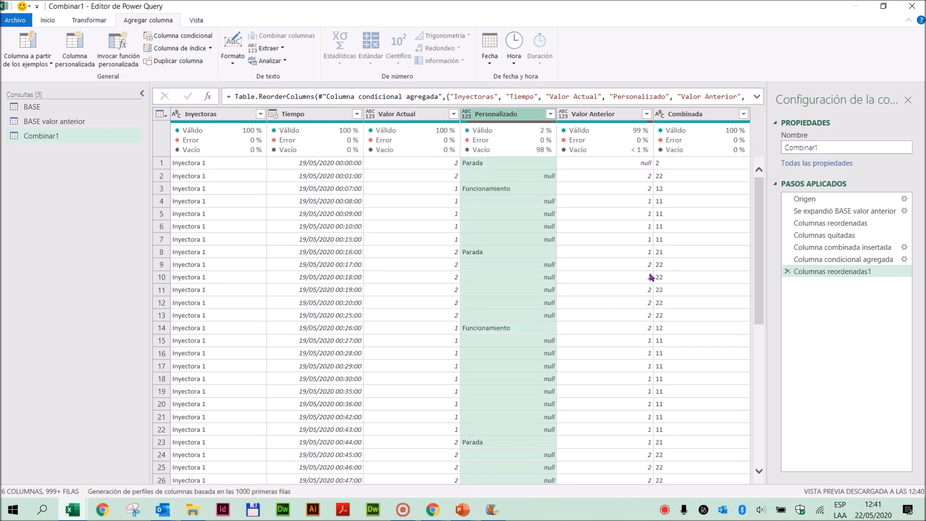
# - Load the full list of Combinada values and filter the column to keep only 1, 12, 2 and 21
pyautogui.click(743, 114)
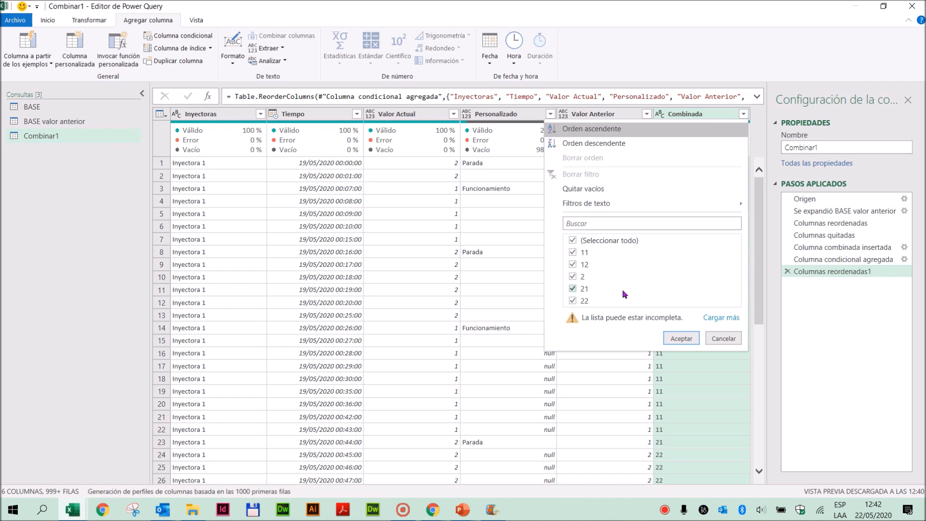
pyautogui.click(718, 322)
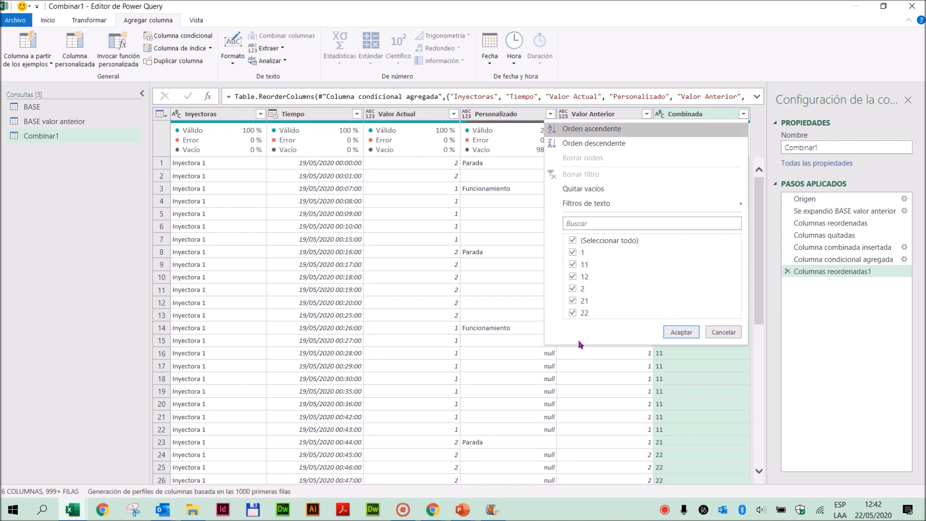
pyautogui.click(573, 241)
pyautogui.click(572, 252)
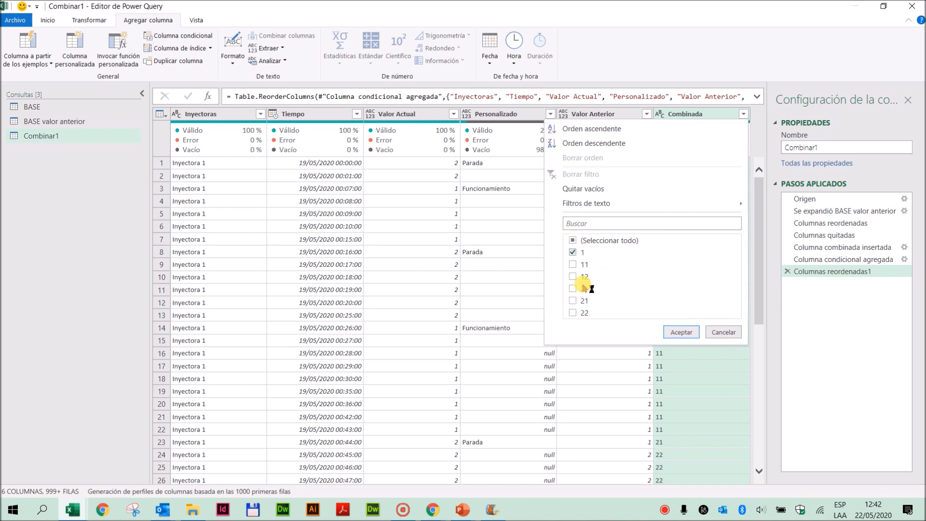
pyautogui.click(573, 277)
pyautogui.click(571, 299)
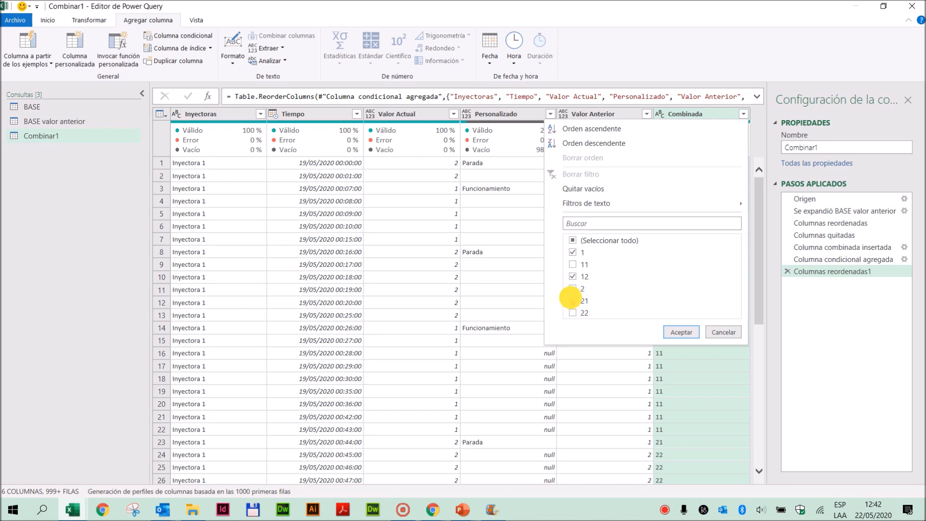
pyautogui.click(573, 289)
pyautogui.click(682, 332)
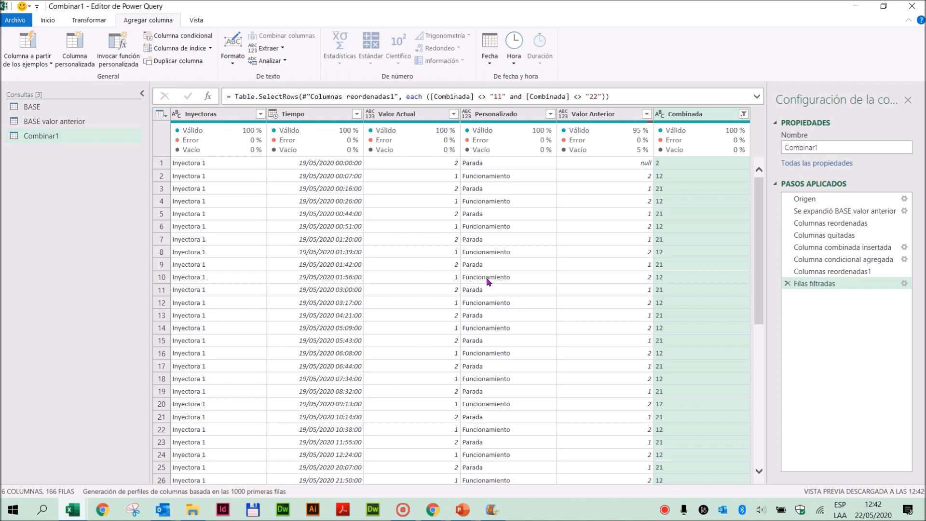
# - Remove the Valor Anterior and Combinada columns from the Combinar1 query
pyautogui.click(580, 113)
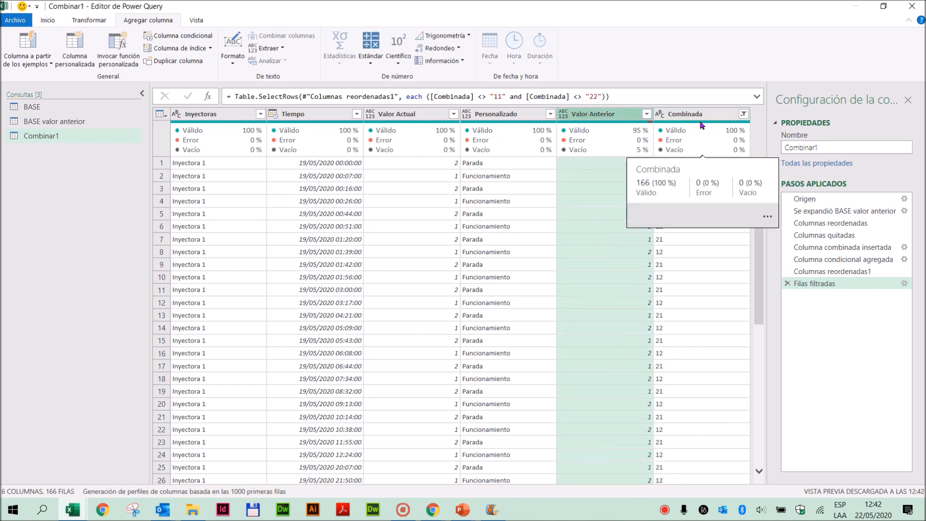
pyautogui.click(697, 118)
pyautogui.rightClick(590, 118)
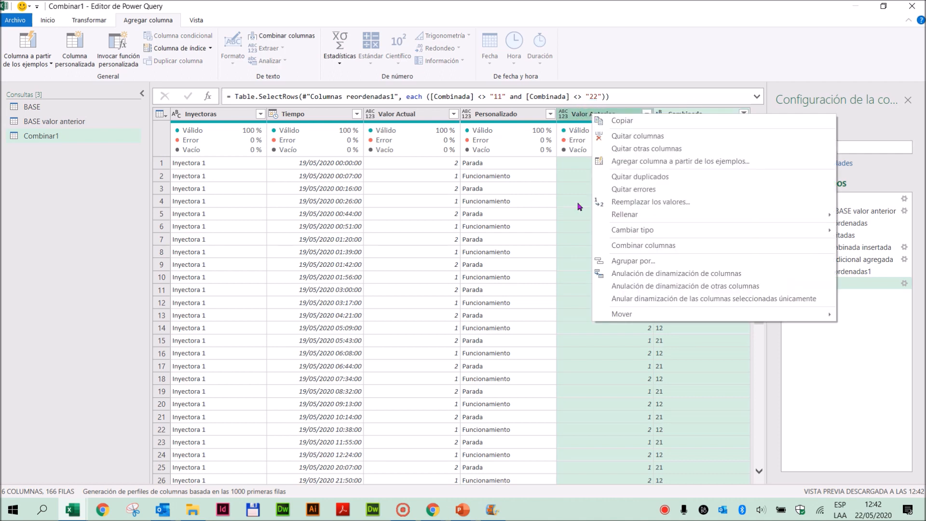
pyautogui.click(632, 137)
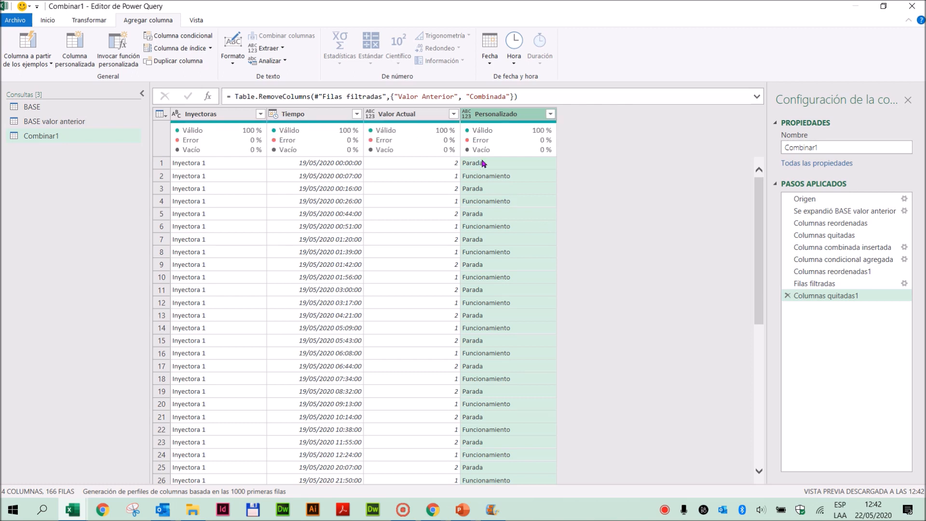
# - Rename the Personalizado column as Situacion
pyautogui.doubleClick(495, 115)
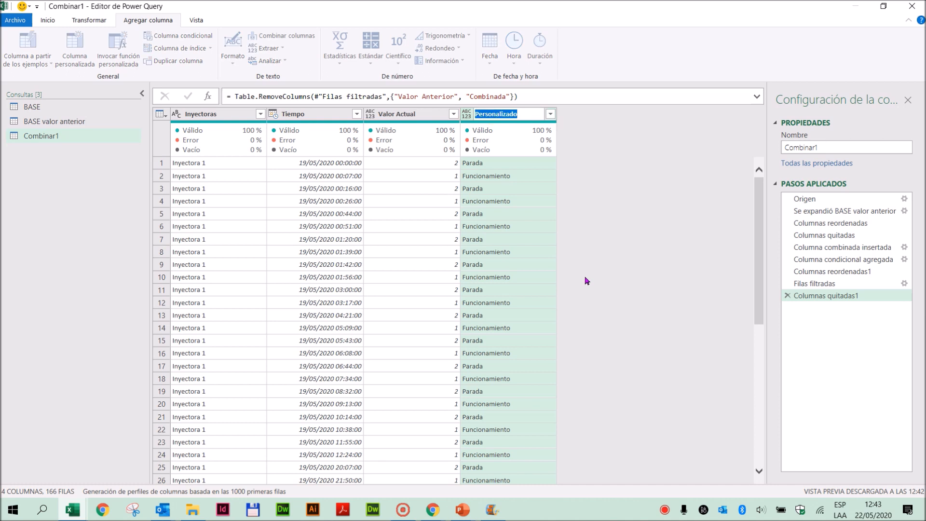
pyautogui.write('Situacion')
pyautogui.press('Return')
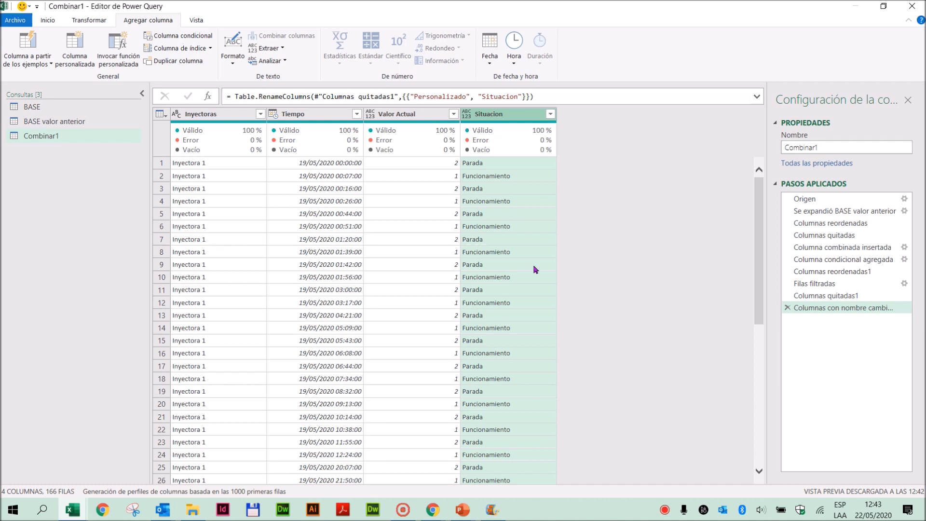
pyautogui.click(477, 166)
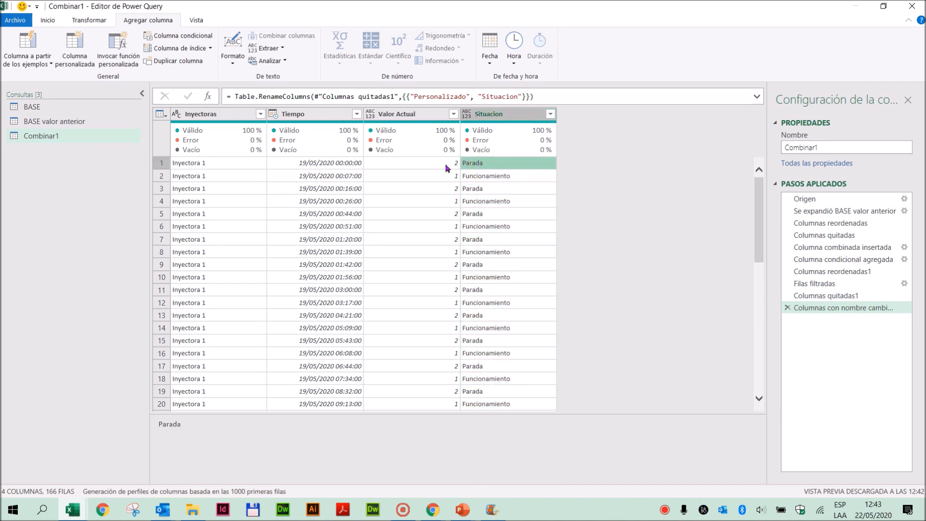
pyautogui.click(217, 163)
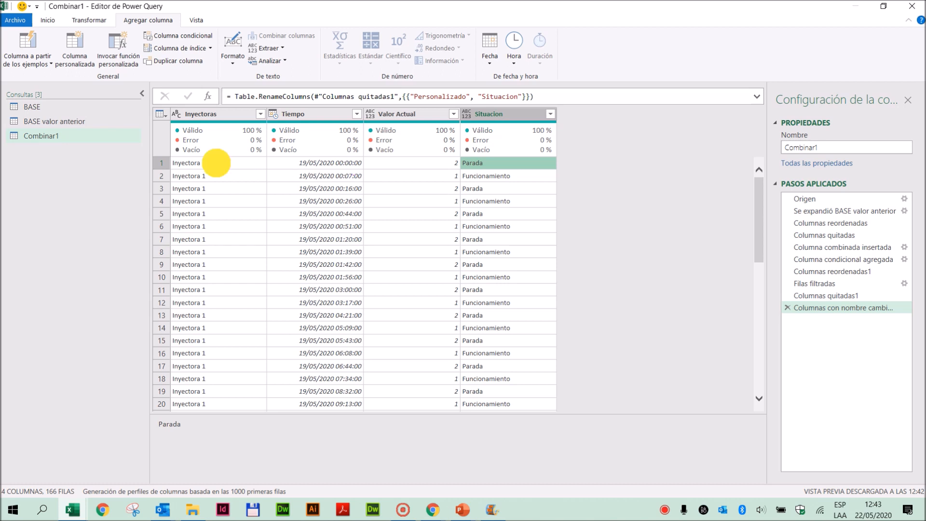
pyautogui.click(278, 165)
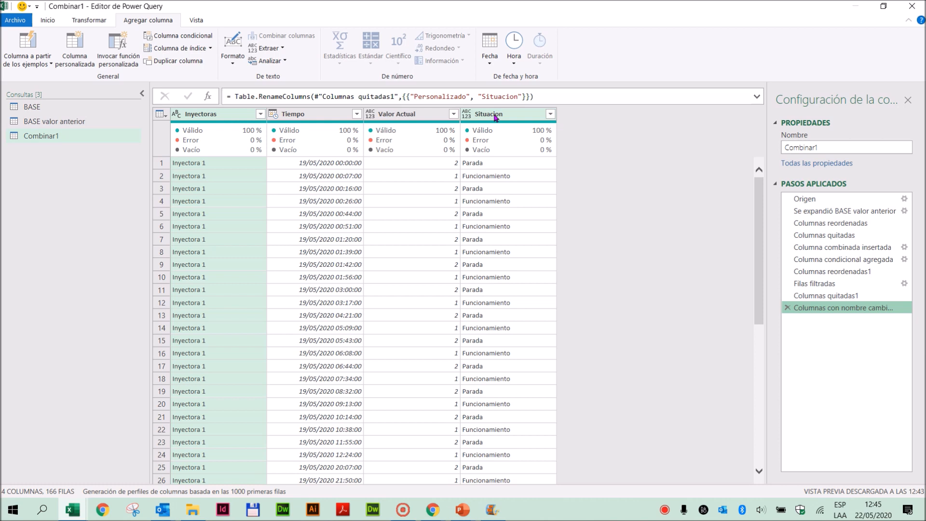
# - Add a merged column named Estados from Situacion, Inyectoras and Tiempo, in that order, using a custom " | " separator with surrounding spaces
pyautogui.click(496, 116)
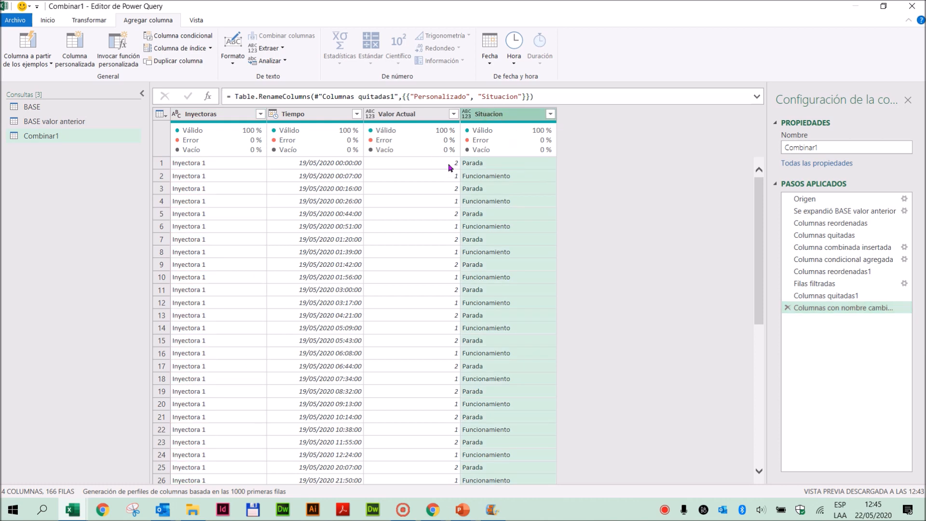
pyautogui.keyDown('ctrl'); pyautogui.click(207, 116); pyautogui.keyUp('ctrl')
pyautogui.keyDown('ctrl'); pyautogui.click(316, 116); pyautogui.keyUp('ctrl')
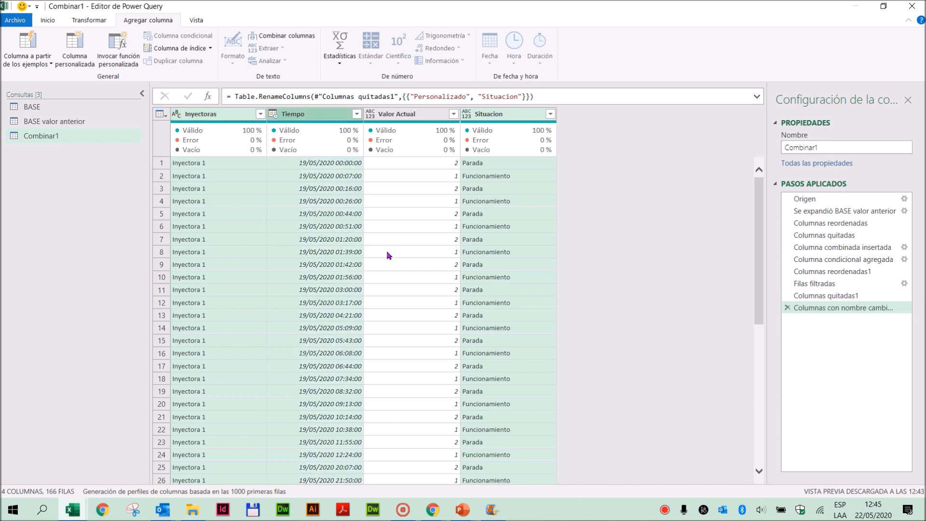
pyautogui.click(276, 38)
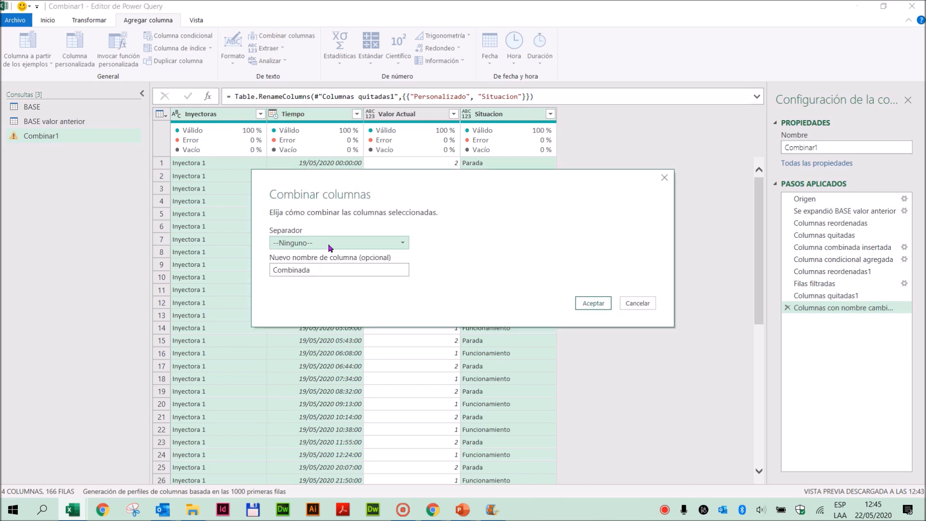
pyautogui.moveTo(317, 270); pyautogui.dragTo(195, 273)
pyautogui.write('Estos')
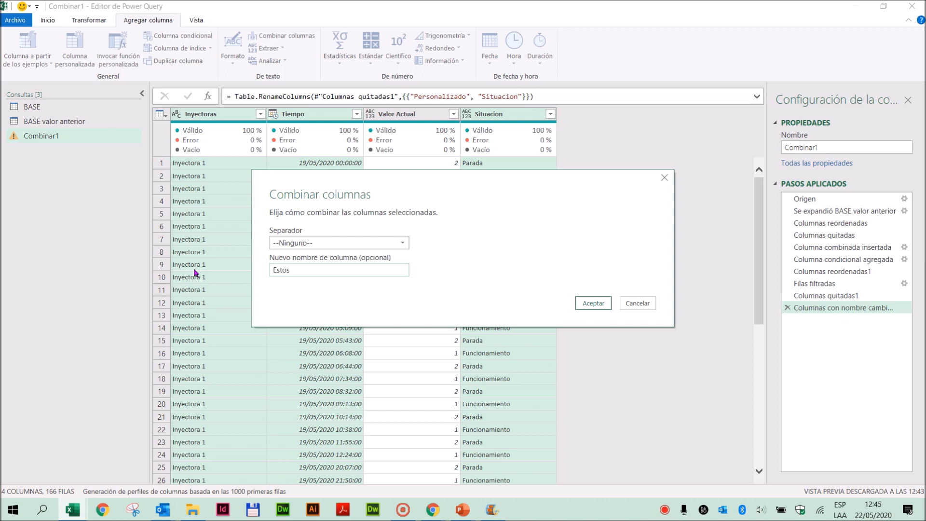
pyautogui.click(403, 242)
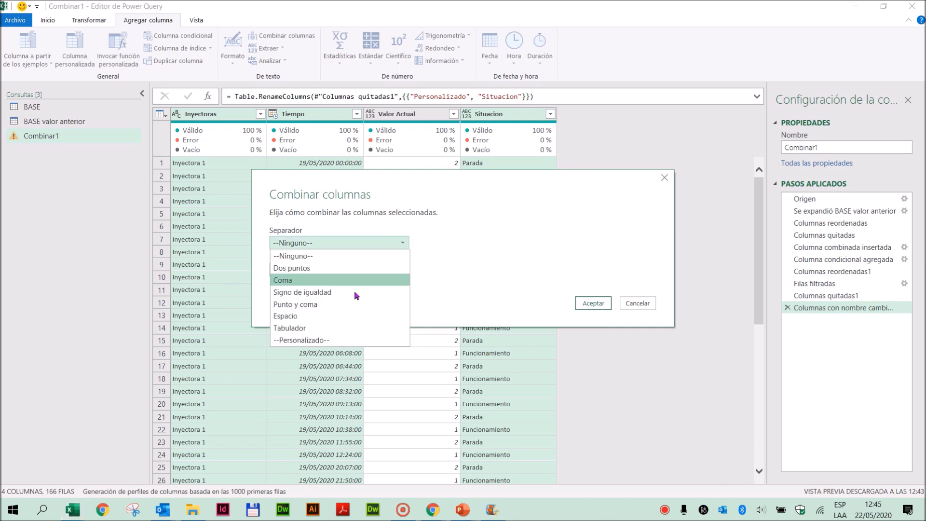
pyautogui.click(313, 340)
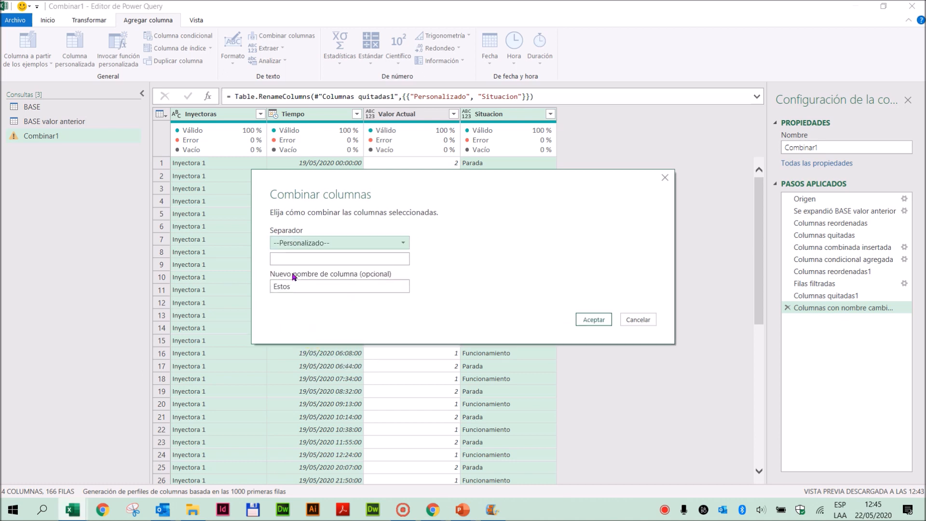
pyautogui.click(291, 259)
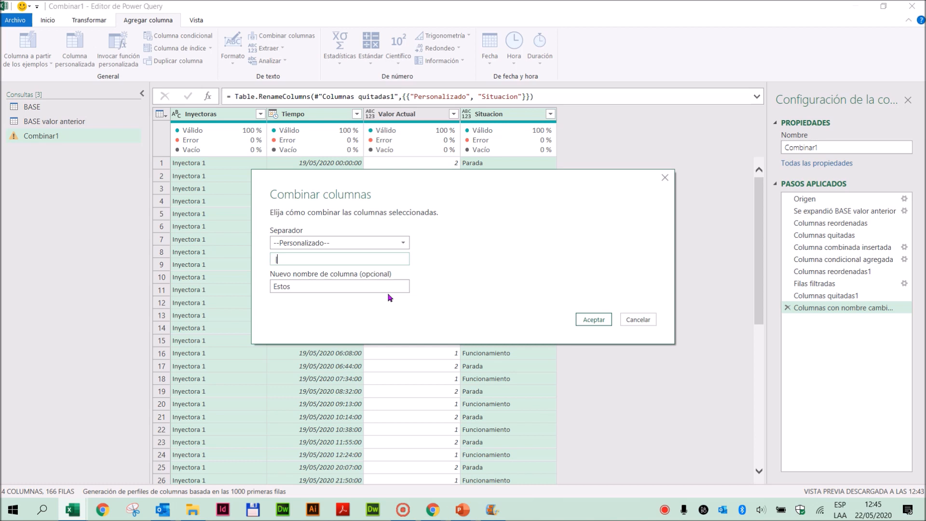
pyautogui.write('|')
pyautogui.moveTo(305, 285); pyautogui.dragTo(182, 269)
pyautogui.write('Estados')
pyautogui.click(594, 321)
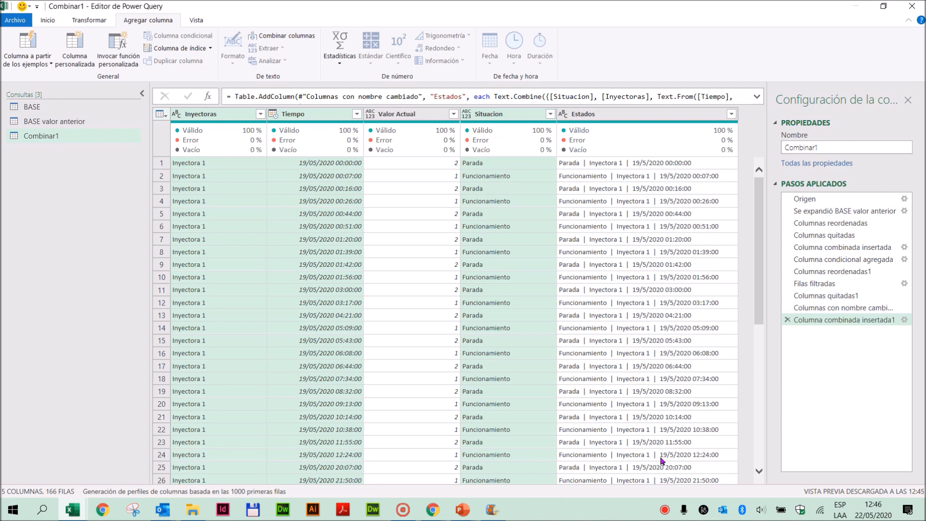
# - Rename the Combinar1 query as Solo Paradas y Funionamientos
pyautogui.doubleClick(839, 147)
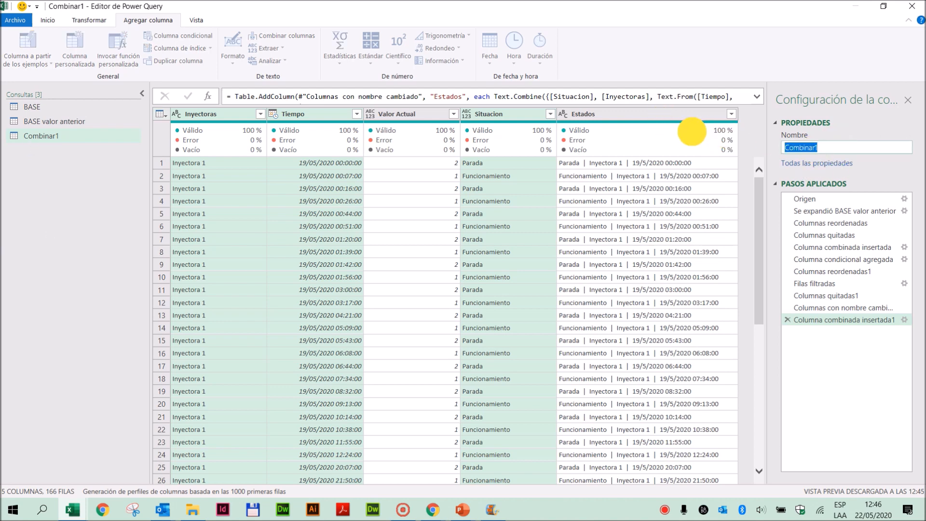
pyautogui.write('S')
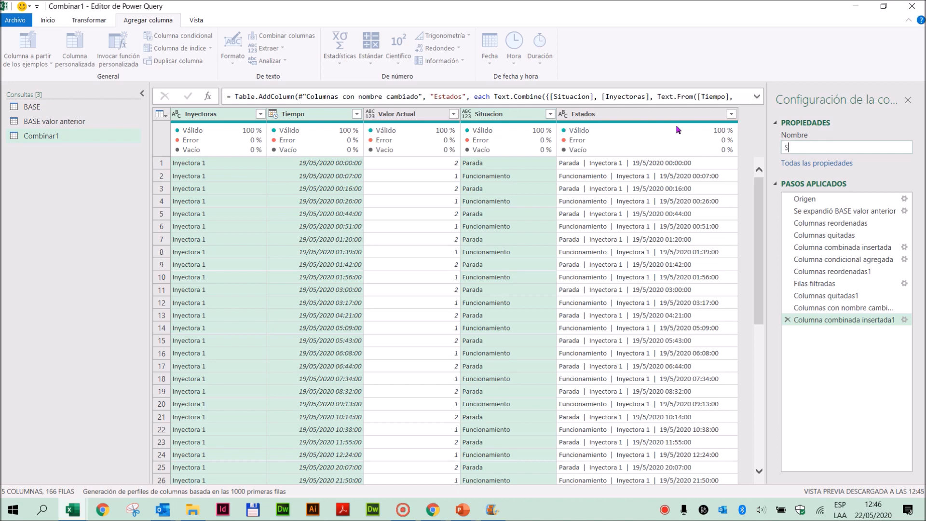
pyautogui.write('olo Paradas y Funionamientos')
pyautogui.press('Return')
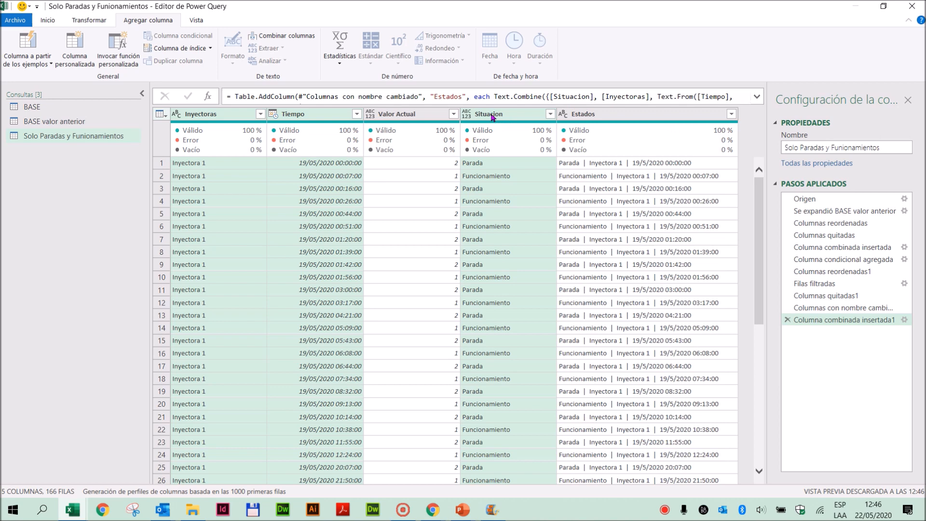
# - Open the BASE query
pyautogui.click(550, 120)
pyautogui.click(592, 116)
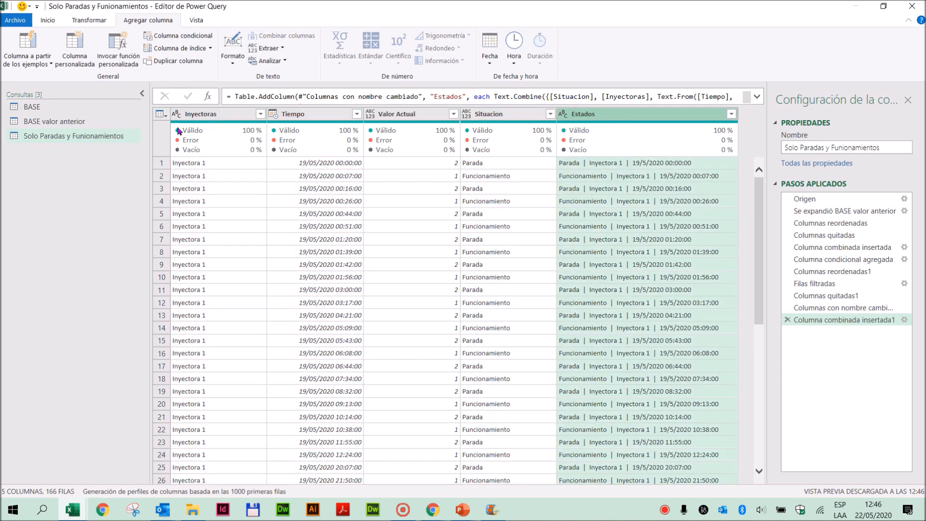
pyautogui.click(36, 109)
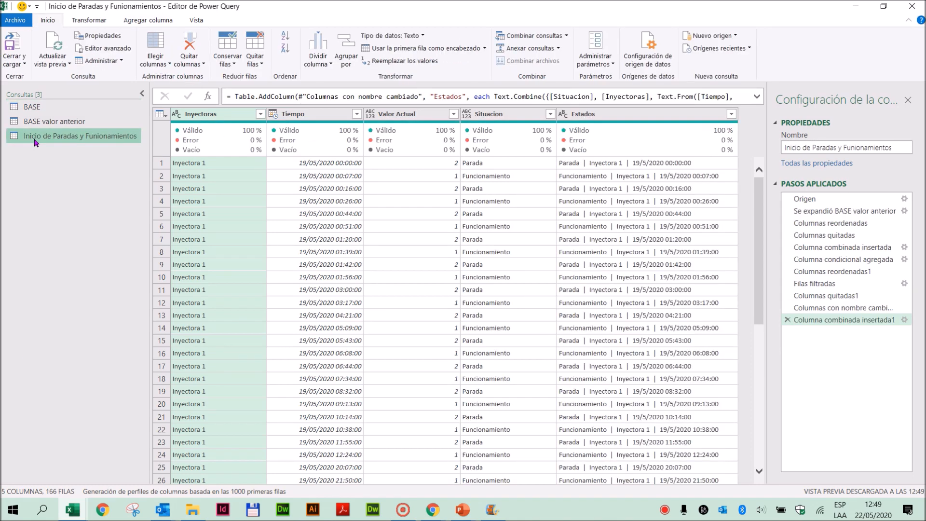
pyautogui.click(567, 36)
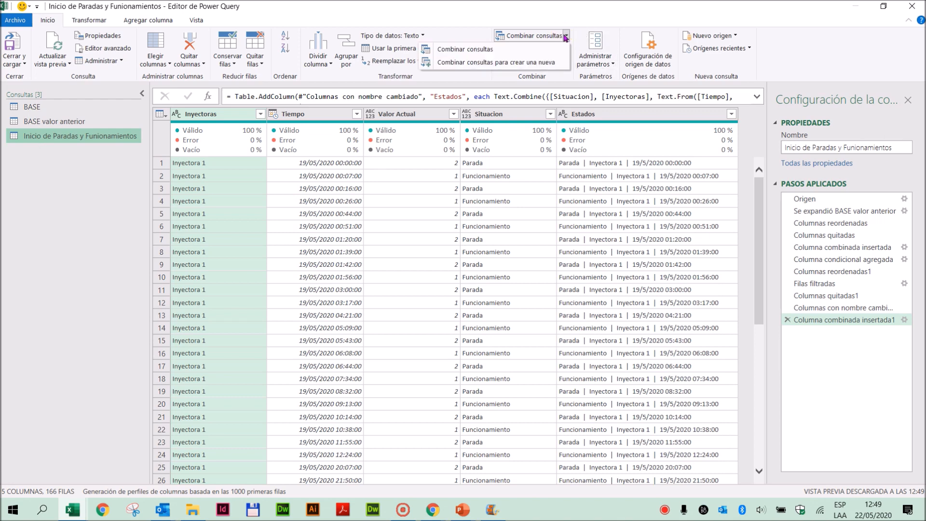
pyautogui.click(40, 104)
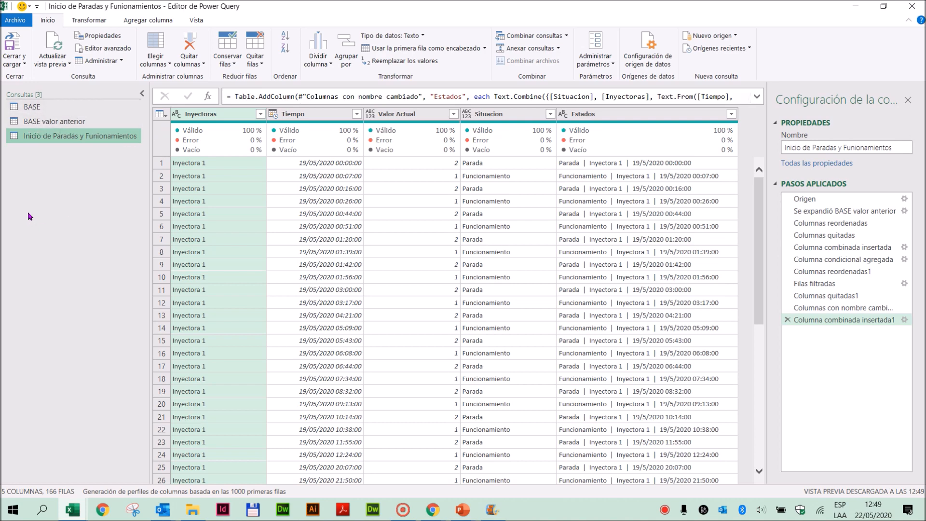
pyautogui.click(32, 109)
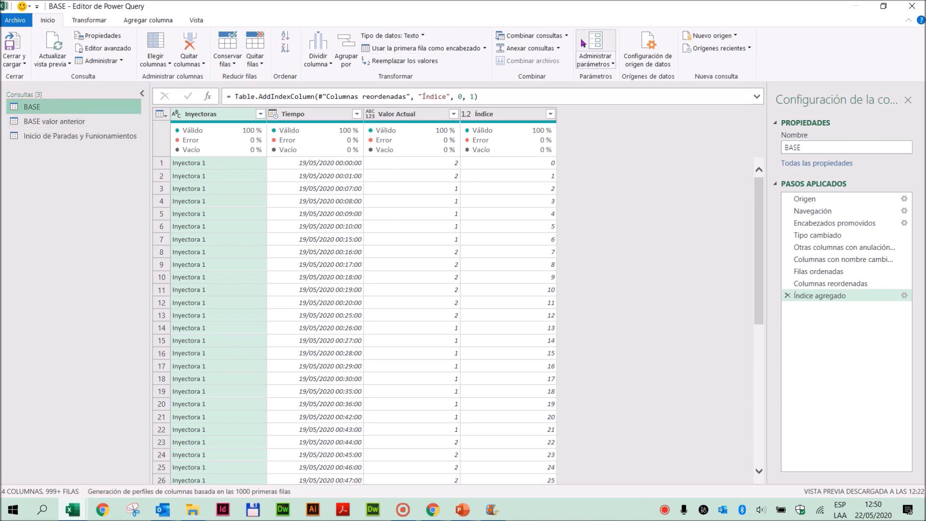
pyautogui.click(567, 35)
pyautogui.click(470, 50)
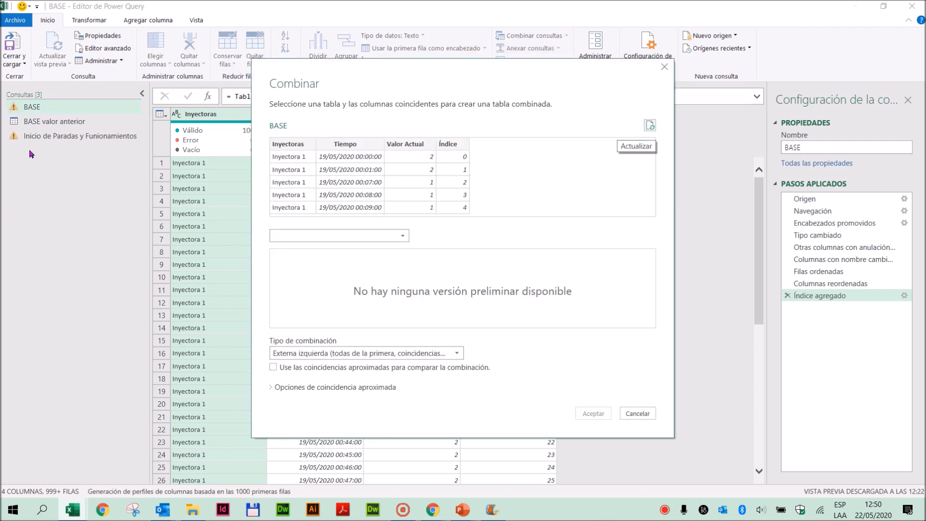
pyautogui.click(387, 236)
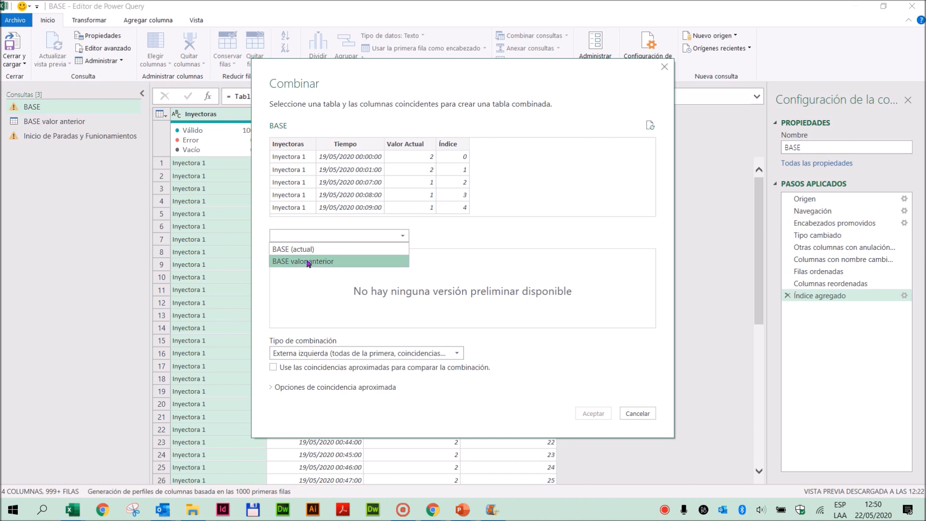
pyautogui.click(637, 413)
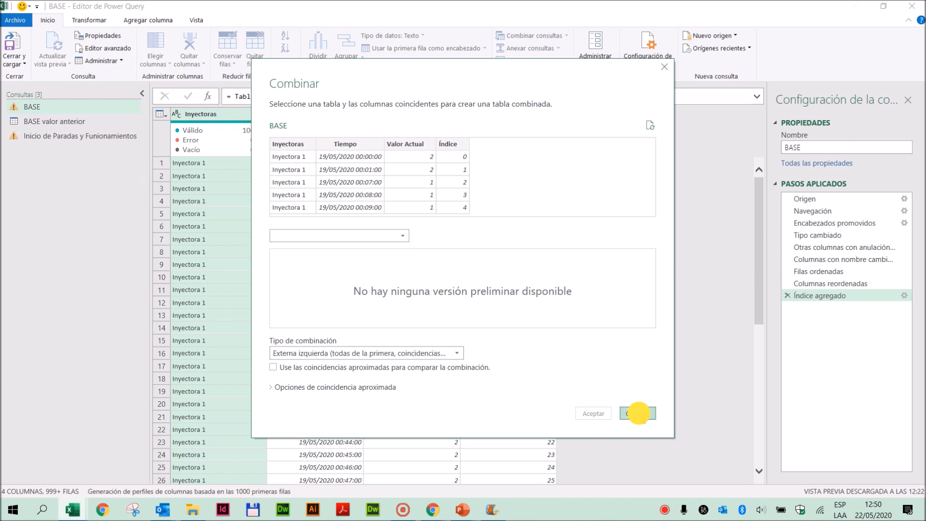
pyautogui.click(637, 414)
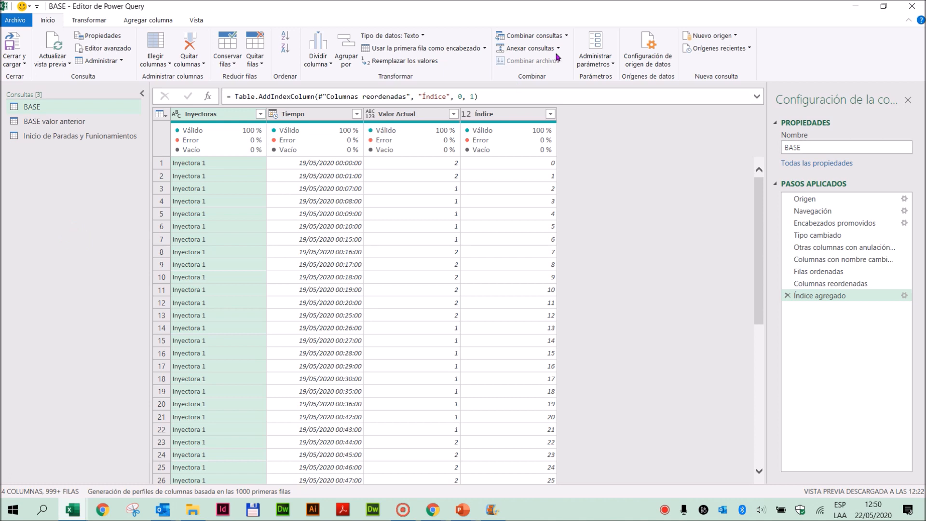
# - Start a merge into a new query with BASE as the first table and Inicio de Paradas y Funionamientos as the second
pyautogui.click(567, 36)
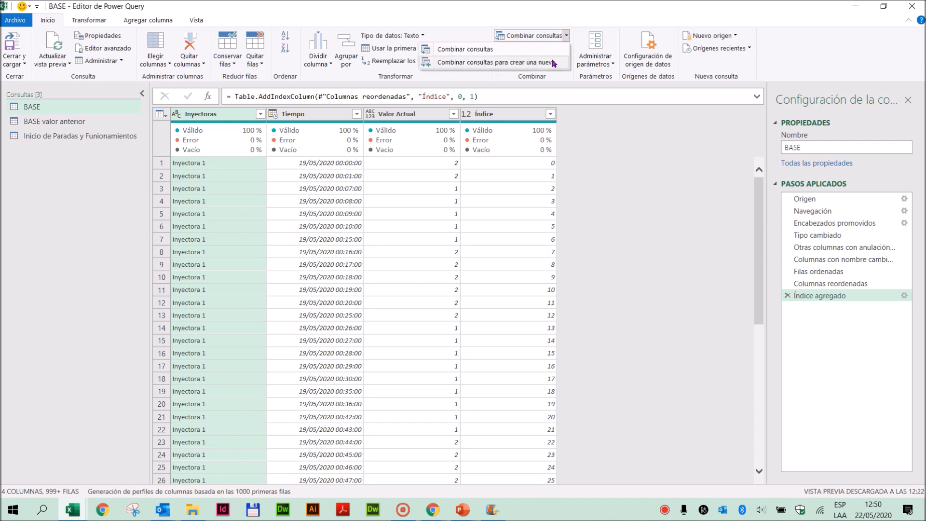
pyautogui.click(455, 63)
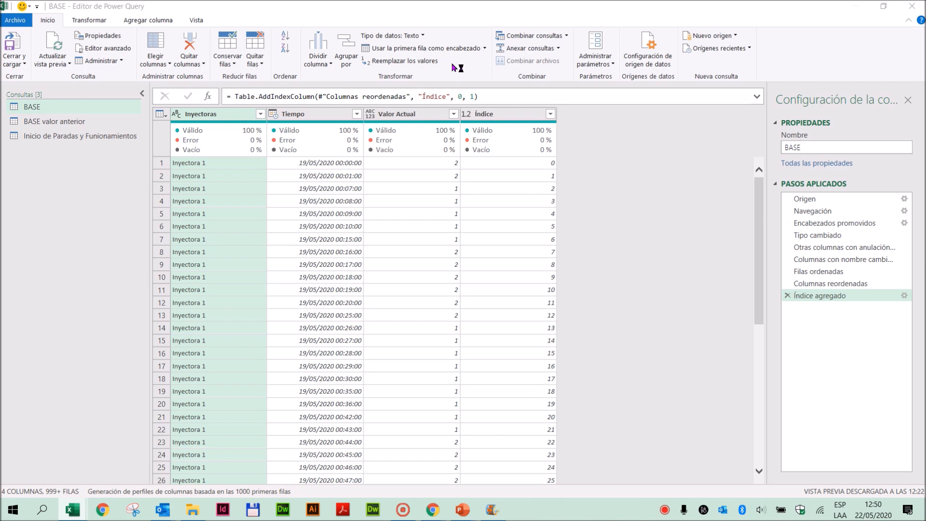
pyautogui.click(405, 125)
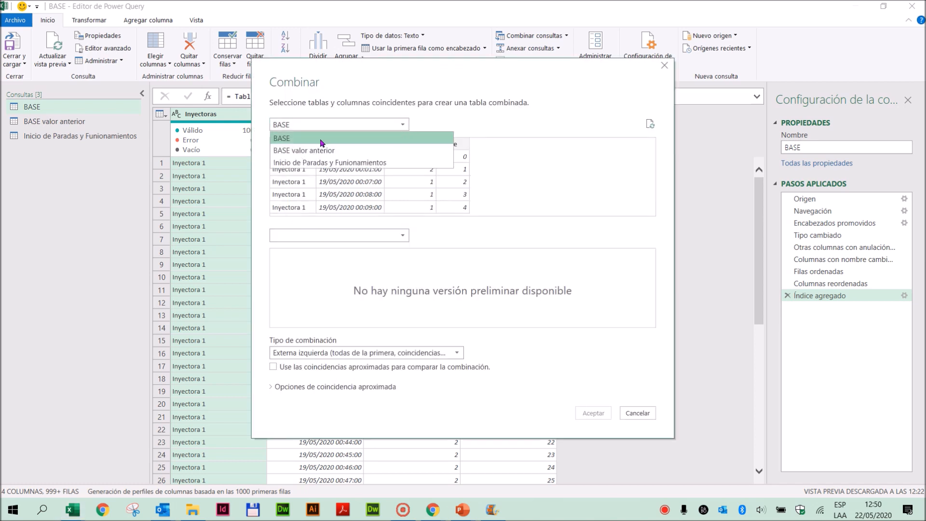
pyautogui.click(320, 139)
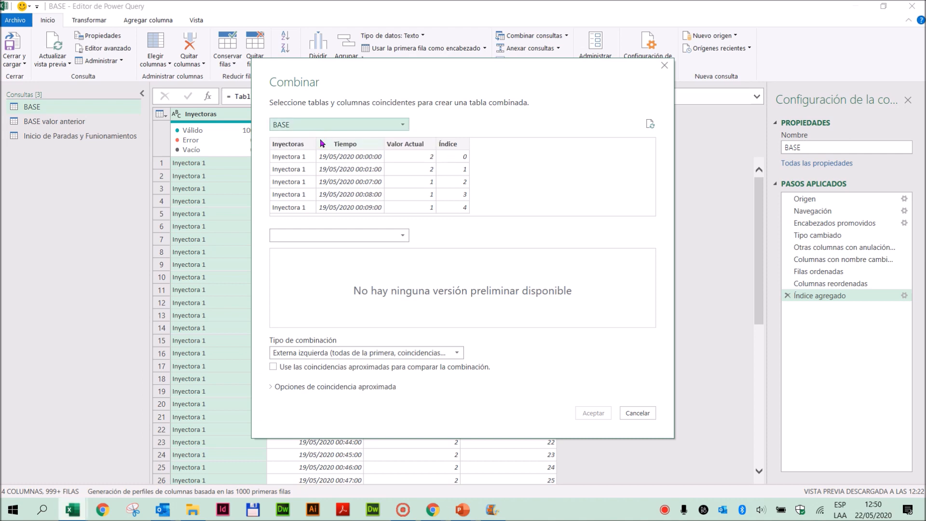
pyautogui.click(303, 237)
pyautogui.click(288, 277)
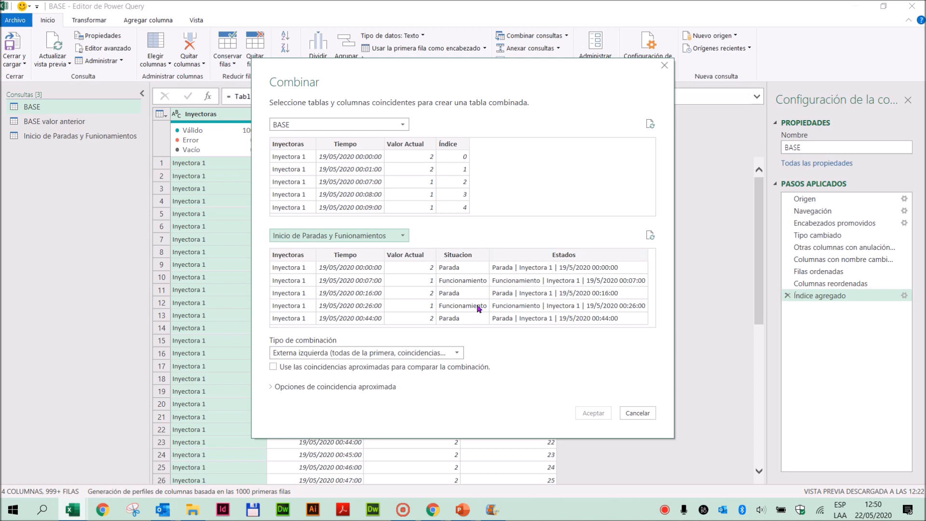
# - Match both tables on Inyectoras, Tiempo and Valor Actual, in that order, and create the merged query with a left outer join
pyautogui.click(282, 146)
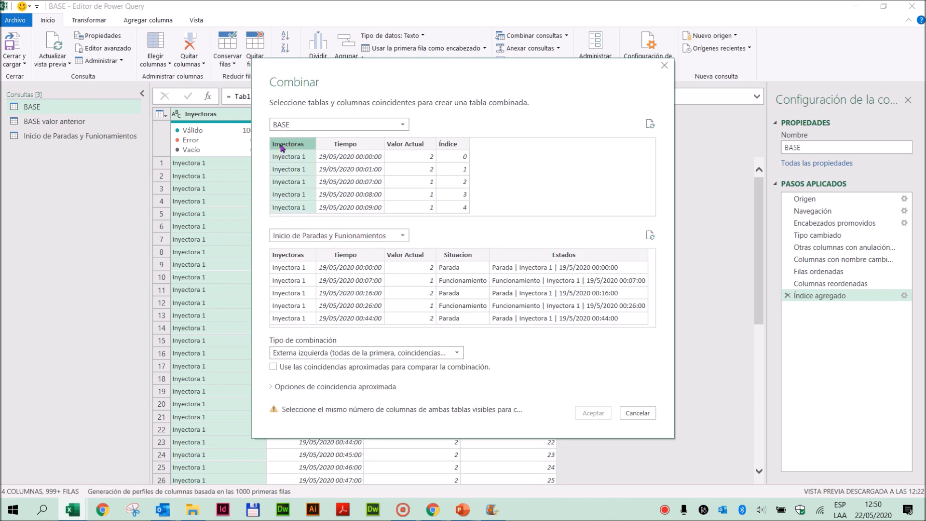
pyautogui.click(289, 254)
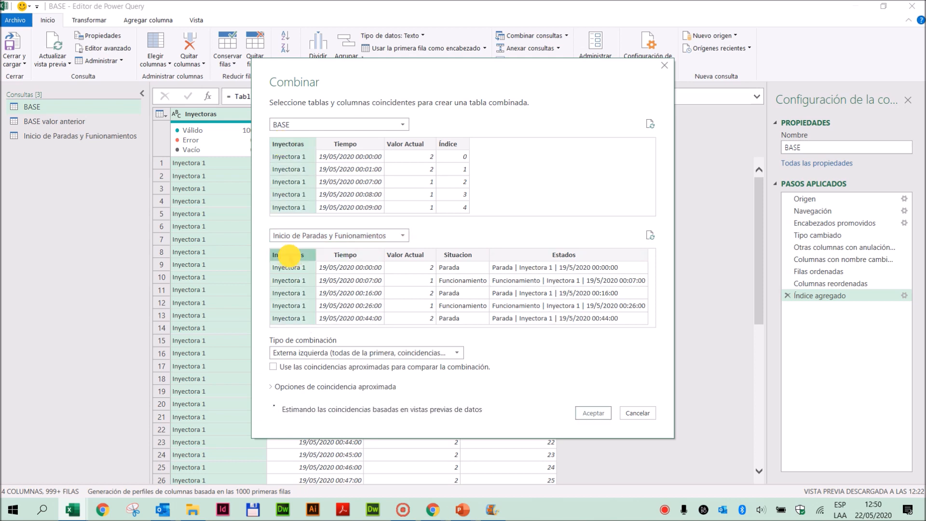
pyautogui.keyDown('ctrl'); pyautogui.click(345, 144); pyautogui.keyUp('ctrl')
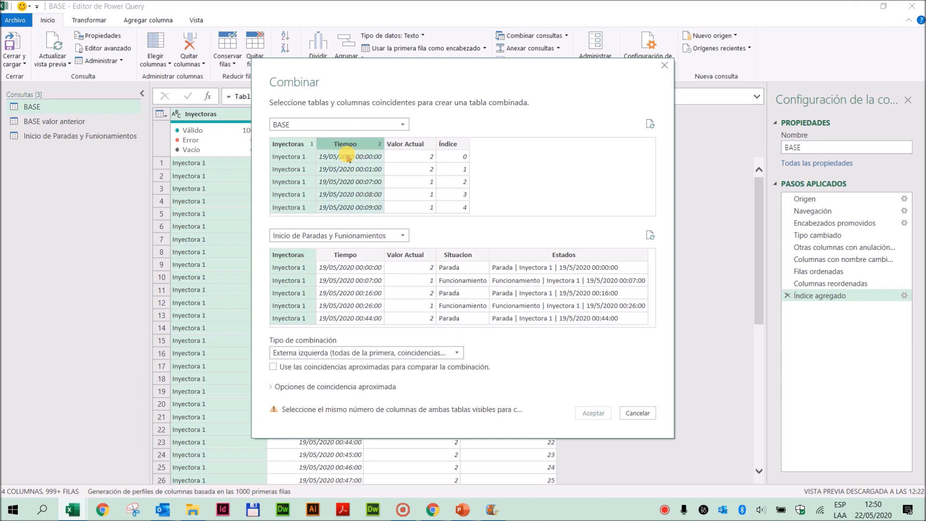
pyautogui.keyDown('ctrl'); pyautogui.click(346, 255); pyautogui.keyUp('ctrl')
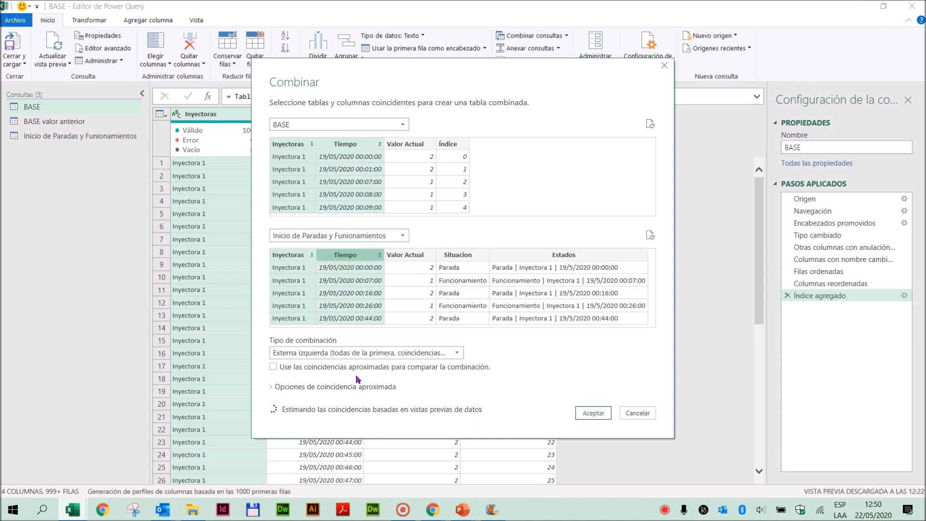
pyautogui.keyDown('ctrl'); pyautogui.click(406, 144); pyautogui.keyUp('ctrl')
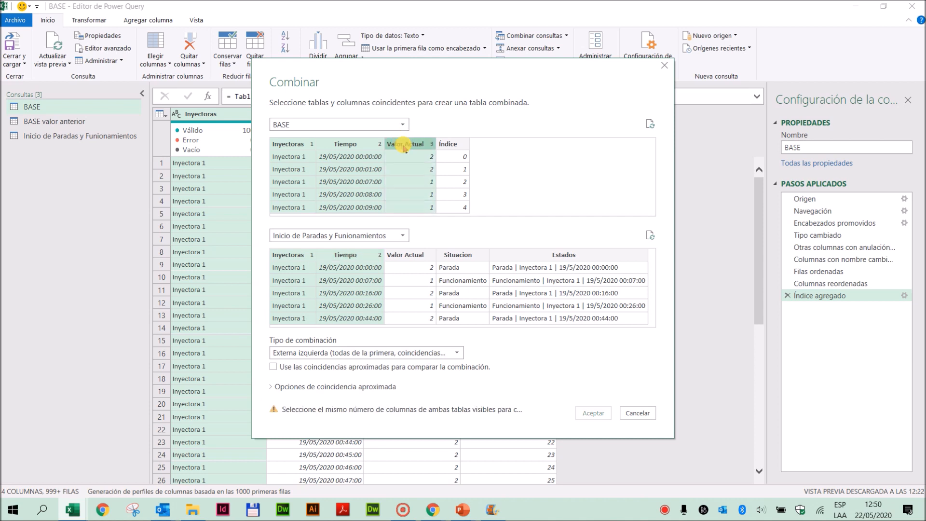
pyautogui.keyDown('ctrl'); pyautogui.click(413, 255); pyautogui.keyUp('ctrl')
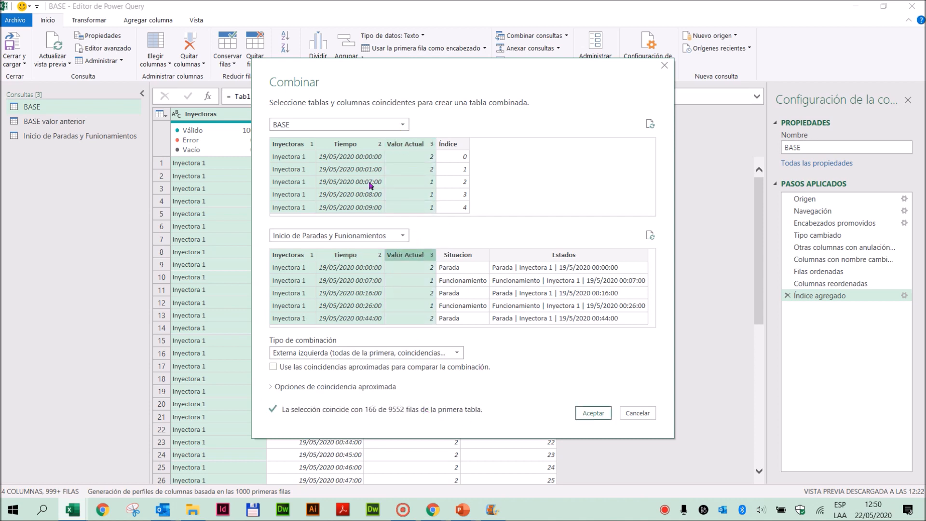
pyautogui.click(596, 418)
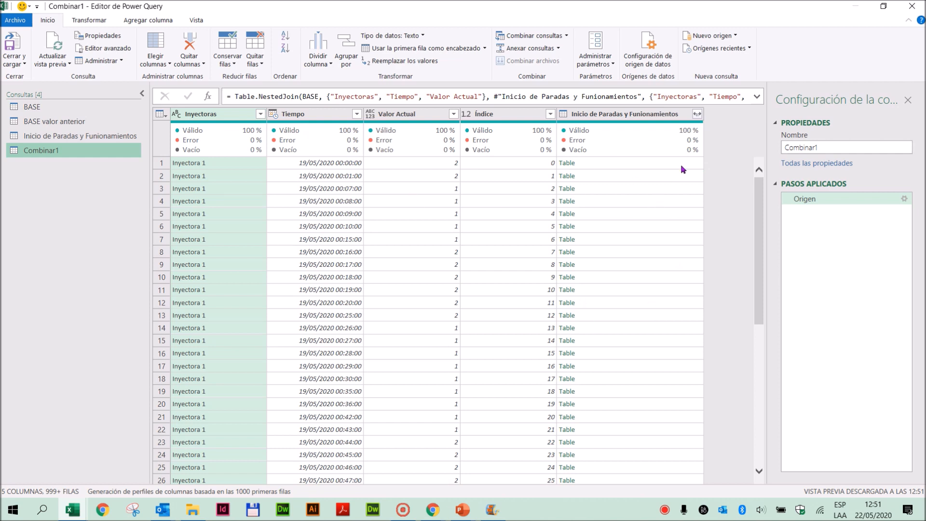
# - Expand only the Situacion and Estados columns from the merged Inicio de Paradas y Funionamientos table
pyautogui.click(697, 114)
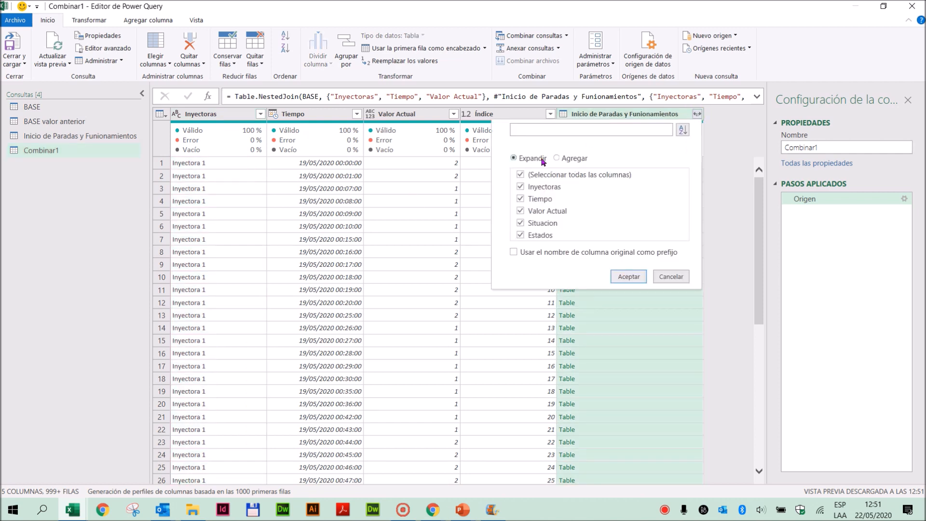
pyautogui.click(519, 175)
pyautogui.click(520, 235)
pyautogui.click(629, 277)
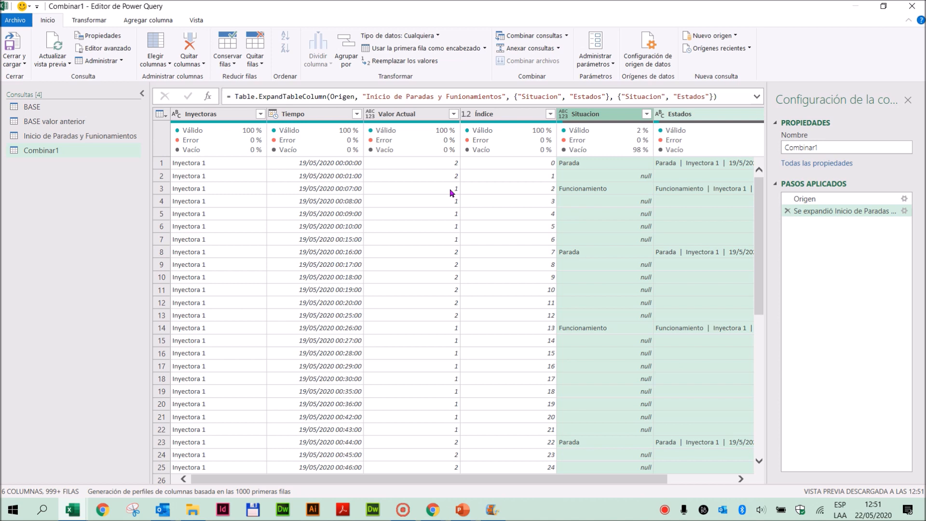
# - Remove the Índice column from the merged query
pyautogui.click(495, 116)
pyautogui.rightClick(496, 116)
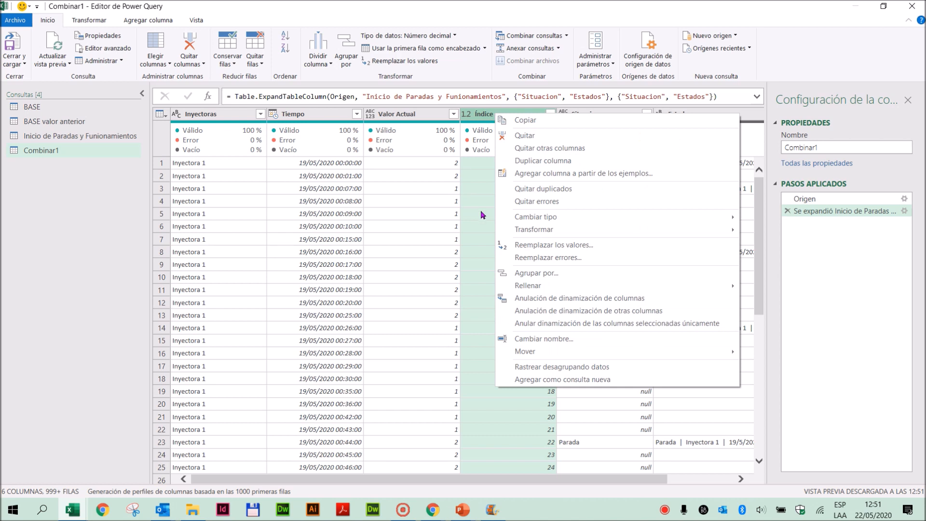
pyautogui.click(518, 135)
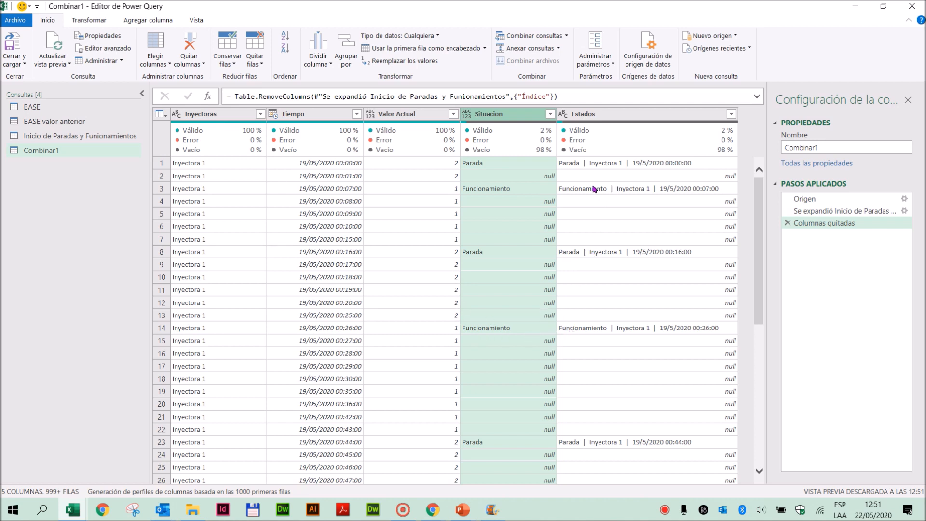
# - Examine the rows between consecutive Parada and Funcionamiento entries in the Estados and Situacion columns
pyautogui.click(582, 214)
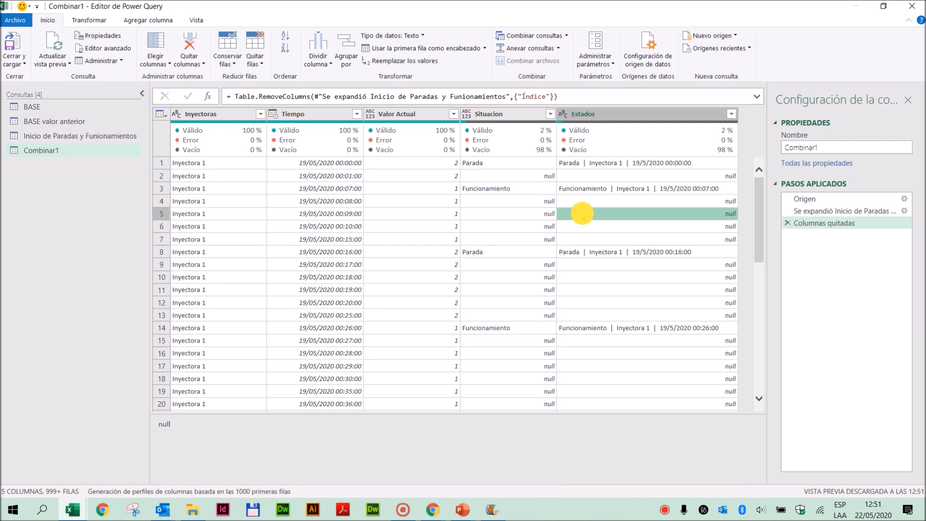
pyautogui.click(584, 225)
pyautogui.click(587, 239)
pyautogui.click(589, 189)
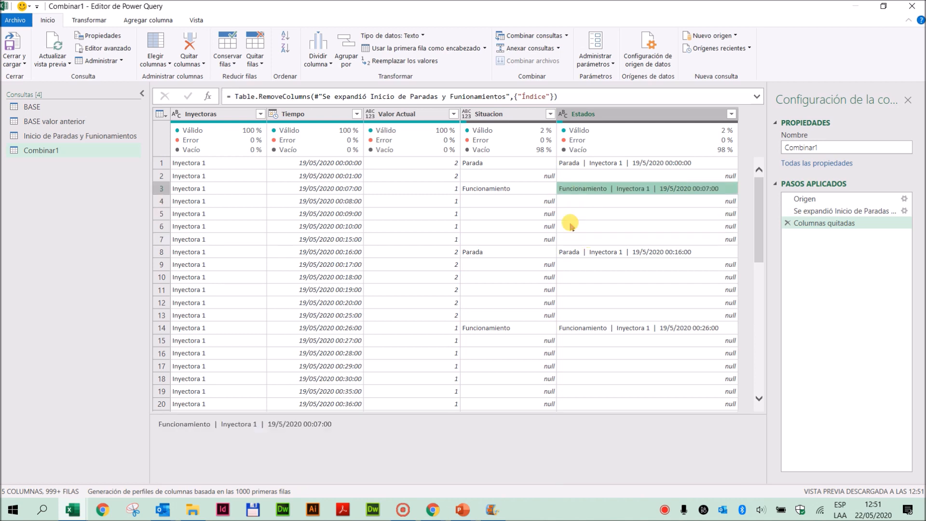
pyautogui.click(583, 264)
pyautogui.click(585, 276)
pyautogui.click(586, 290)
pyautogui.click(587, 307)
pyautogui.click(588, 315)
pyautogui.click(621, 249)
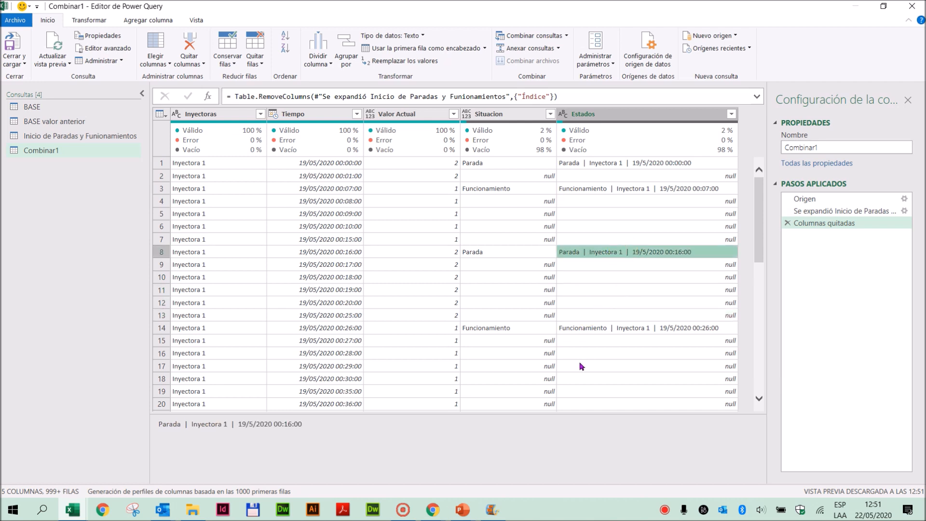
pyautogui.click(512, 198)
pyautogui.click(511, 213)
pyautogui.click(512, 226)
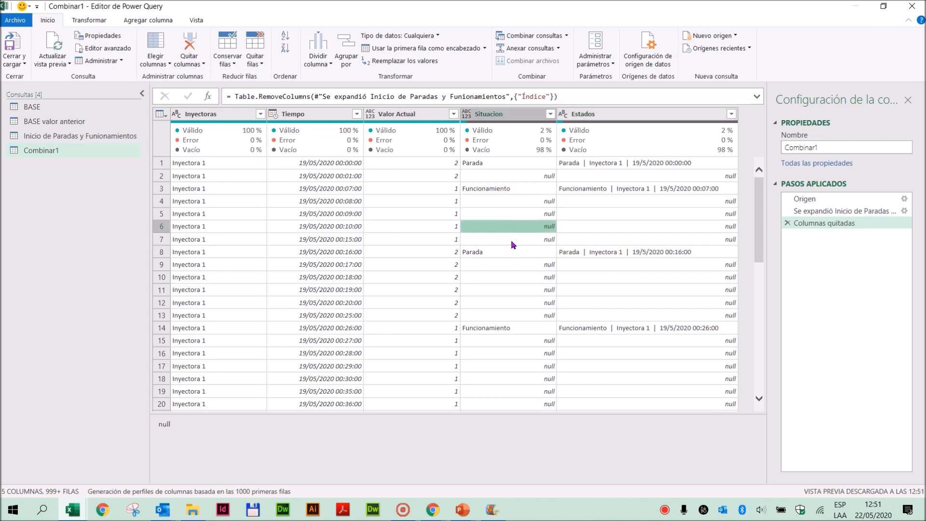
pyautogui.click(513, 240)
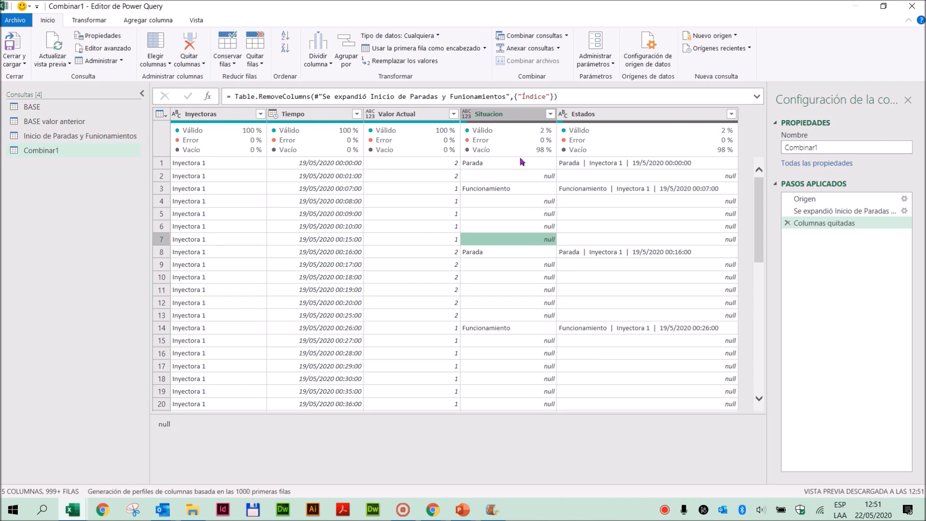
# - Fill the Situacion and Estados columns downward so each null row takes the value above it
pyautogui.click(599, 116)
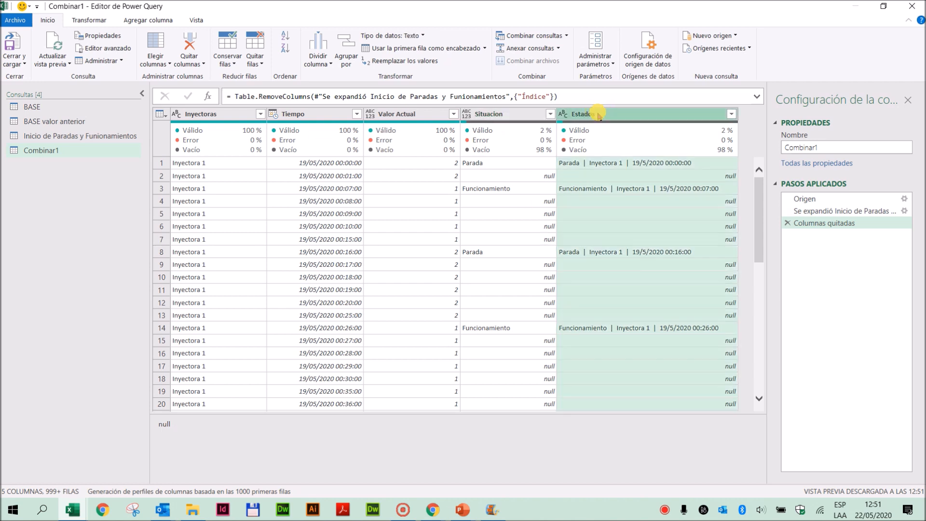
pyautogui.keyDown('ctrl'); pyautogui.click(508, 117); pyautogui.keyUp('ctrl')
pyautogui.click(81, 20)
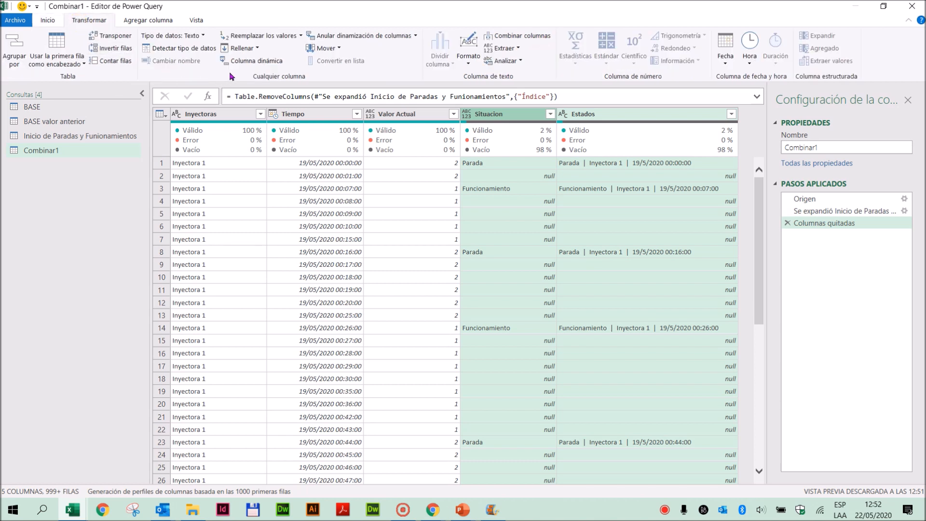
pyautogui.click(258, 48)
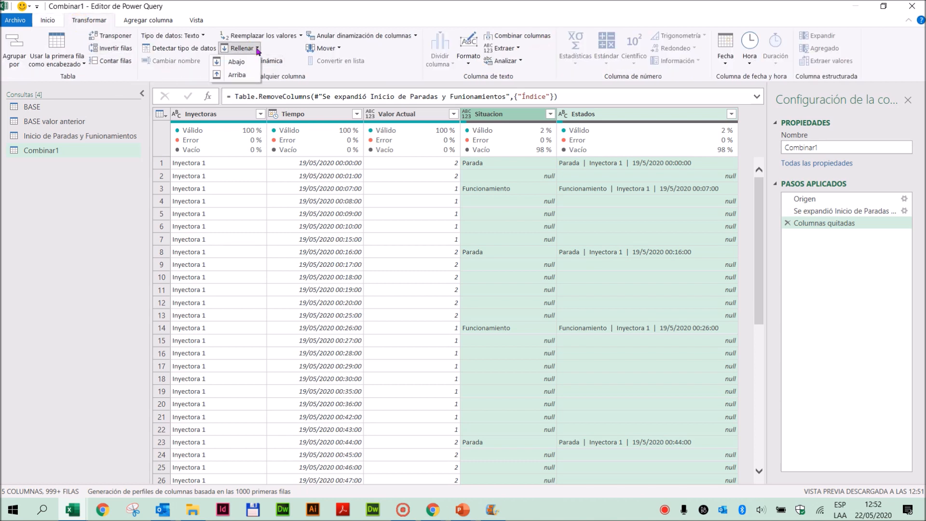
pyautogui.click(238, 63)
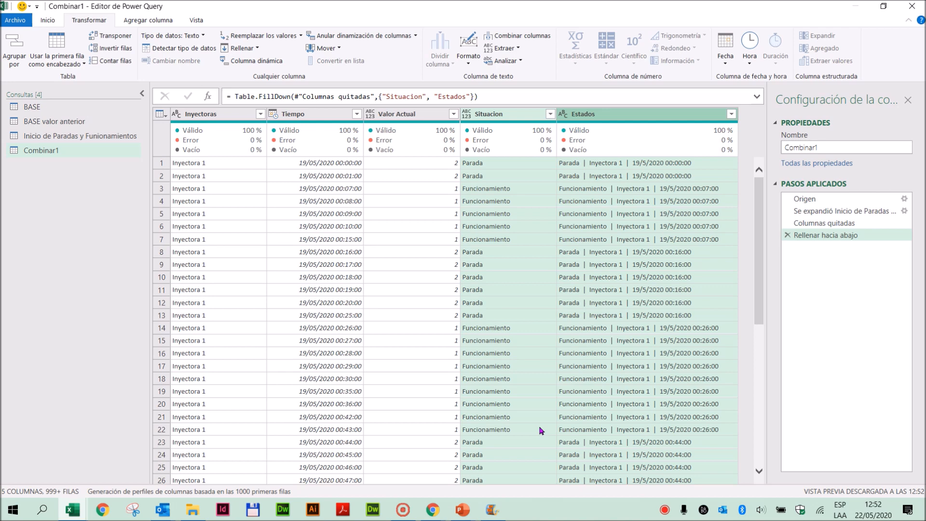
# - Set the data type of the Valor Actual and Situacion columns to Texto
pyautogui.click(371, 116)
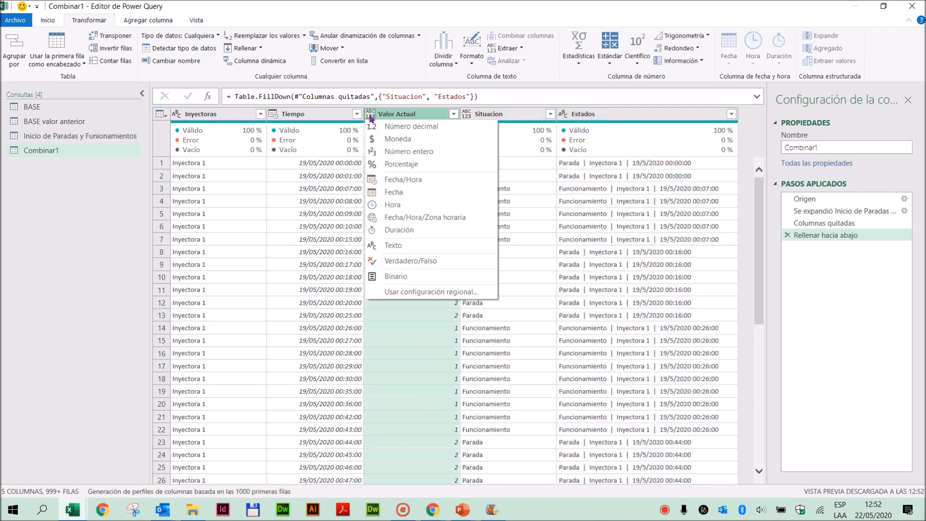
pyautogui.click(386, 245)
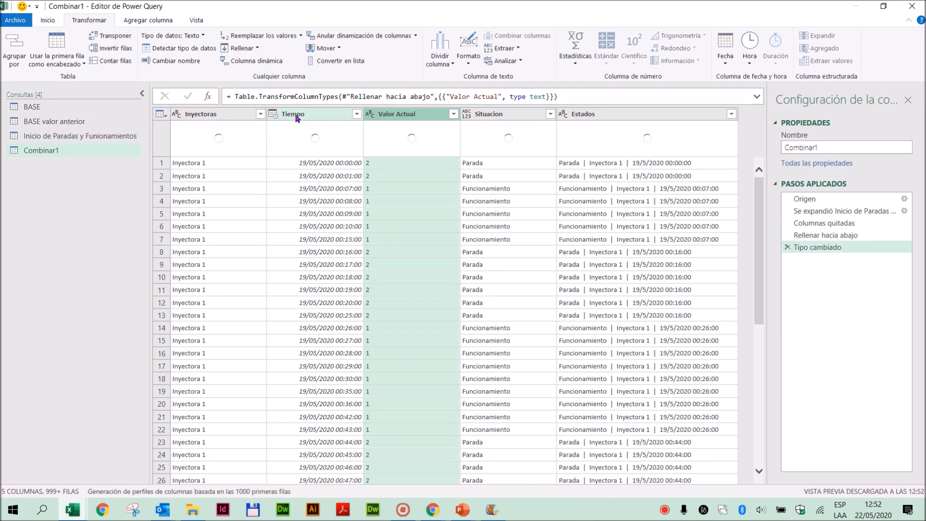
pyautogui.click(467, 115)
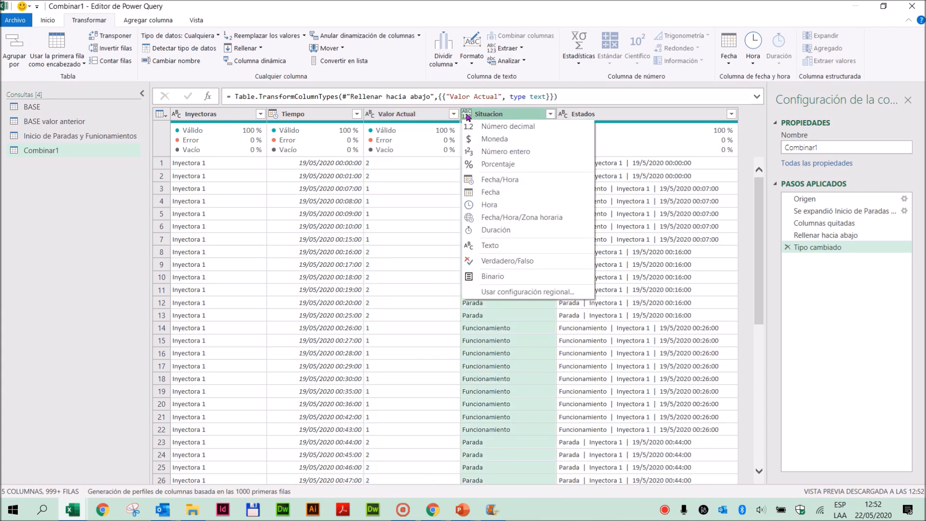
pyautogui.click(499, 246)
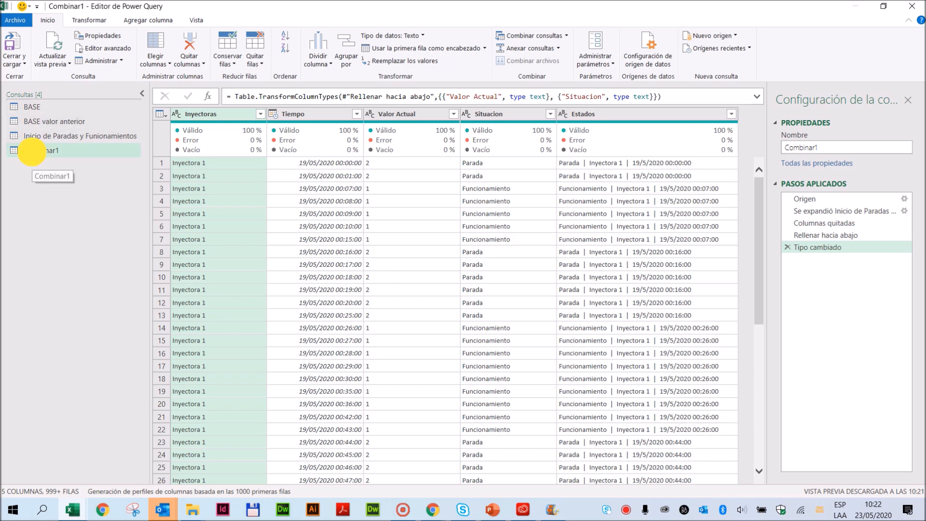
# - Rename the Combinar1 query as Base Final
pyautogui.click(34, 151)
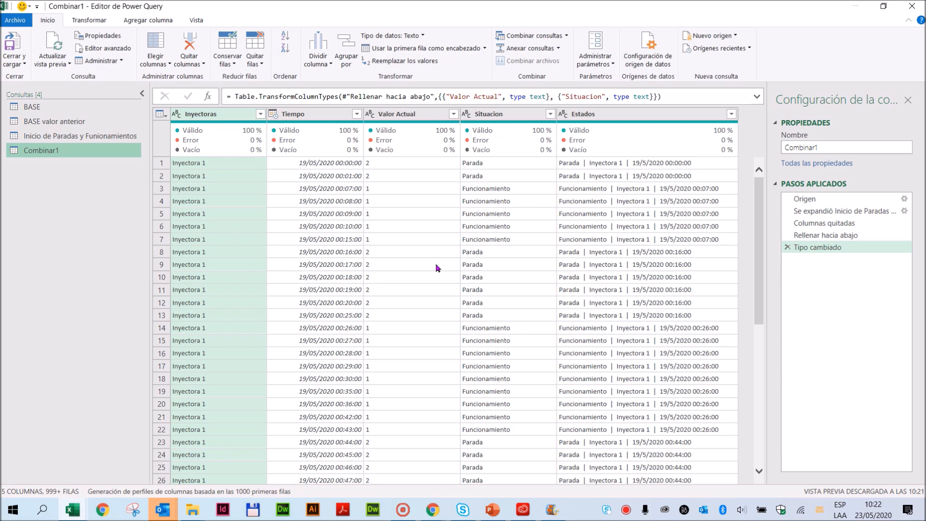
pyautogui.doubleClick(40, 153)
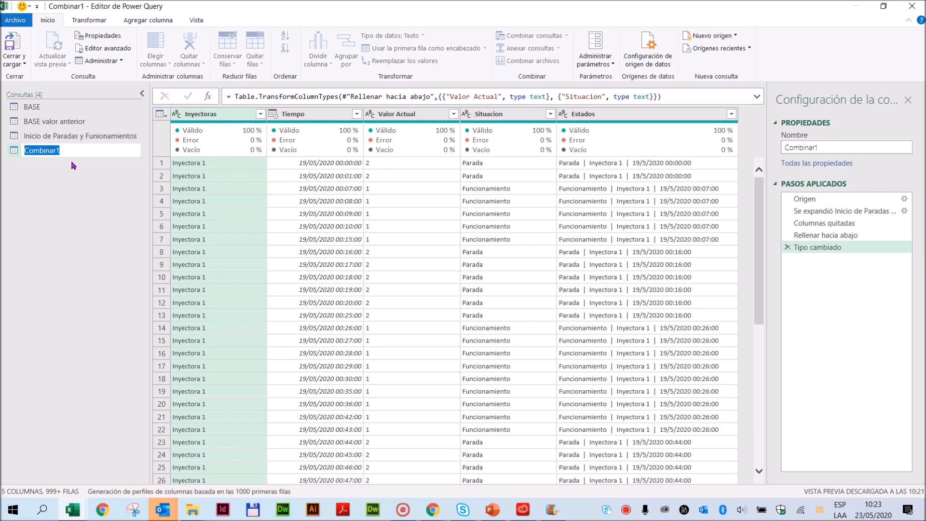
pyautogui.write('Base Final')
pyautogui.press('Return')
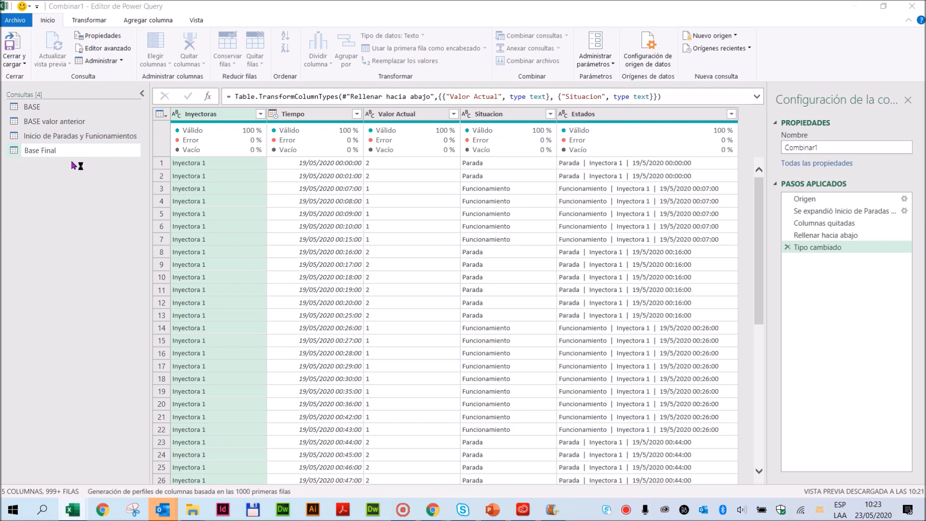
pyautogui.click(499, 293)
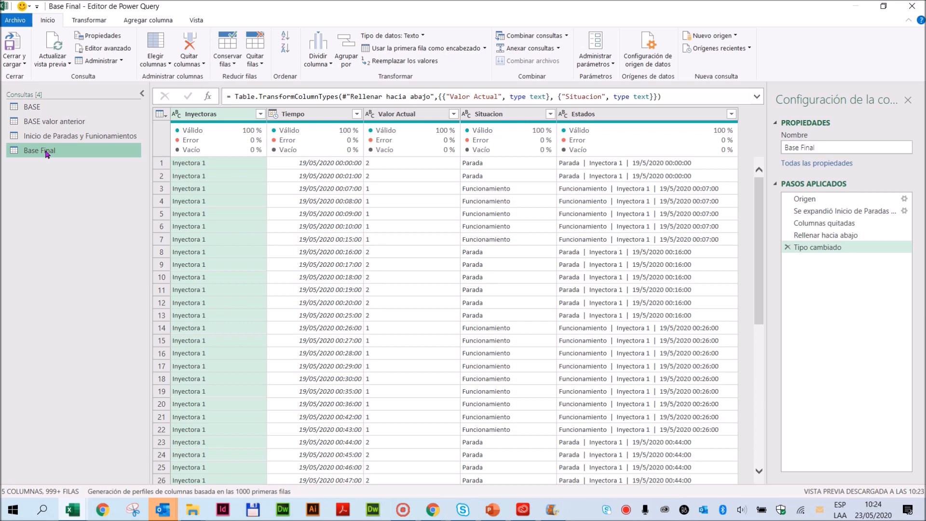
# - Configure the default query load settings to load into the data model and not into a worksheet
pyautogui.click(15, 22)
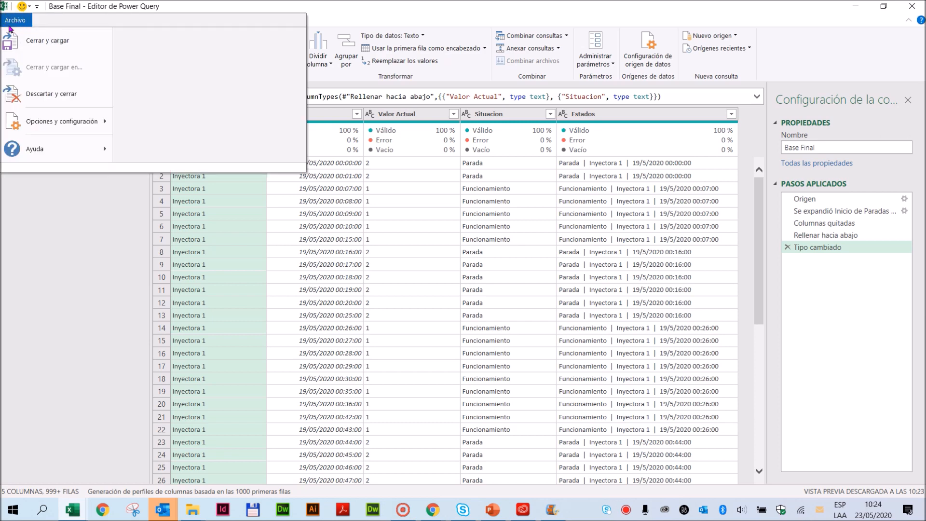
pyautogui.moveTo(24, 126)
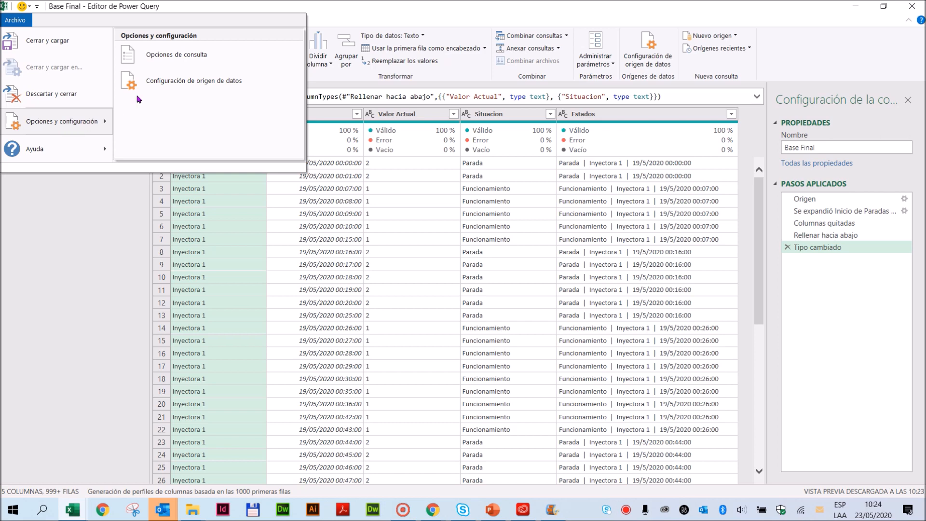
pyautogui.click(155, 60)
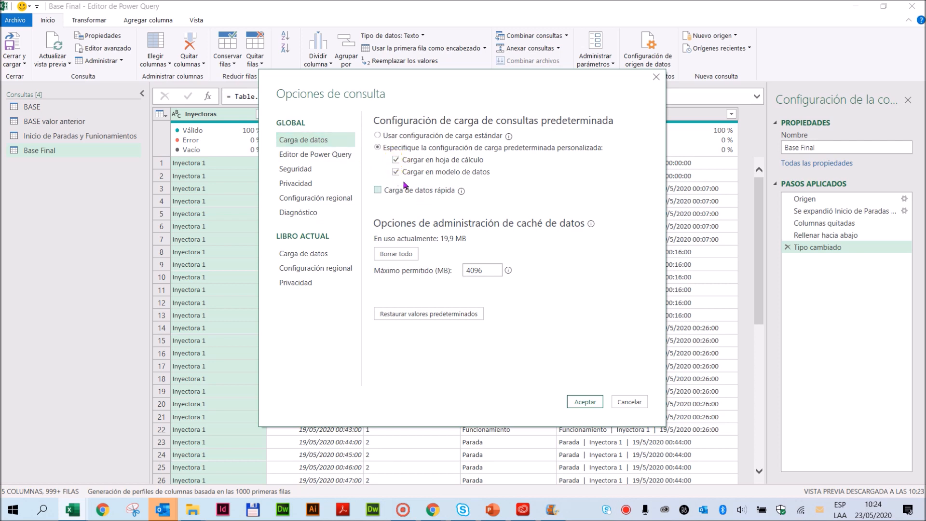
pyautogui.click(396, 162)
pyautogui.click(396, 160)
pyautogui.click(585, 404)
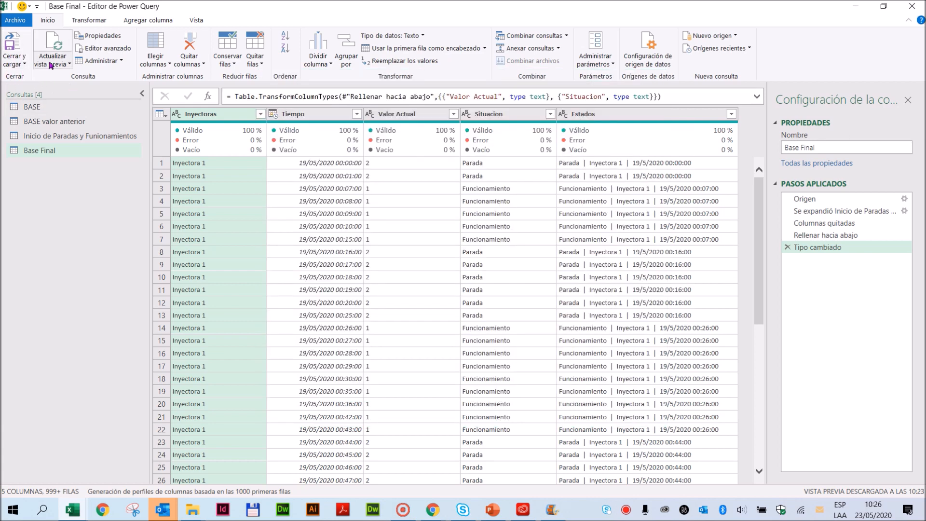
# - Close and load the queries into the workbook, and preview the Base Final query from the query list
pyautogui.click(16, 64)
pyautogui.click(26, 78)
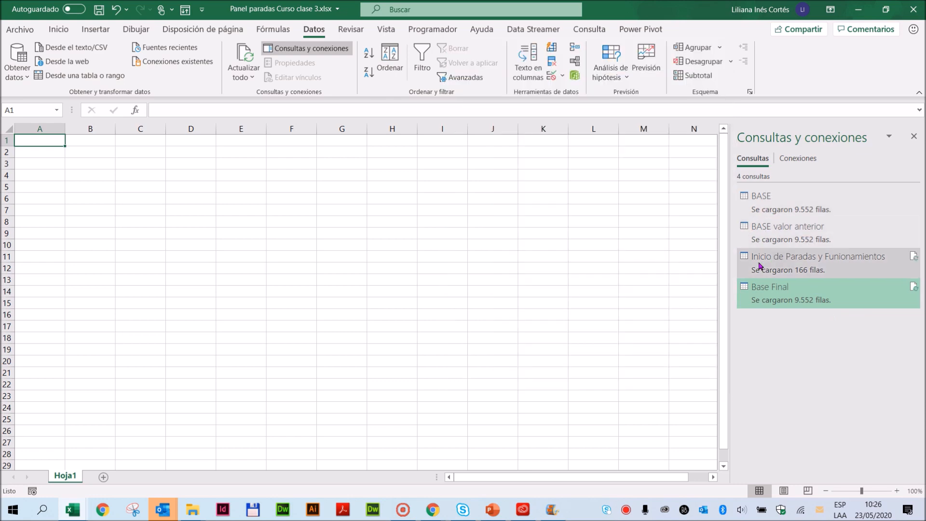
pyautogui.moveTo(757, 305)
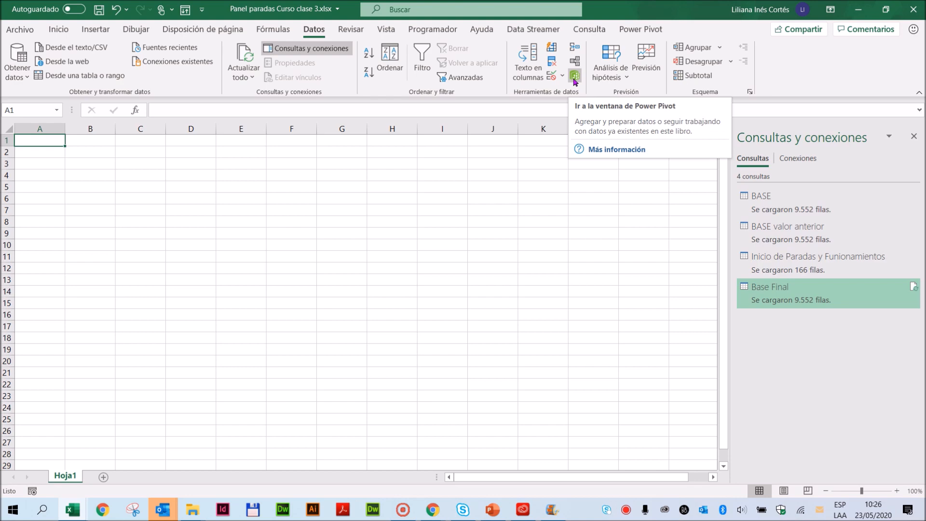
pyautogui.moveTo(784, 216)
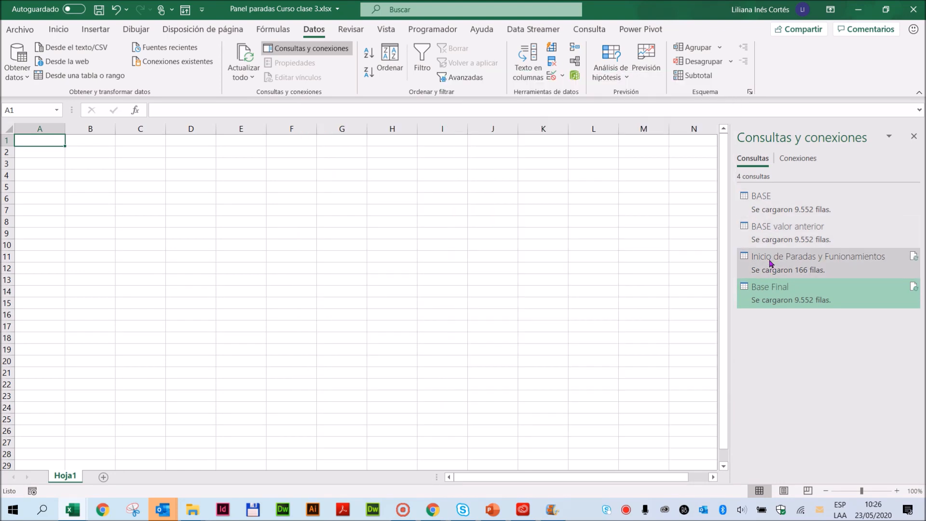
pyautogui.moveTo(775, 264)
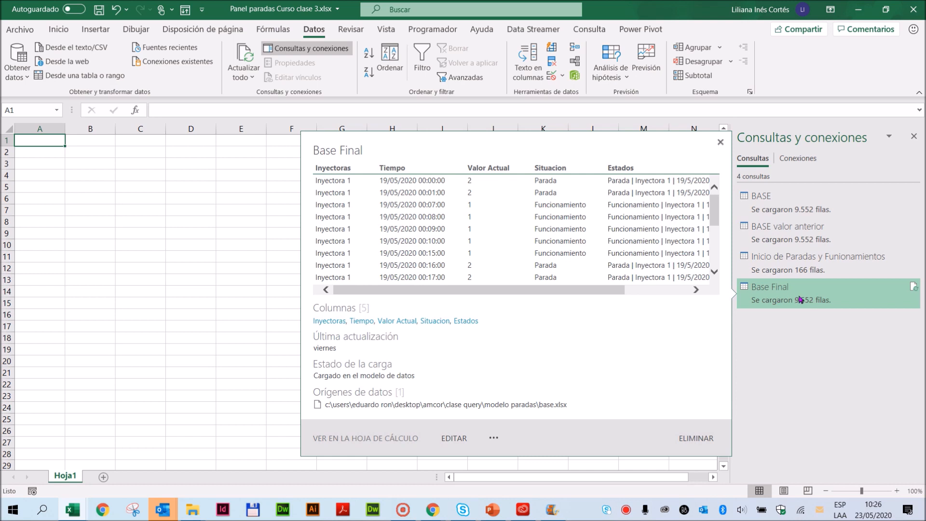
pyautogui.moveTo(783, 208)
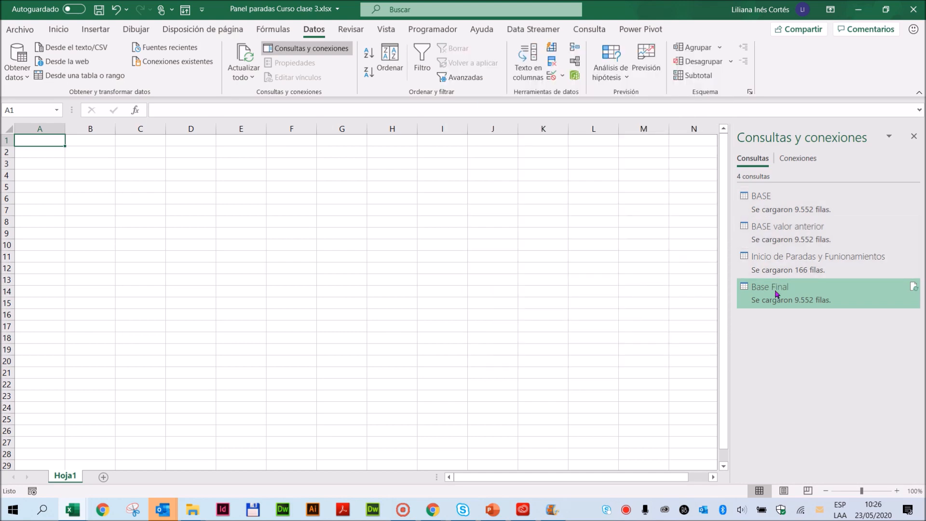
pyautogui.moveTo(776, 294)
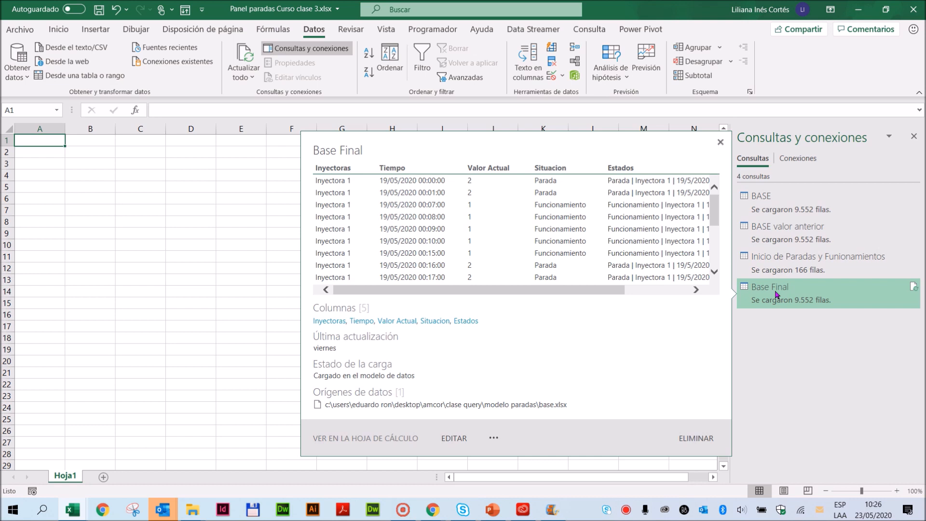
# - Change the BASE query's load destination to connection only, without adding it to the data model
pyautogui.rightClick(774, 203)
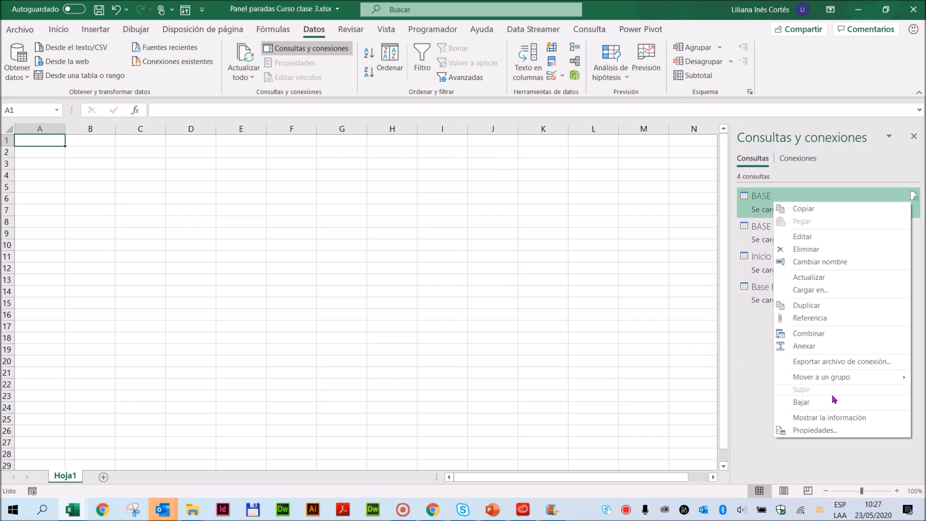
pyautogui.click(810, 290)
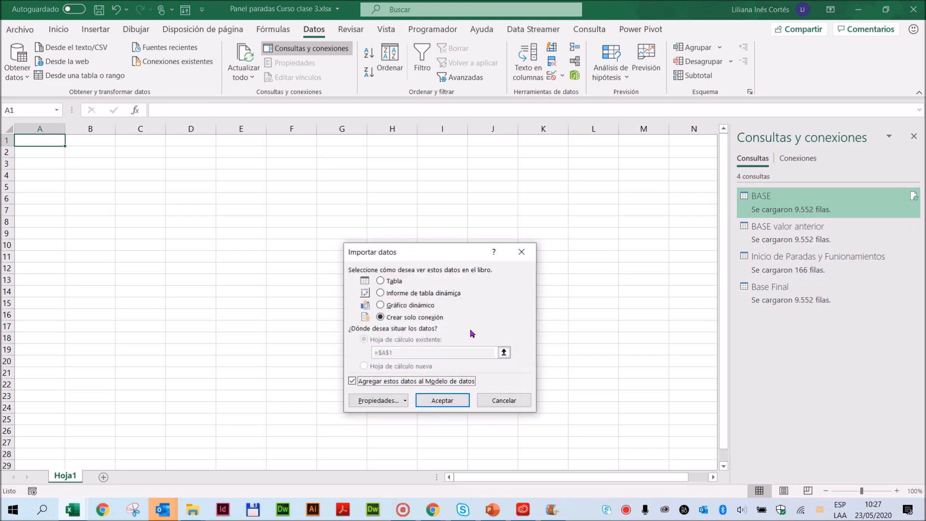
pyautogui.click(352, 381)
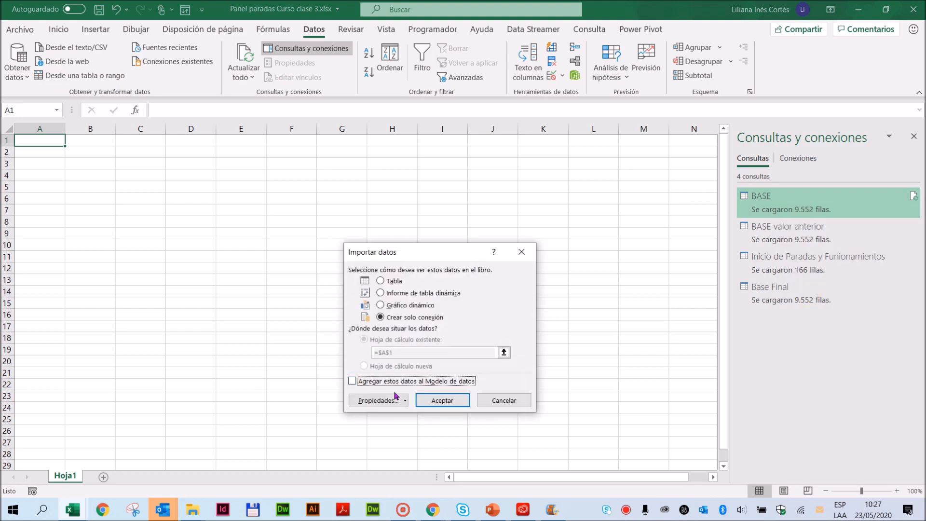
pyautogui.click(442, 401)
pyautogui.click(439, 292)
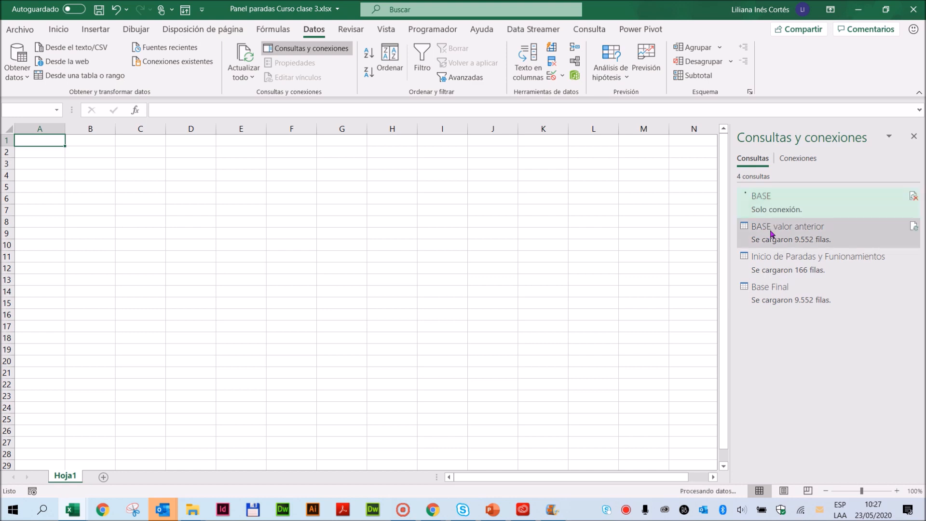
# - Change the BASE valor anterior query's load destination to connection only, without adding it to the data model
pyautogui.moveTo(772, 234)
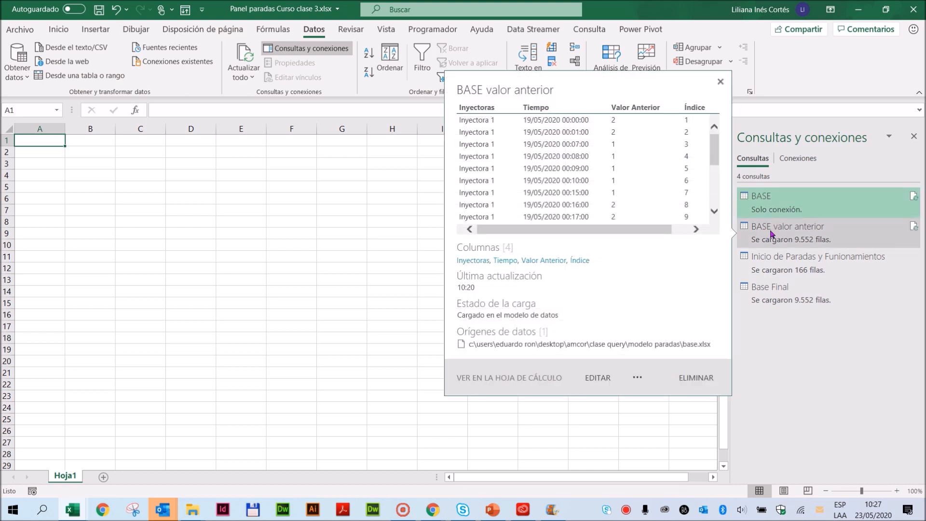
pyautogui.rightClick(771, 234)
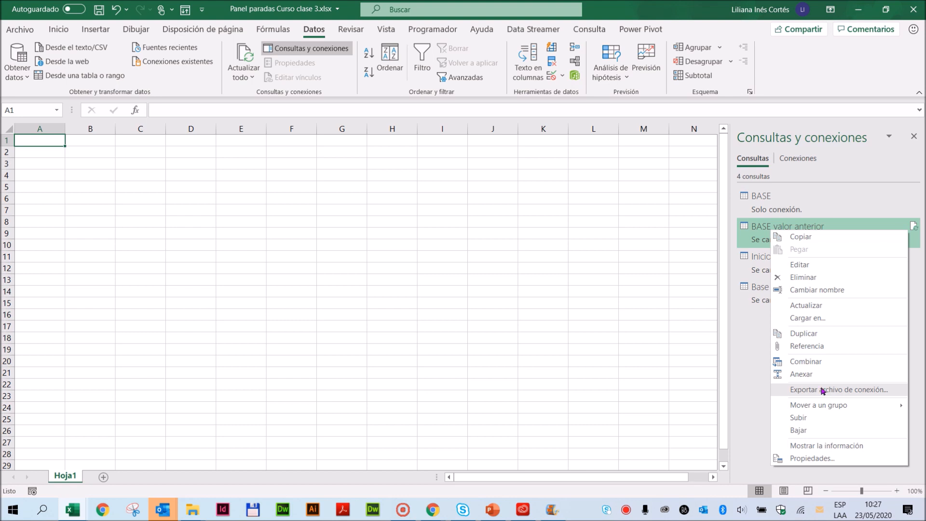
pyautogui.click(813, 317)
pyautogui.click(352, 381)
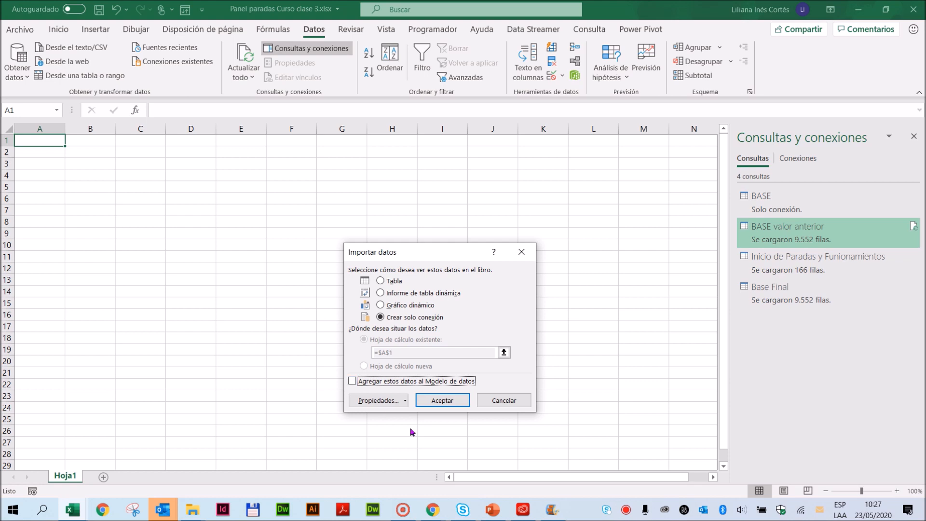
pyautogui.click(448, 400)
pyautogui.click(439, 289)
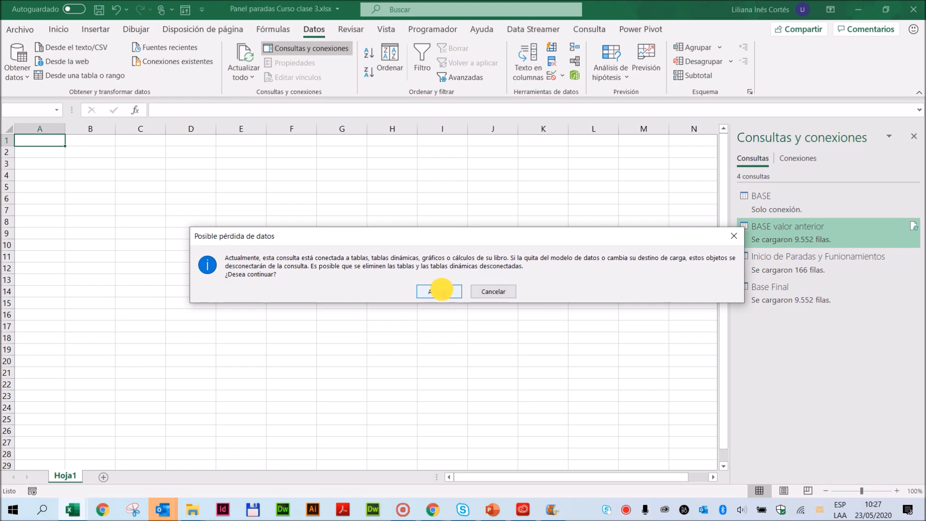
# - Change the Inicio de Paradas y Funionamientos query to connection only and remove it from the data model
pyautogui.rightClick(800, 261)
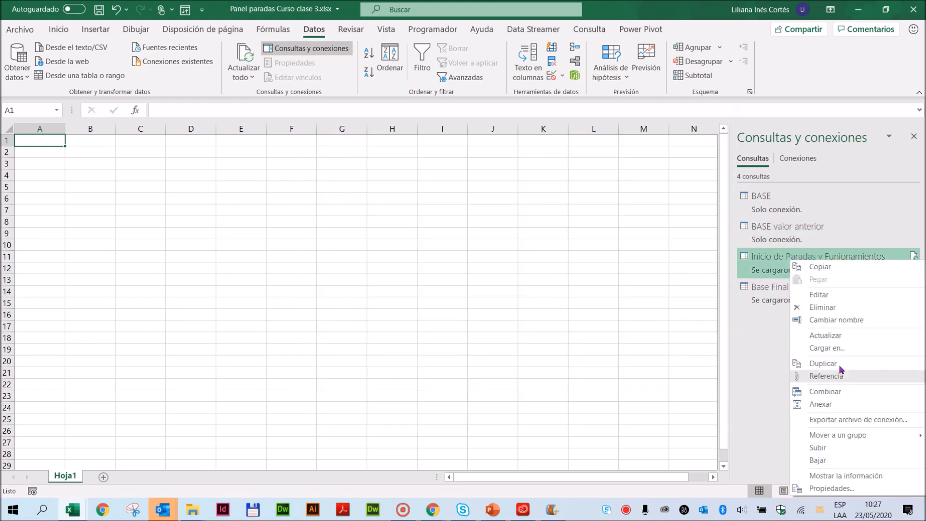
pyautogui.click(826, 348)
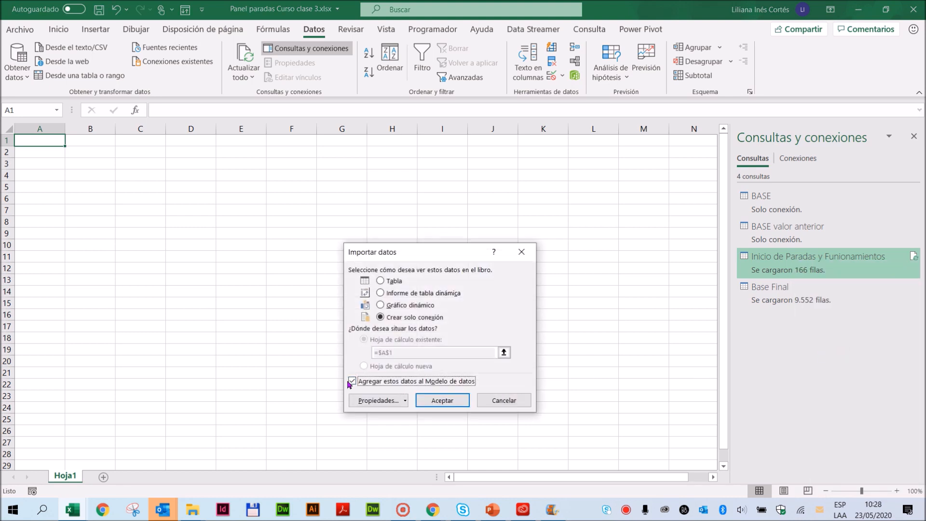
pyautogui.click(443, 400)
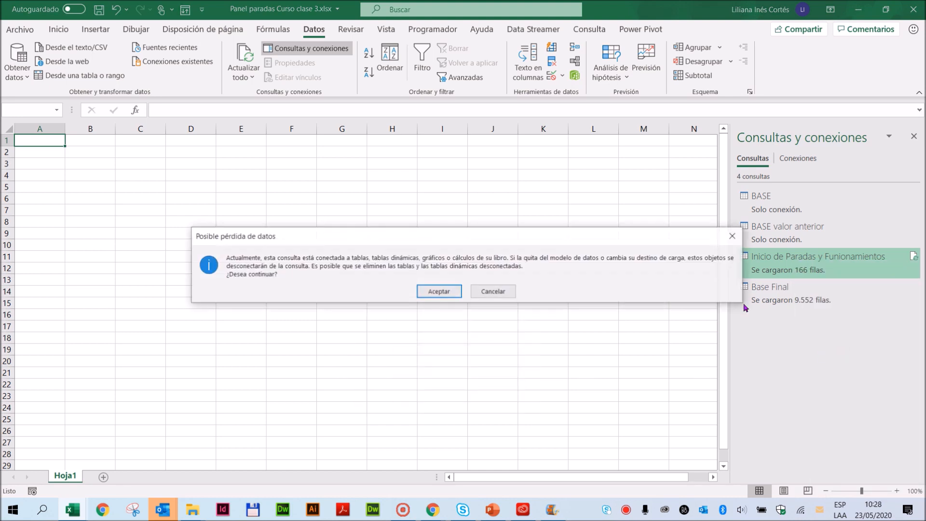
pyautogui.click(447, 293)
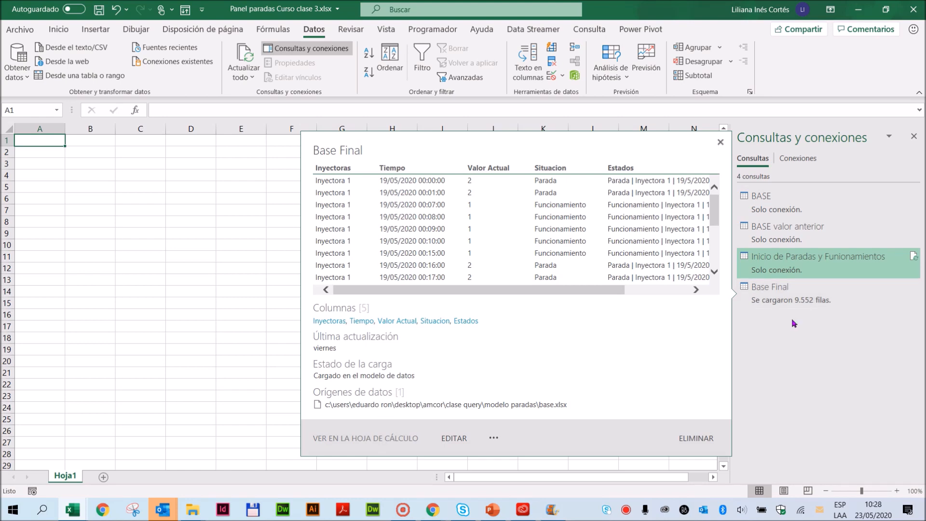
# - Save the workbook and open its data model in the Power Pivot window
pyautogui.moveTo(772, 299)
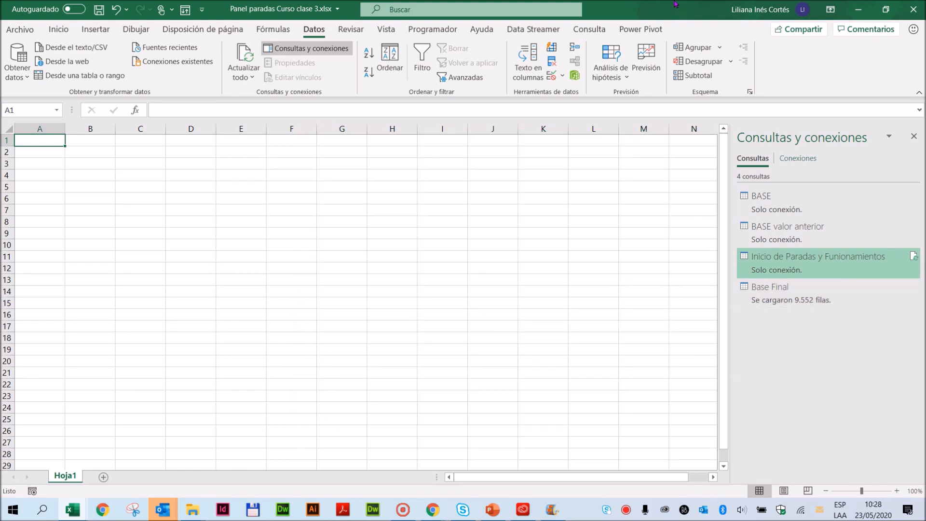
pyautogui.click(99, 10)
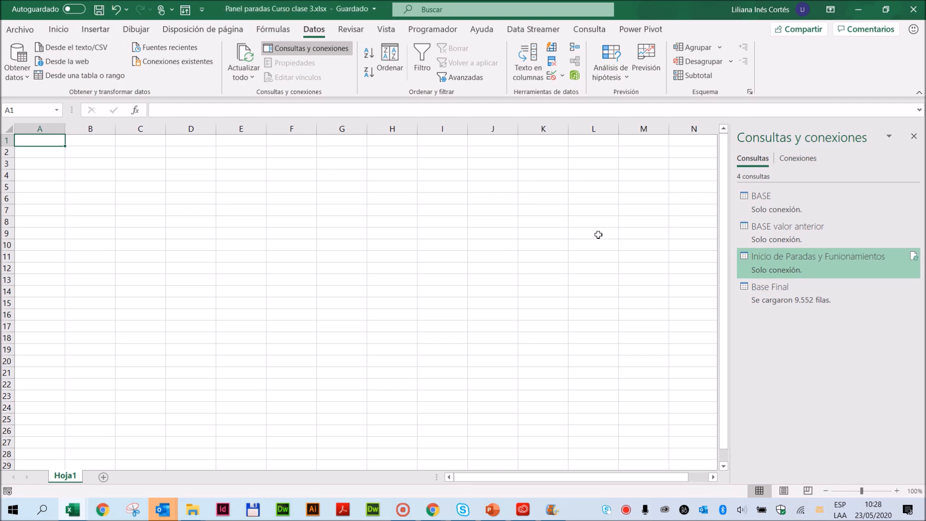
pyautogui.moveTo(763, 299)
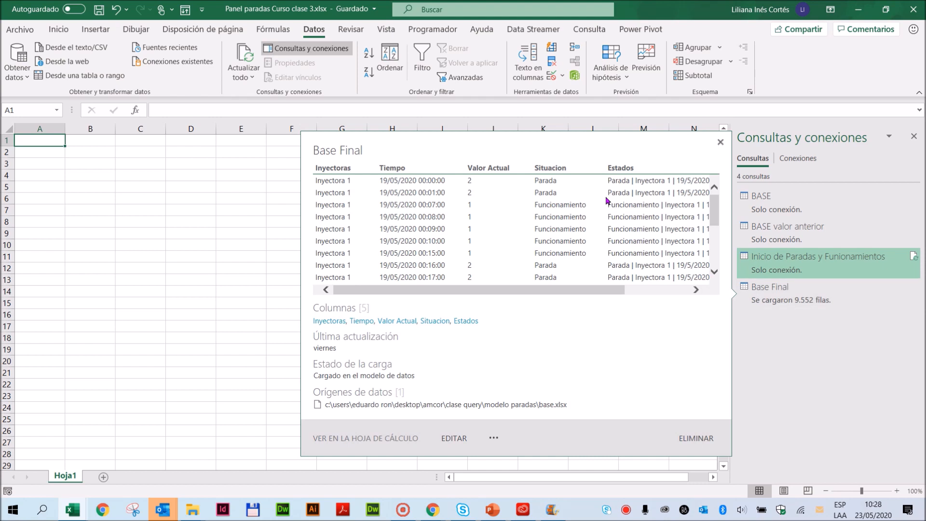
pyautogui.click(574, 77)
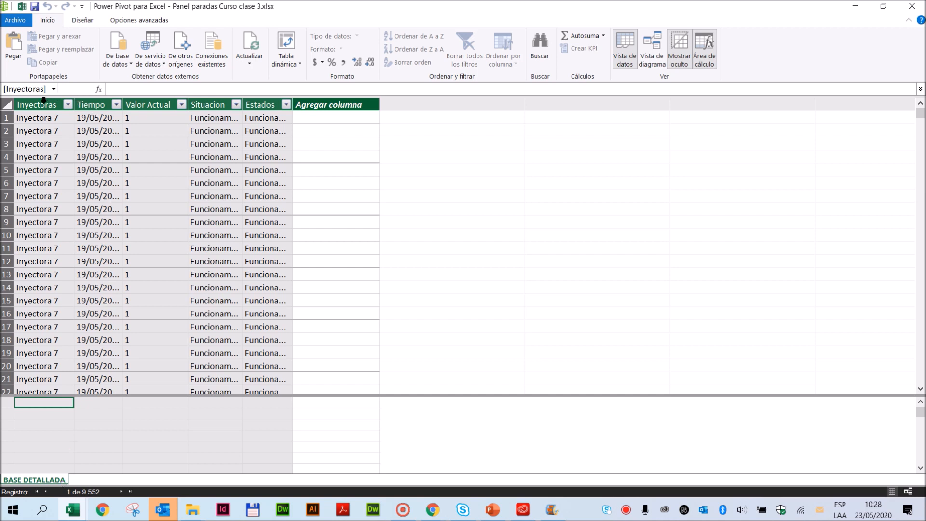
# - Widen the Situacion and Estados columns of the BASE DETALLADA table until their full text shows
pyautogui.moveTo(293, 96); pyautogui.dragTo(371, 102)
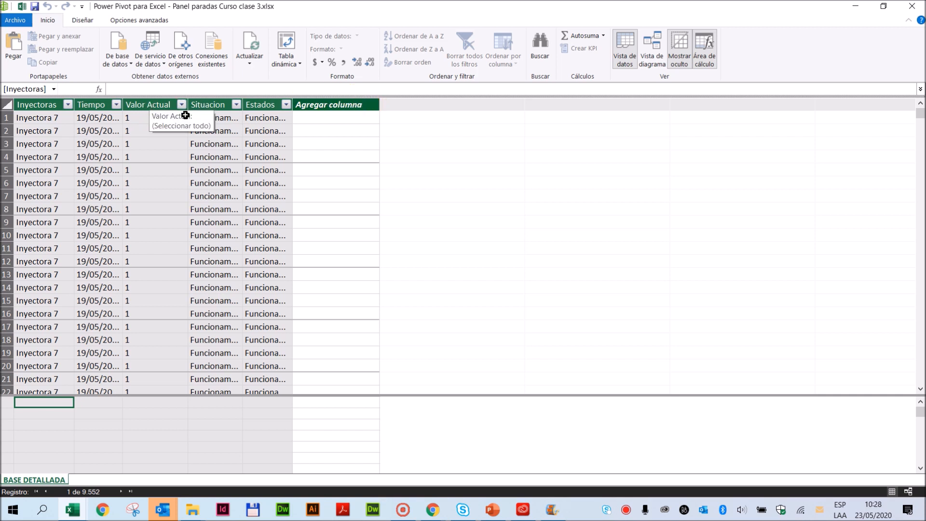
pyautogui.moveTo(311, 105); pyautogui.dragTo(343, 117)
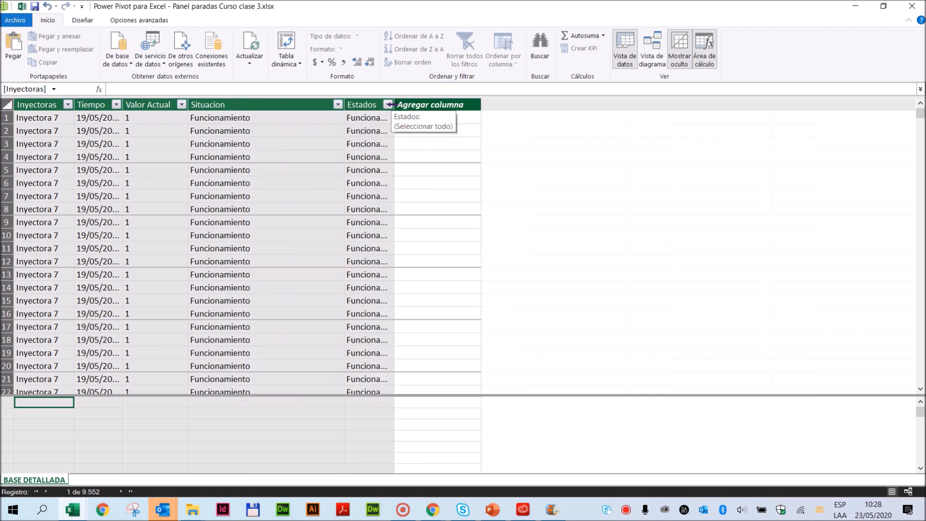
pyautogui.moveTo(393, 104); pyautogui.dragTo(611, 139)
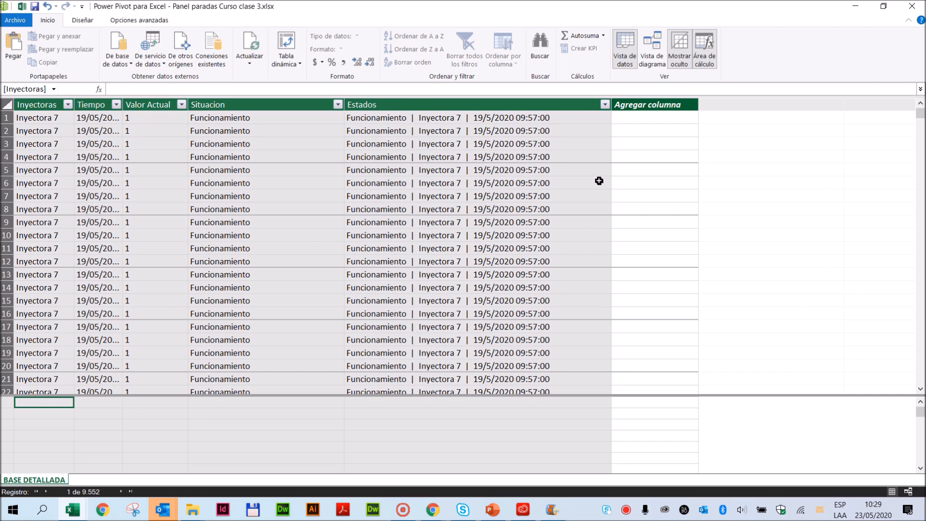
# - Review the Estados entries down the BASE DETALLADA table and widen the Tiempo column to show full dates and times
pyautogui.moveTo(549, 117); pyautogui.dragTo(536, 259)
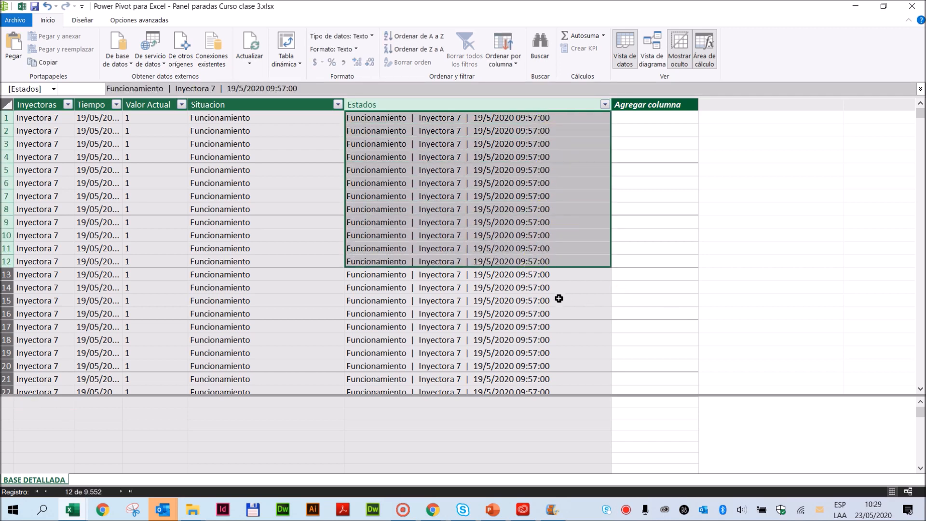
pyautogui.scroll(-2, 559, 298)
pyautogui.scroll(-8, 558, 299)
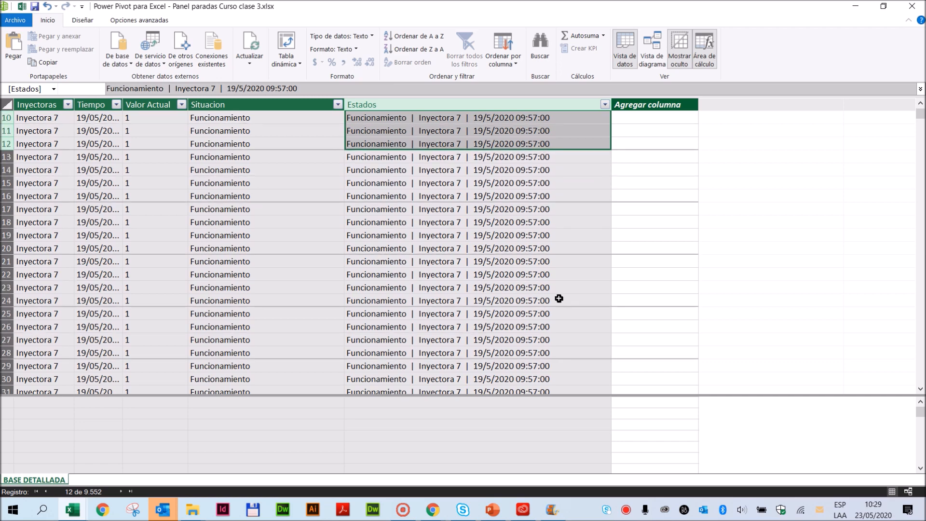
pyautogui.scroll(-10, 557, 299)
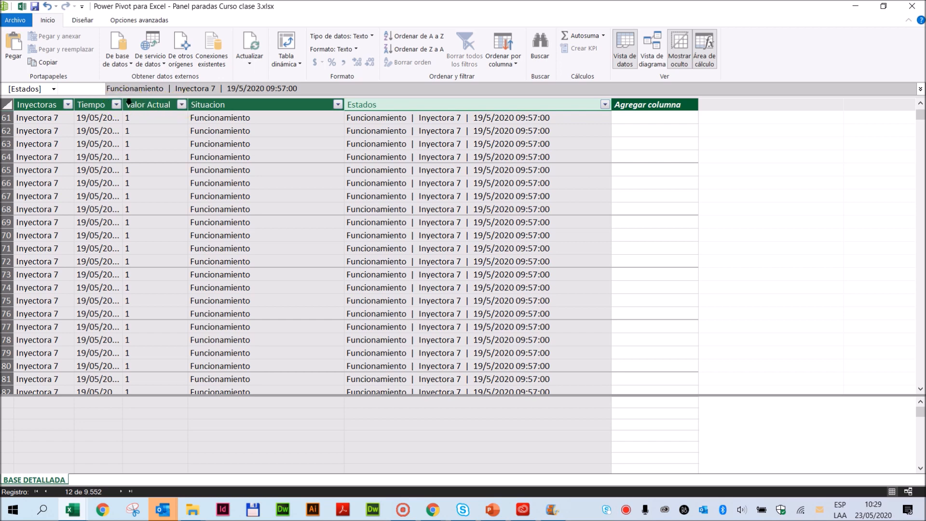
pyautogui.moveTo(120, 103); pyautogui.dragTo(246, 108)
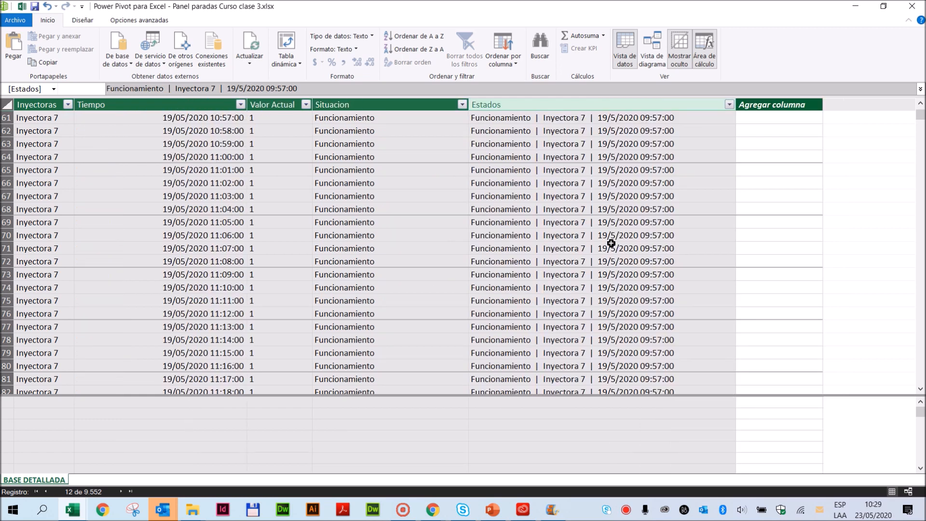
pyautogui.click(215, 120)
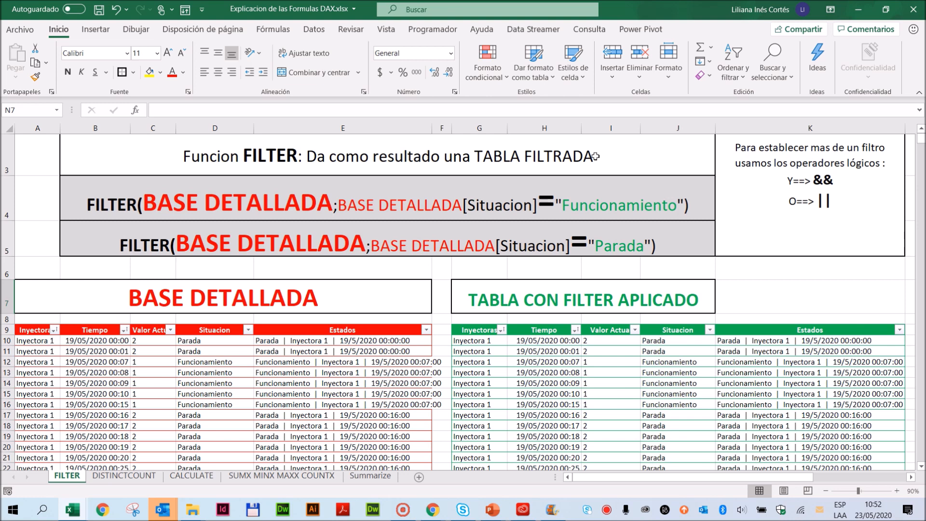
pyautogui.click(842, 298)
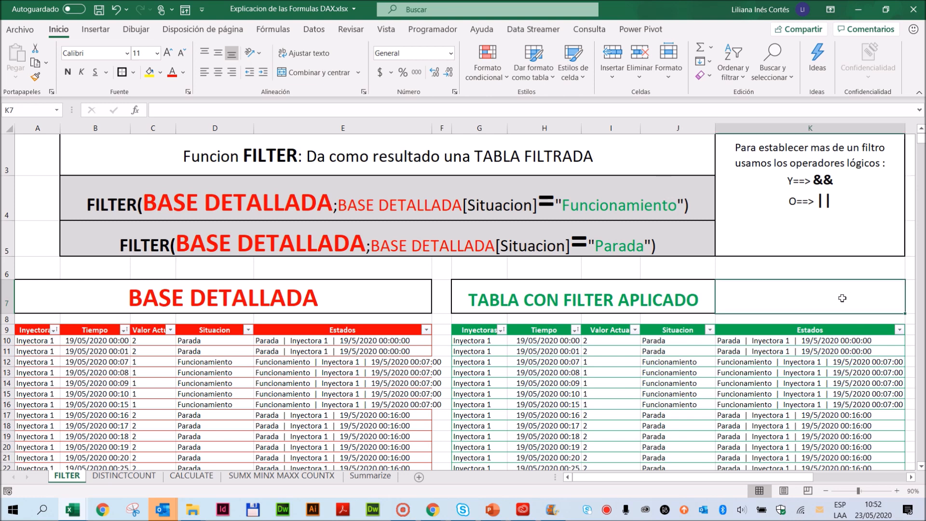
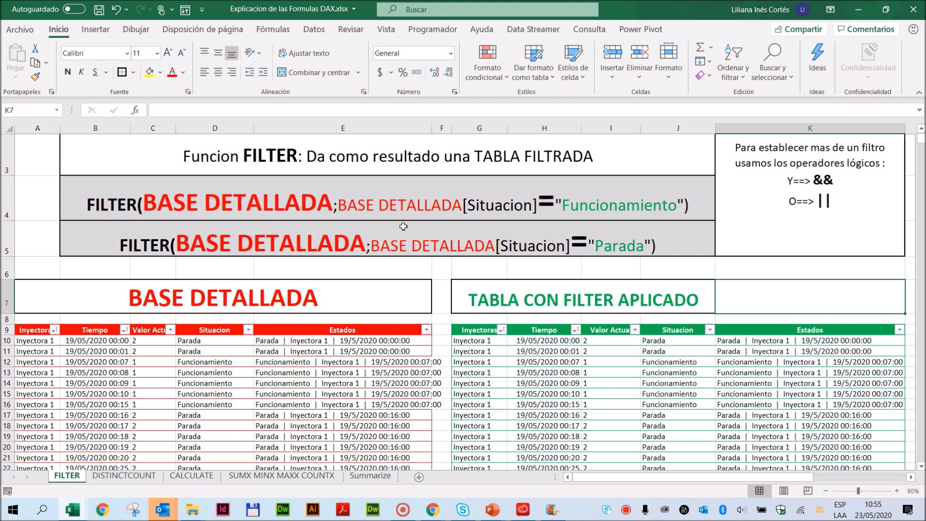
# - Highlight the table argument and the Situacion condition of the Funcionamiento FILTER example, leaving the text as it is
pyautogui.doubleClick(247, 208)
pyautogui.moveTo(141, 206); pyautogui.dragTo(332, 206)
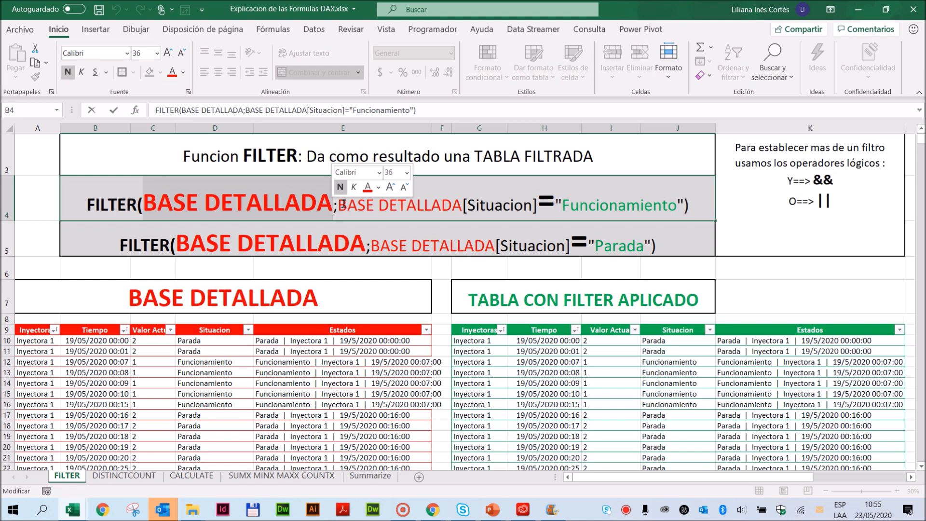
pyautogui.moveTo(338, 207); pyautogui.dragTo(684, 207)
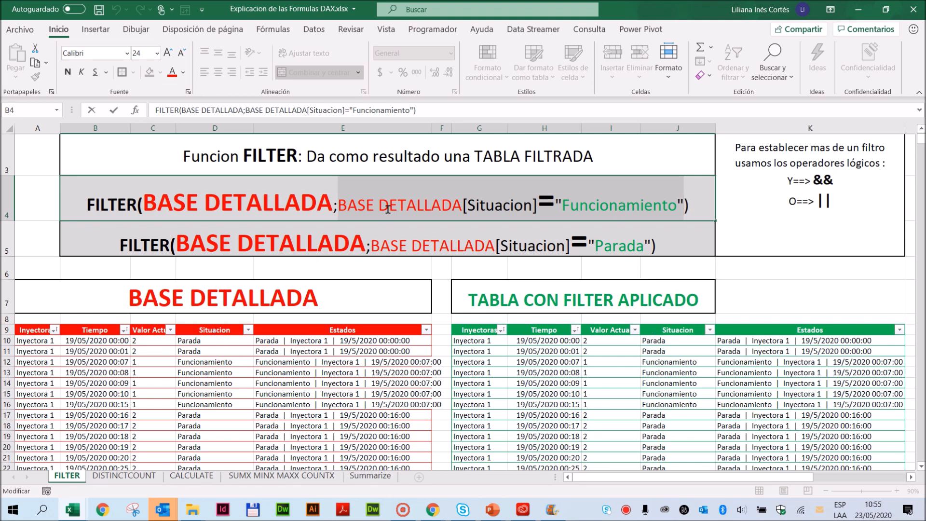
pyautogui.press('Escape')
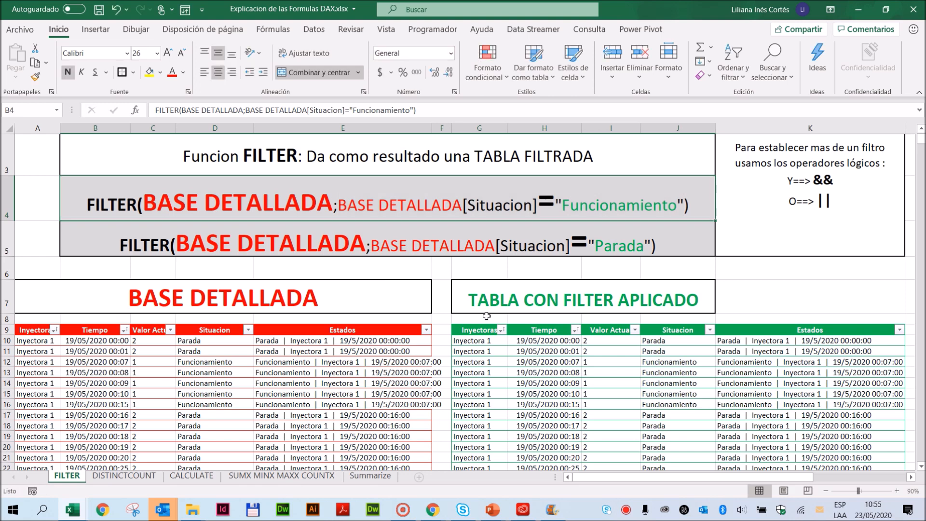
# - Filter the Situacion column of the TABLA CON FILTER APLICADO table to show only Funcionamiento rows
pyautogui.click(710, 330)
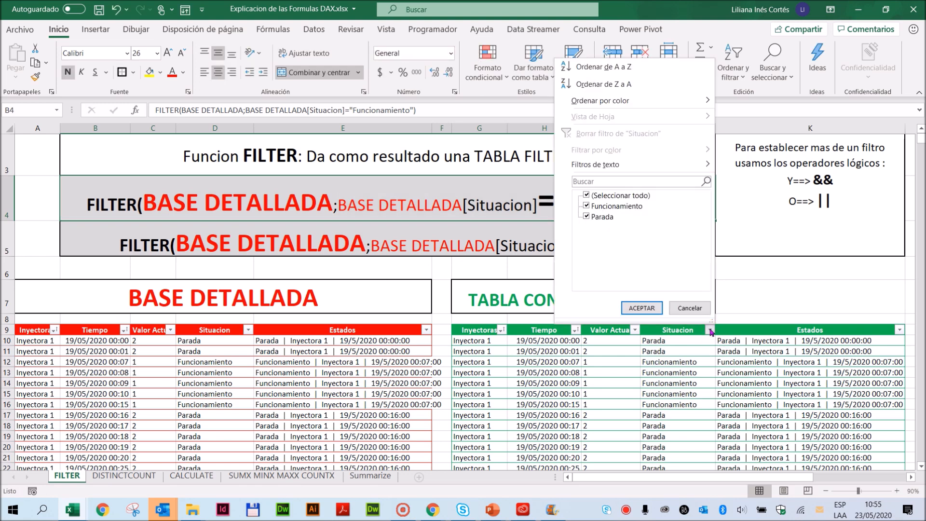
pyautogui.click(586, 195)
pyautogui.click(587, 206)
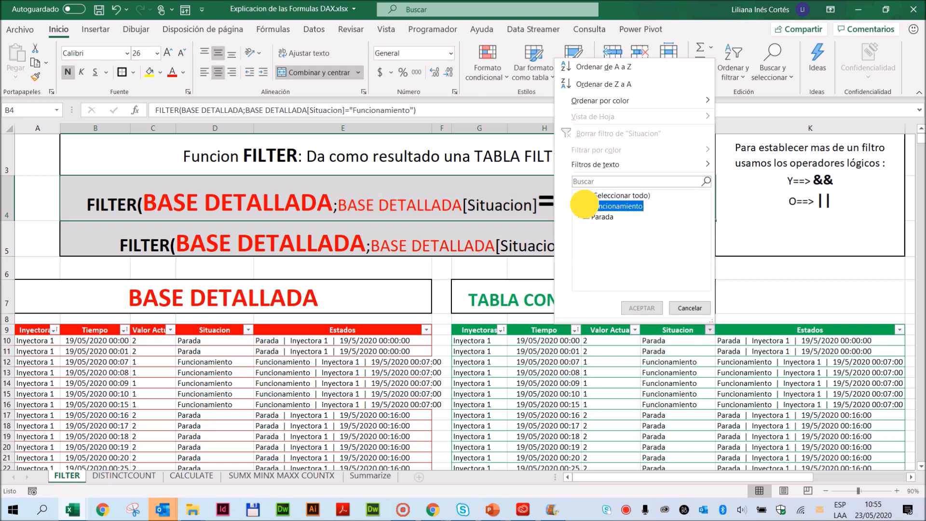
pyautogui.click(638, 308)
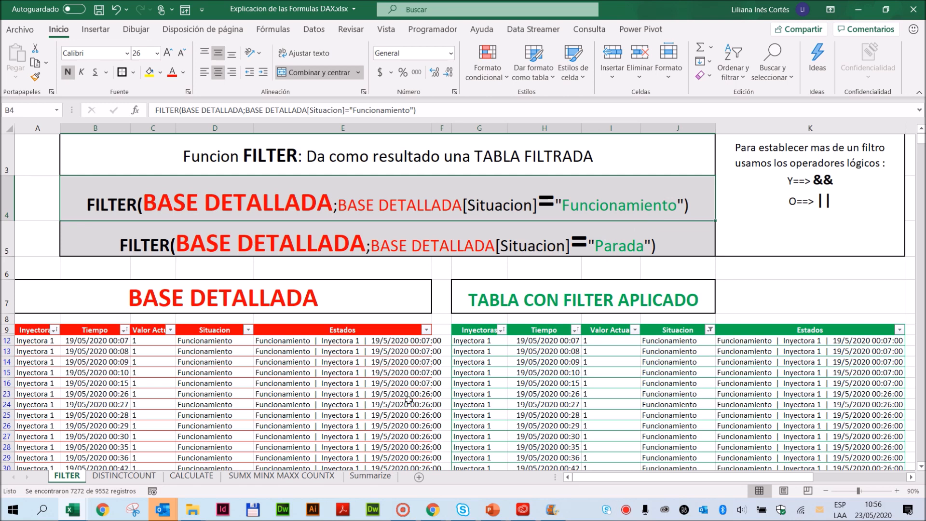
# - Switch the Situacion filter of the TABLA CON FILTER APLICADO table to show only Parada rows
pyautogui.click(710, 330)
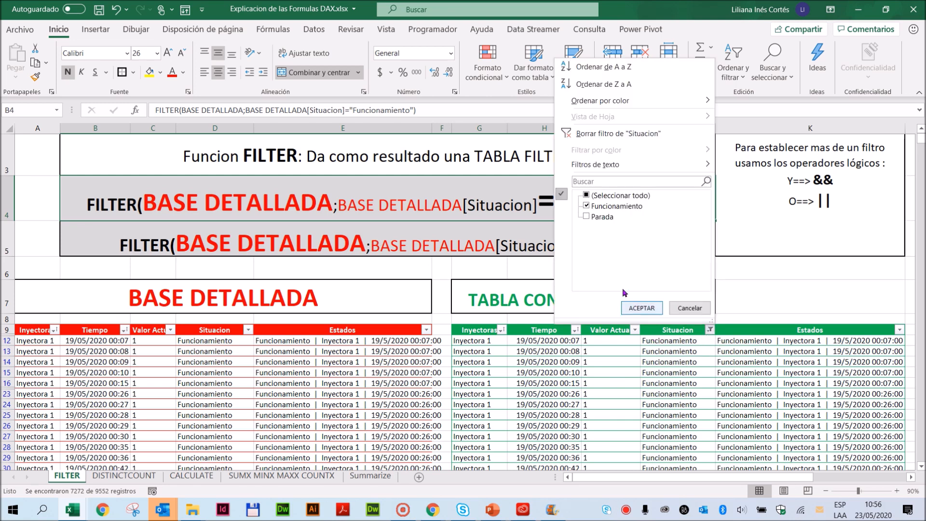
pyautogui.click(586, 217)
pyautogui.click(598, 196)
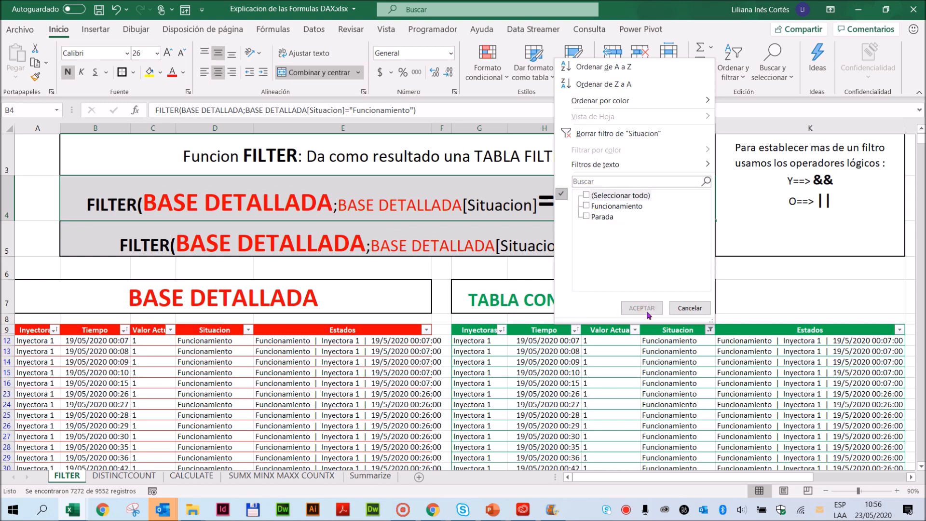
pyautogui.click(587, 217)
pyautogui.click(644, 307)
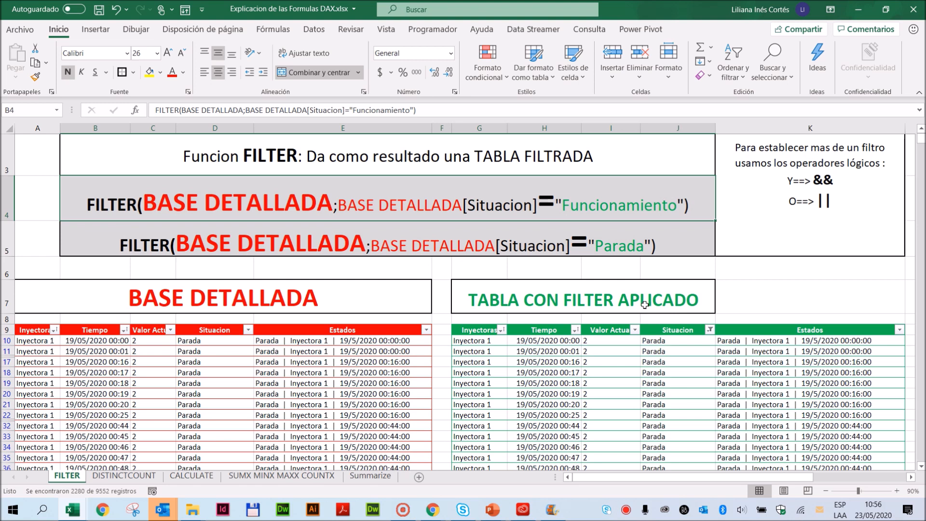
# - Include Funcionamiento again in the Situacion filter alongside Parada so all rows show
pyautogui.click(710, 329)
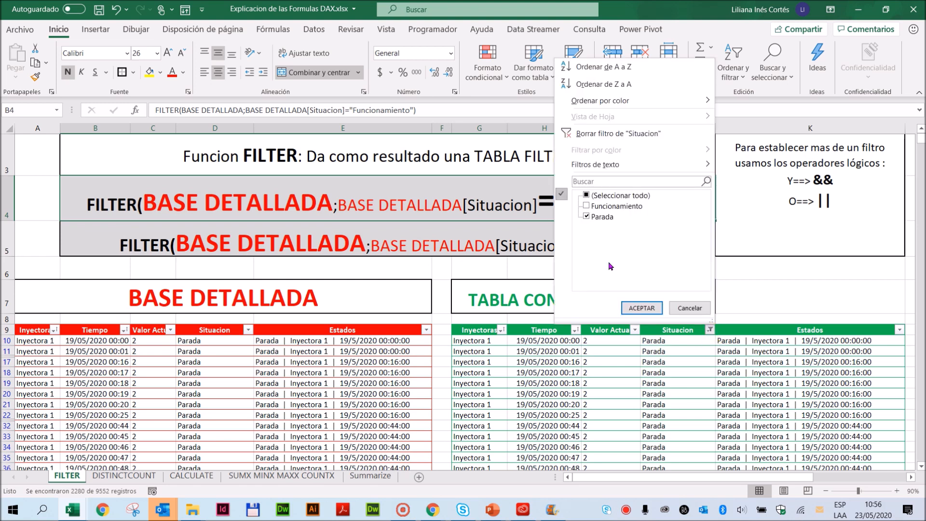
pyautogui.click(587, 206)
pyautogui.click(642, 307)
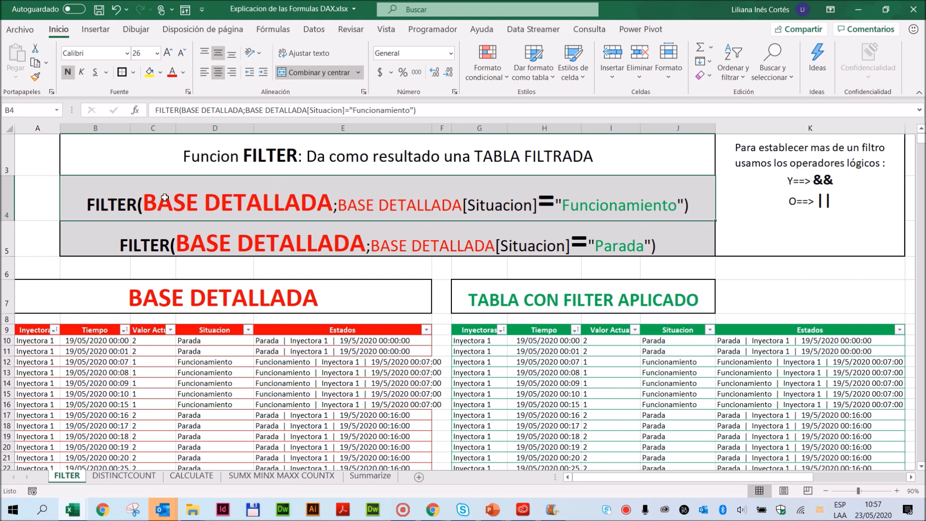
# - Add &&Bbasedetallada before the closing parenthesis of the Funcionamiento FILTER example to begin a second condition
pyautogui.doubleClick(233, 203)
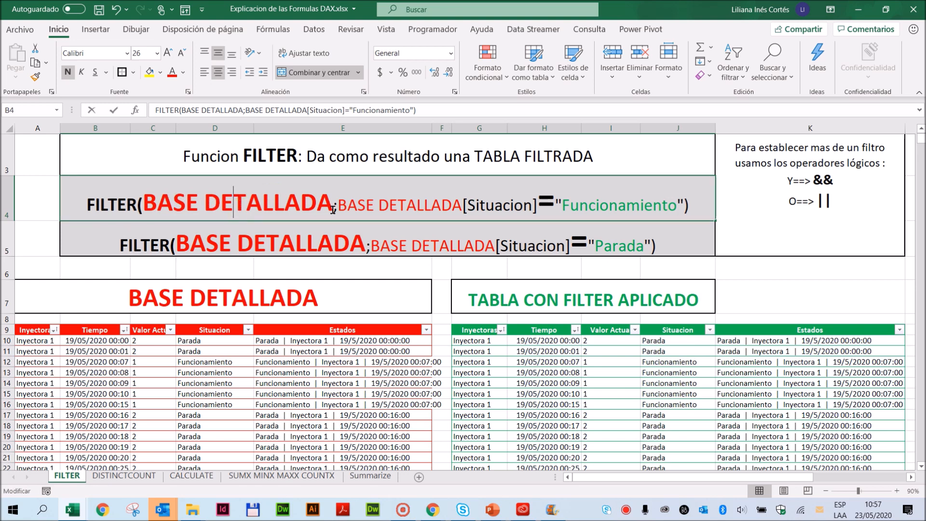
pyautogui.click(685, 205)
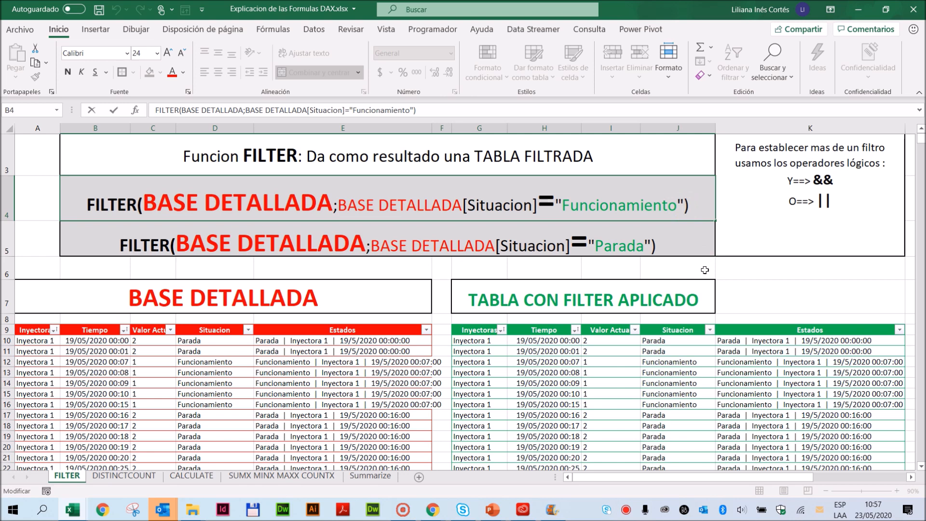
pyautogui.write('&&')
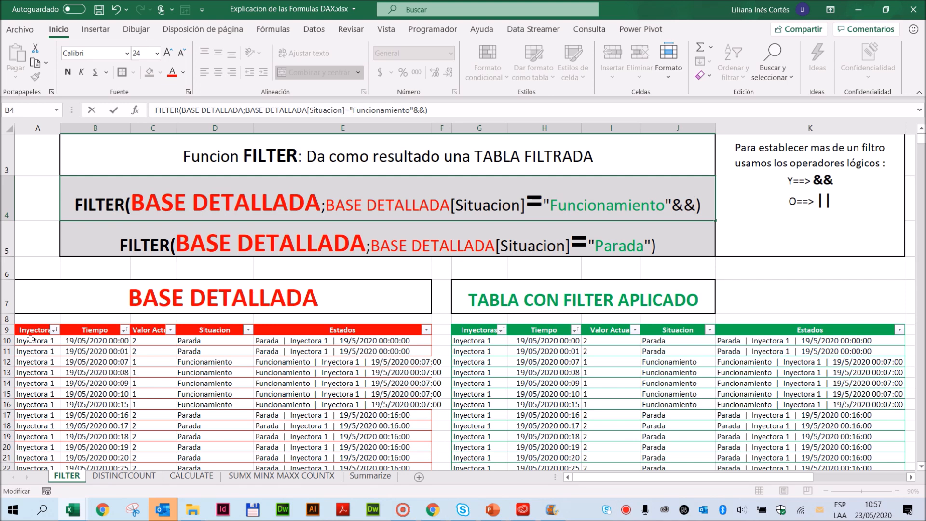
pyautogui.write('Ba')
pyautogui.press('BackSpace')
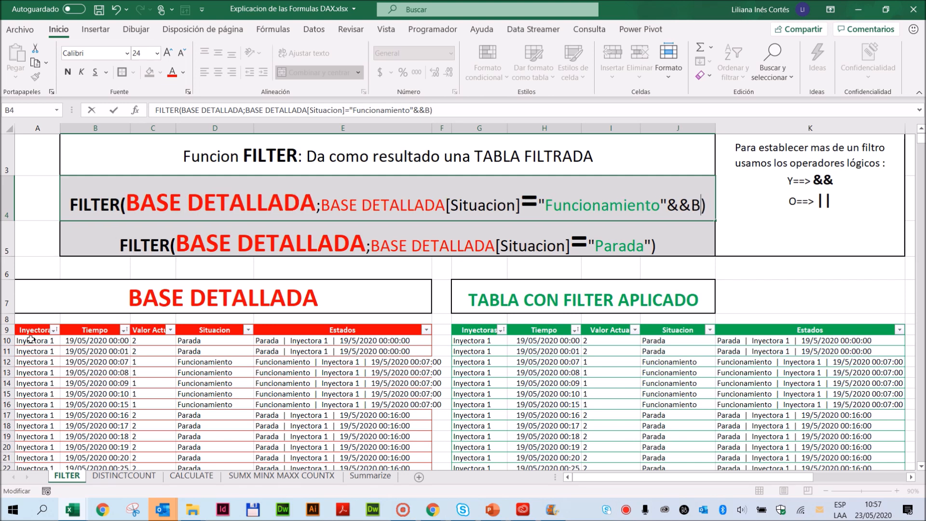
pyautogui.write('base')
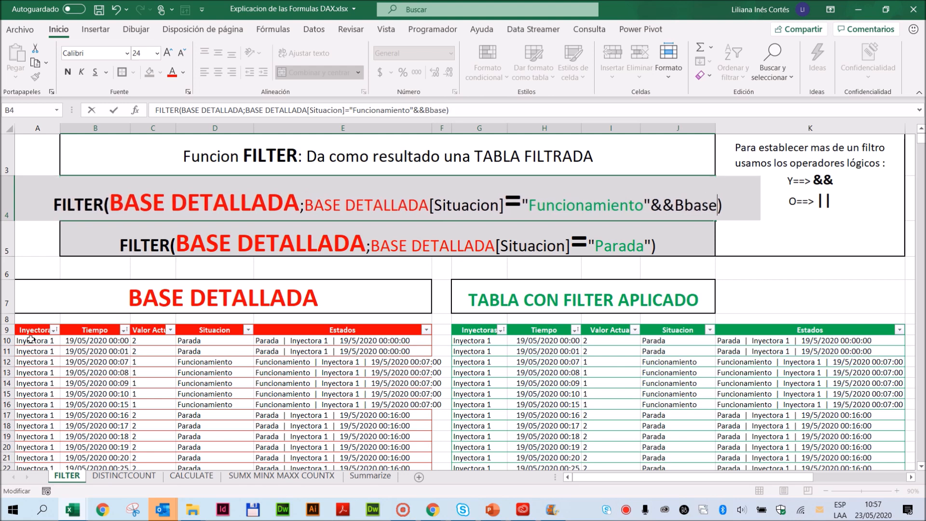
pyautogui.write('detalla')
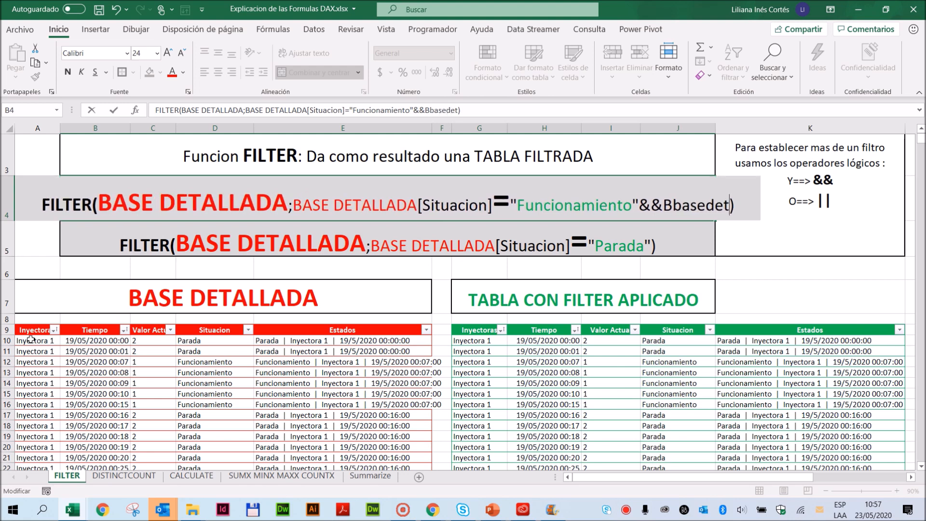
pyautogui.write('da')
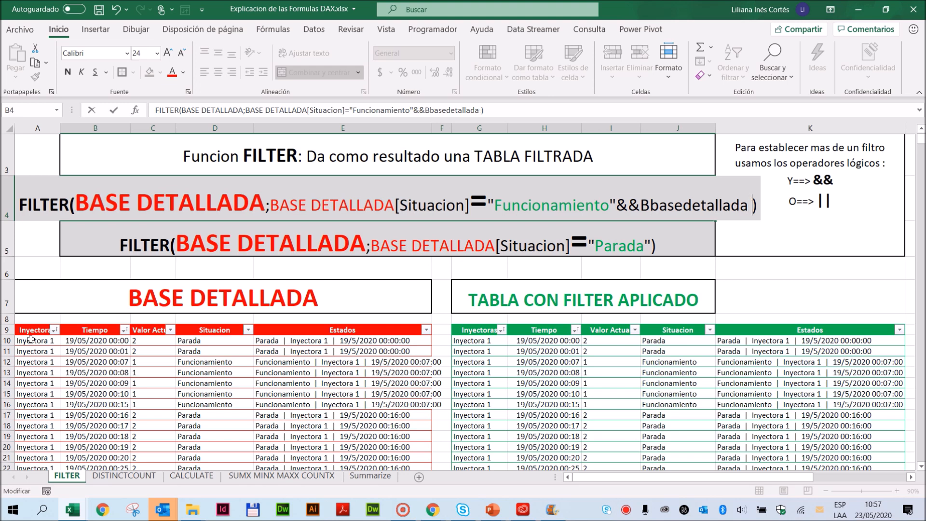
pyautogui.press('BackSpace')
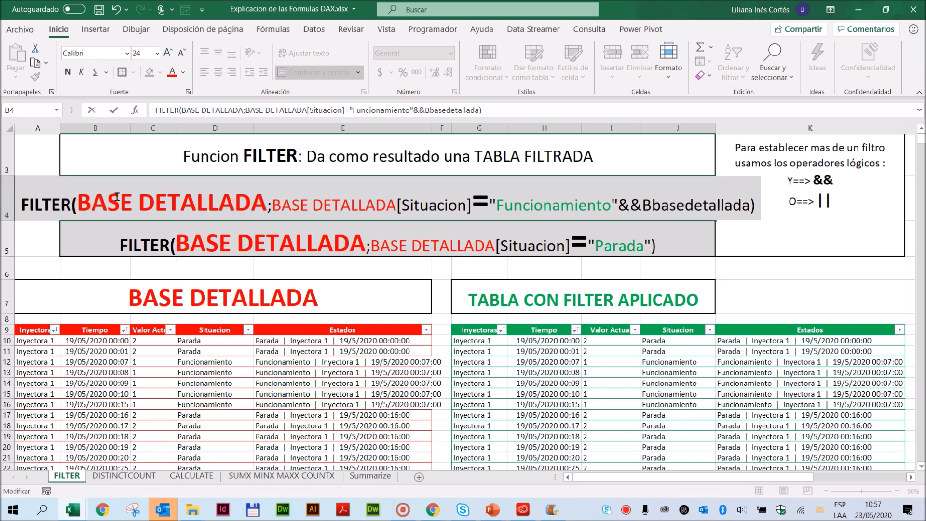
# - Correct the second condition's table name to Basedetallada and append a copy of [Situacion]= from the first condition
pyautogui.click(394, 206)
pyautogui.moveTo(396, 205); pyautogui.dragTo(472, 205)
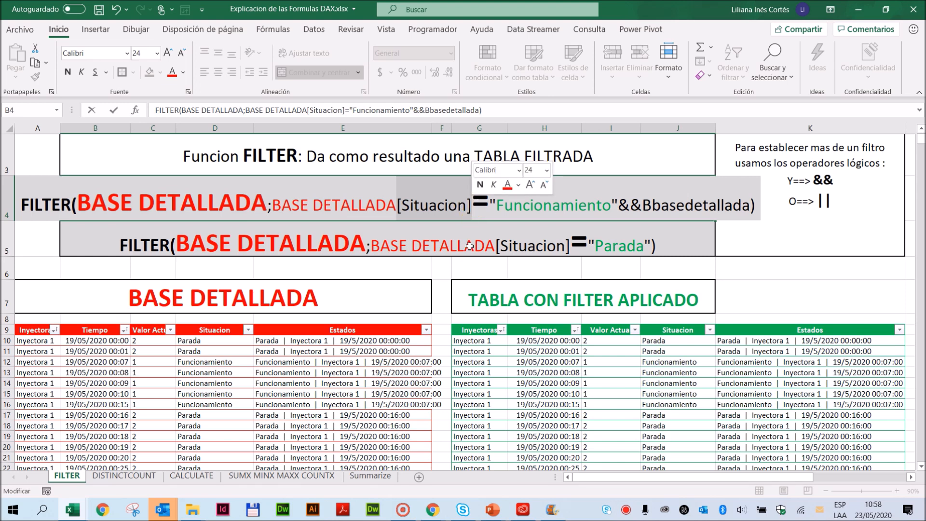
pyautogui.hotkey('shift', 'Right')
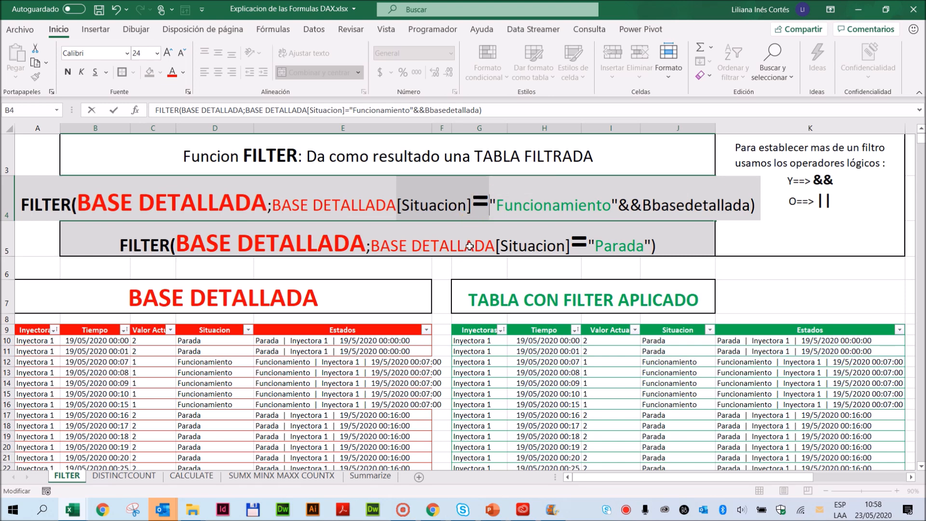
pyautogui.hotkey('ctrl', 'c')
pyautogui.click(651, 200)
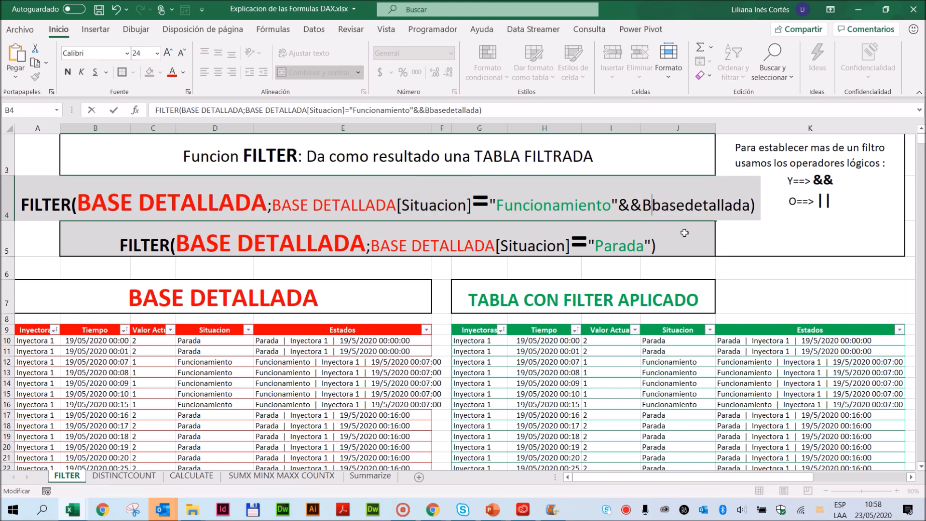
pyautogui.press('Delete')
pyautogui.click(746, 205)
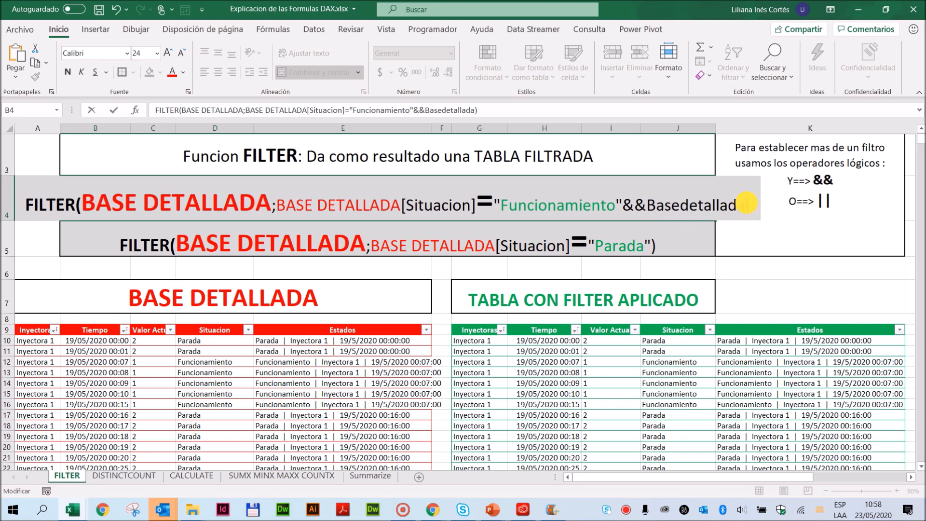
pyautogui.hotkey('ctrl', 'v')
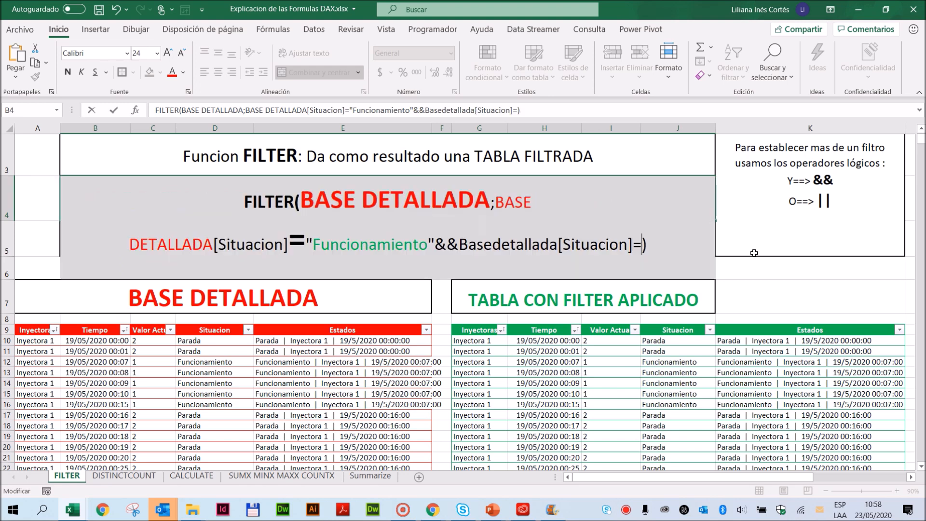
# - Replace the column name in the second condition of the FILTER example with Inyectora
pyautogui.doubleClick(585, 241)
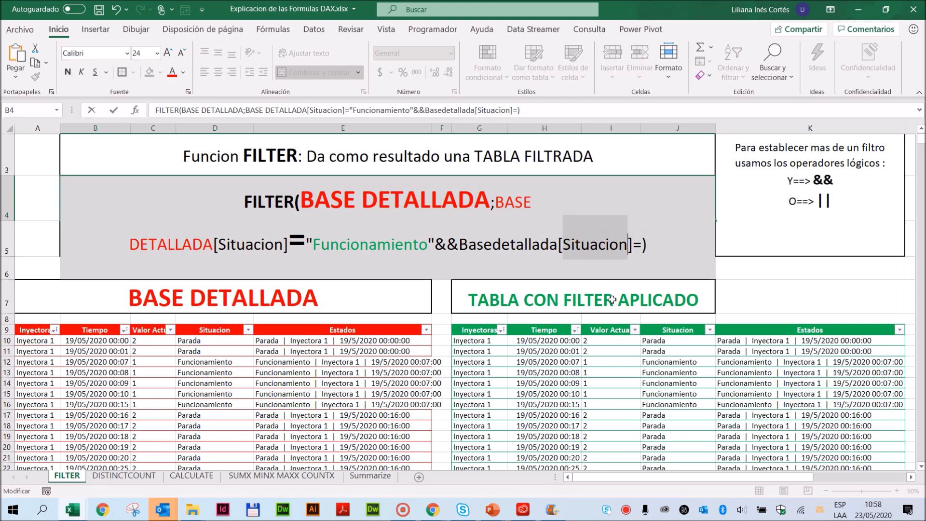
pyautogui.write('Inyector')
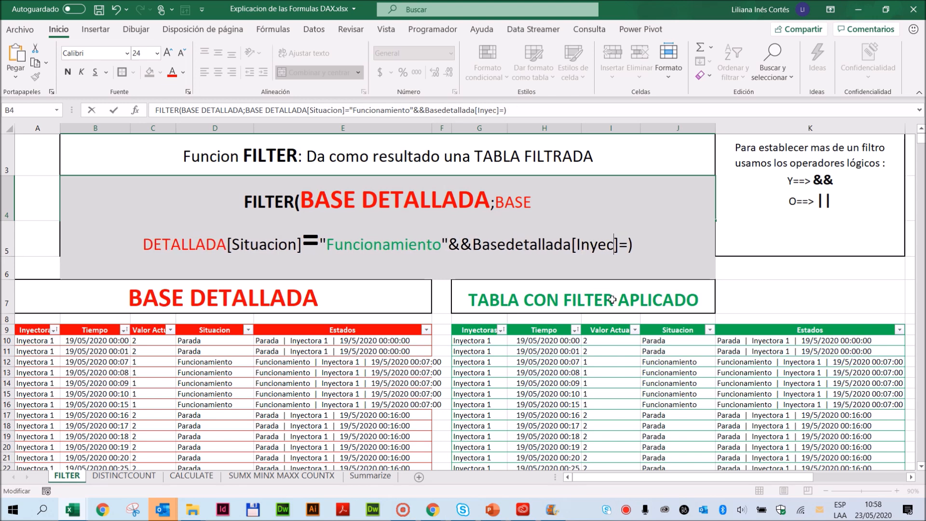
pyautogui.write('a')
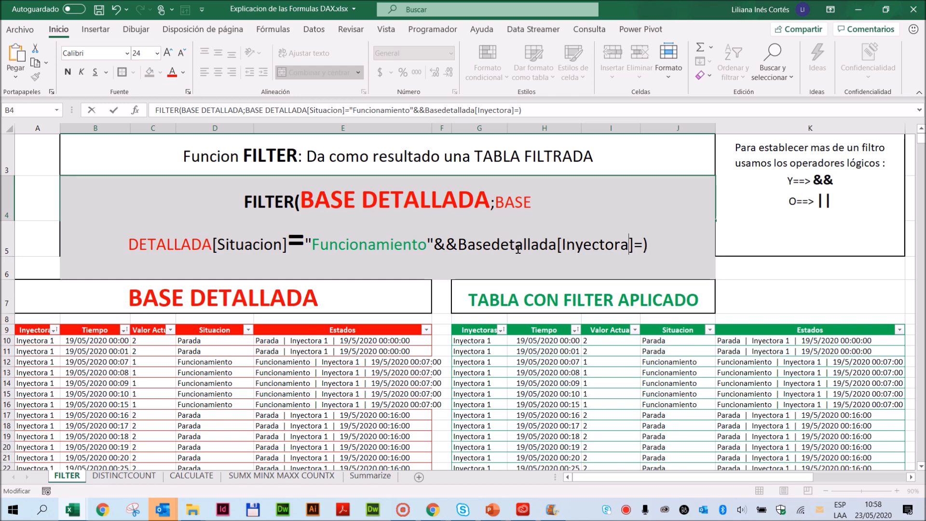
# - Insert a space before Basedetallada and make the && operator bold at font size 28
pyautogui.click(459, 245)
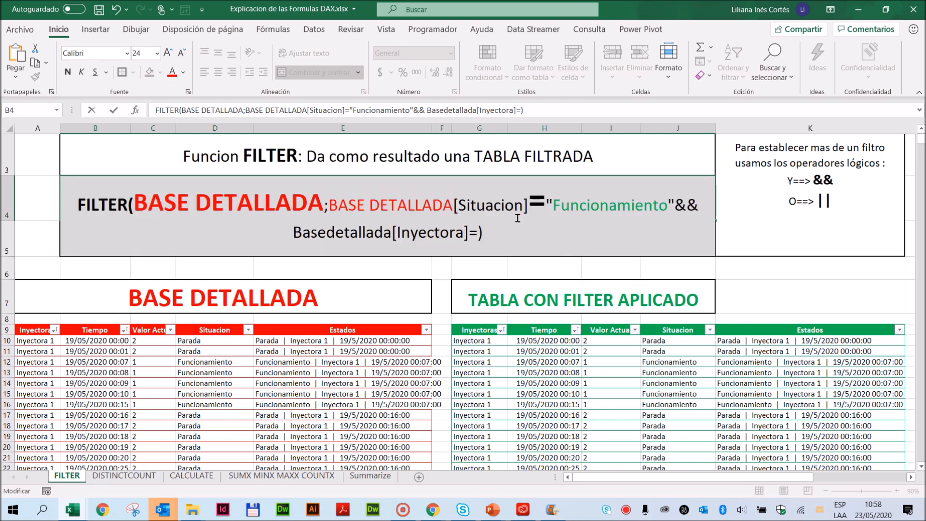
pyautogui.moveTo(675, 208); pyautogui.dragTo(701, 206)
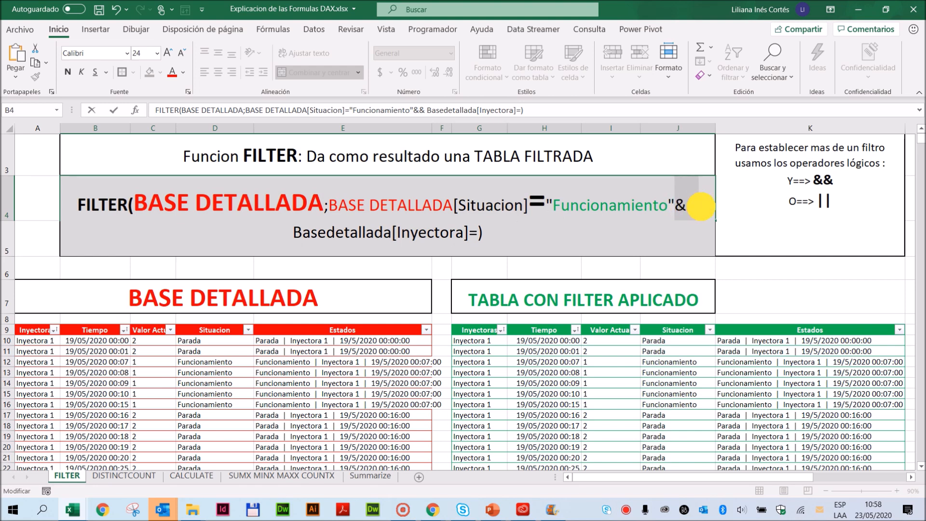
pyautogui.click(67, 73)
pyautogui.click(168, 53)
pyautogui.click(168, 52)
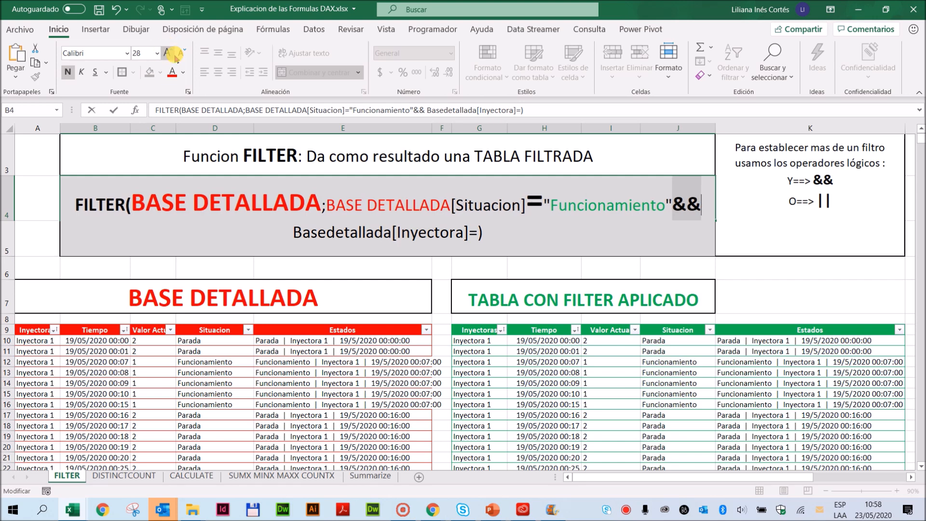
# - Complete the second condition of the FILTER example with the quoted value "Inyectora1" after the equals sign
pyautogui.click(292, 235)
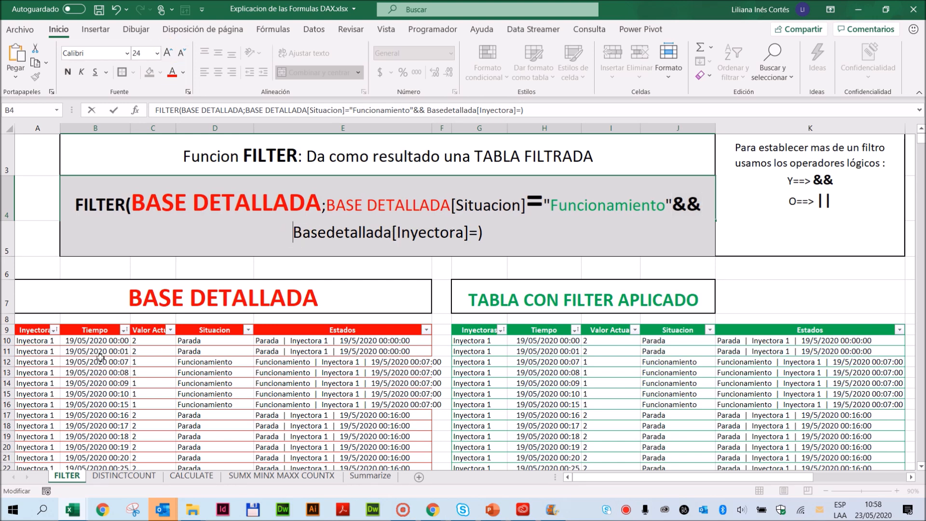
pyautogui.click(479, 233)
pyautogui.write('"')
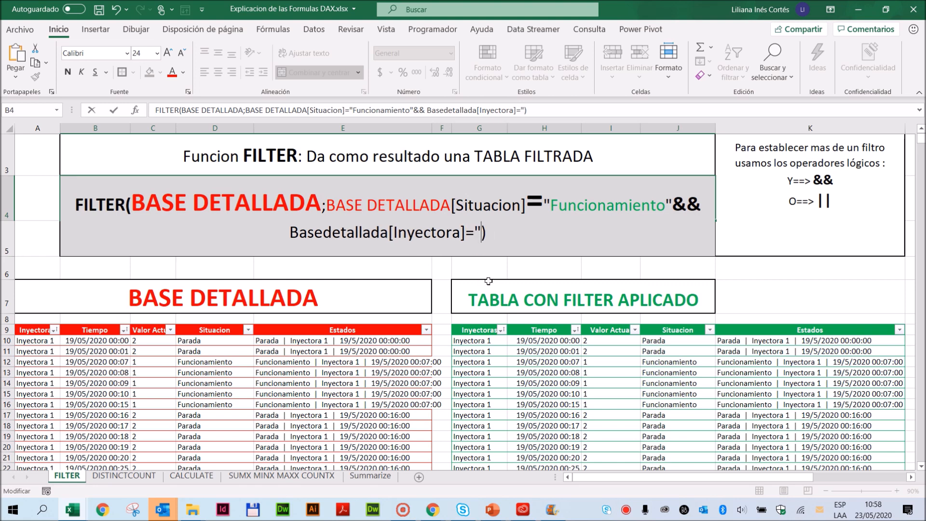
pyautogui.write('Inyect')
pyautogui.write('ora')
pyautogui.write('!"')
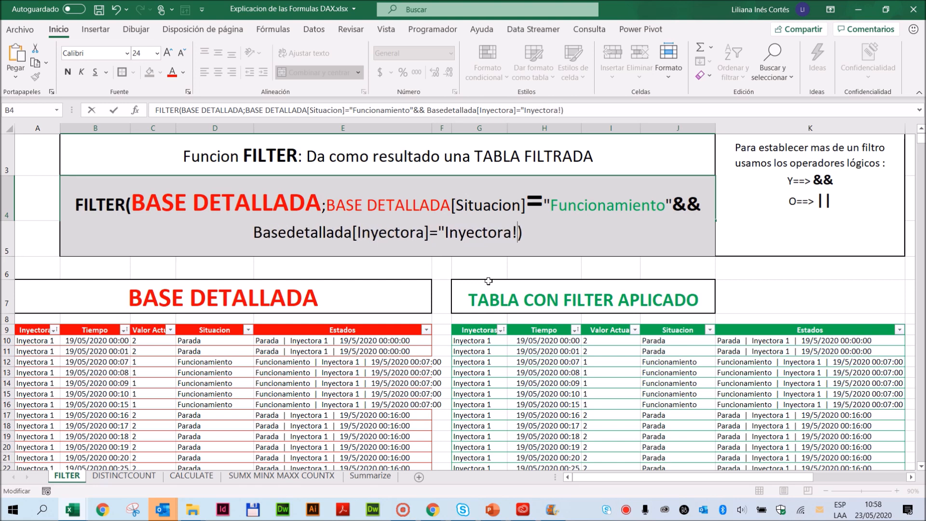
pyautogui.press('BackSpace')
pyautogui.press('BackSpace')
pyautogui.write('1')
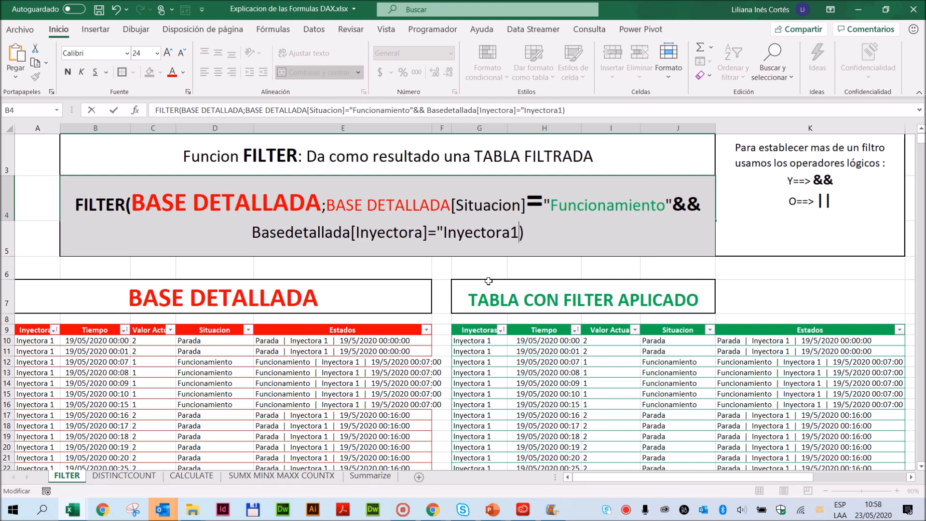
pyautogui.write('"')
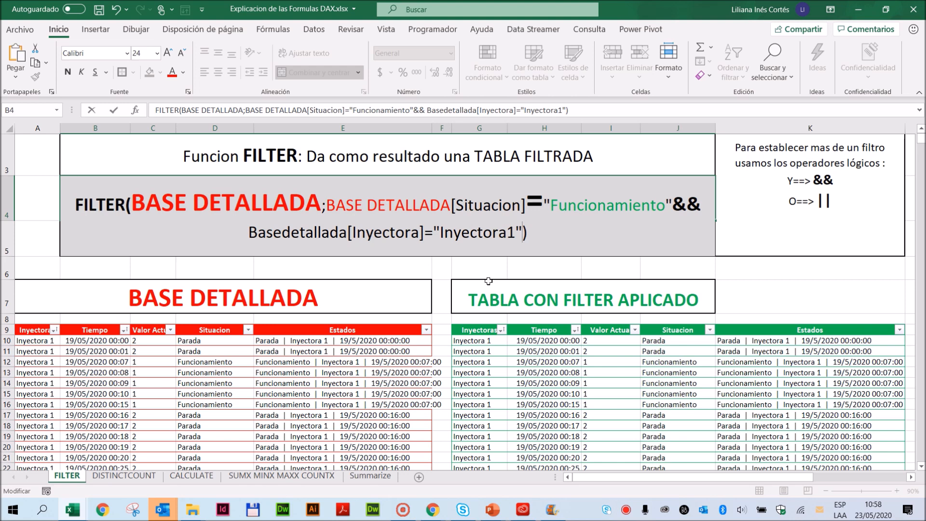
# - Change the second condition's value to "Inyectora 1" with a space and commit the FILTER example cell
pyautogui.press('Left')
pyautogui.press('Left')
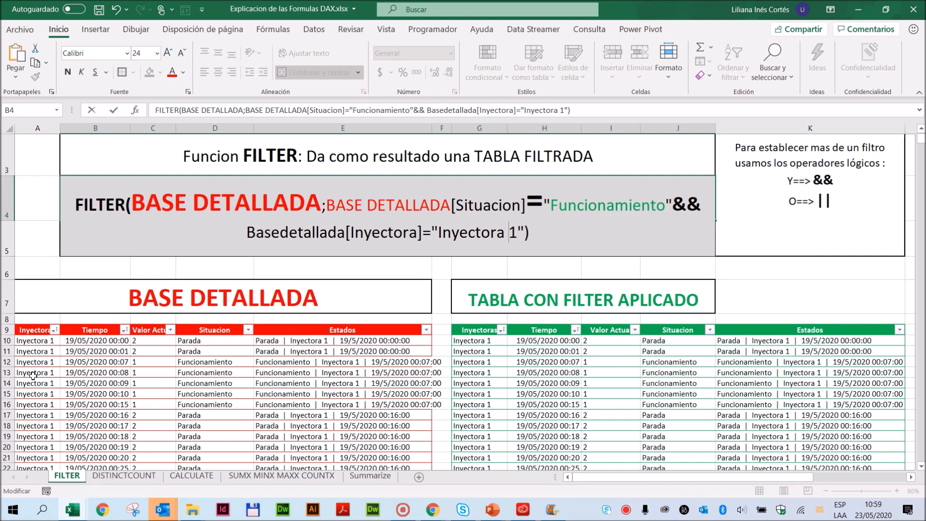
pyautogui.click(114, 110)
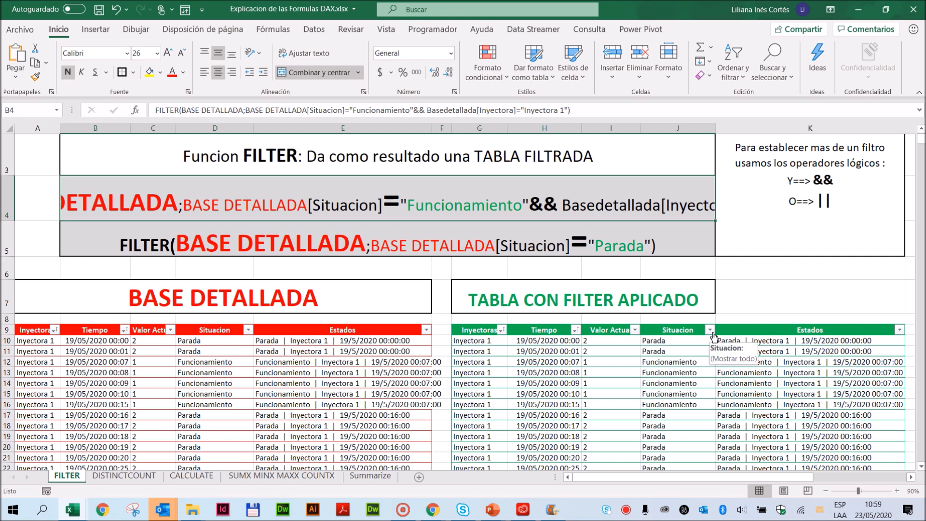
# - Filter the TABLA CON FILTER APLICADO table to Situacion Funcionamiento and Inyectoras Inyectora 1 only
pyautogui.click(709, 330)
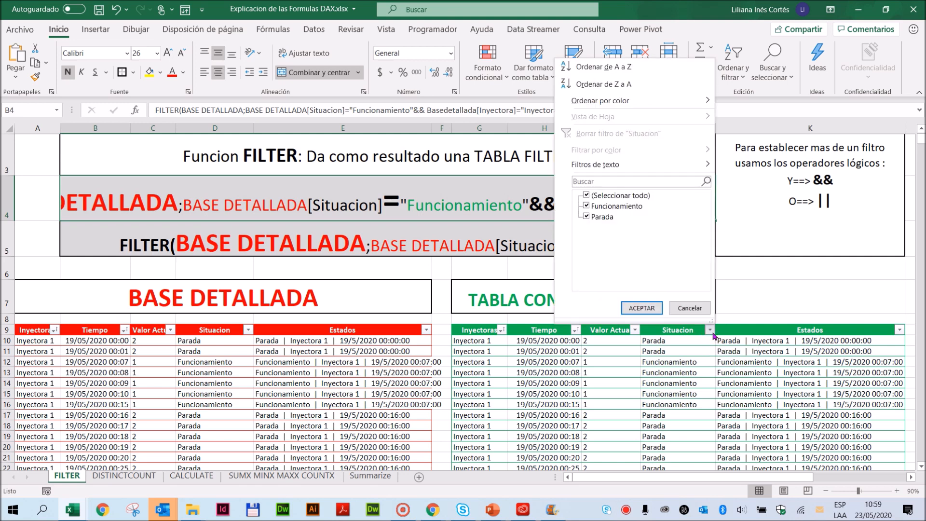
pyautogui.click(586, 218)
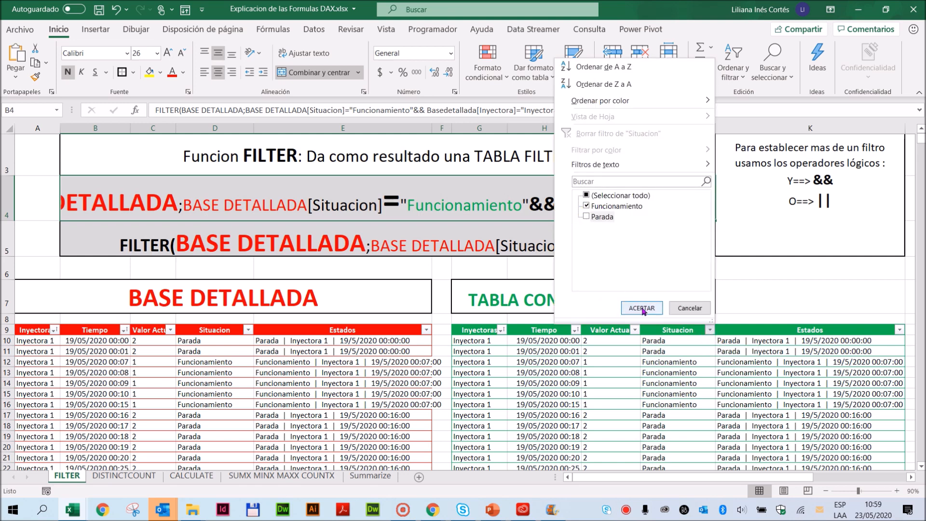
pyautogui.click(639, 308)
pyautogui.click(502, 330)
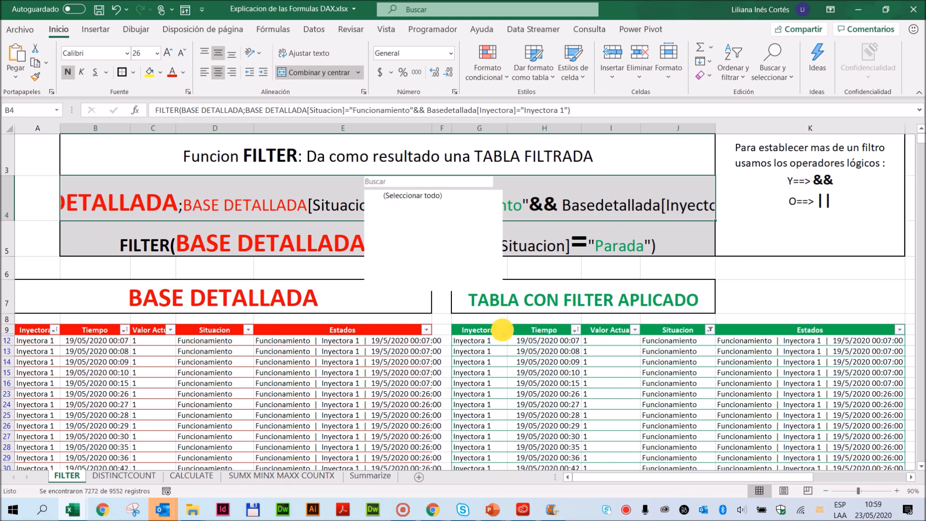
pyautogui.click(379, 193)
pyautogui.click(380, 206)
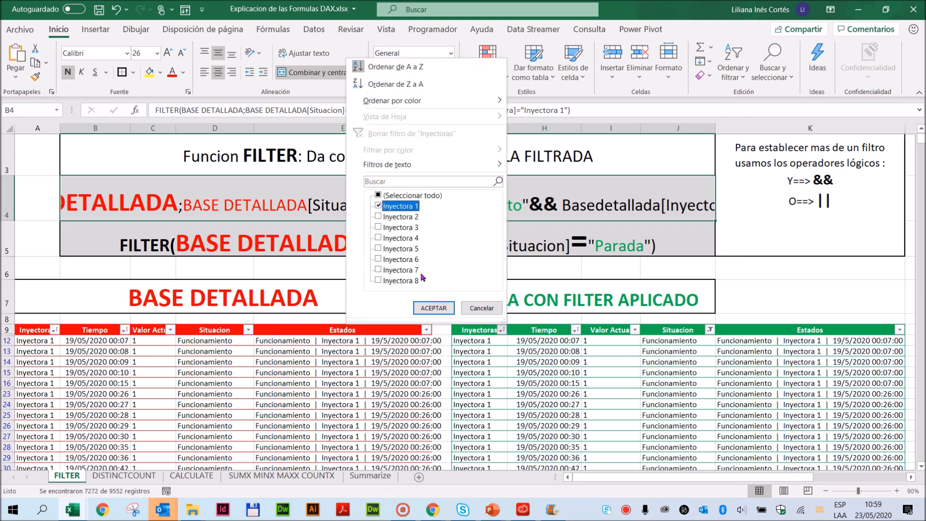
pyautogui.click(427, 309)
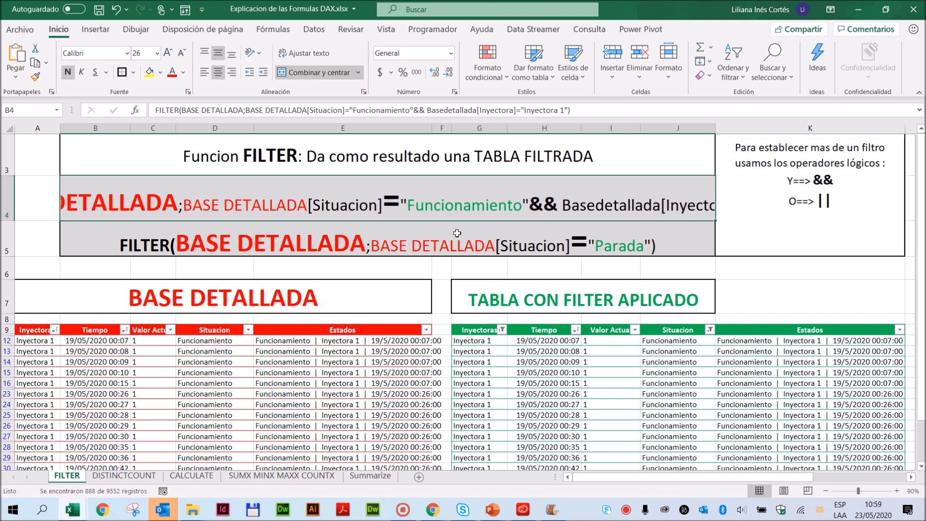
# - Replace the column name in the first condition of the FILTER example with Inyectoras
pyautogui.doubleClick(344, 211)
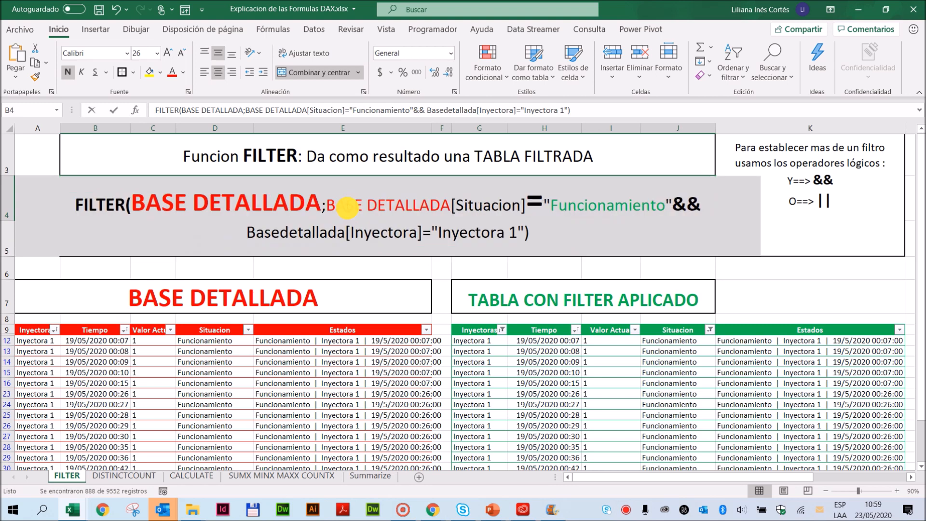
pyautogui.doubleClick(483, 207)
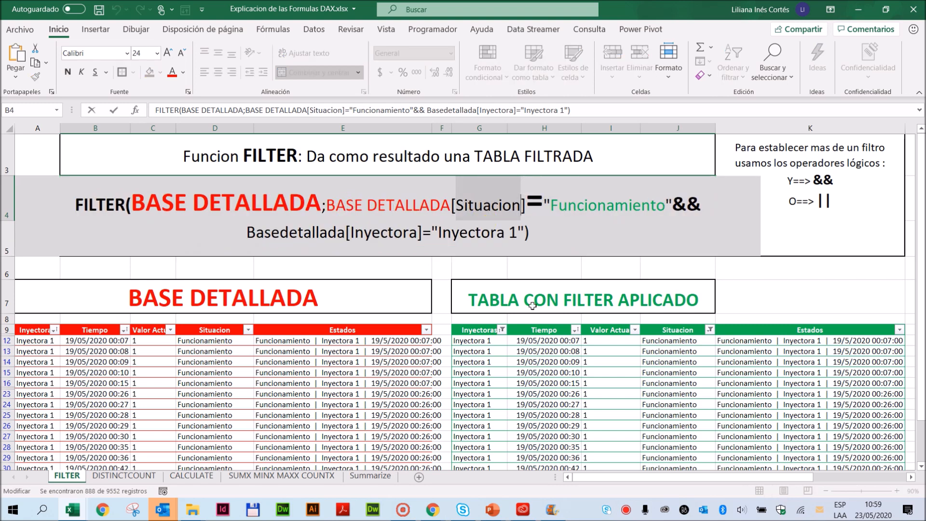
pyautogui.write('Inyector')
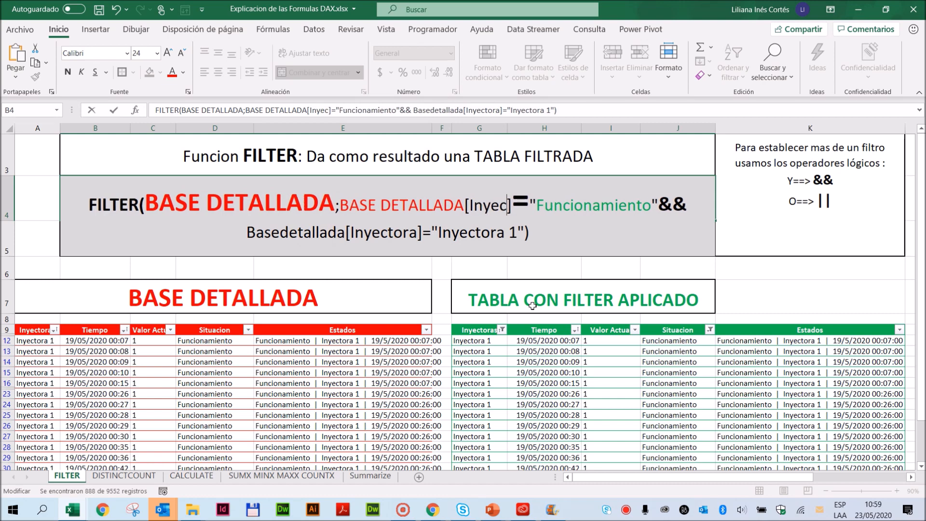
pyautogui.write('a')
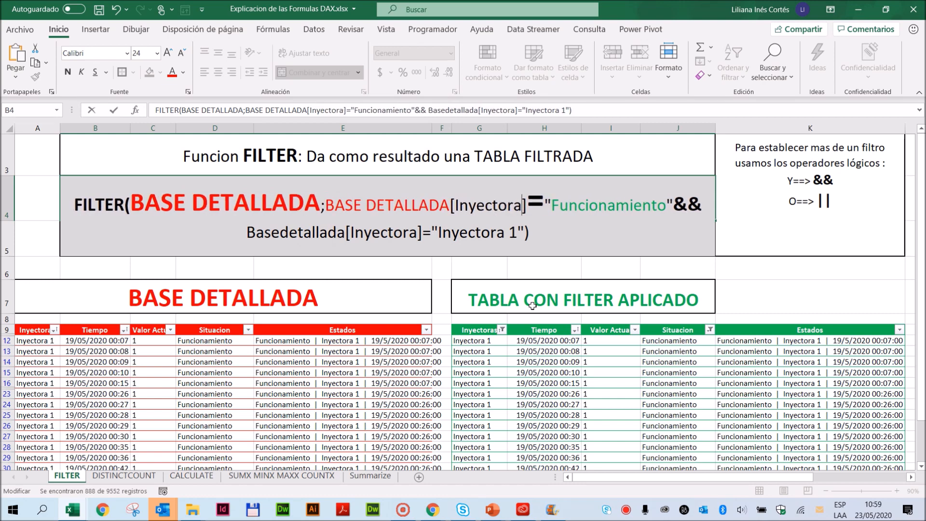
pyautogui.write('s')
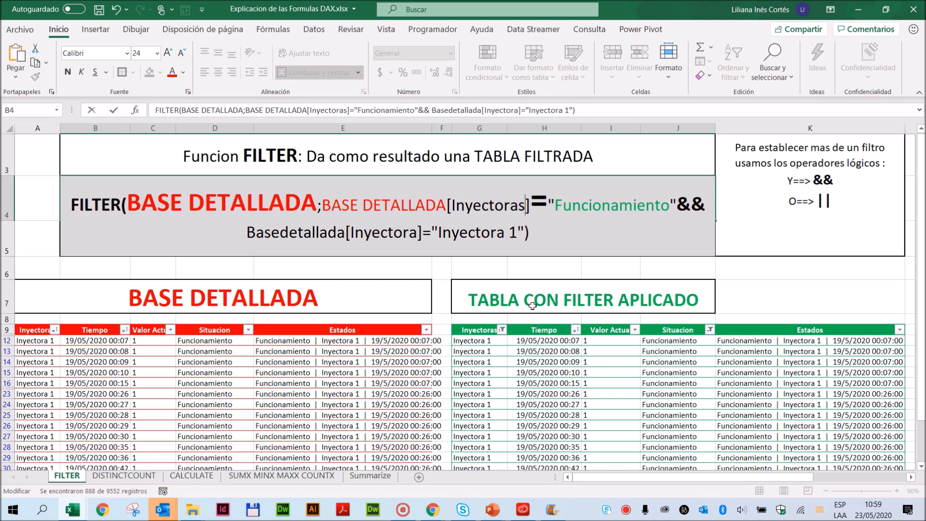
# - Replace the quoted value Funcionamiento in the first condition with Inyectora 1
pyautogui.doubleClick(591, 205)
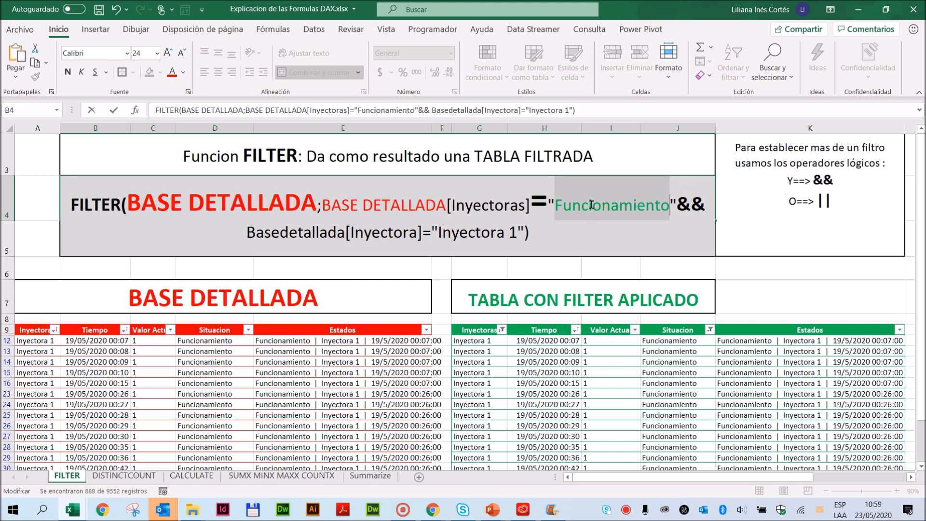
pyautogui.write('Inyectora')
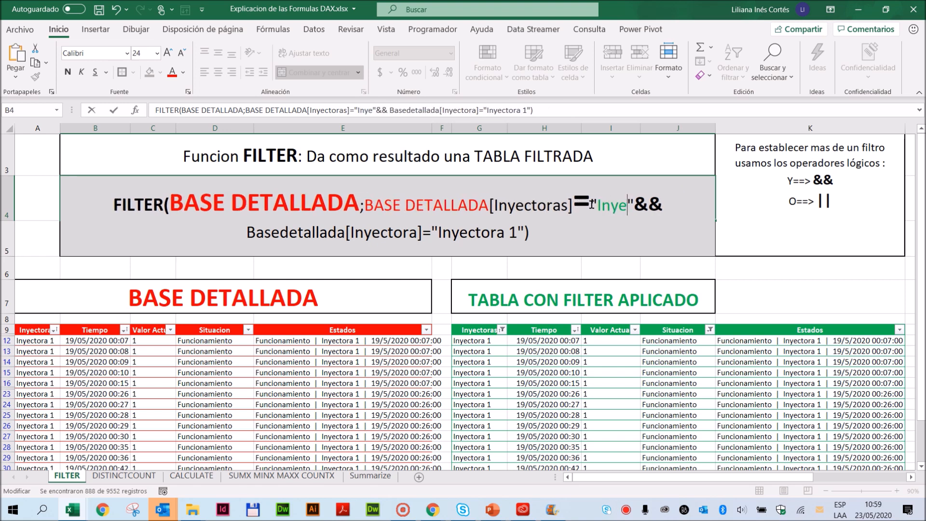
pyautogui.write(' 1')
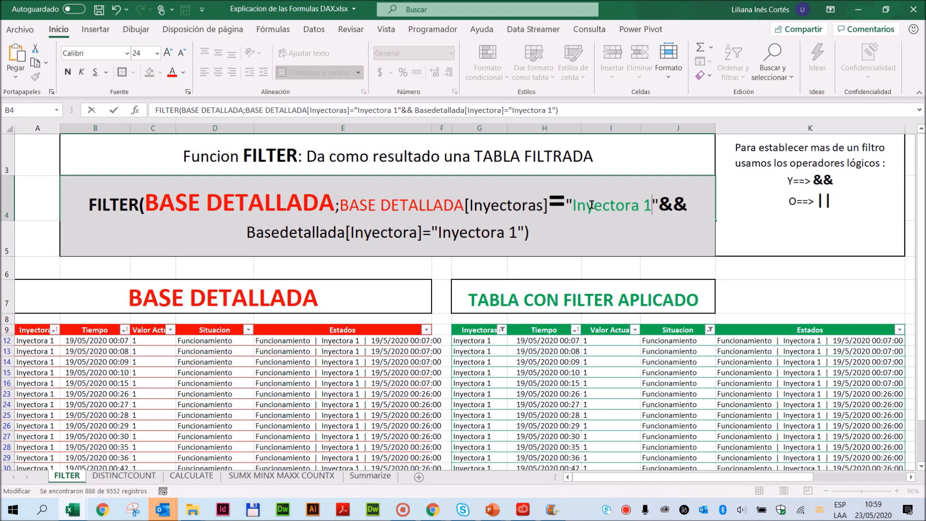
# - Choose the Latin American keyboard layout and replace the closing quote and && after the first condition's Inyectora 1 with ||
pyautogui.doubleClick(673, 198)
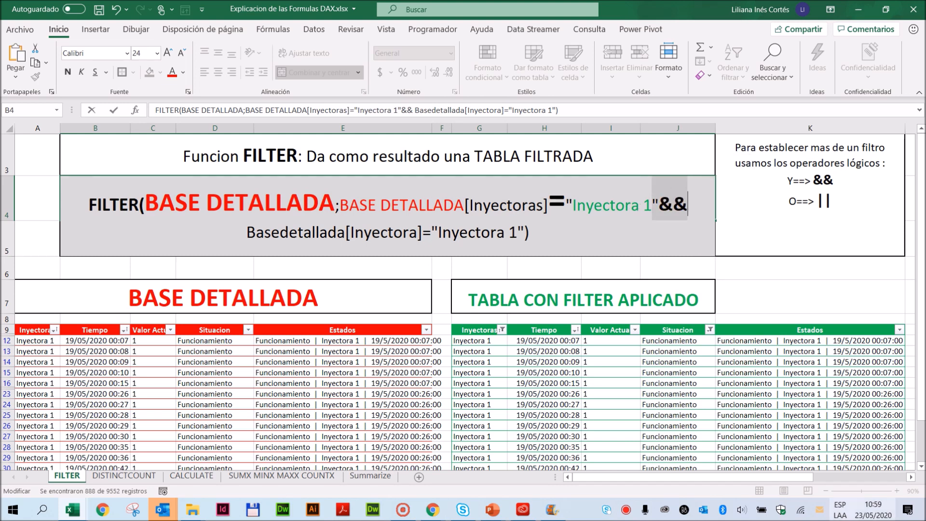
pyautogui.click(840, 514)
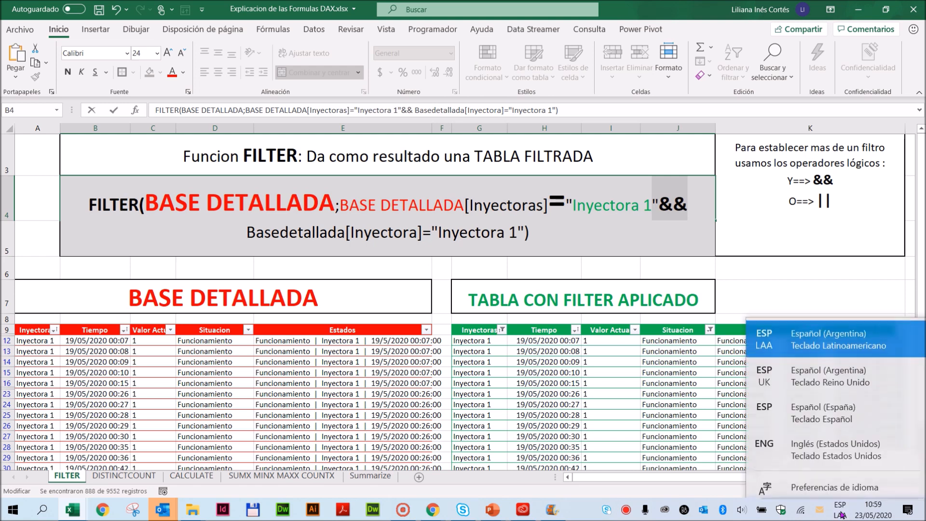
pyautogui.click(829, 339)
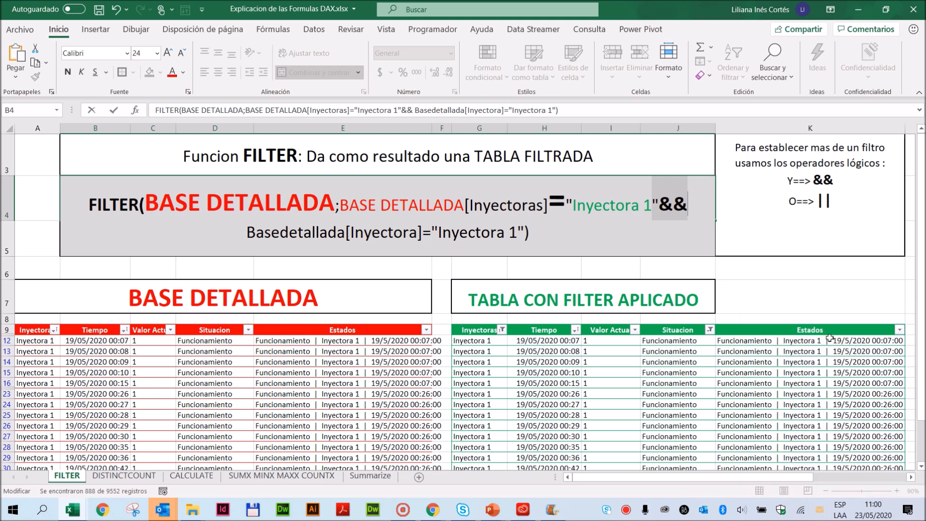
pyautogui.write('°')
pyautogui.press('BackSpace')
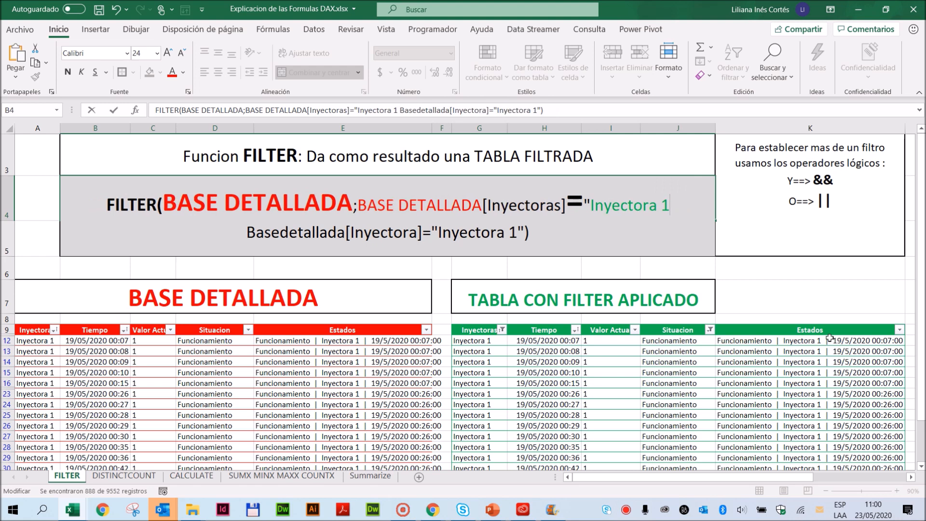
pyautogui.write('||')
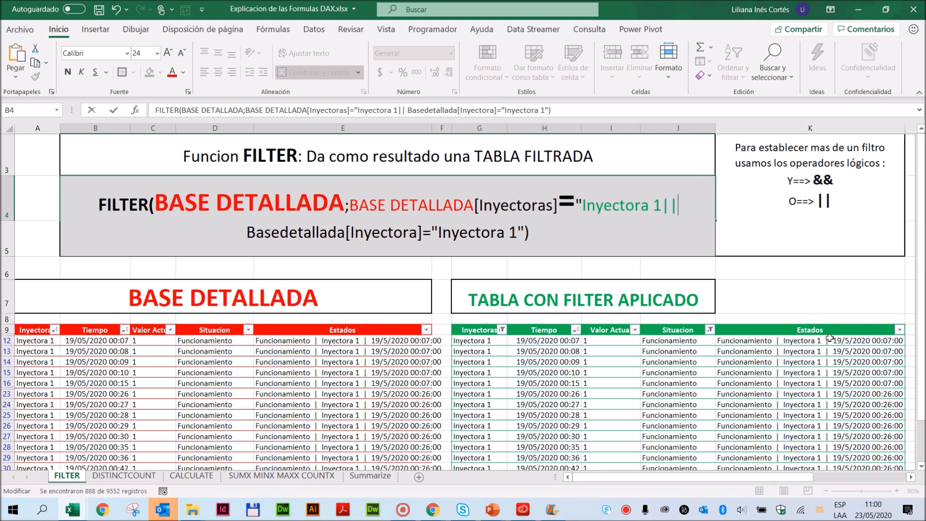
# - Format the || operator in the FILTER example as bold, automatic font colour and size 36
pyautogui.moveTo(662, 207); pyautogui.dragTo(678, 207)
pyautogui.click(68, 71)
pyautogui.click(183, 73)
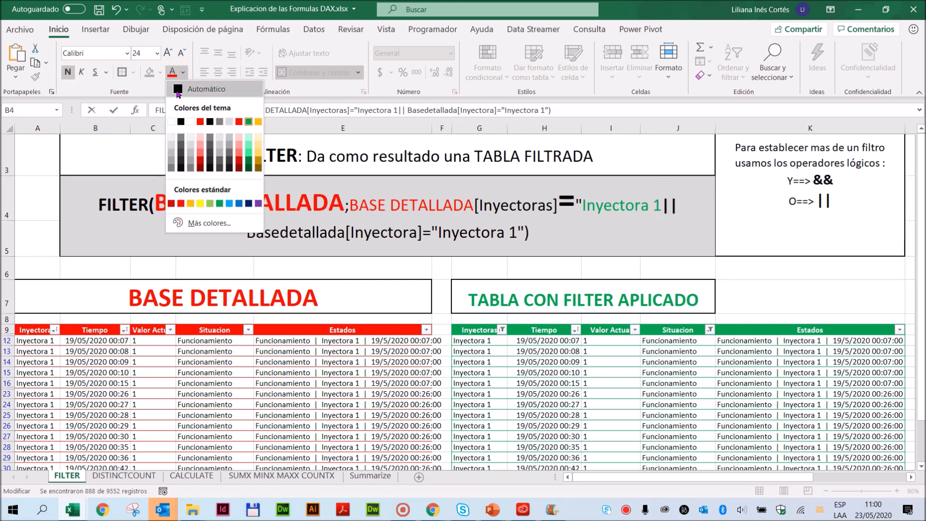
pyautogui.click(177, 89)
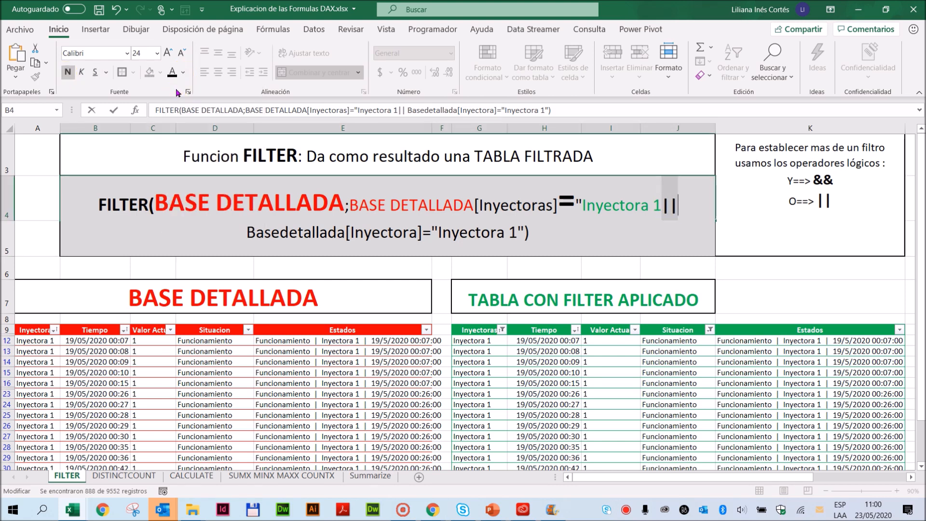
pyautogui.click(168, 52)
pyautogui.click(168, 52)
pyautogui.click(168, 52)
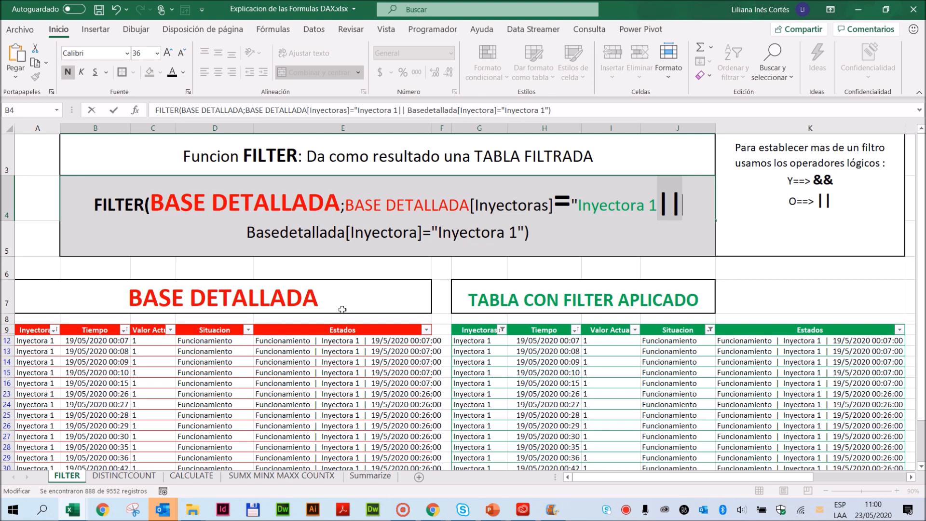
# - Change the second condition of the FILTER example to the column Inyectoras with the value Inyectora 2
pyautogui.click(408, 232)
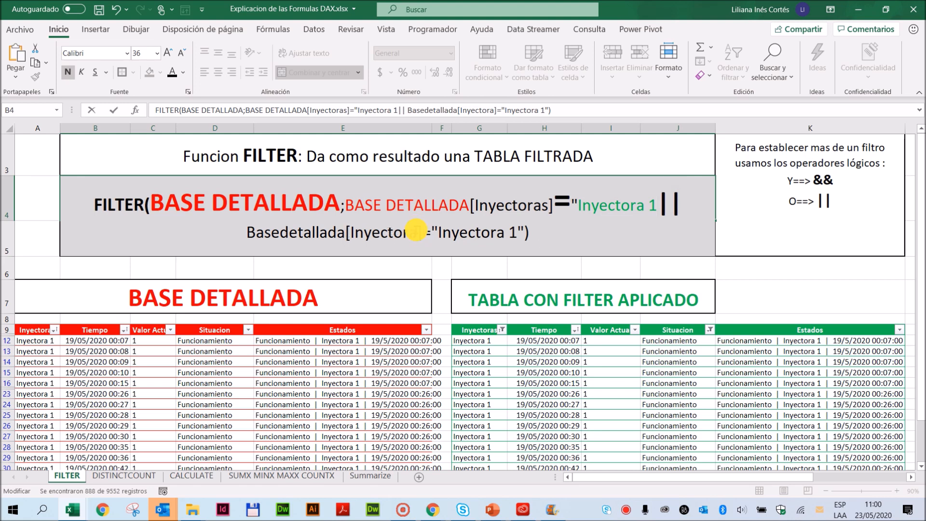
pyautogui.write('s')
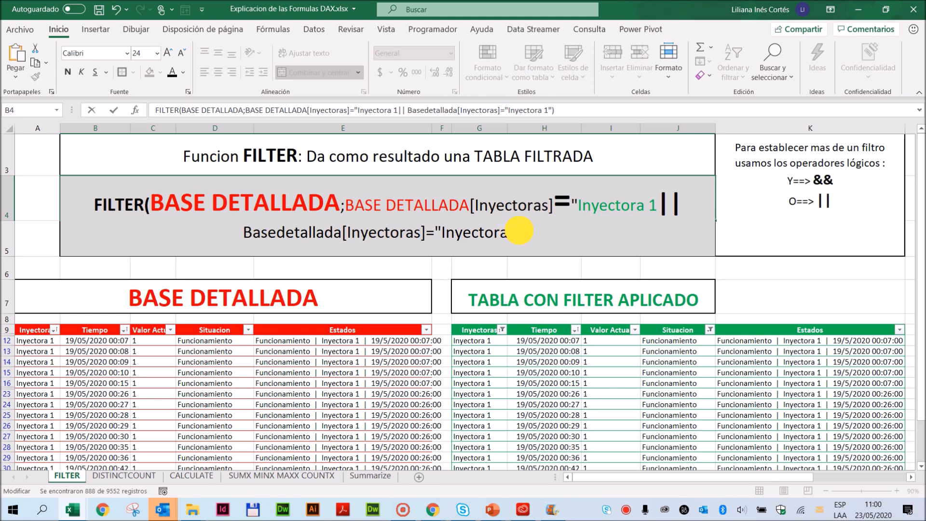
pyautogui.doubleClick(517, 231)
pyautogui.write('2')
# - Demonstrate the comparison operators <>, >= and finally <= in place of the first condition's equals sign
pyautogui.doubleClick(562, 202)
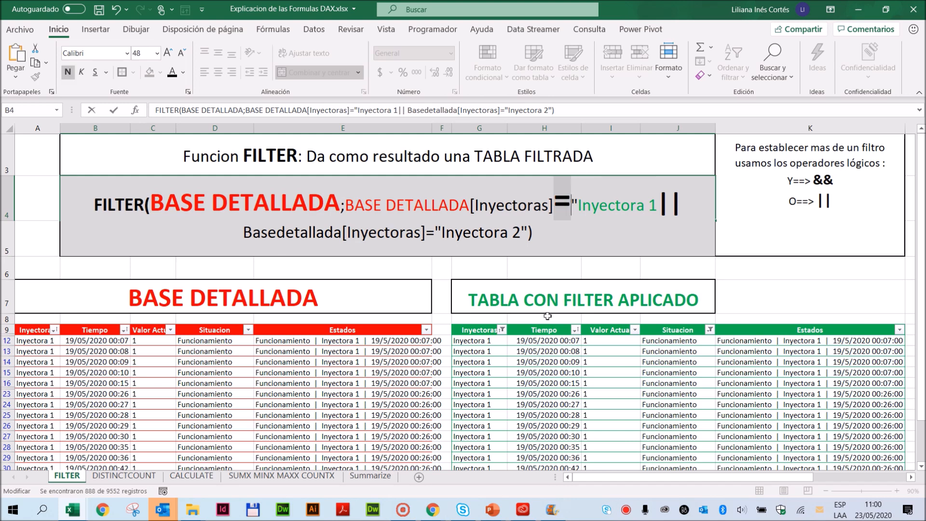
pyautogui.write('<>')
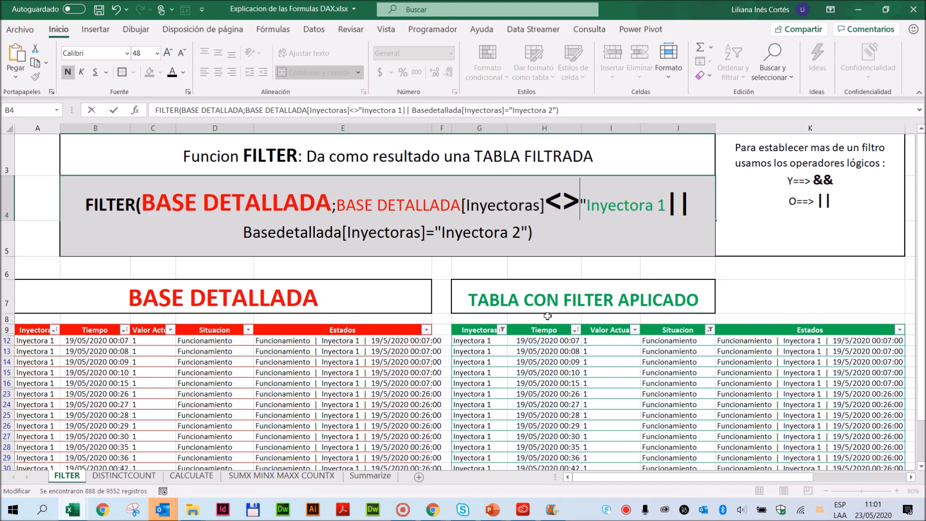
pyautogui.press('BackSpace')
pyautogui.press('BackSpace')
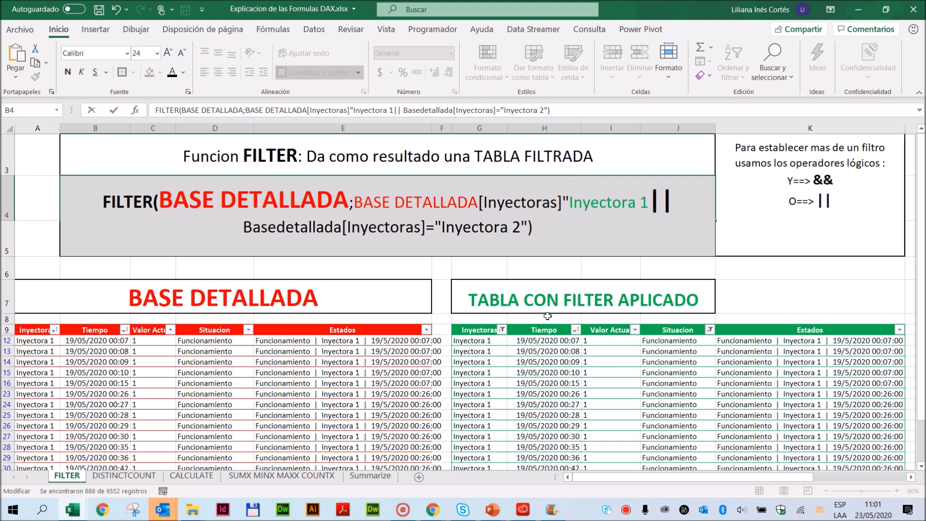
pyautogui.write('>=')
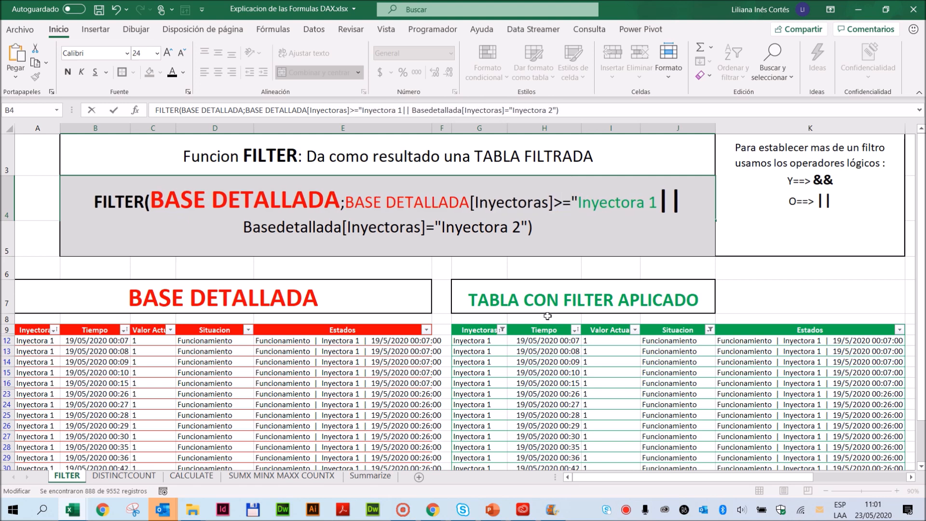
pyautogui.press('BackSpace')
pyautogui.press('BackSpace')
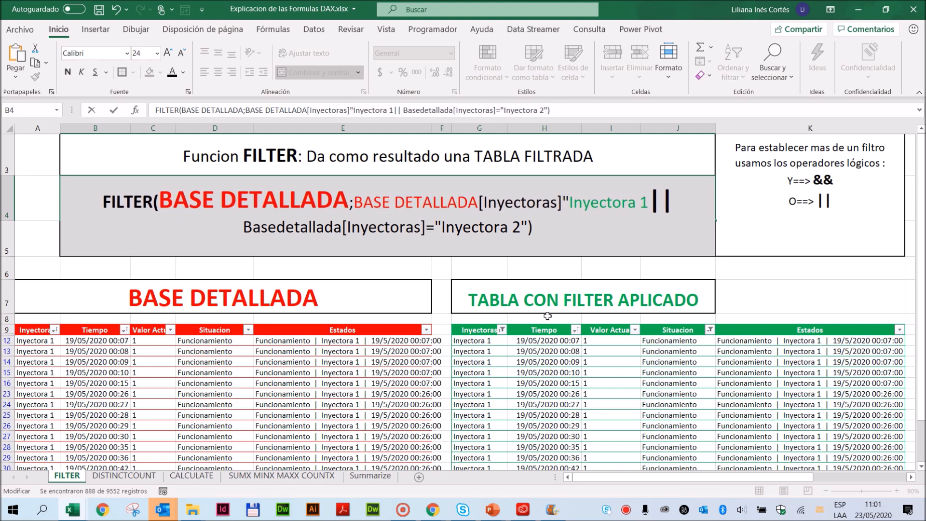
pyautogui.write('<=')
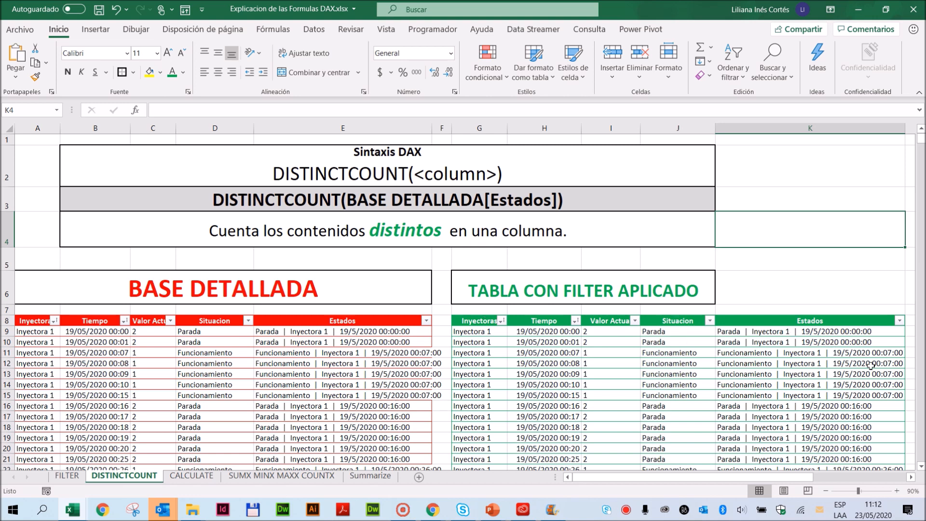
# - Examine the list of distinct Estados values in the TABLA CON FILTER APLICADO table and compare it with the repeated states in its rows
pyautogui.click(900, 320)
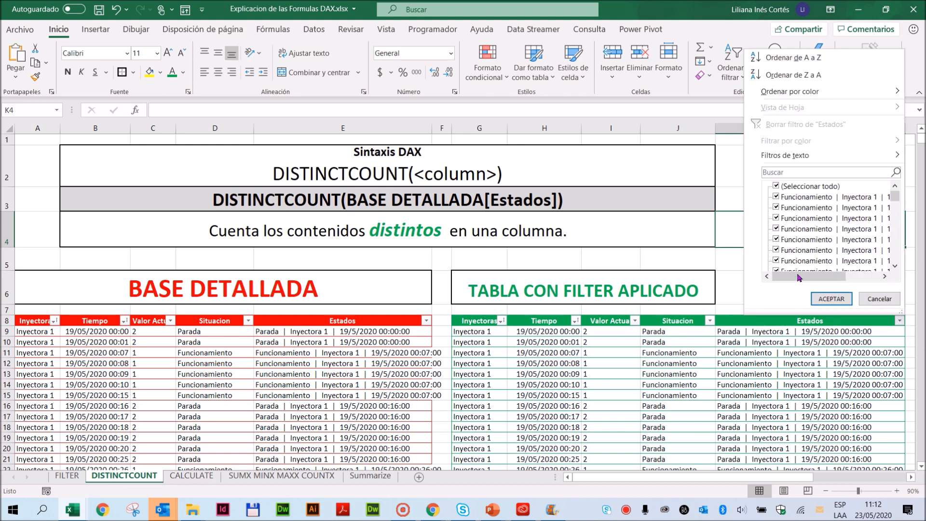
pyautogui.moveTo(801, 276); pyautogui.dragTo(836, 274)
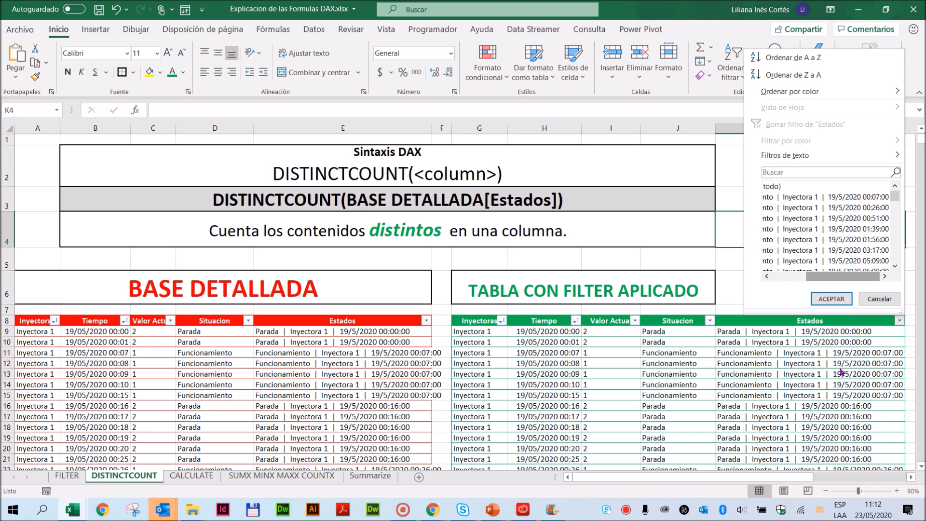
pyautogui.scroll(-13, 845, 374)
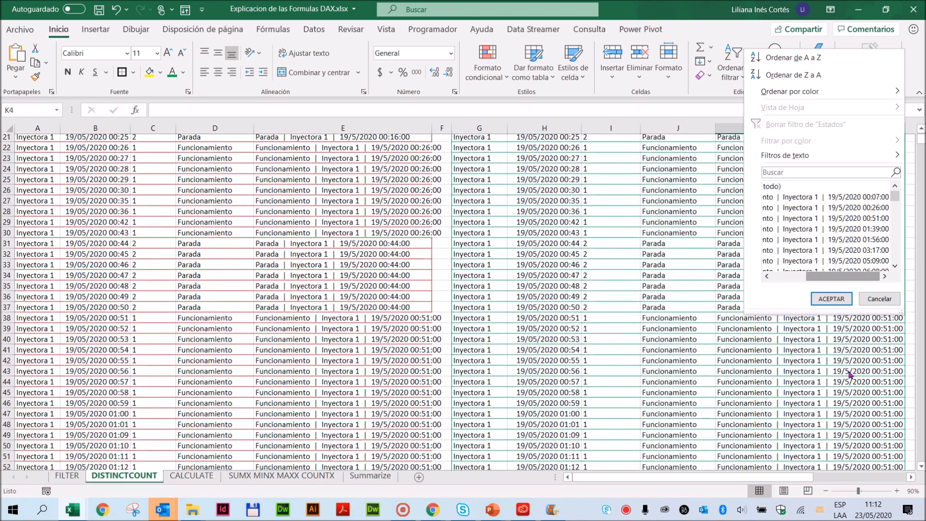
pyautogui.scroll(-20, 849, 375)
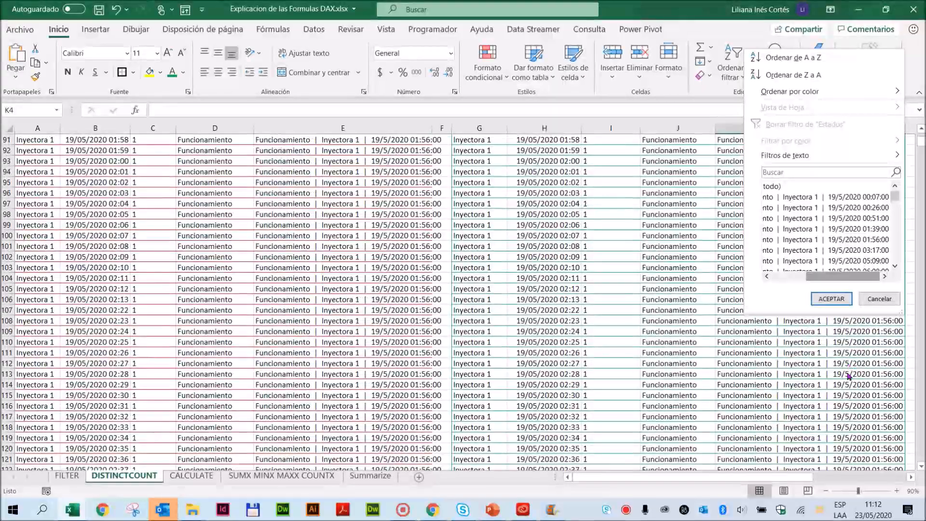
pyautogui.scroll(-20, 849, 378)
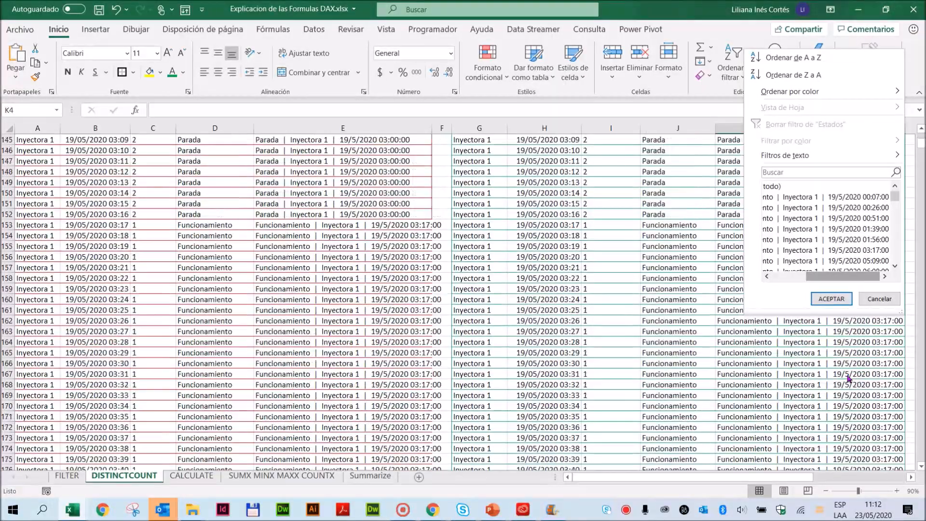
# - Add a totals row to the TABLA CON FILTER APLICADO table and set its Estados total to Recuento
pyautogui.click(820, 386)
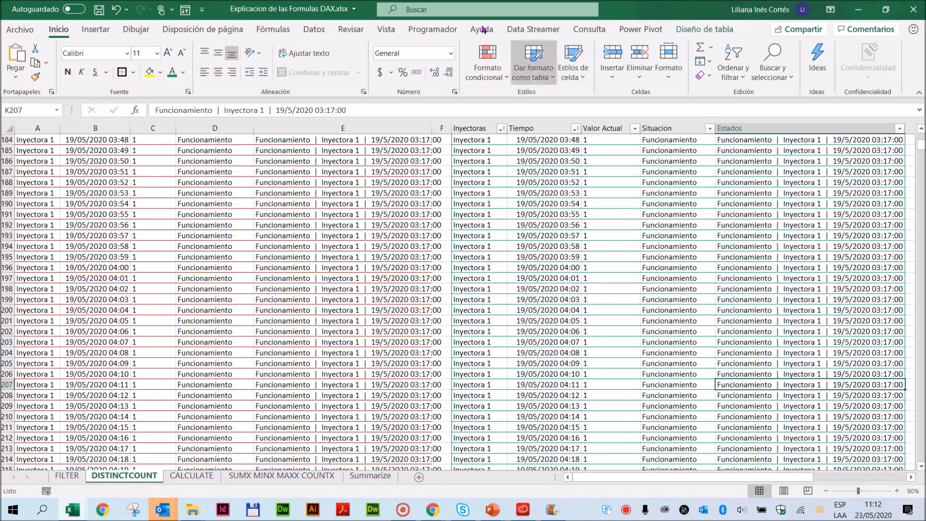
pyautogui.click(705, 29)
pyautogui.click(479, 61)
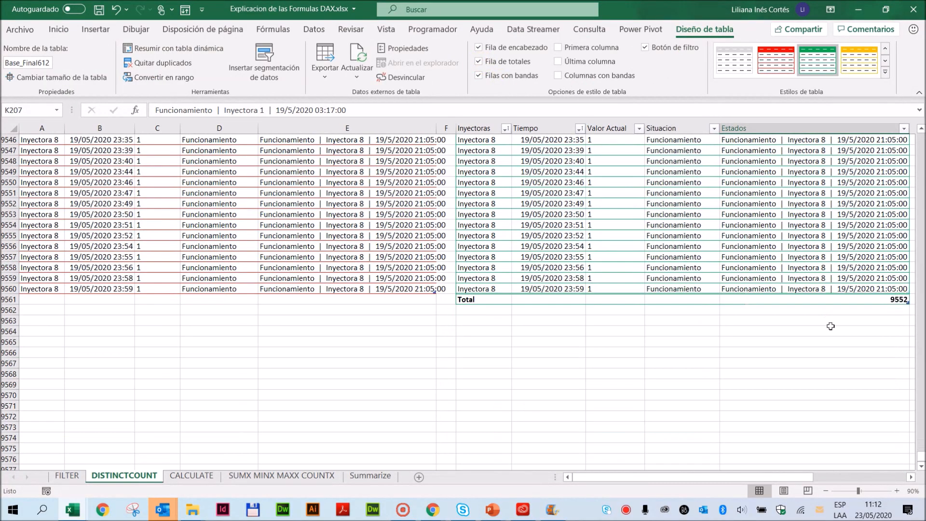
pyautogui.click(892, 300)
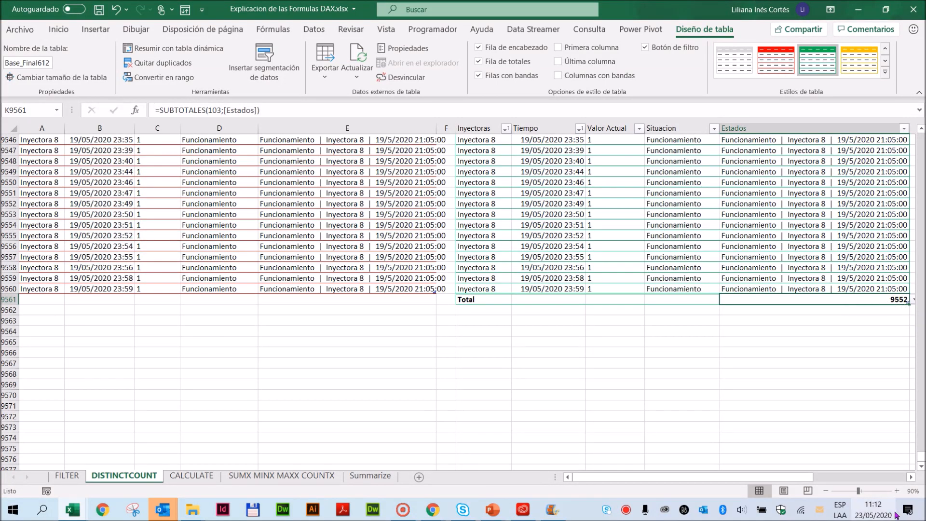
pyautogui.click(911, 477)
pyautogui.click(870, 300)
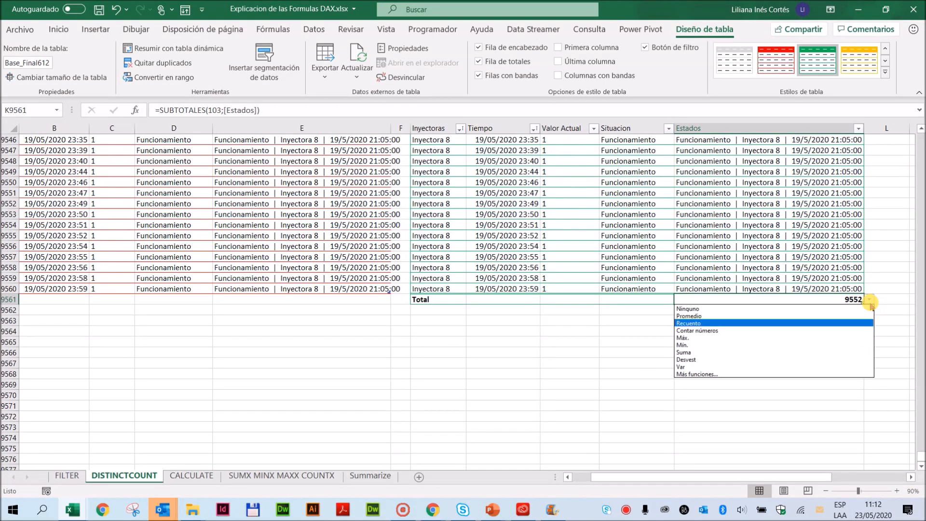
pyautogui.click(713, 322)
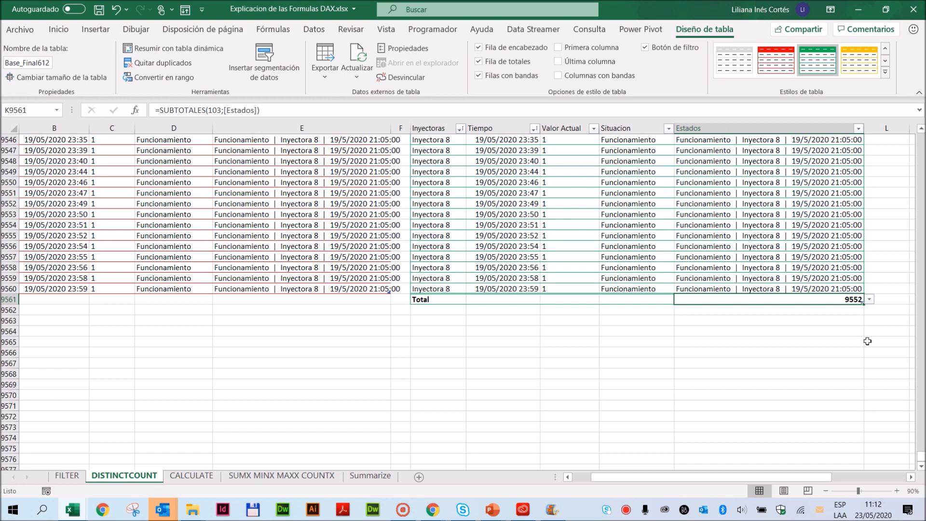
# - Select the repeated Estados values in the last seven data rows of the green table, then return to the DISTINCTCOUNT syntax heading
pyautogui.moveTo(815, 289); pyautogui.dragTo(810, 229)
pyautogui.scroll(6, 767, 295)
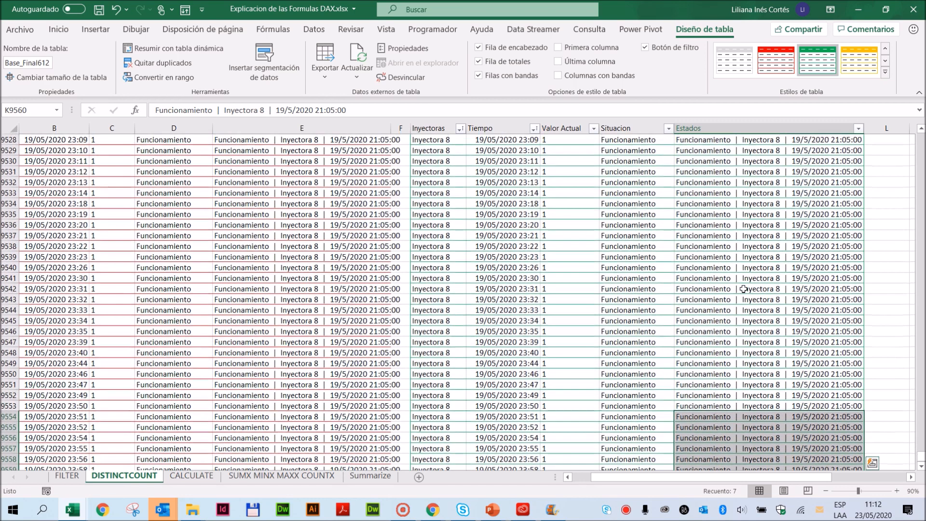
pyautogui.moveTo(920, 458); pyautogui.dragTo(920, 140)
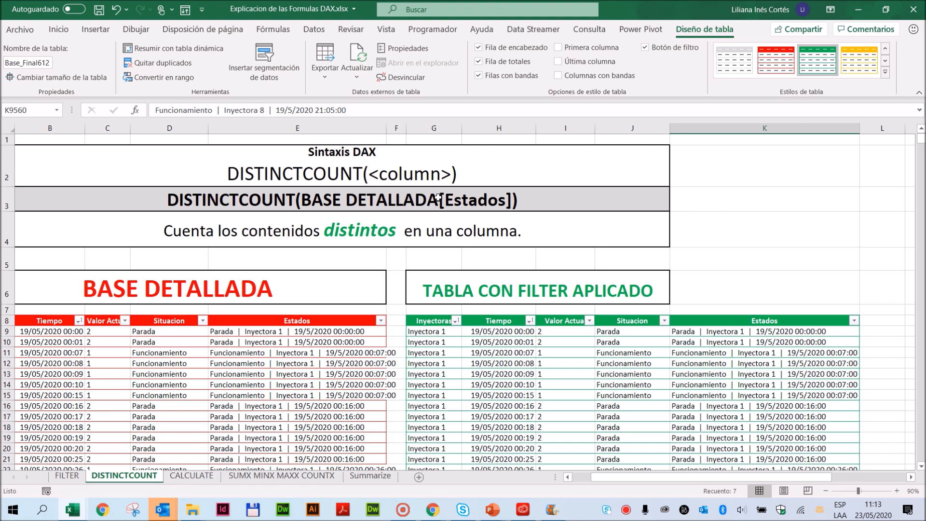
# - Filter the Situacion column of the BASE DETALLADA table to show only Parada
pyautogui.click(296, 319)
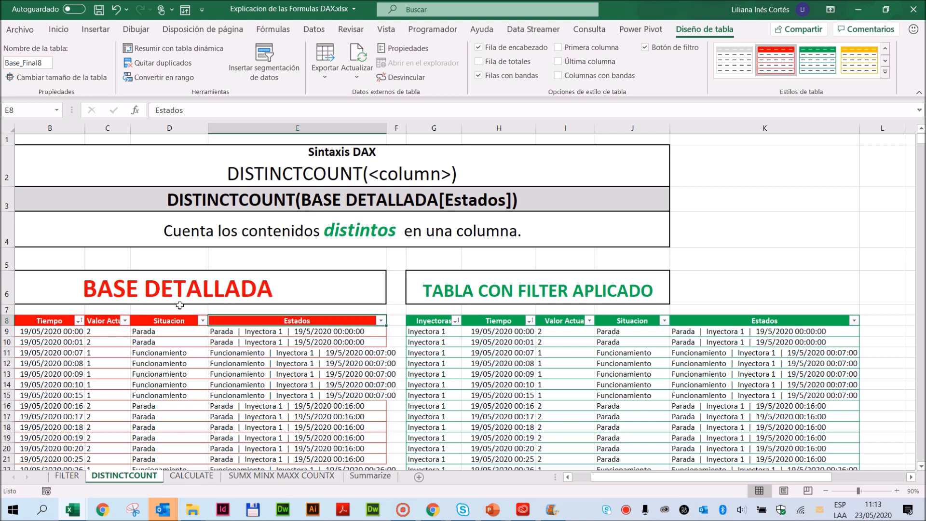
pyautogui.click(158, 319)
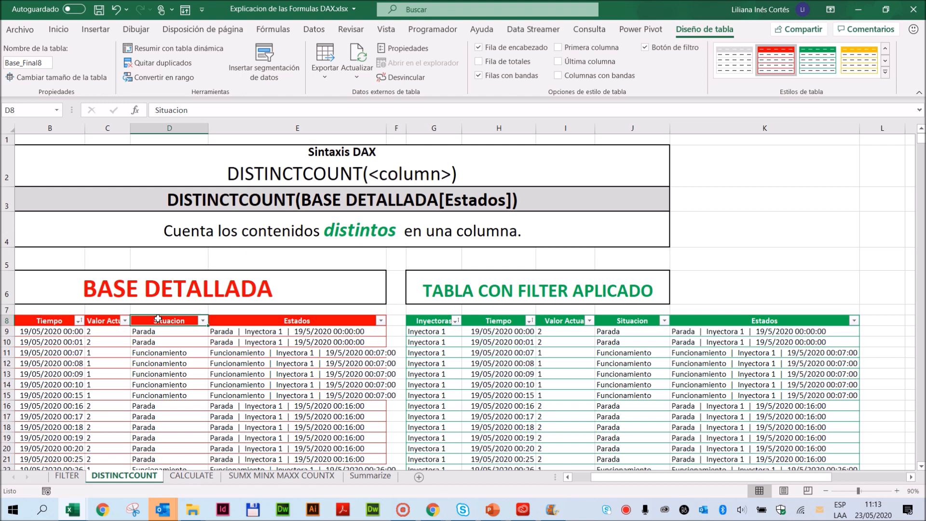
pyautogui.click(202, 320)
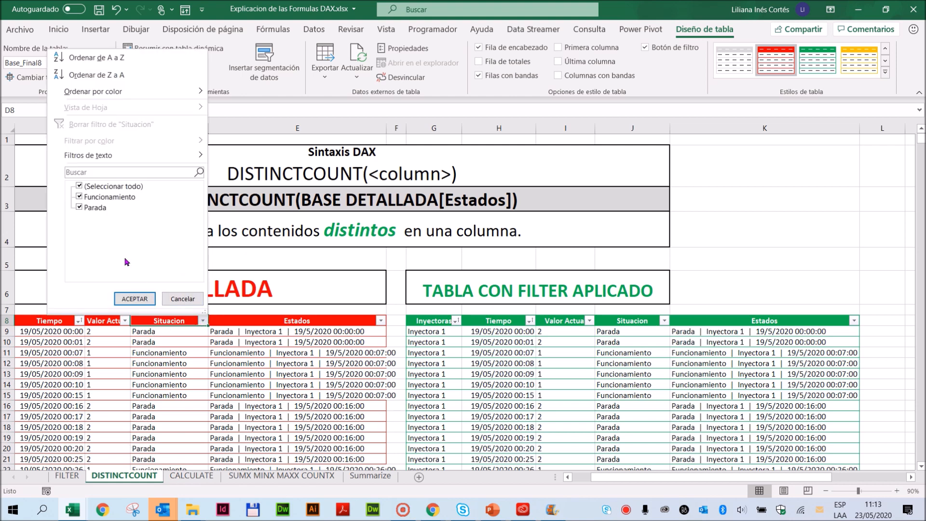
pyautogui.click(79, 187)
pyautogui.click(79, 208)
pyautogui.click(134, 299)
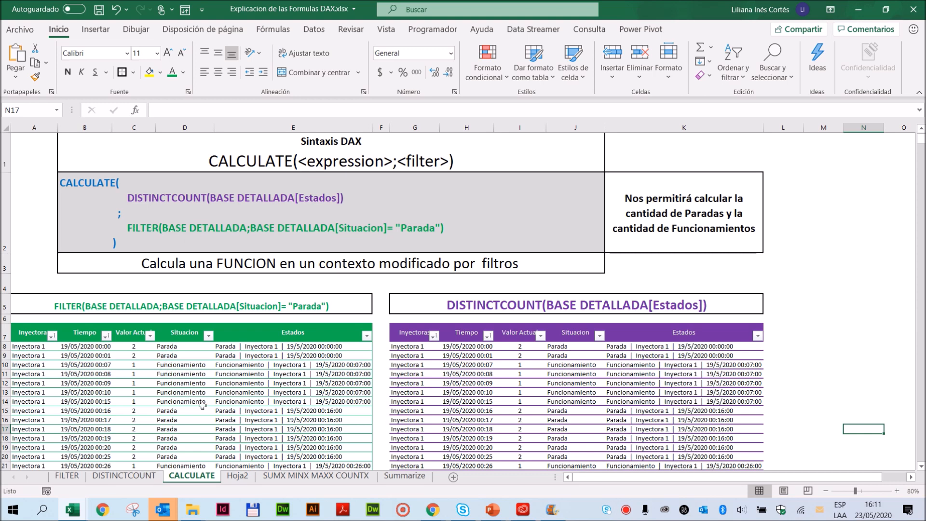
# - On the CALCULATE sheet, filter the Situacion column of the purple DISTINCTCOUNT table to Parada by excluding Funcionamiento
pyautogui.click(208, 335)
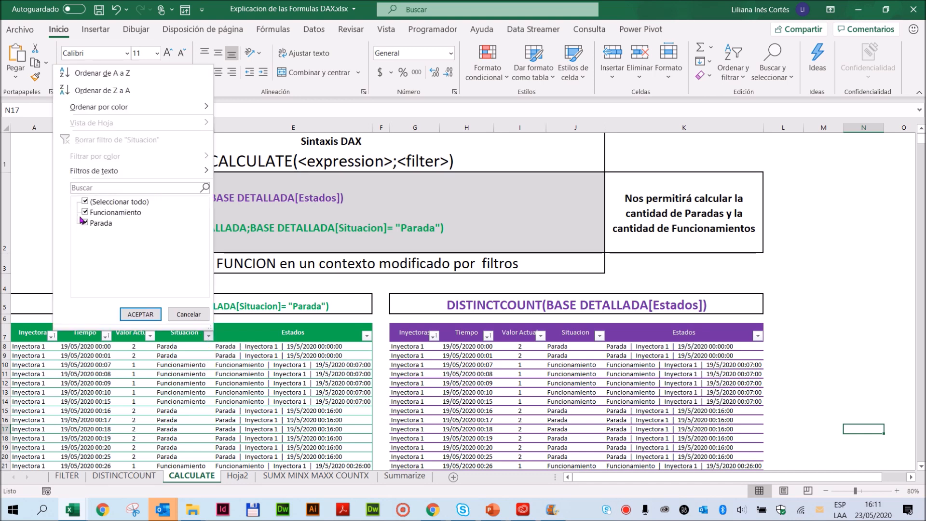
pyautogui.click(496, 440)
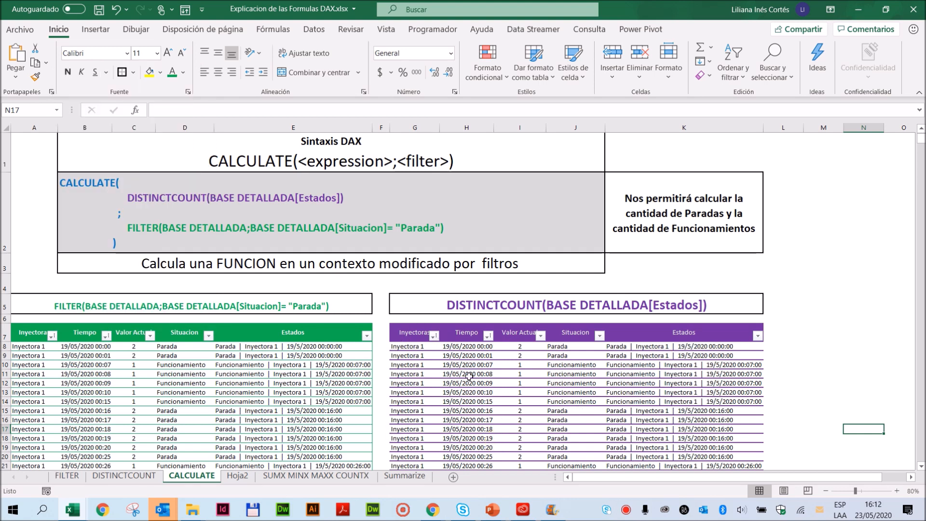
pyautogui.click(599, 335)
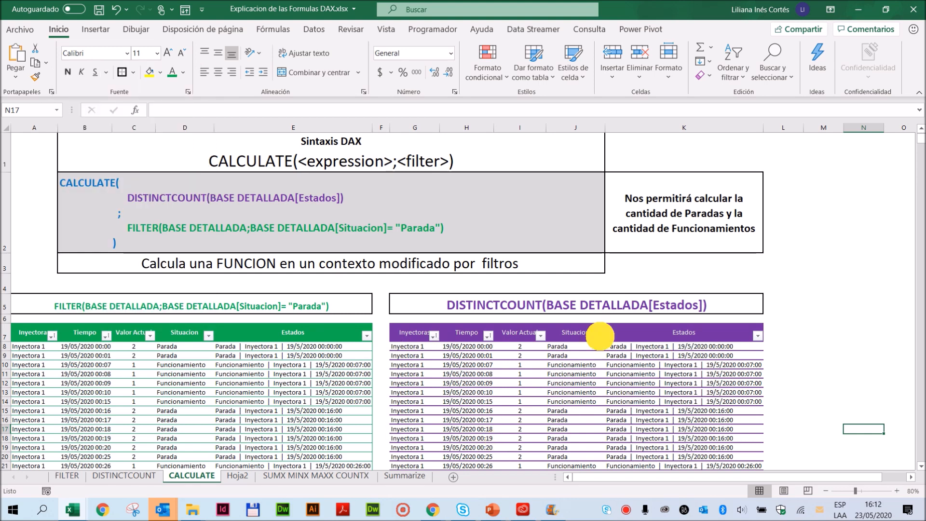
pyautogui.click(476, 212)
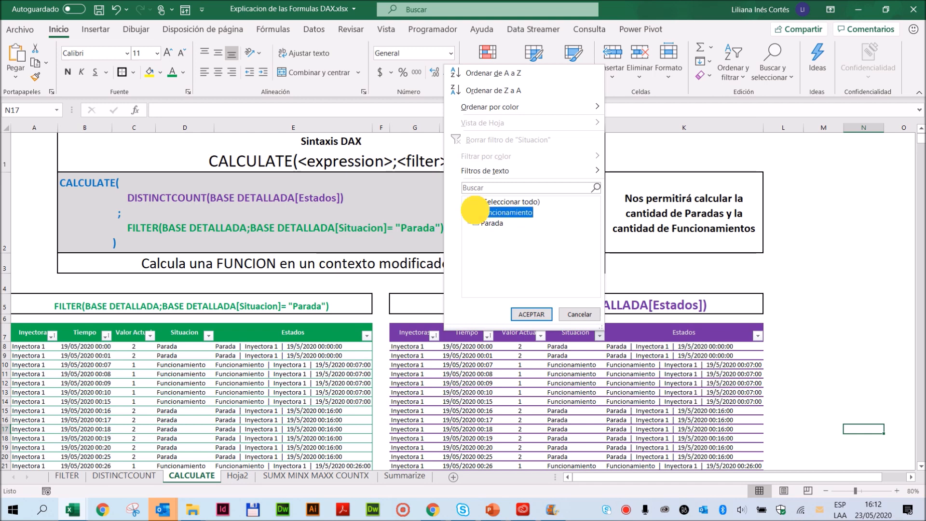
pyautogui.click(526, 313)
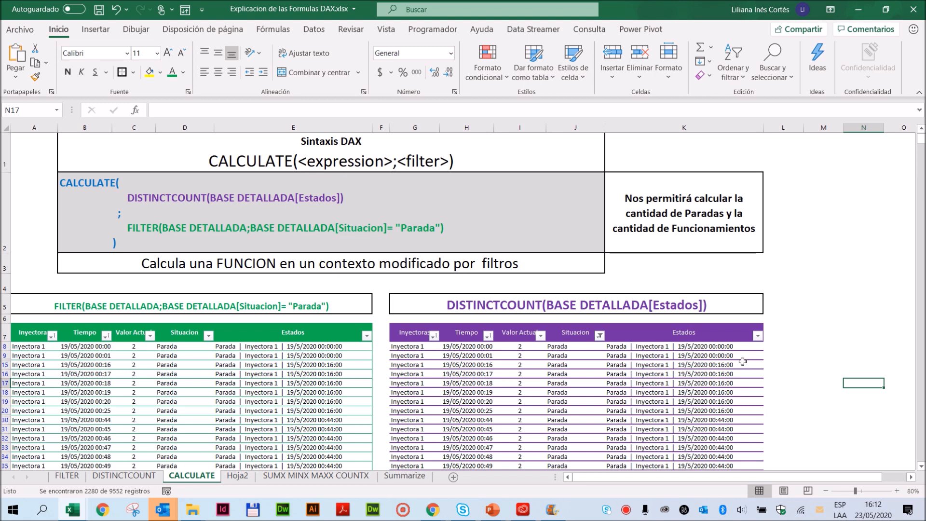
# - Highlight the repeated Parada entries in the first visible rows of the purple table's Estados column, then select its header
pyautogui.moveTo(738, 366); pyautogui.dragTo(742, 410)
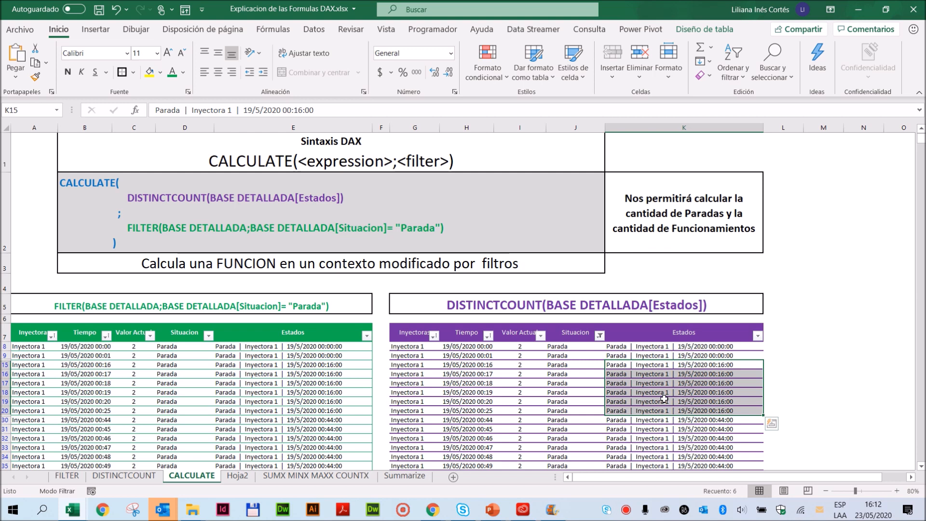
pyautogui.moveTo(688, 346); pyautogui.dragTo(689, 392)
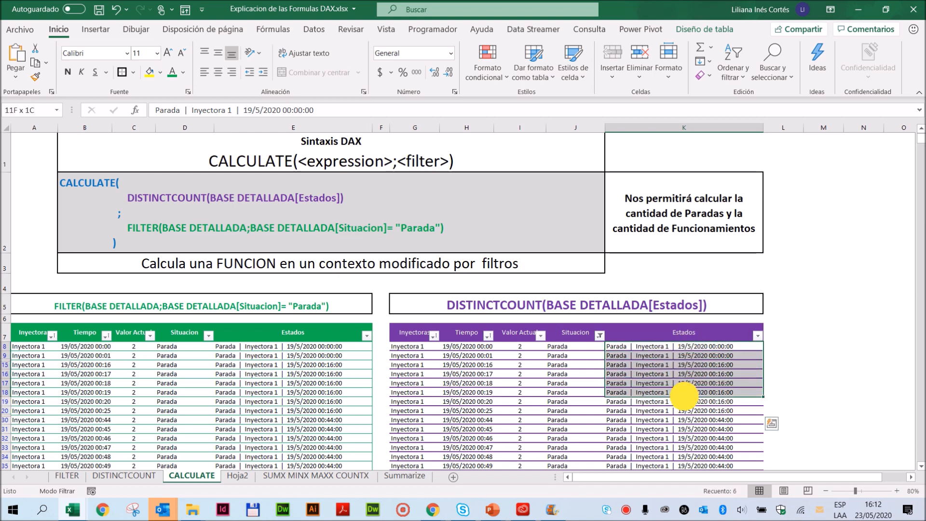
pyautogui.click(685, 334)
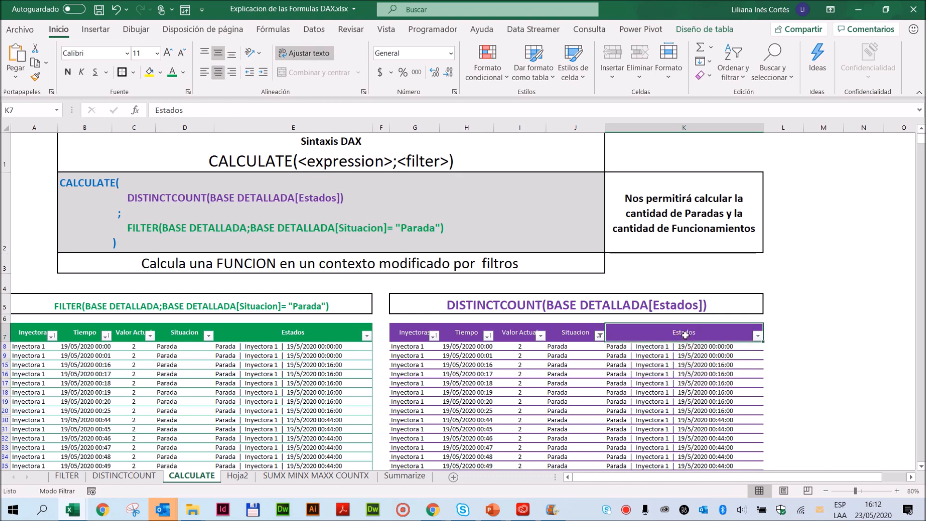
# - Try to remove duplicates from the filtered purple table with only the Estados column as the criterion
pyautogui.click(685, 324)
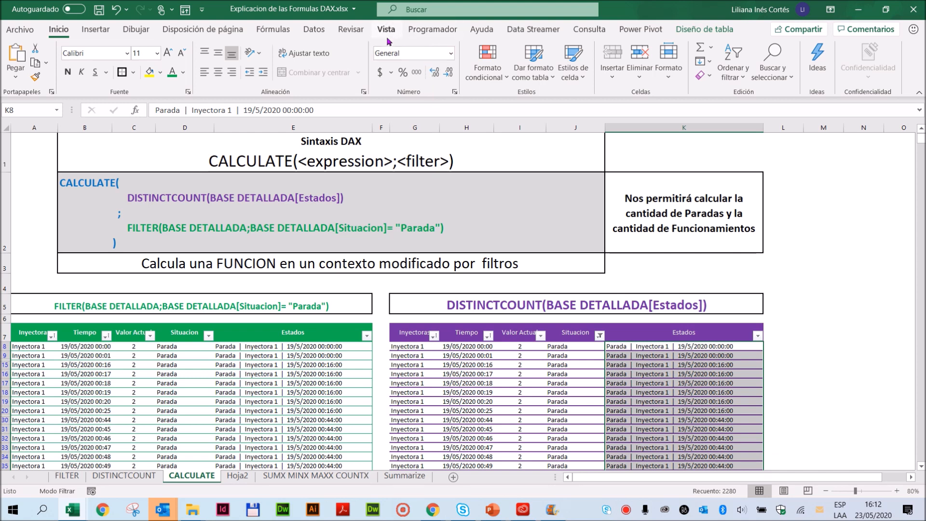
pyautogui.click(314, 30)
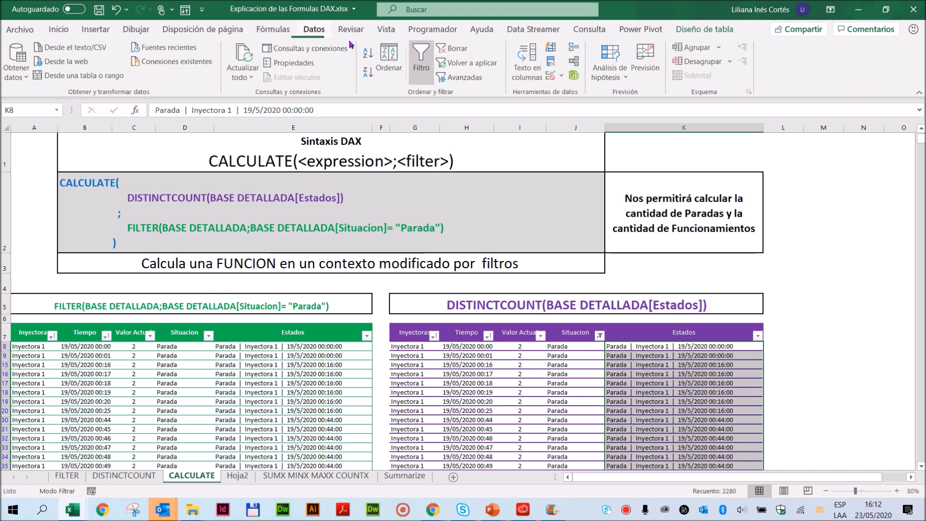
pyautogui.click(554, 62)
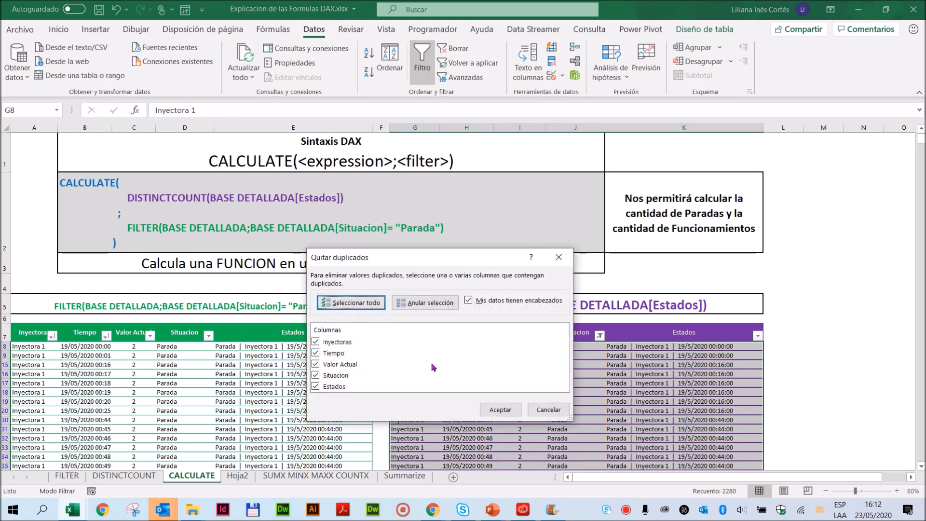
pyautogui.click(318, 342)
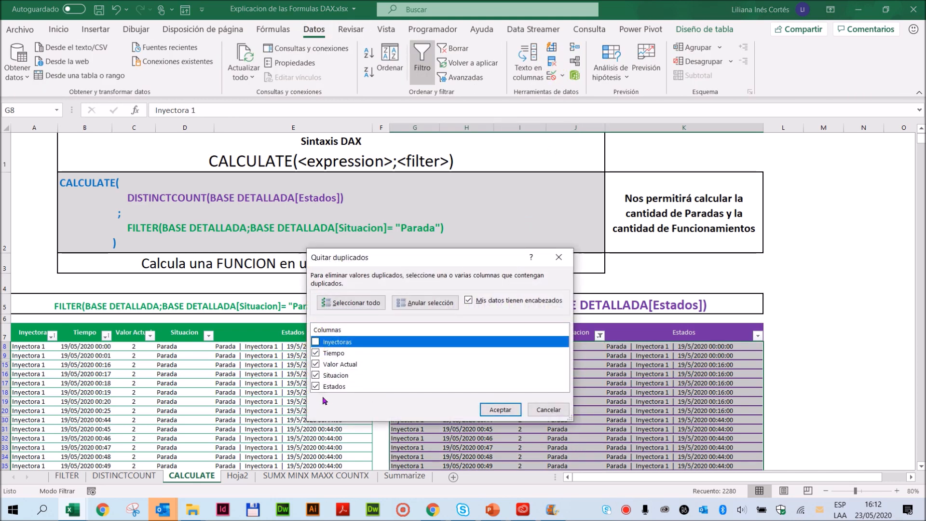
pyautogui.click(315, 352)
pyautogui.click(316, 364)
pyautogui.click(316, 375)
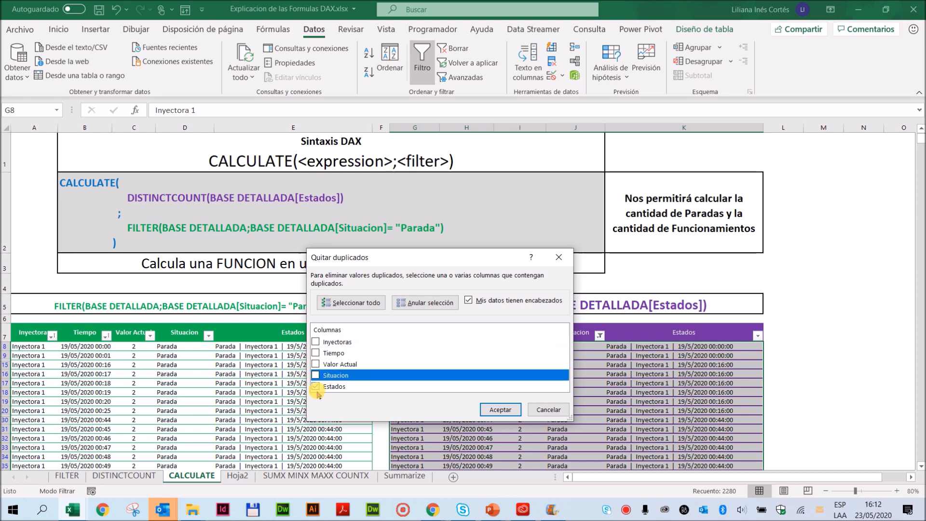
pyautogui.click(500, 409)
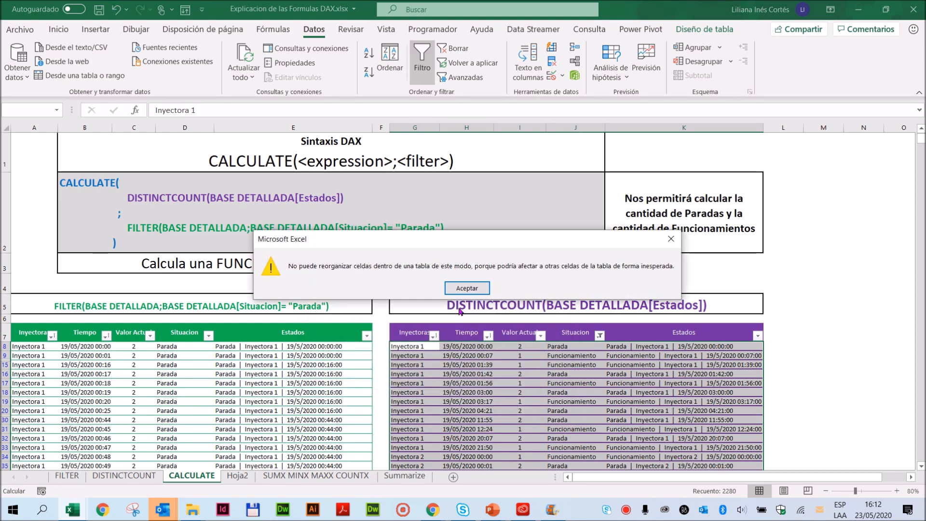
pyautogui.click(466, 288)
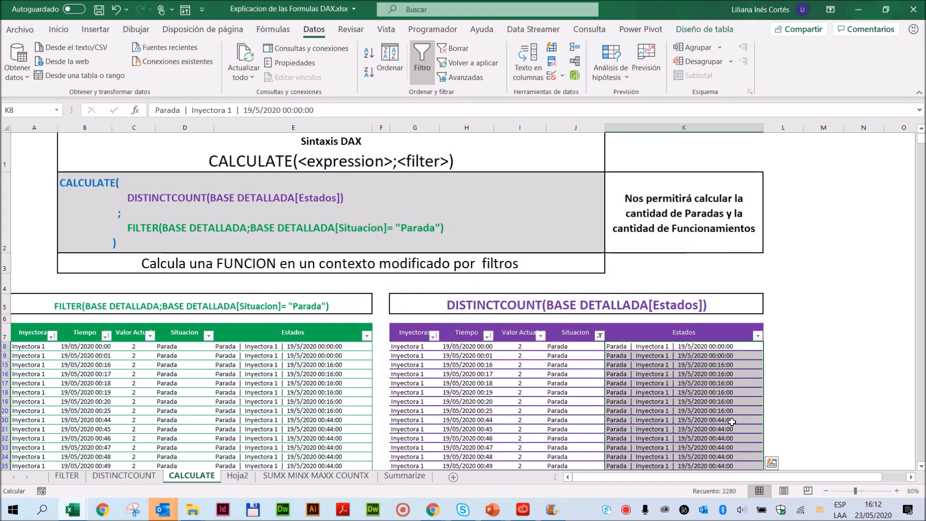
# - Restore all values in the Situacion filter of the purple DISTINCTCOUNT table
pyautogui.click(600, 335)
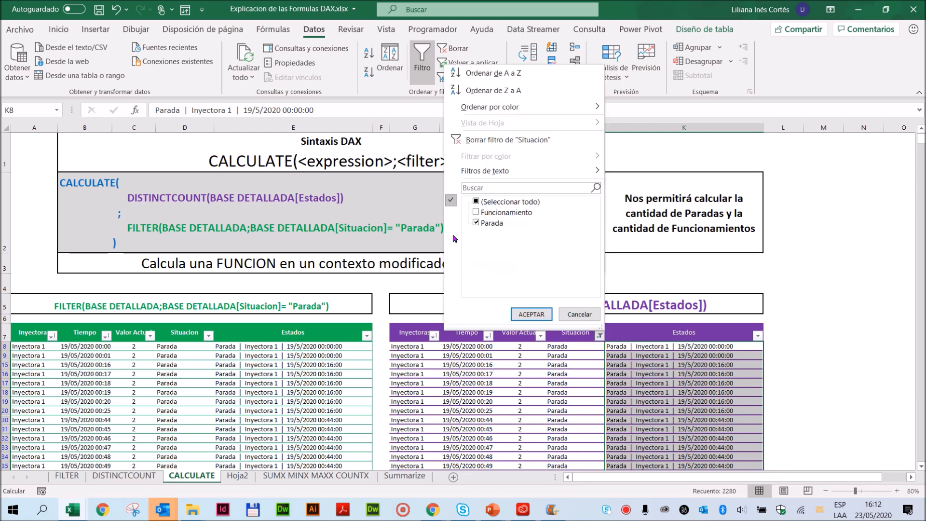
pyautogui.click(477, 223)
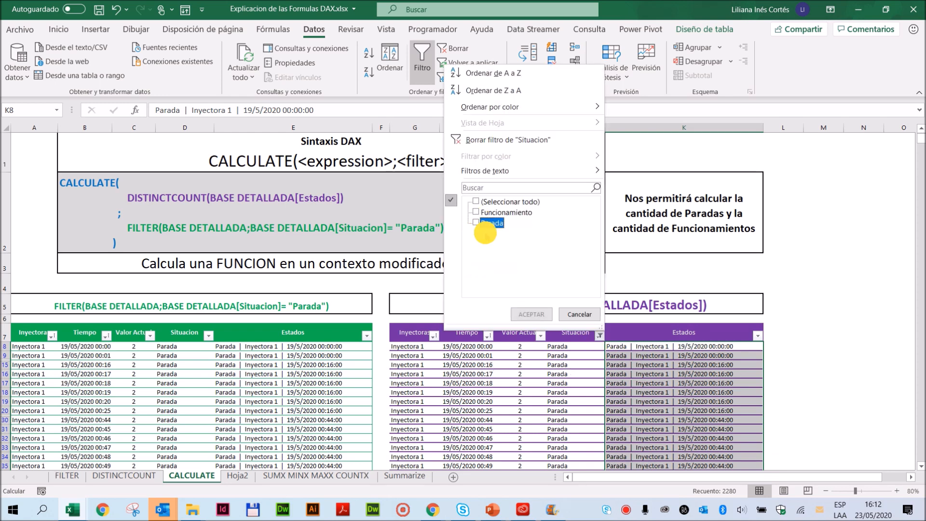
pyautogui.click(476, 201)
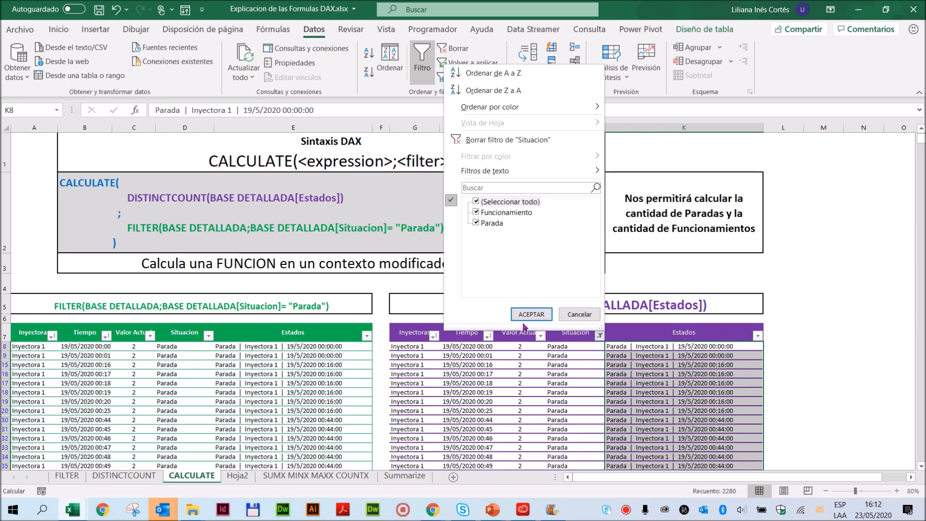
pyautogui.click(531, 314)
# - Remove duplicates from the unfiltered purple DISTINCTCOUNT table with only the Estados column as the criterion
pyautogui.click(695, 321)
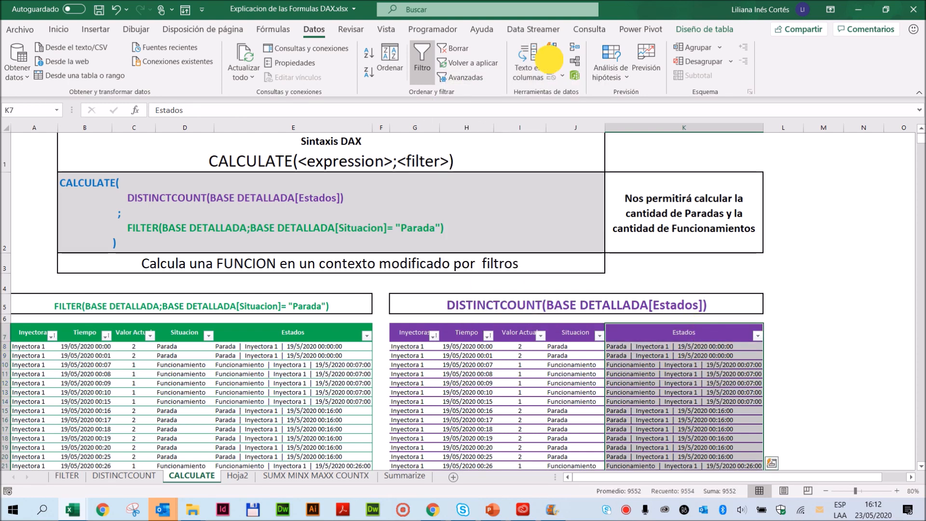
pyautogui.click(552, 61)
pyautogui.click(315, 342)
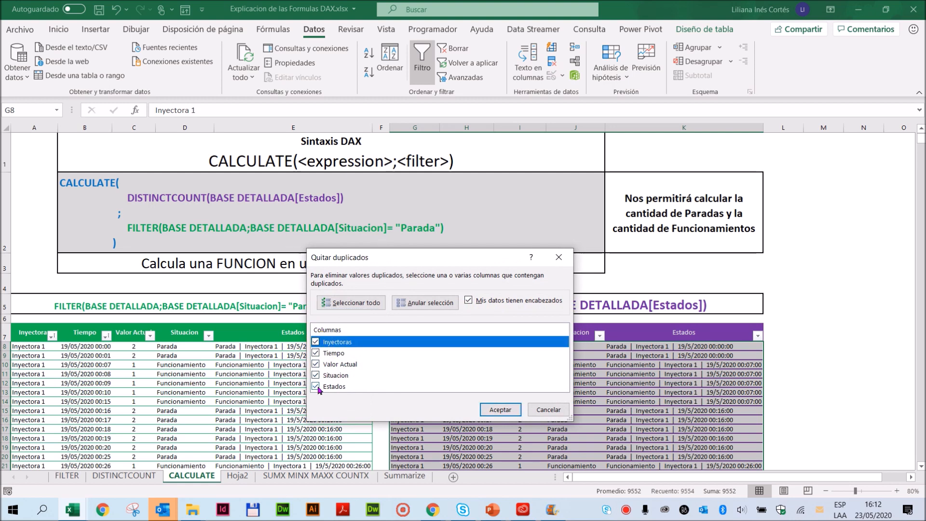
pyautogui.click(315, 352)
pyautogui.click(316, 364)
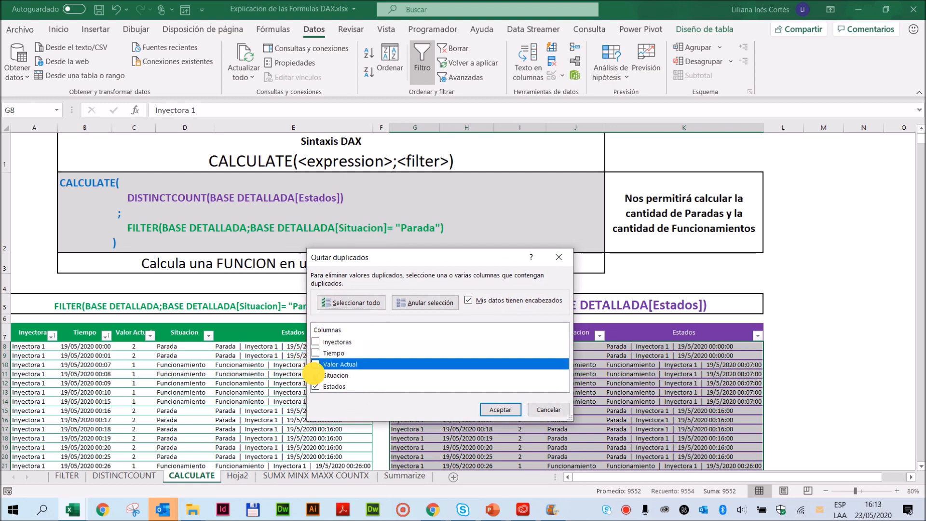
pyautogui.click(315, 375)
pyautogui.click(497, 410)
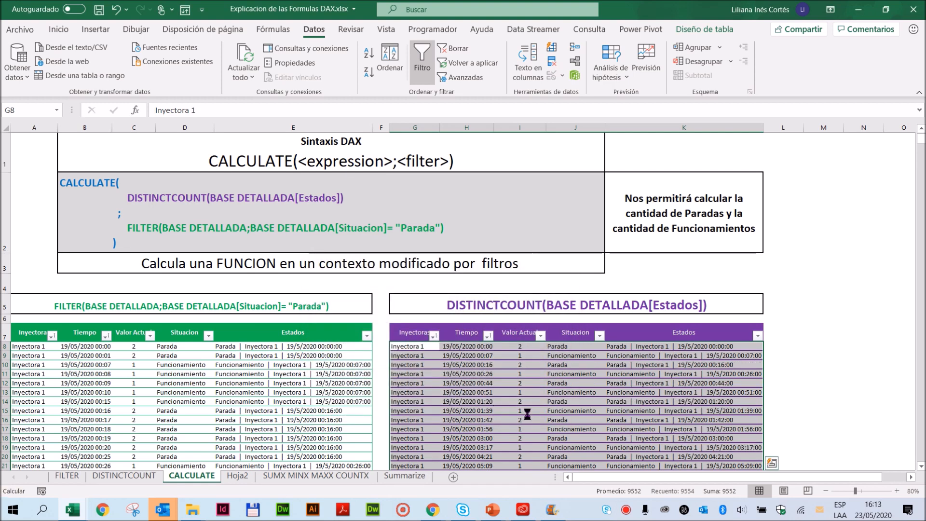
pyautogui.click(466, 289)
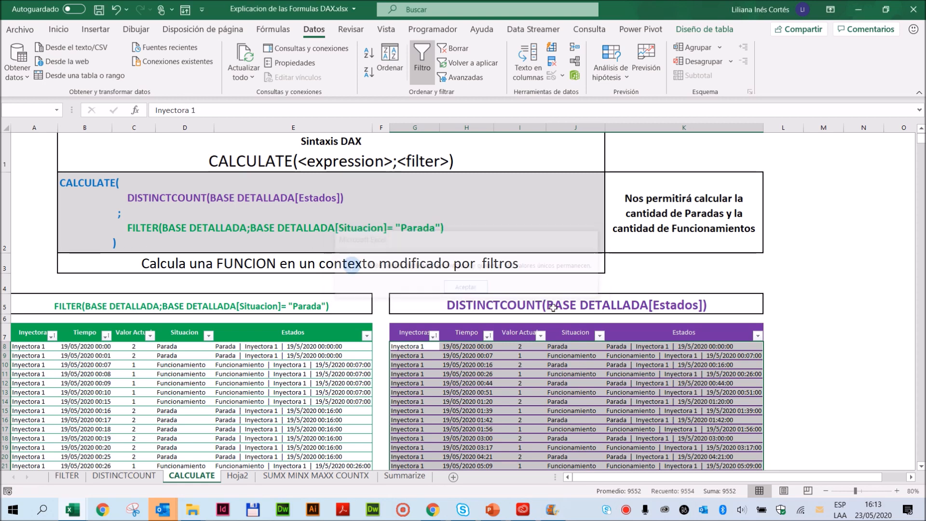
# - Filter the purple table's Situacion column to Parada only and check the Estados total at the table's end
pyautogui.click(599, 335)
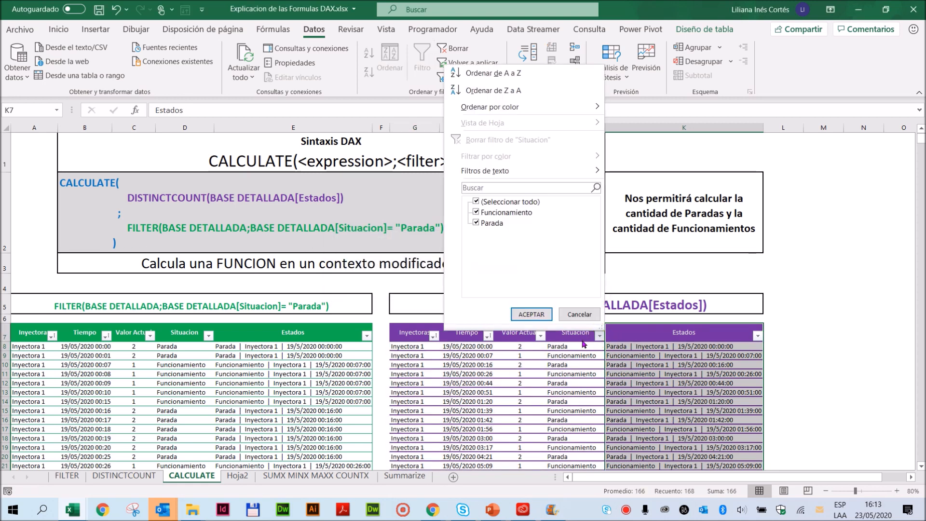
pyautogui.click(476, 202)
pyautogui.click(476, 223)
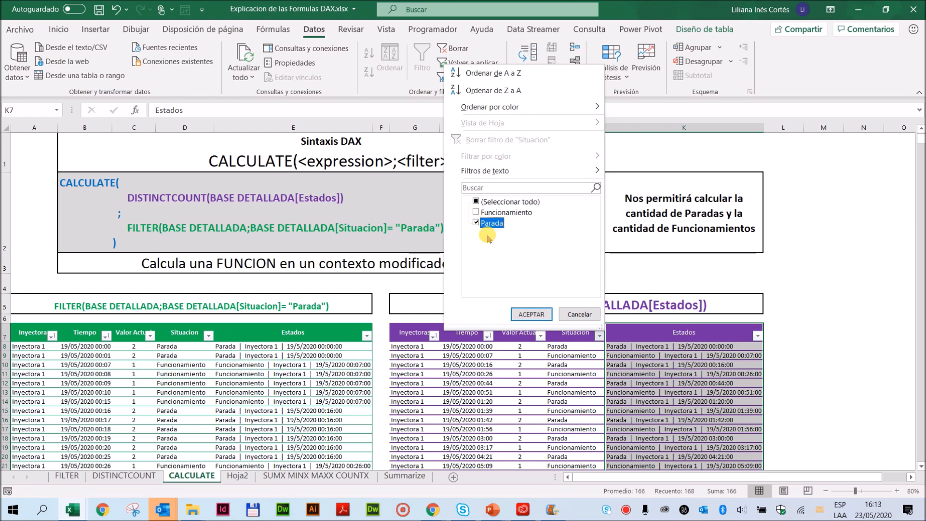
pyautogui.click(533, 317)
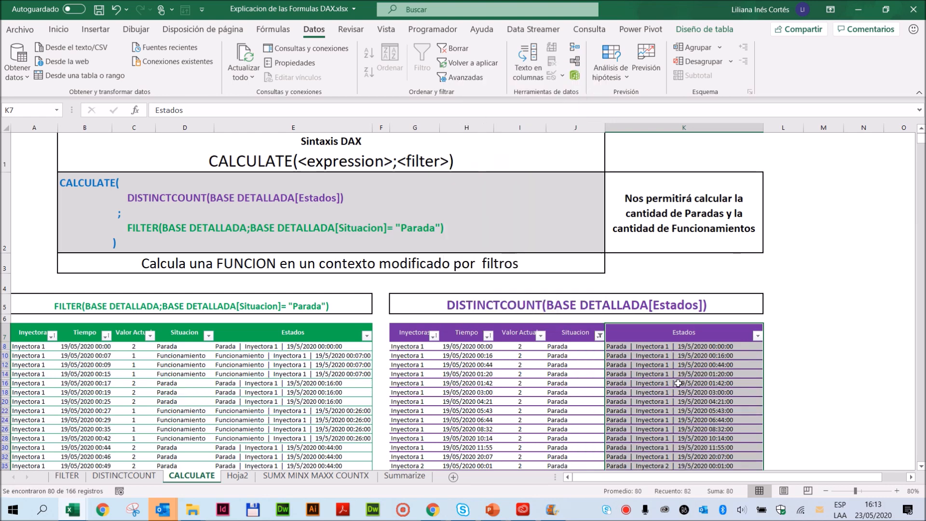
pyautogui.scroll(-12, 661, 406)
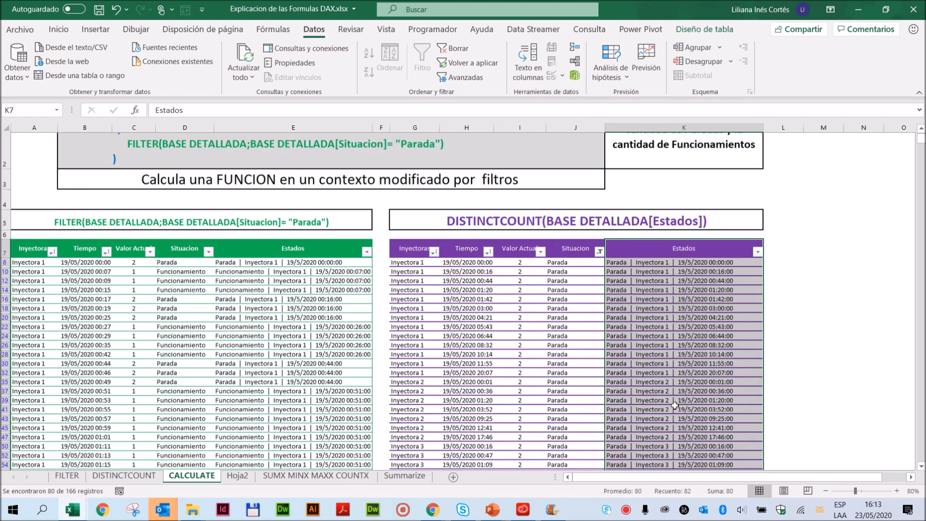
pyautogui.scroll(-10, 673, 401)
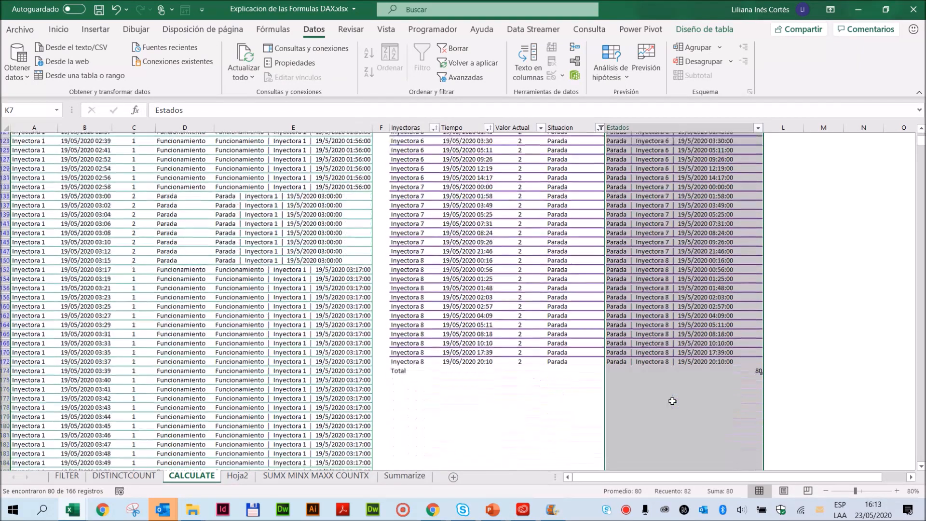
pyautogui.click(736, 303)
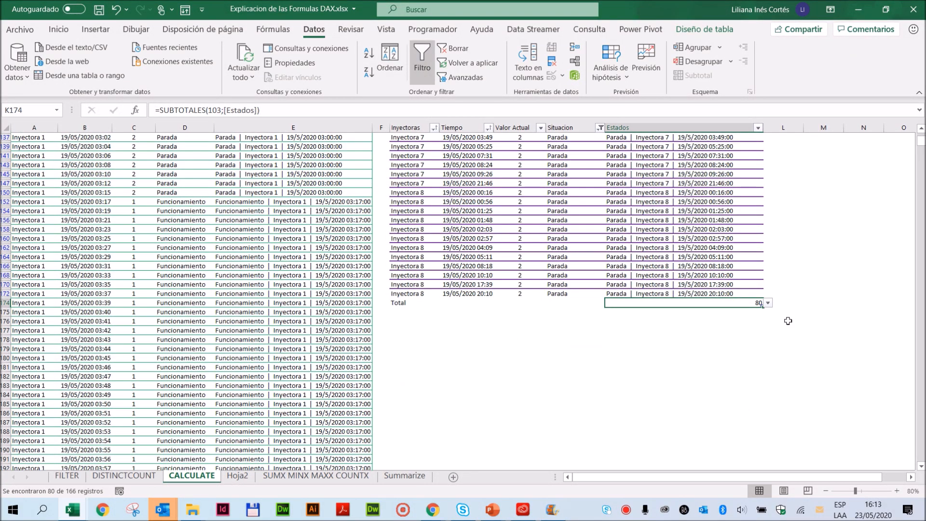
# - Show all Situacion values in the deduplicated purple table again
pyautogui.click(312, 211)
pyautogui.scroll(4, 573, 249)
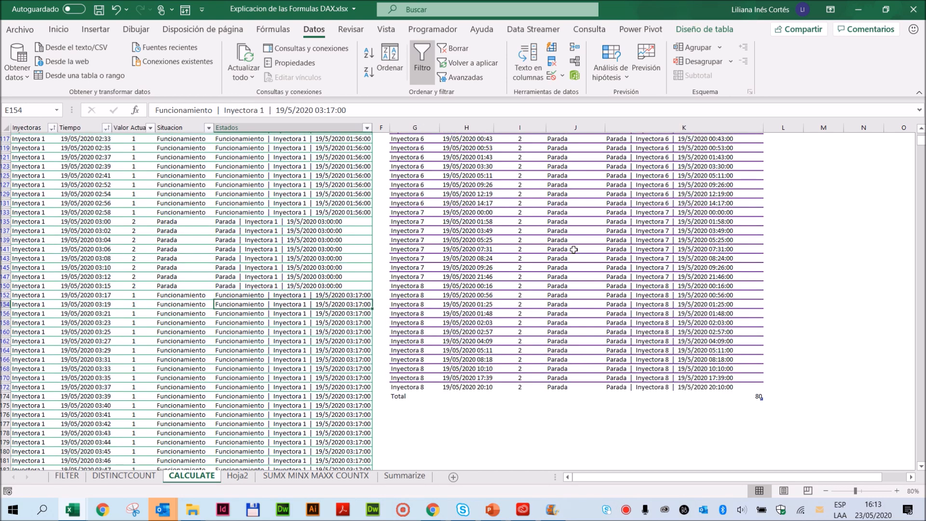
pyautogui.scroll(2, 574, 249)
pyautogui.scroll(15, 394, 264)
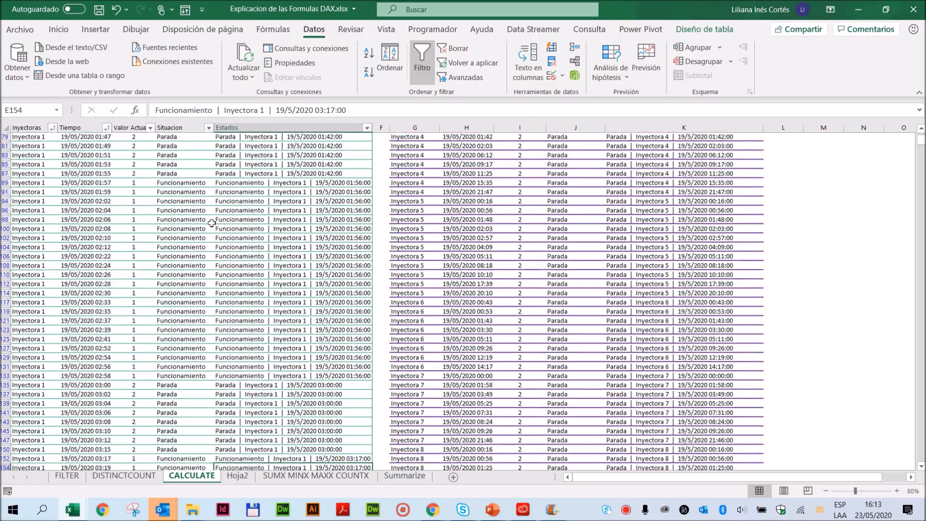
pyautogui.scroll(2, 211, 223)
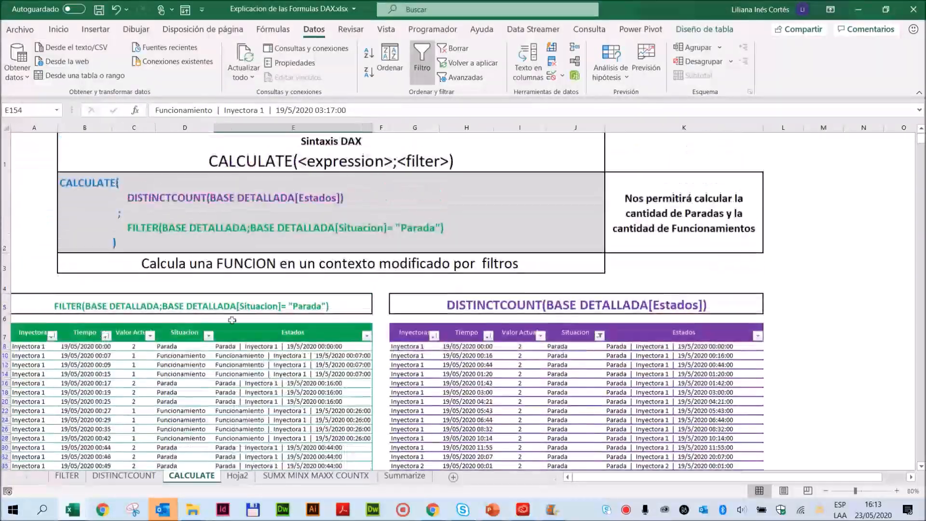
pyautogui.click(599, 334)
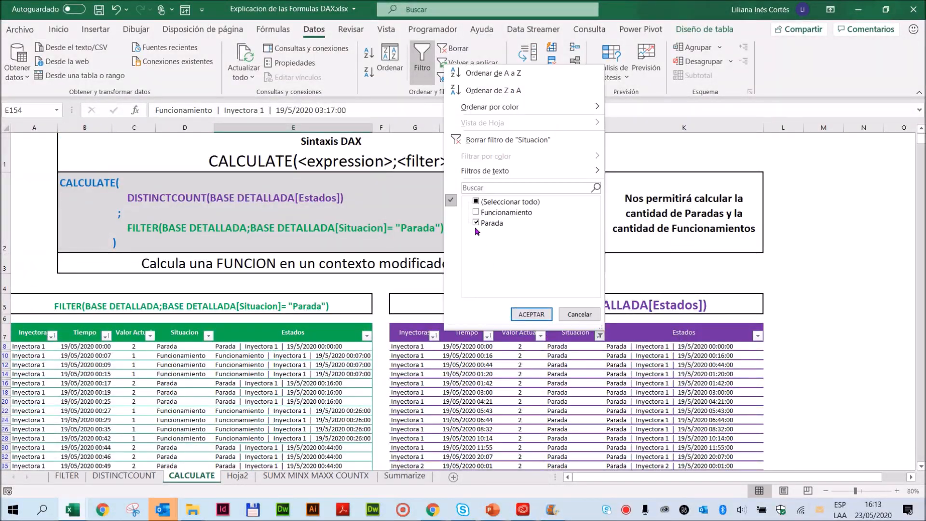
pyautogui.click(475, 202)
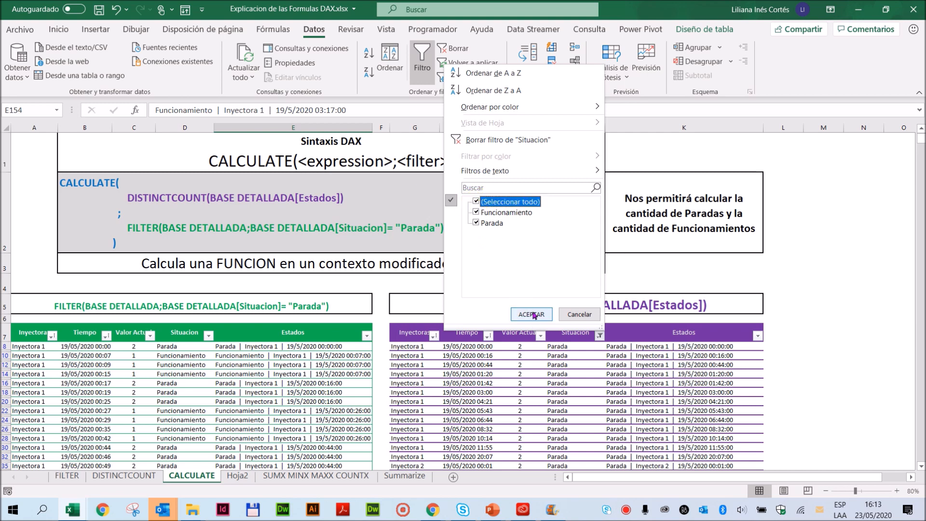
pyautogui.click(531, 314)
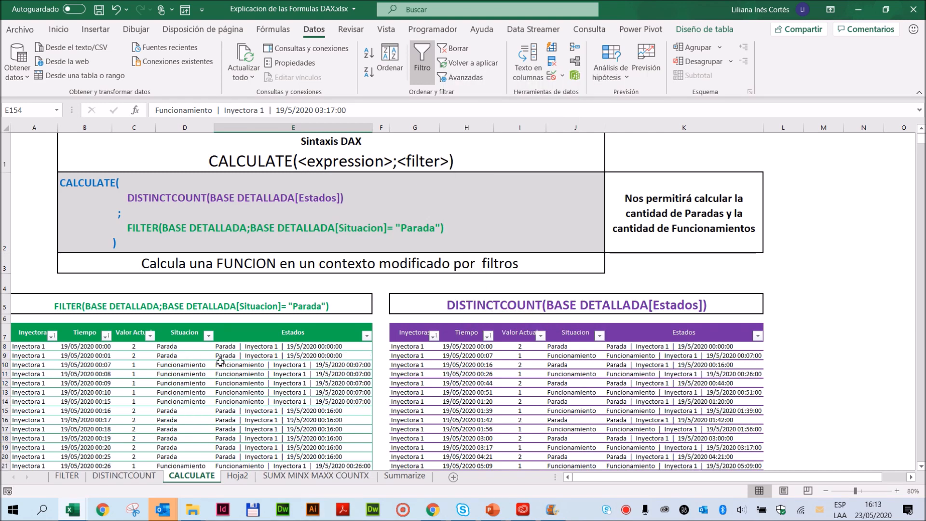
pyautogui.click(208, 335)
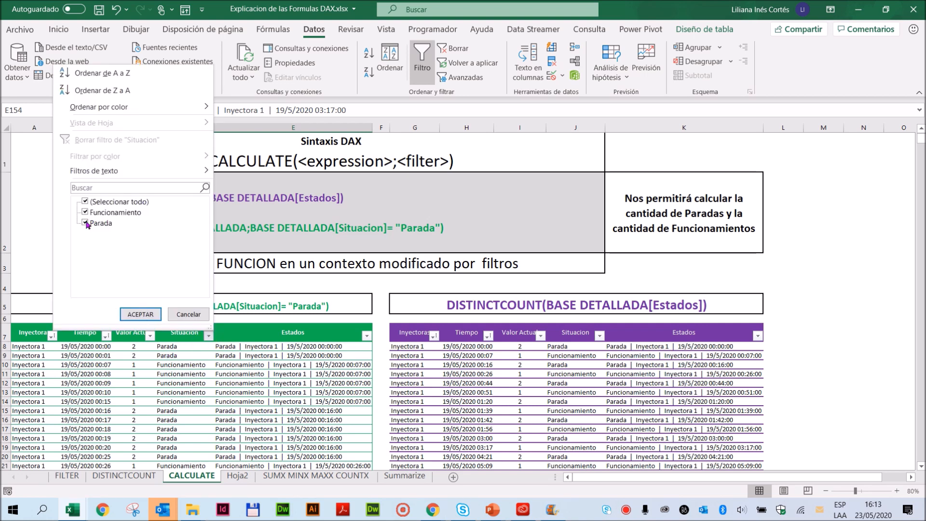
pyautogui.click(285, 411)
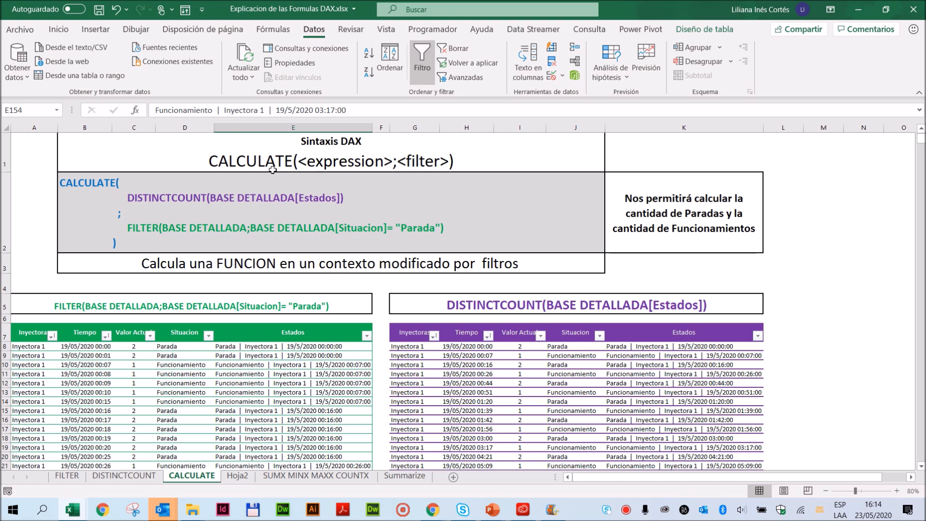
# - Switch to the Power Pivot window of Panel paradas Curso clase 3 and enlarge the calculation area of Base Final
pyautogui.moveTo(71, 518)
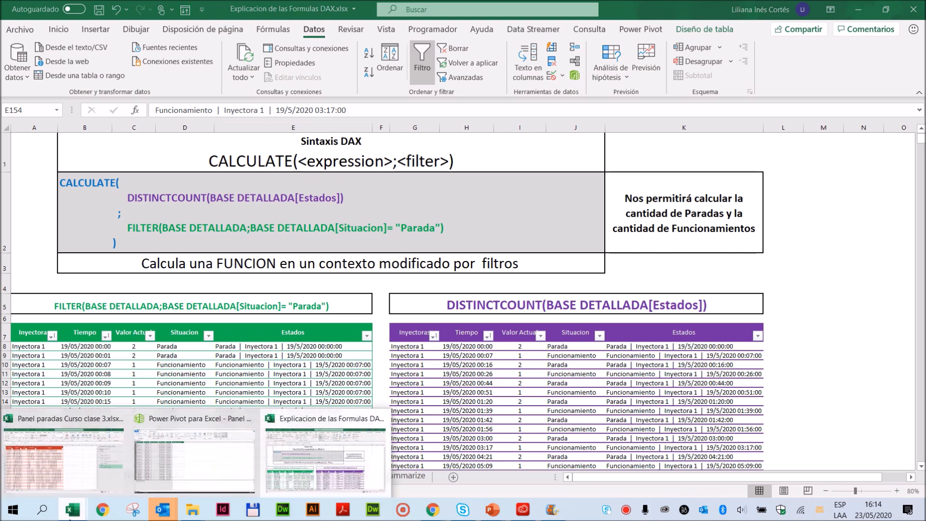
pyautogui.click(207, 468)
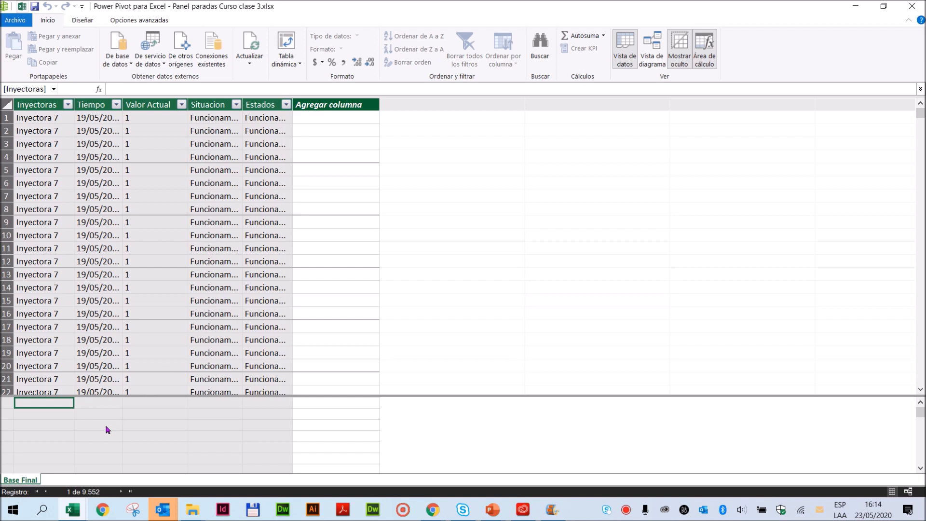
pyautogui.click(56, 416)
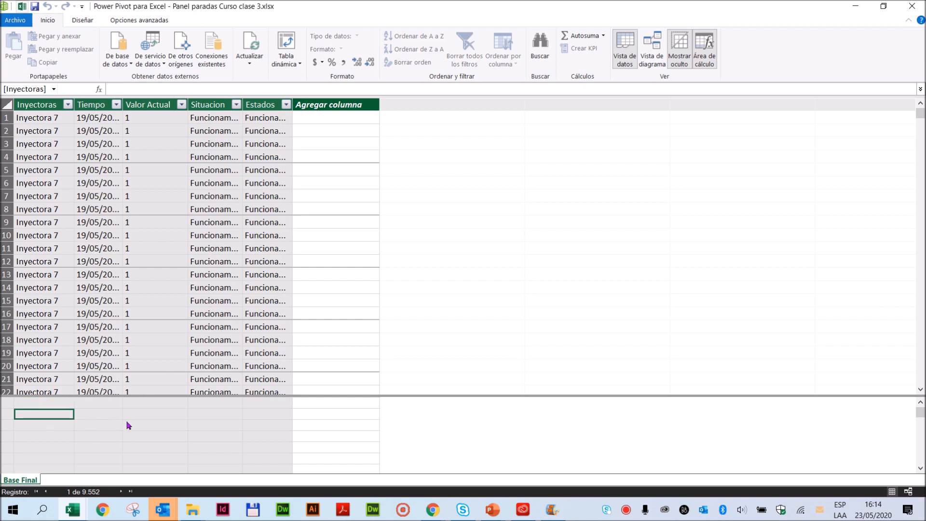
pyautogui.moveTo(128, 395); pyautogui.dragTo(152, 308)
# - Widen the Tiempo column and start a measure named "Cantidad de Paradas:=" in the calculation area beneath it
pyautogui.click(93, 327)
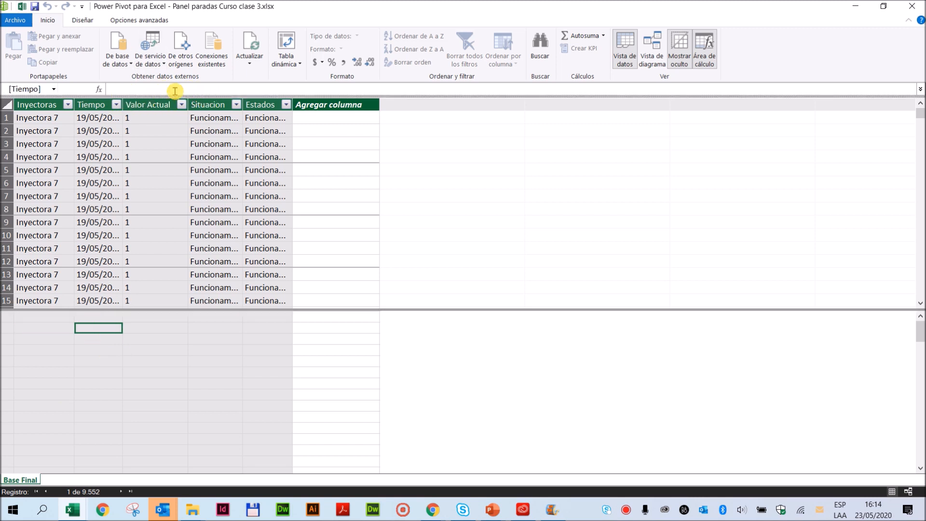
pyautogui.moveTo(123, 102); pyautogui.dragTo(316, 116)
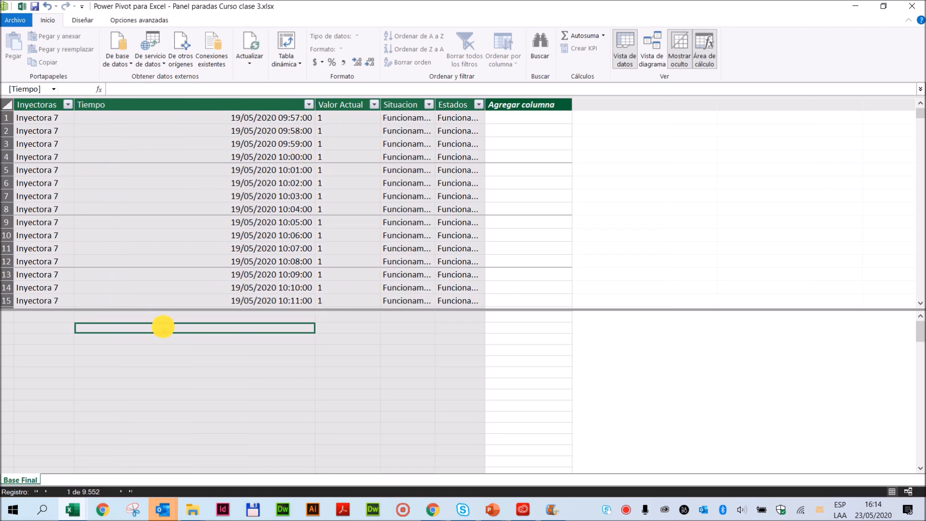
pyautogui.click(134, 89)
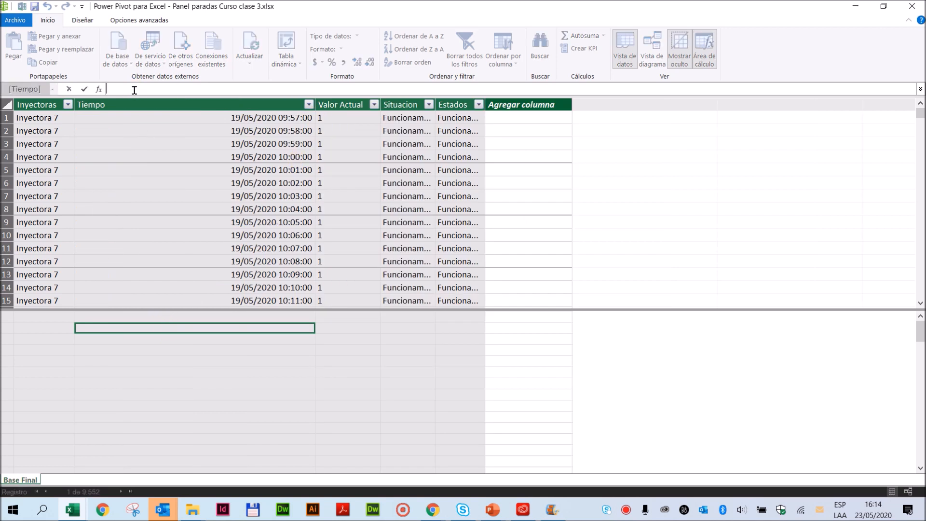
pyautogui.write('Cantidad de Paradas:=')
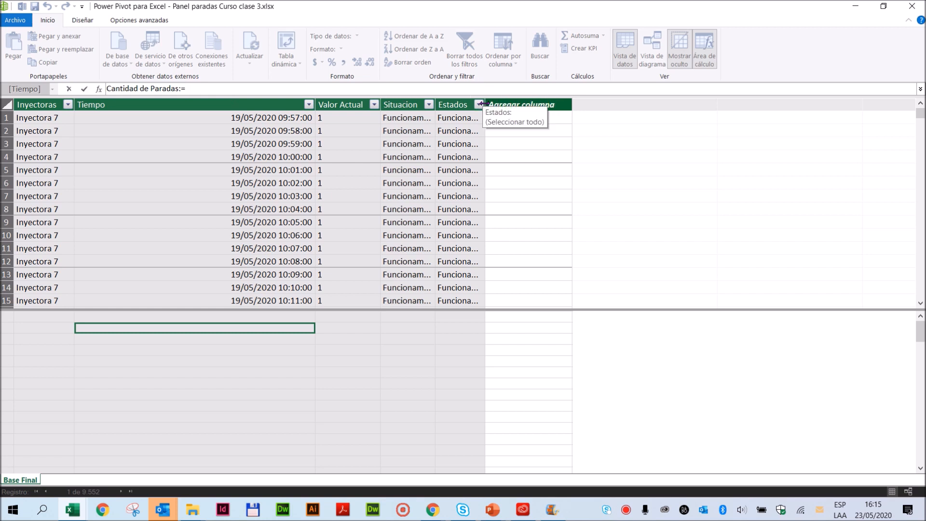
# - Widen the Estados column to show its full text and begin the measure's expression with the CALCULATE function
pyautogui.moveTo(665, 112); pyautogui.dragTo(673, 107)
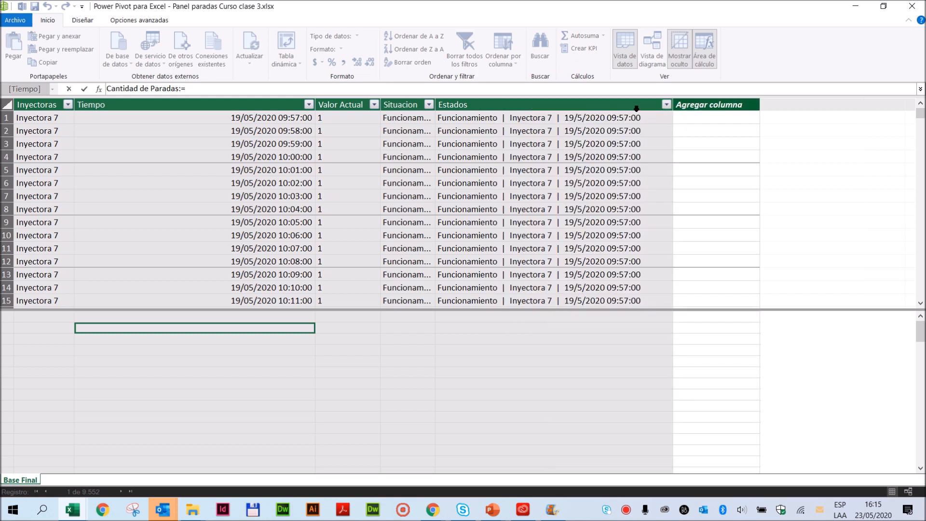
pyautogui.click(213, 89)
pyautogui.write('Calcu')
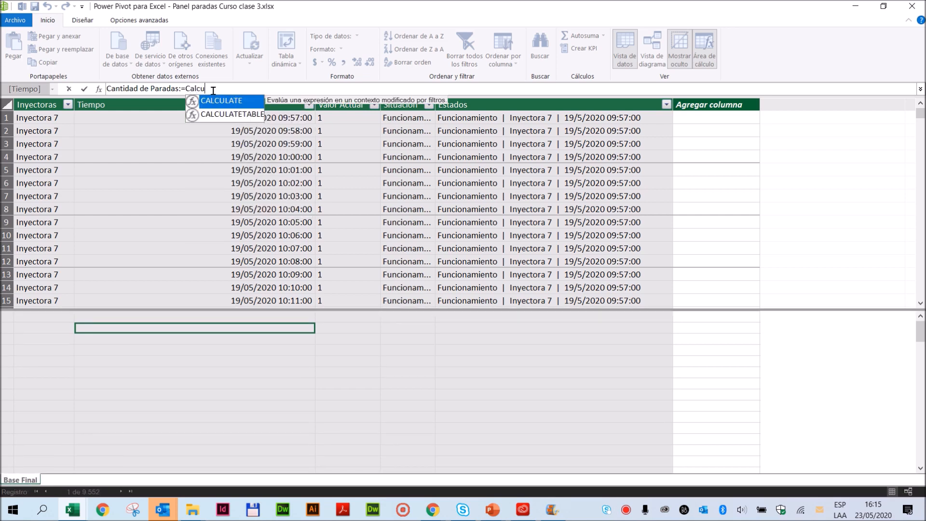
pyautogui.write('late')
pyautogui.doubleClick(239, 103)
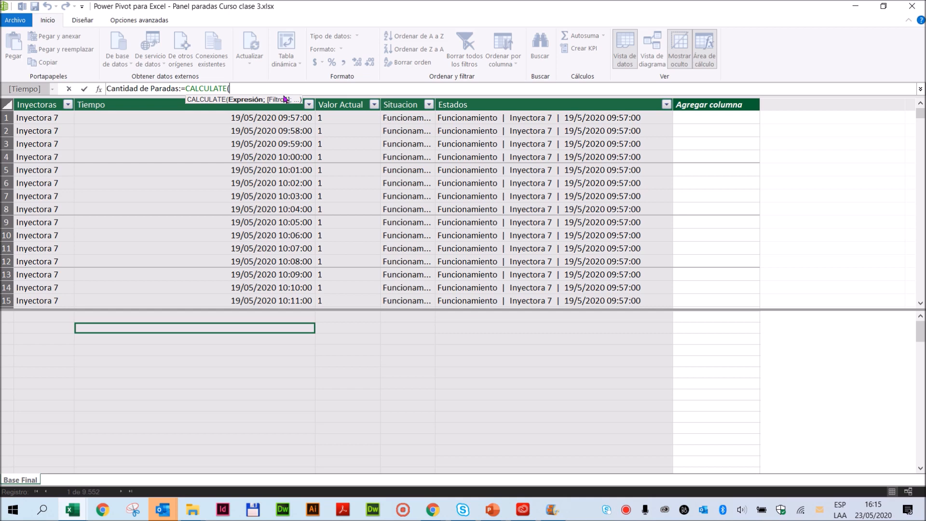
# - Enter DISTINCTCOUNT('Base Final'[Estados]) as the expression argument of CALCULATE
pyautogui.write('Disti')
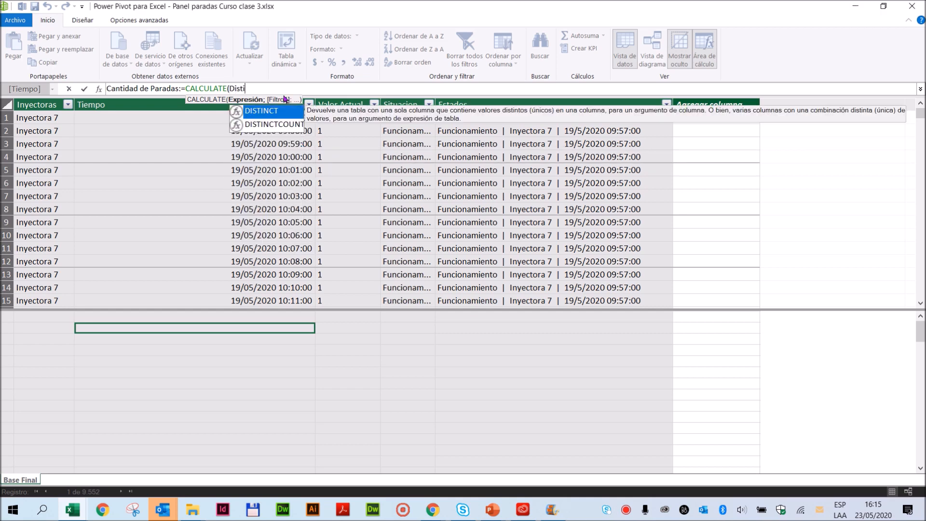
pyautogui.doubleClick(283, 124)
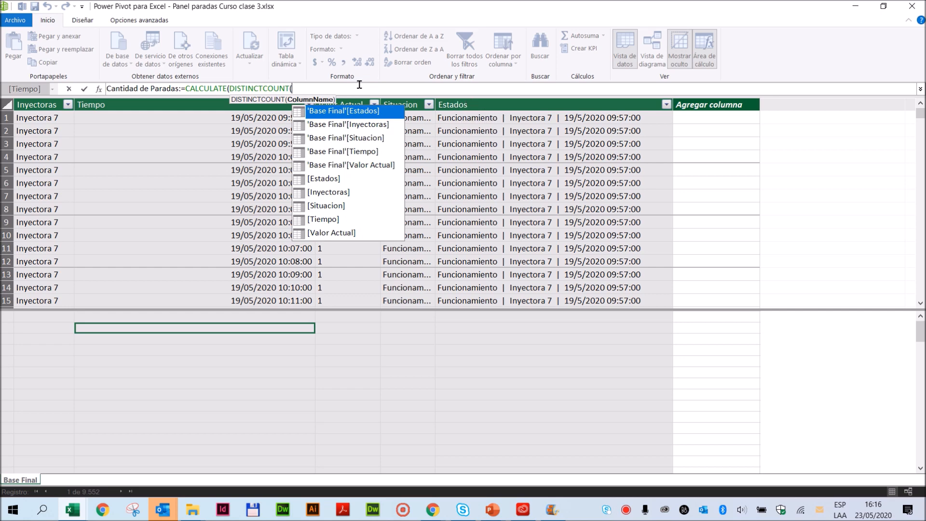
pyautogui.doubleClick(354, 112)
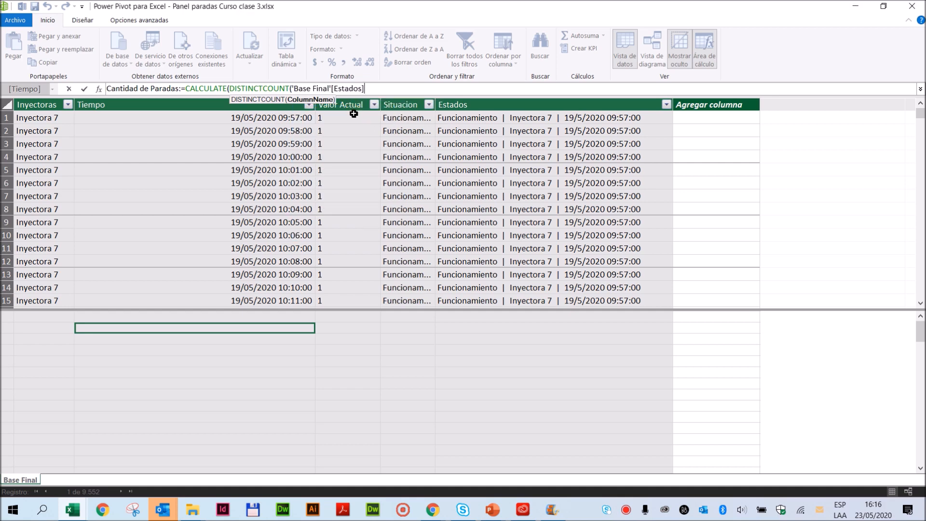
pyautogui.write(')')
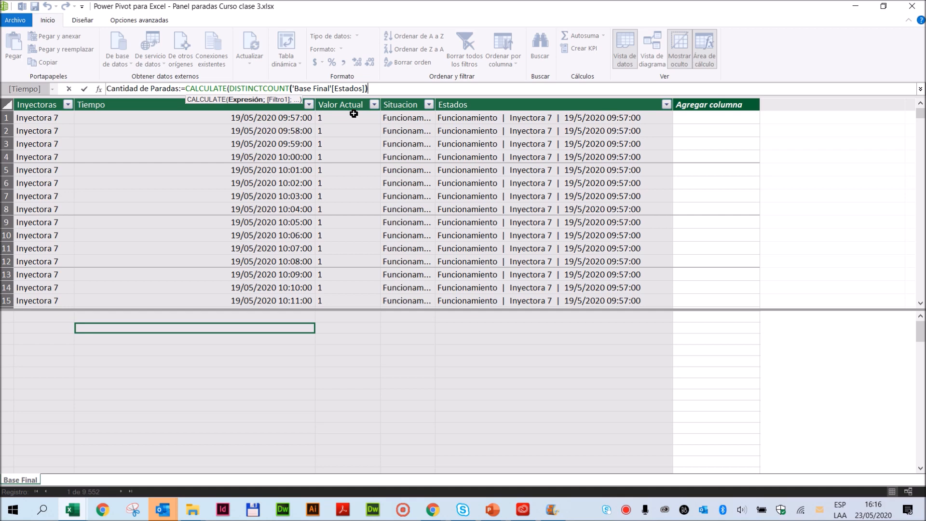
# - Add a FILTER function as CALCULATE's filter argument, with the 'Base Final' table as its first argument
pyautogui.write(';')
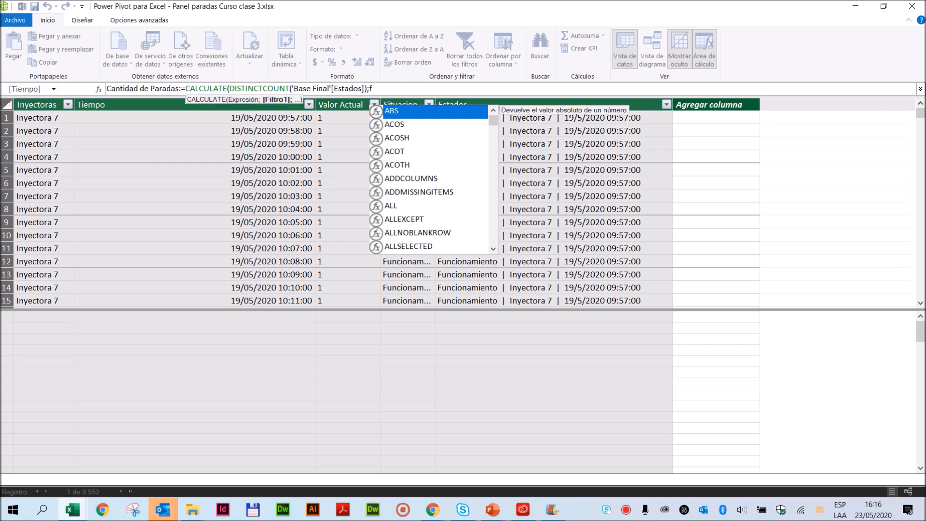
pyautogui.write('filter')
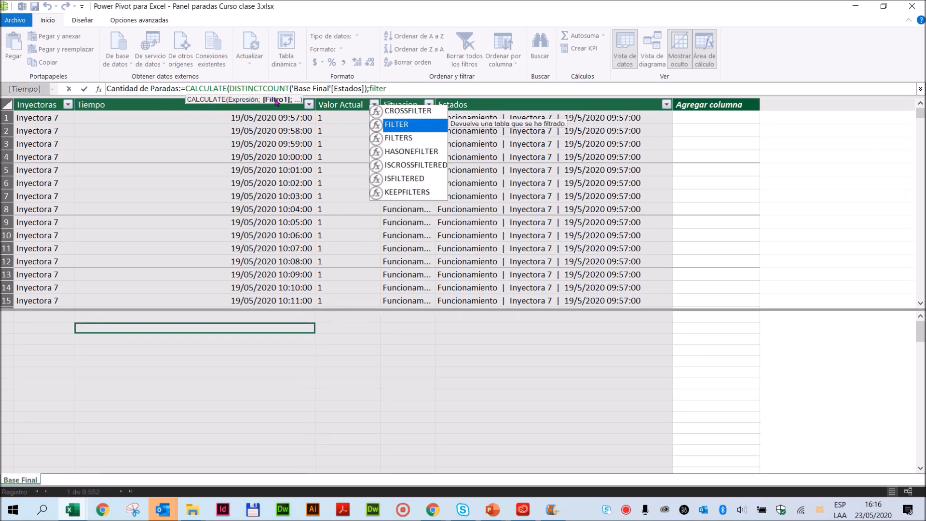
pyautogui.write('(')
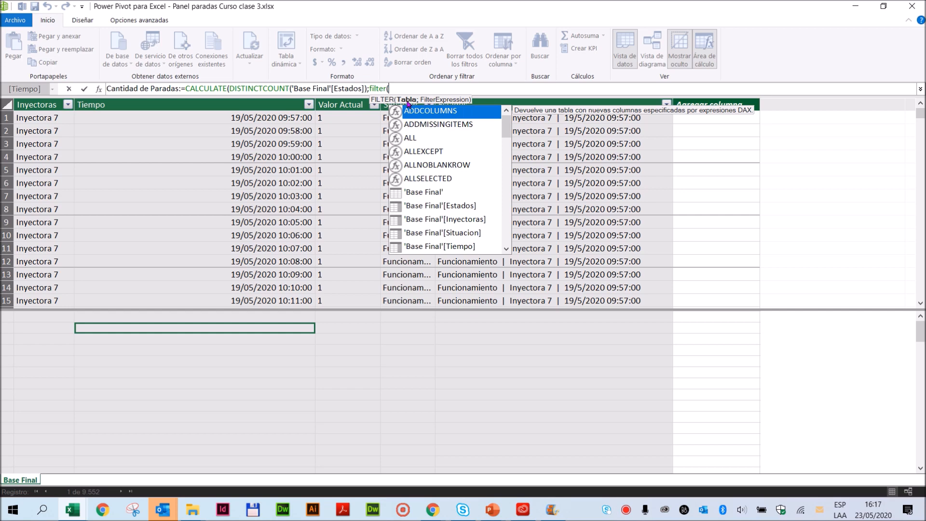
pyautogui.write('bas')
pyautogui.write('e fi')
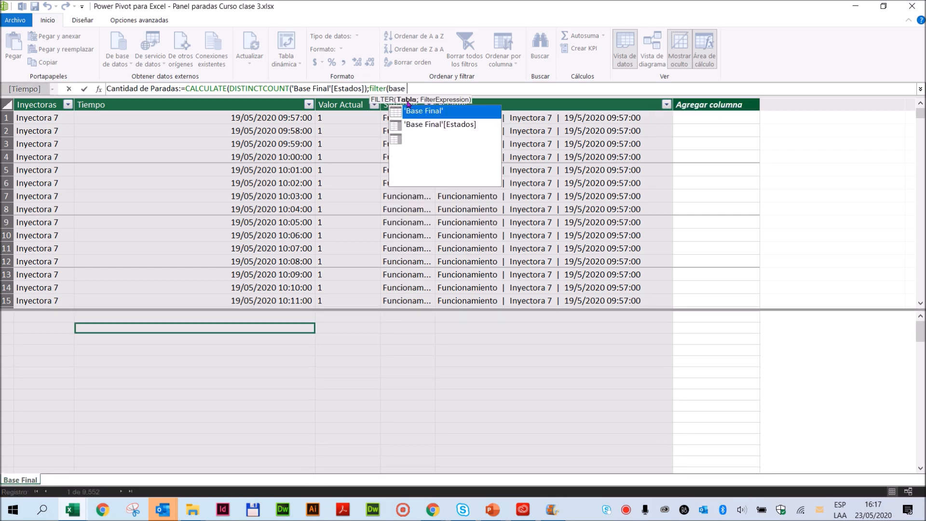
pyautogui.write('nal')
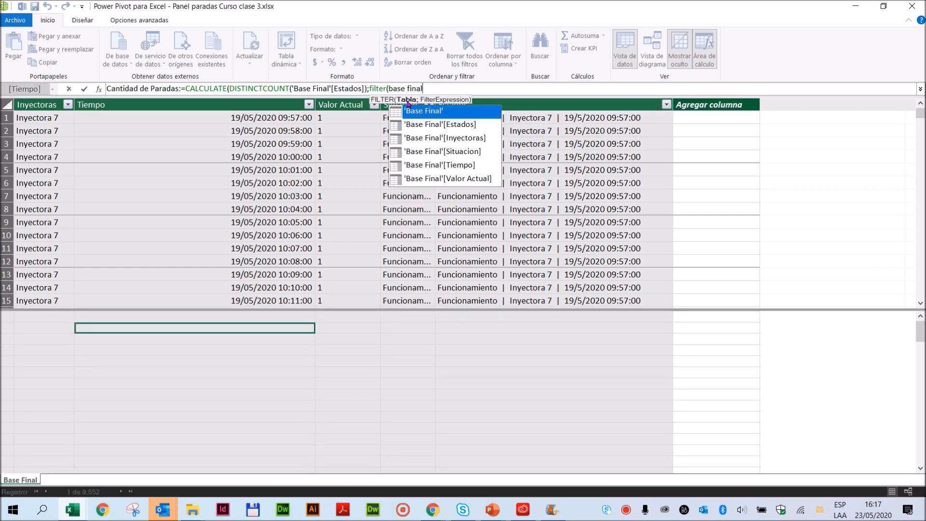
pyautogui.doubleClick(405, 114)
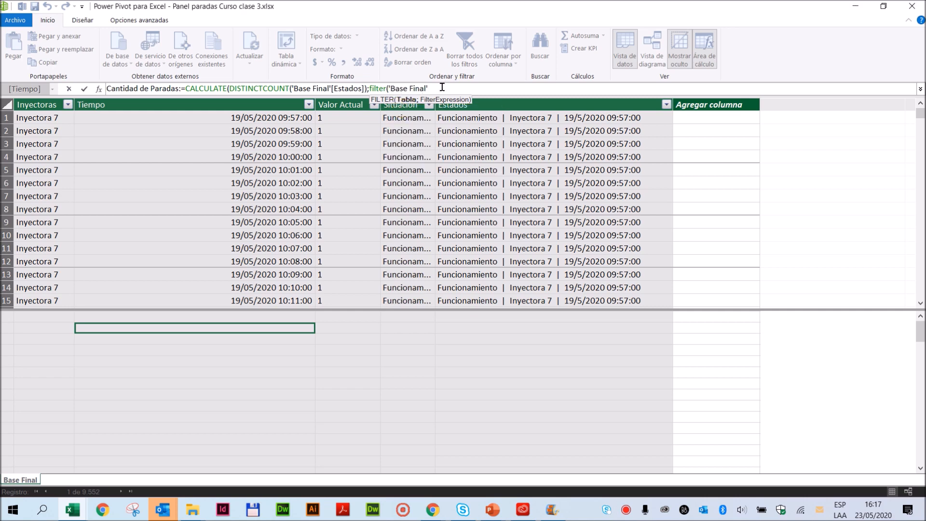
# - Enter 'Base Final'[Situacion]="Parada" as the FILTER expression and close the FILTER function
pyautogui.write(';')
pyautogui.write('situ')
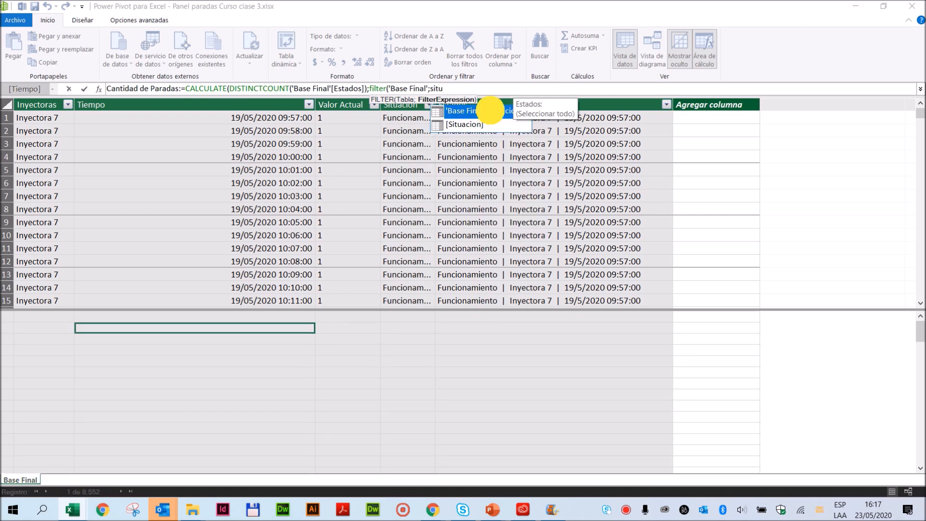
pyautogui.doubleClick(490, 110)
pyautogui.write('=')
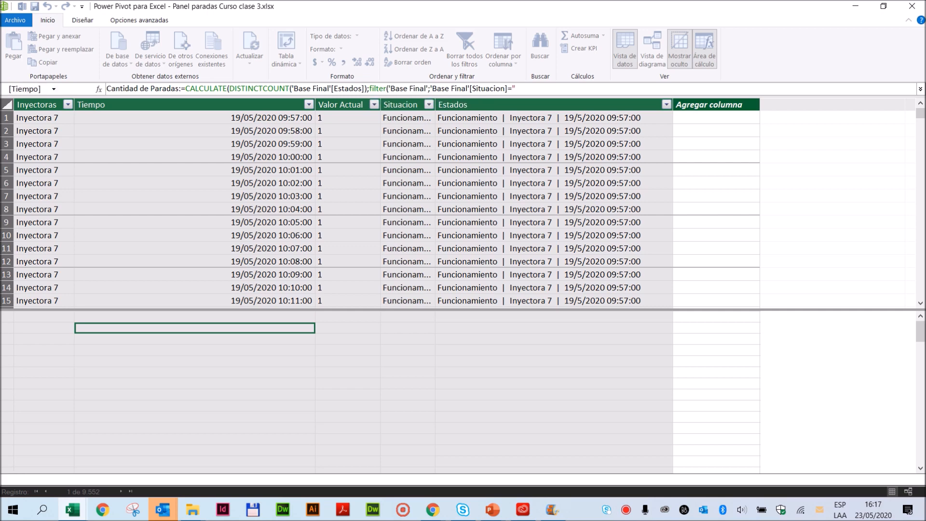
pyautogui.write('""')
pyautogui.write('Parada')
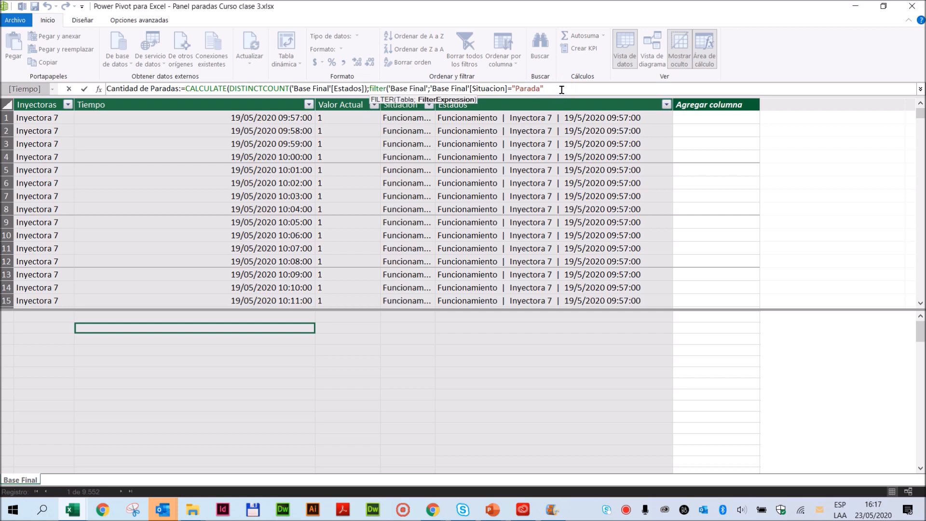
pyautogui.write(')')
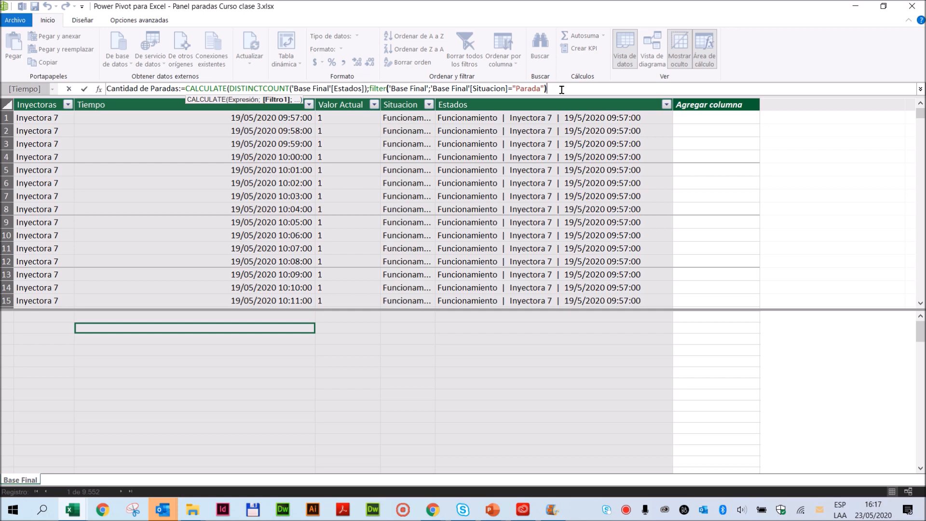
# - Close the CALCULATE function, enlarge the formula area and commit the Cantidad de Paradas measure
pyautogui.moveTo(369, 89); pyautogui.dragTo(229, 85)
pyautogui.moveTo(372, 85); pyautogui.dragTo(543, 82)
pyautogui.click(574, 88)
pyautogui.write(')')
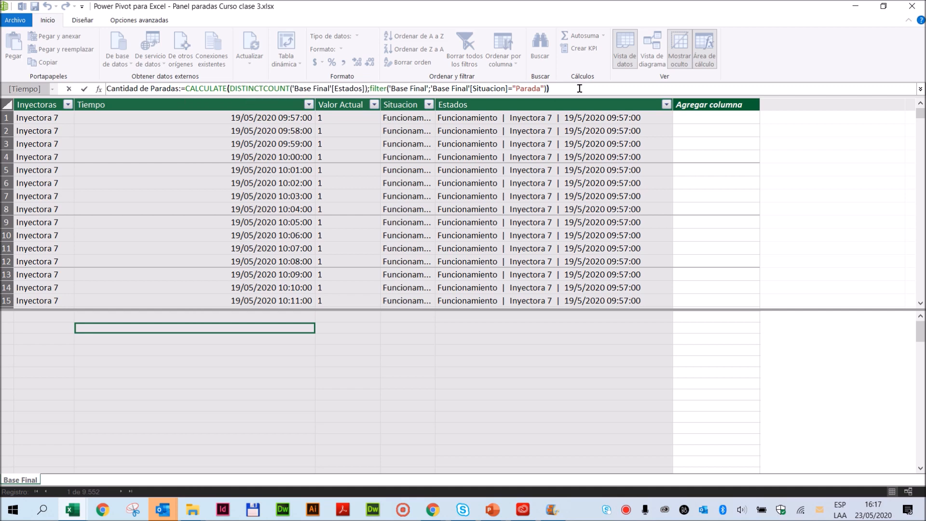
pyautogui.moveTo(566, 95); pyautogui.dragTo(501, 214)
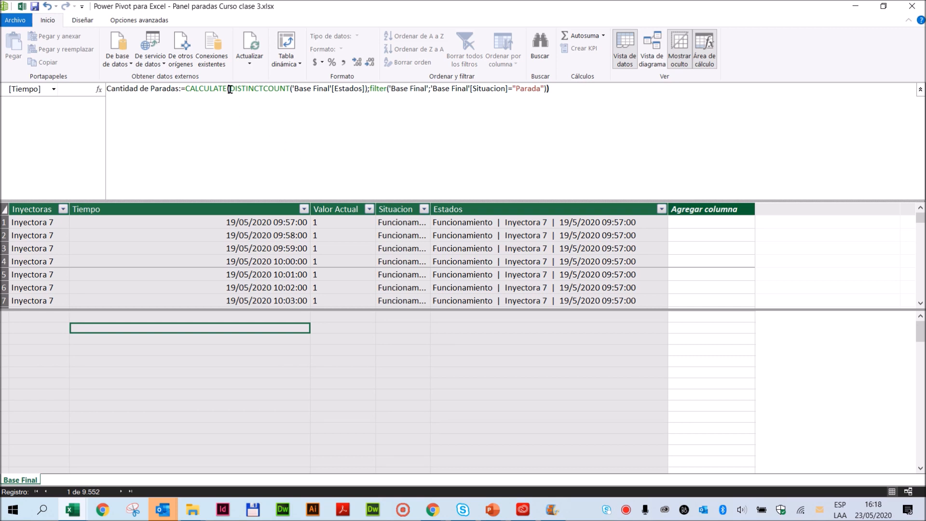
pyautogui.press('Return')
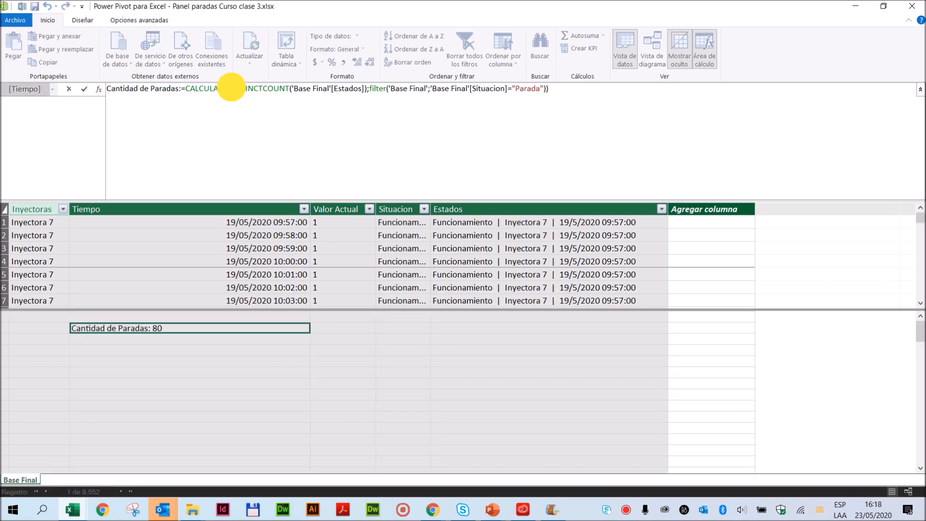
# - Break the Cantidad de Paradas formula so DISTINCTCOUNT, the semicolon separator, the filter and the closing parenthesis each sit on their own line
pyautogui.hotkey('alt', 'Return')
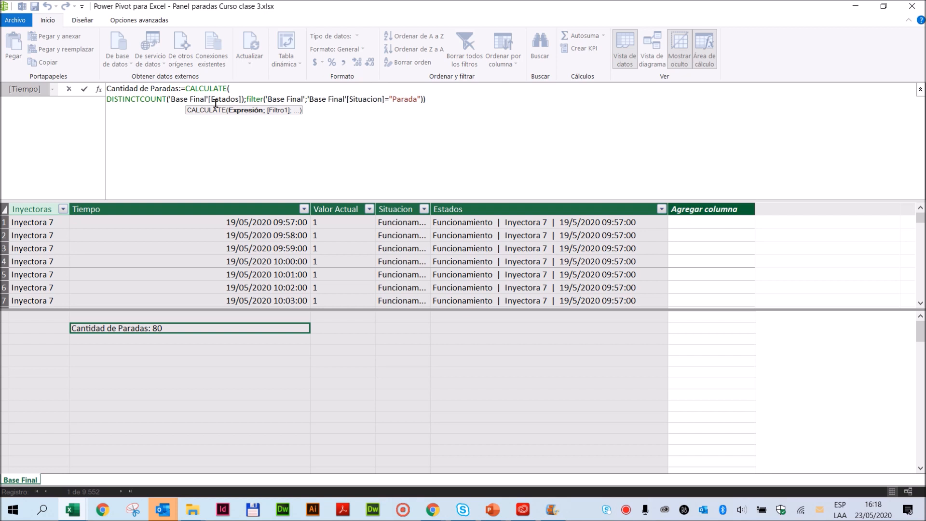
pyautogui.click(249, 100)
pyautogui.hotkey('shift', 'Return')
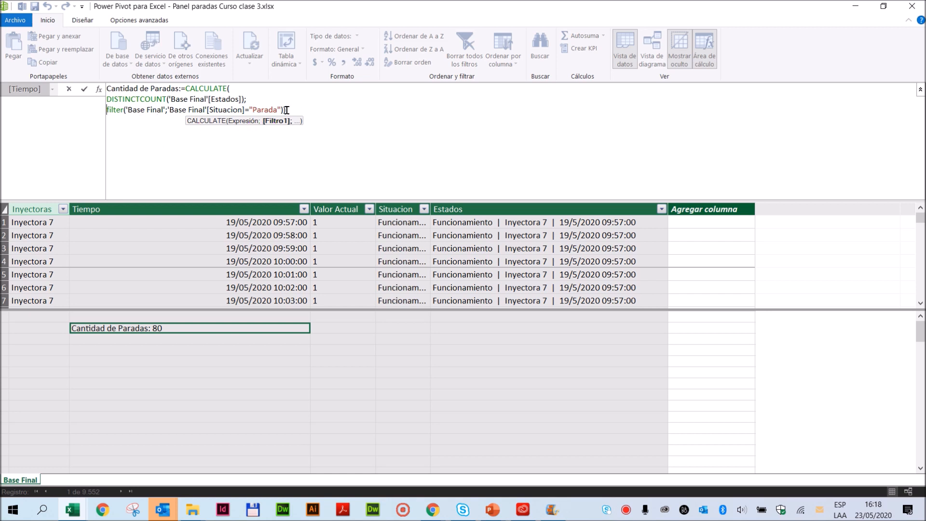
pyautogui.click(283, 110)
pyautogui.write(')')
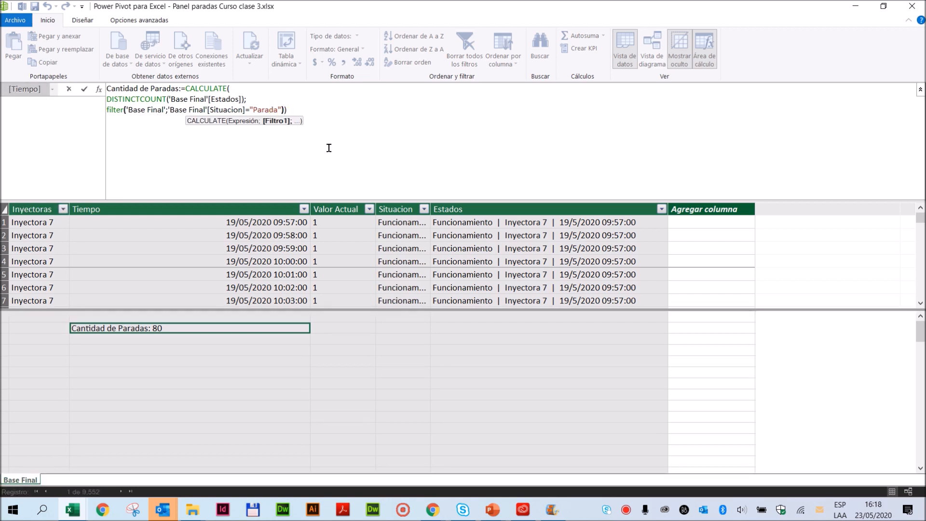
pyautogui.hotkey('shift', 'Return')
pyautogui.write(')')
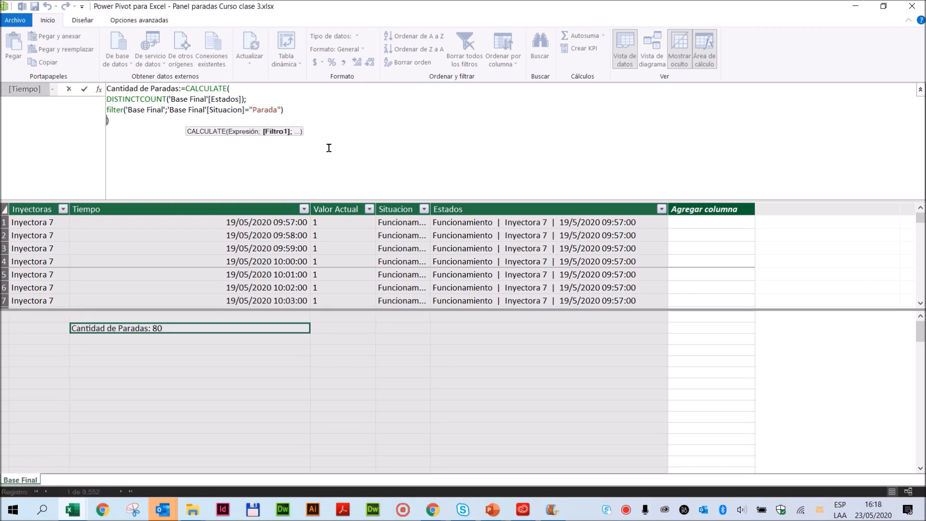
pyautogui.click(247, 99)
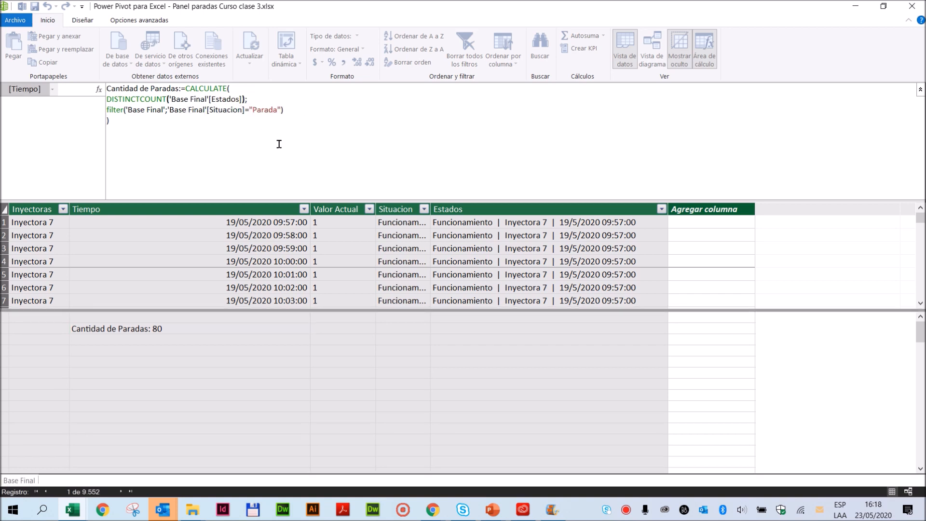
pyautogui.press('Left')
pyautogui.hotkey('shift', 'Return')
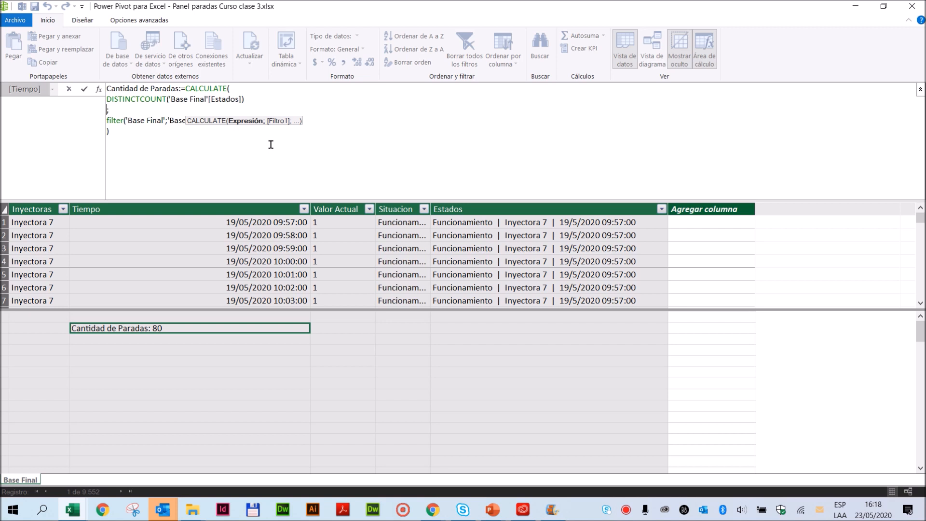
# - Highlight the DISTINCTCOUNT and filter arguments inside CALCULATE, and commit the reformatted Cantidad de Paradas measure
pyautogui.moveTo(109, 99); pyautogui.dragTo(289, 120)
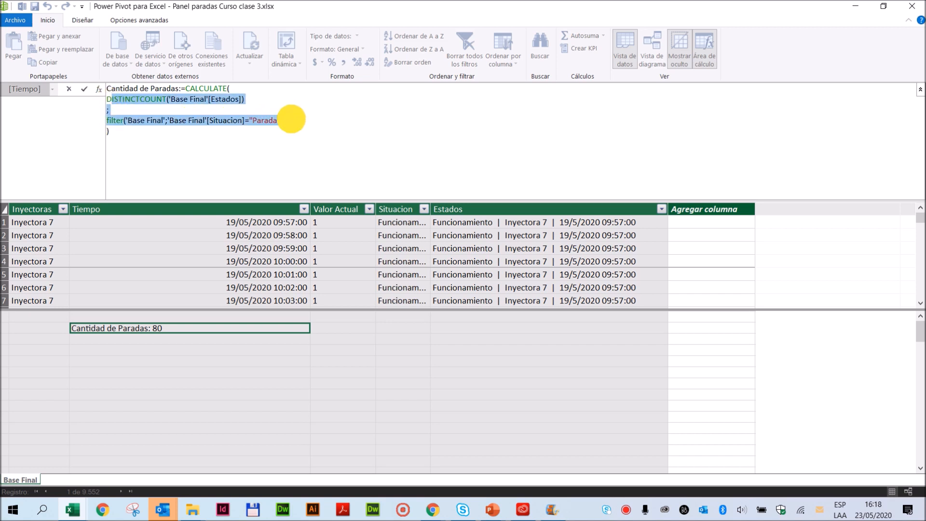
pyautogui.click(117, 100)
pyautogui.moveTo(102, 99); pyautogui.dragTo(291, 119)
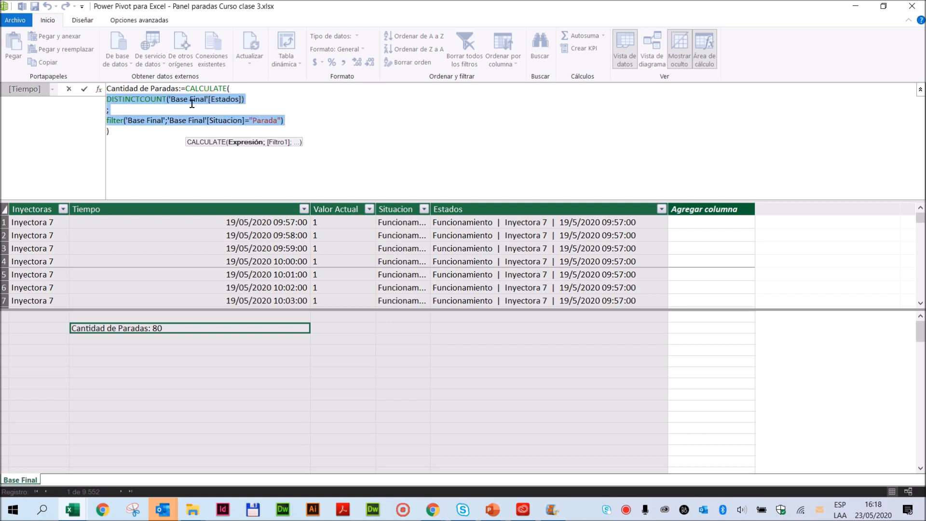
pyautogui.click(143, 100)
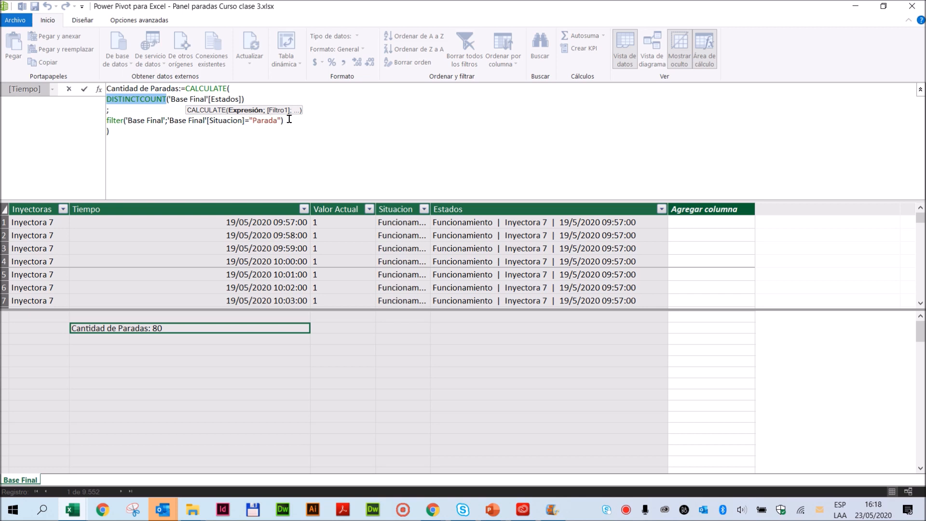
pyautogui.click(85, 89)
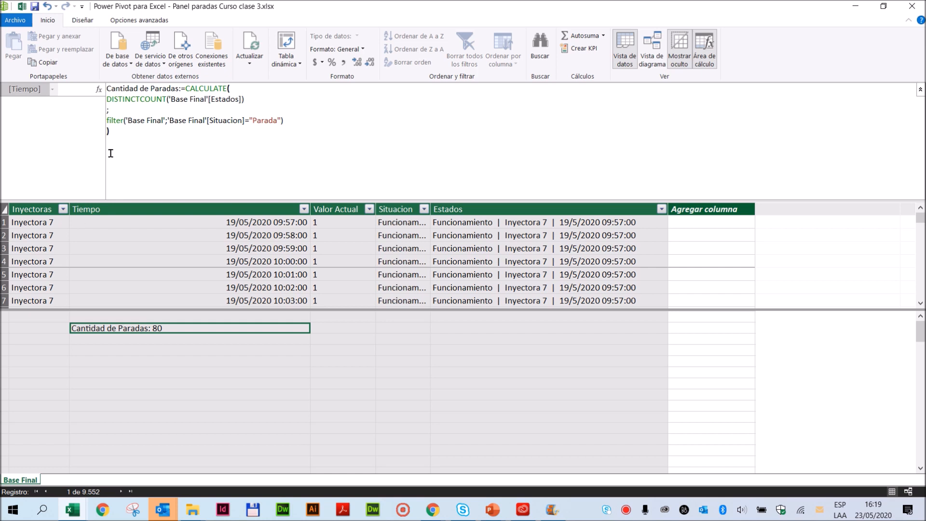
# - Copy the whole Cantidad de Paradas formula into the empty calculation cell directly below it
pyautogui.moveTo(120, 132); pyautogui.dragTo(92, 93)
pyautogui.hotkey('ctrl', 'c')
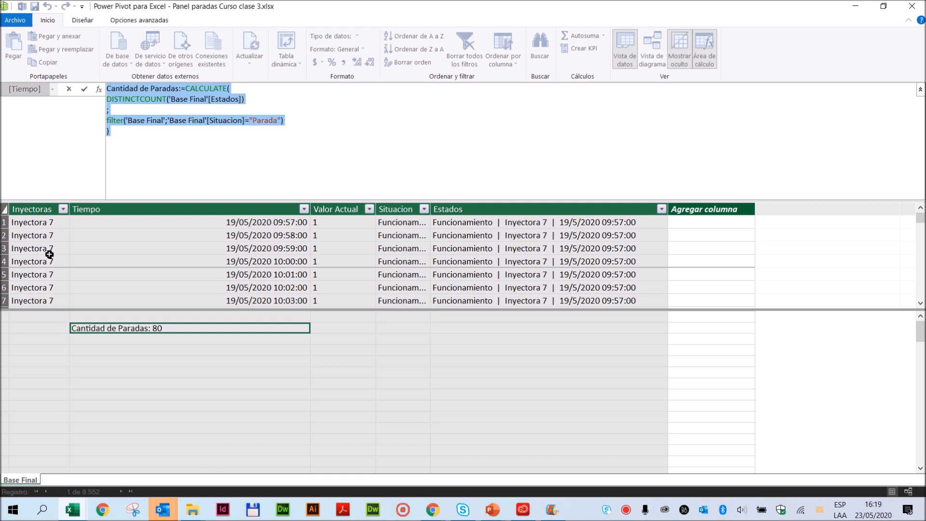
pyautogui.click(76, 340)
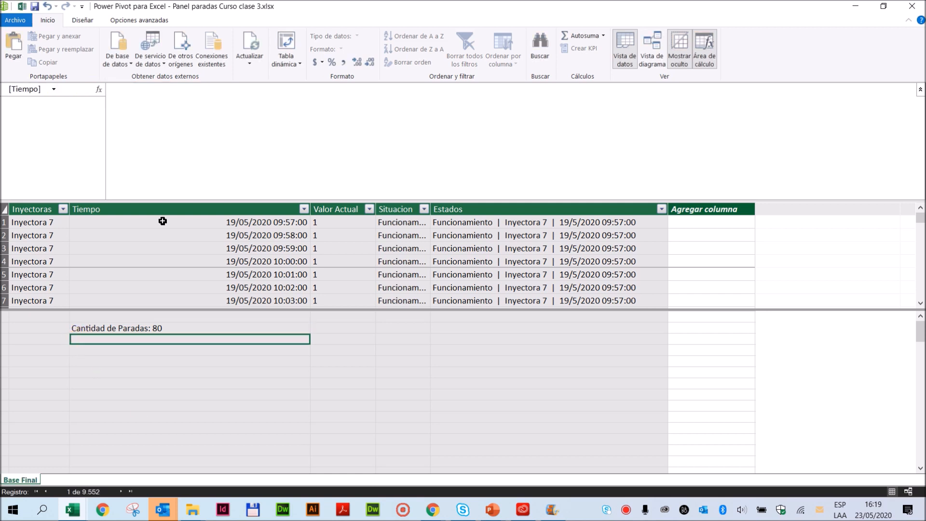
pyautogui.click(154, 114)
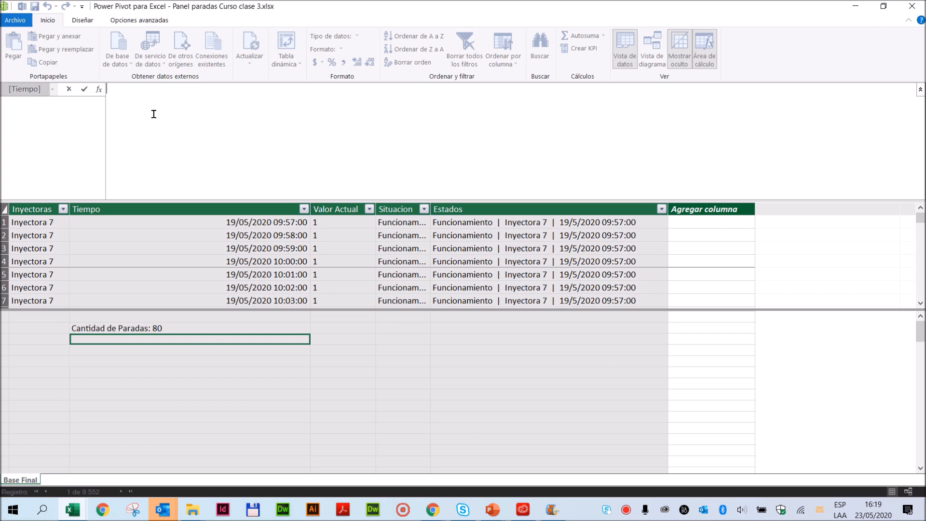
pyautogui.hotkey('ctrl', 'v')
# - Rename the copied measure as "Cantidad de Inicios de Funcionamiento"
pyautogui.doubleClick(159, 90)
pyautogui.doubleClick(162, 88)
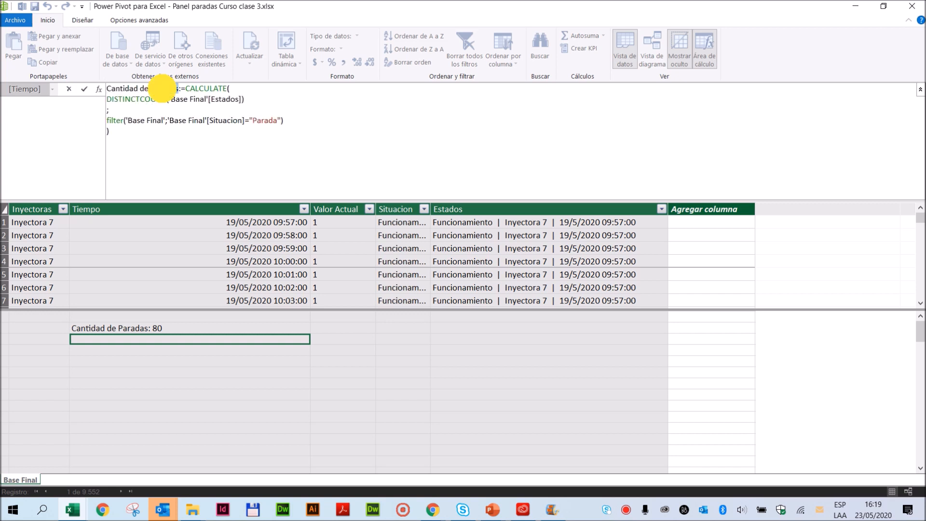
pyautogui.write('Inicios de Funcionamiento')
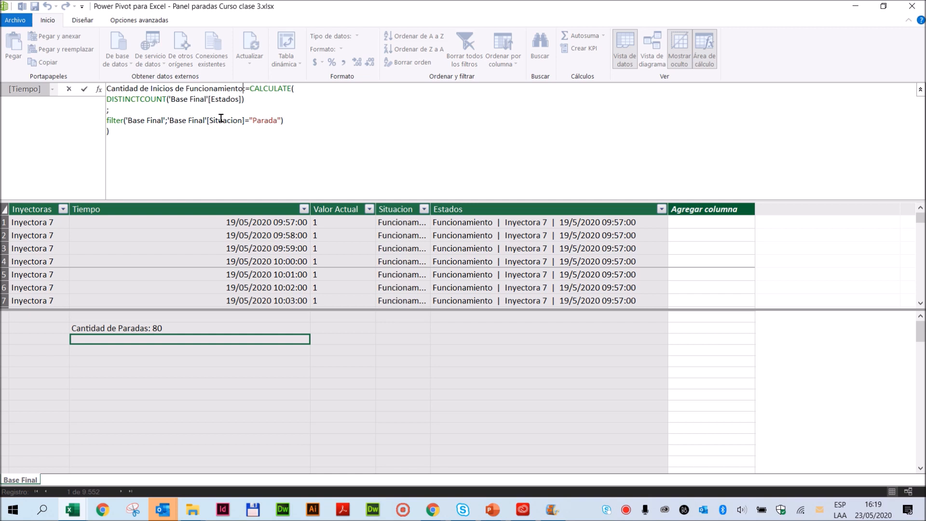
# - Set the copied measure's Situacion filter value to "Funcionamiento", commit it and select the Cantidad de Paradas measure
pyautogui.doubleClick(265, 121)
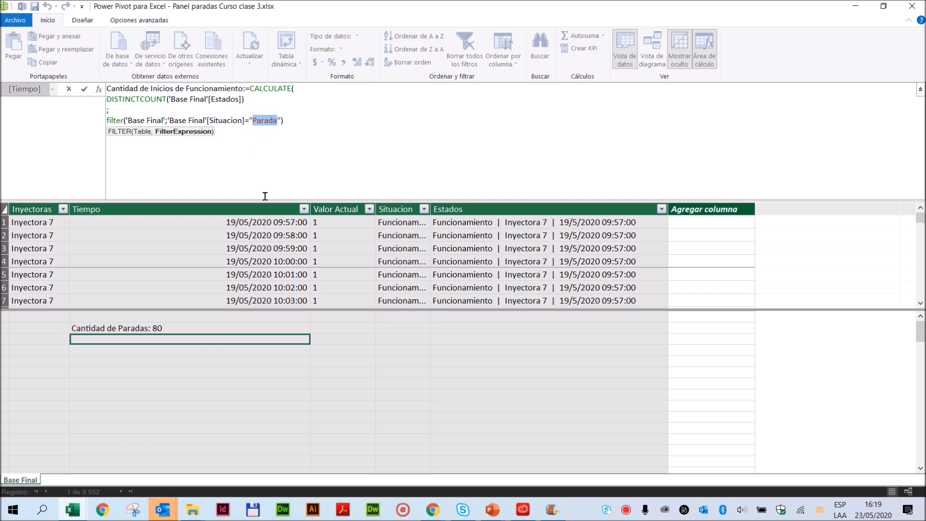
pyautogui.write('Funcionamiento')
pyautogui.click(85, 91)
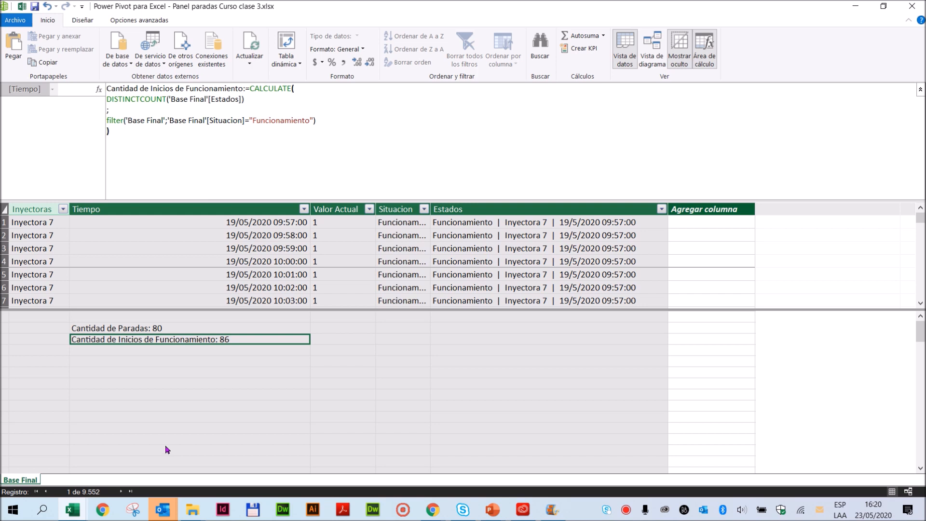
pyautogui.click(130, 329)
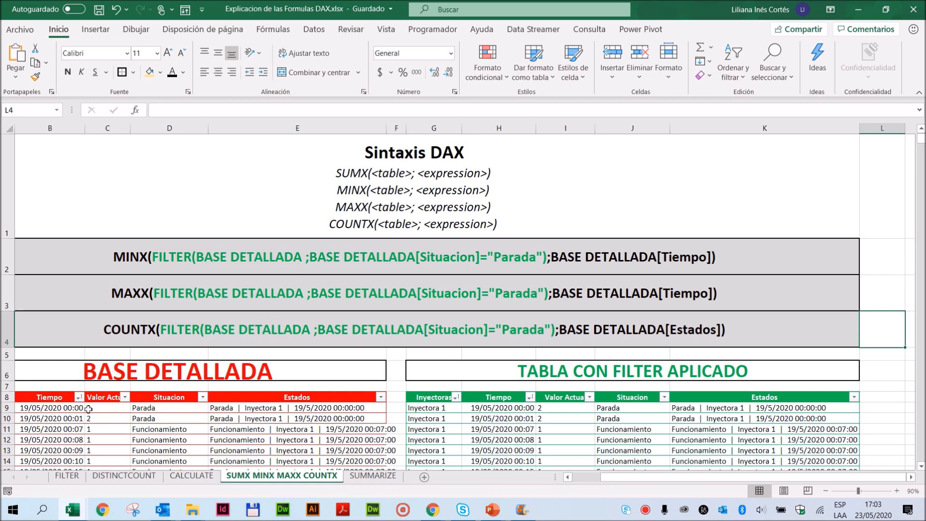
# - In the Explicacion de las Formulas DAX workbook, compare the SUMX, MINX, MAXX and COUNTX syntax with the FILTER sheet's syntax
pyautogui.moveTo(45, 412); pyautogui.dragTo(280, 415)
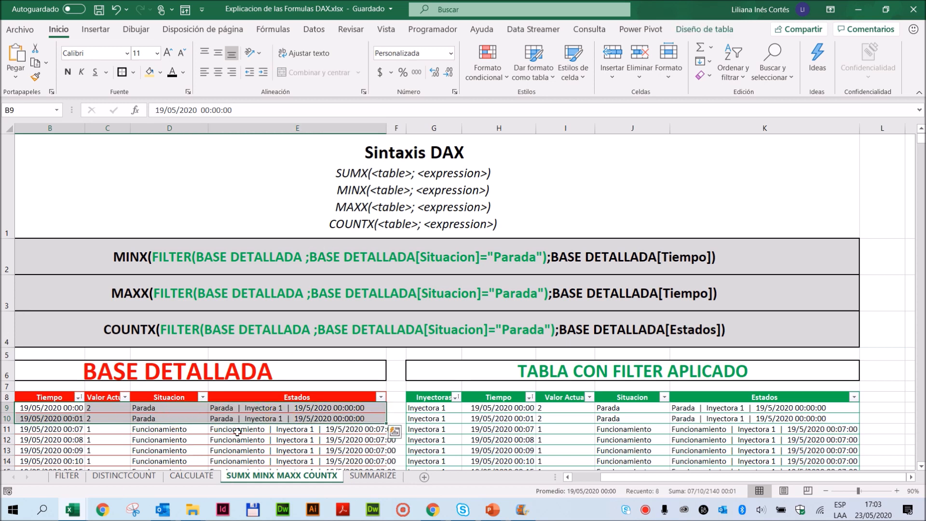
pyautogui.click(388, 173)
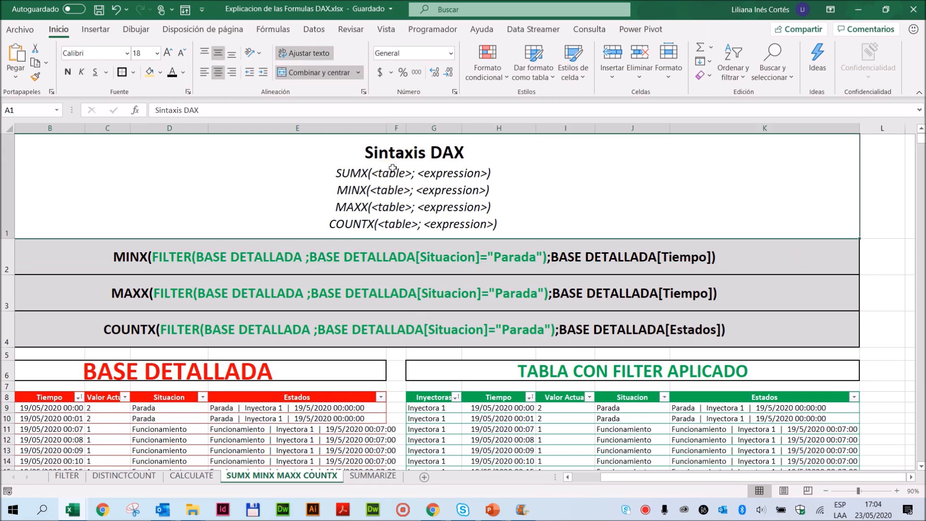
pyautogui.click(68, 476)
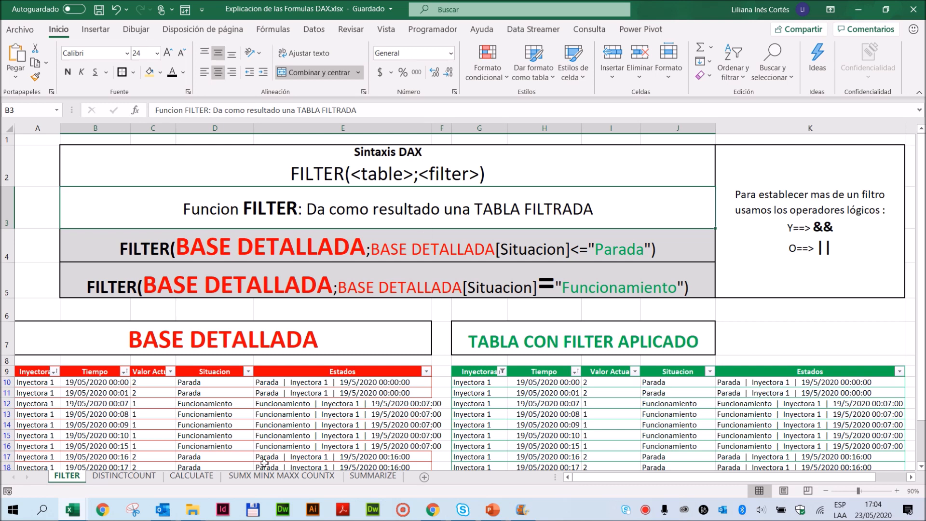
pyautogui.click(270, 475)
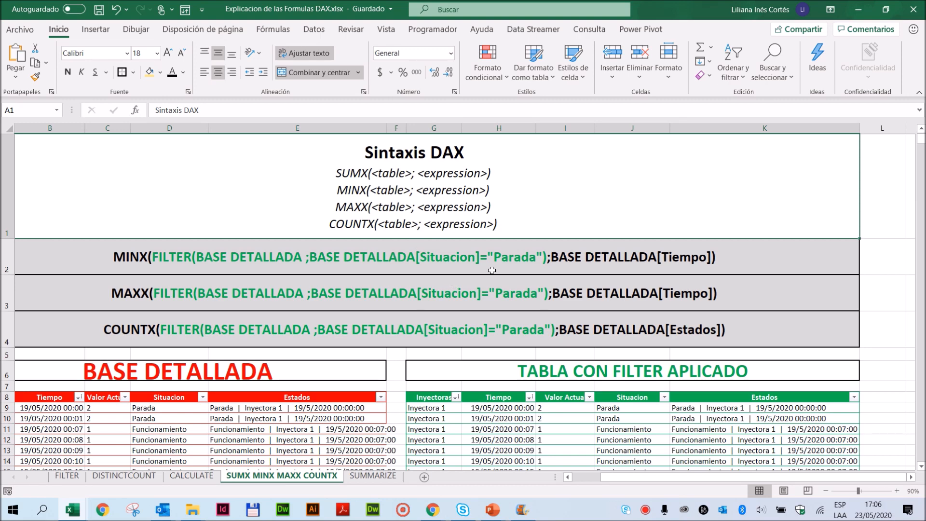
# - Filter the Situacion column of the TABLA CON FILTER APLICADO table to show only Parada rows
pyautogui.scroll(-1, 636, 433)
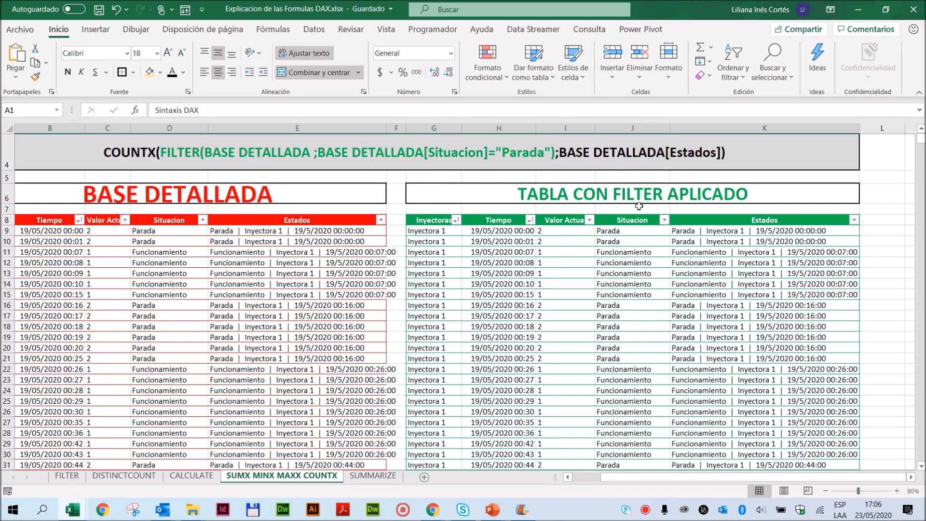
pyautogui.click(664, 220)
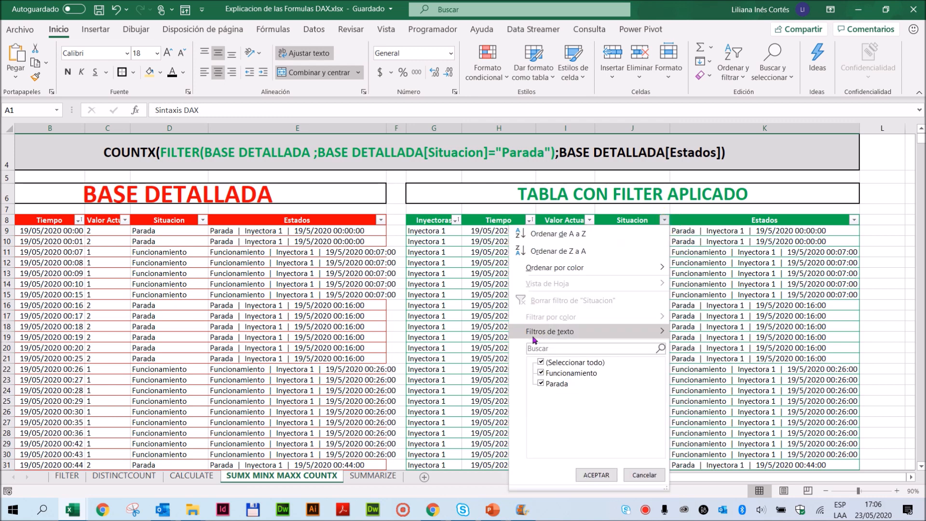
pyautogui.click(541, 373)
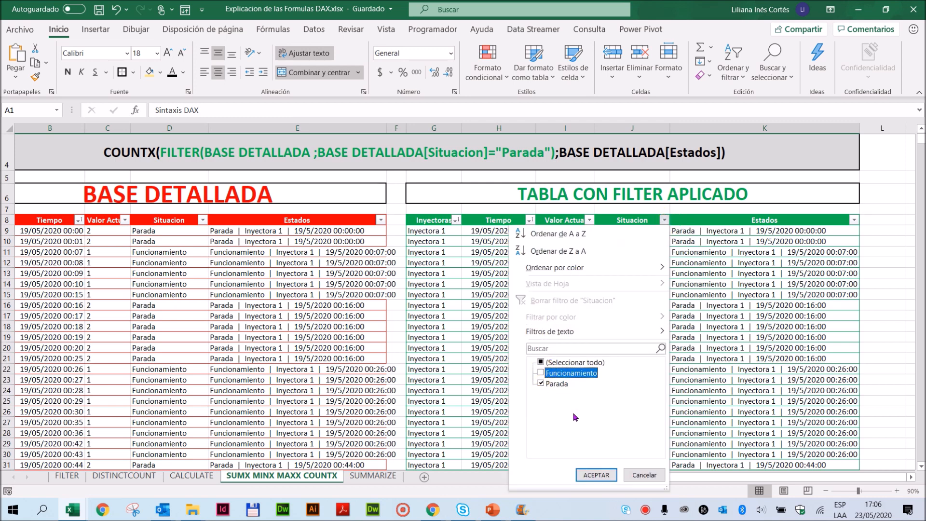
pyautogui.click(596, 475)
# - Set the total of the filtered table's Tiempo column to the Mín. function
pyautogui.click(495, 231)
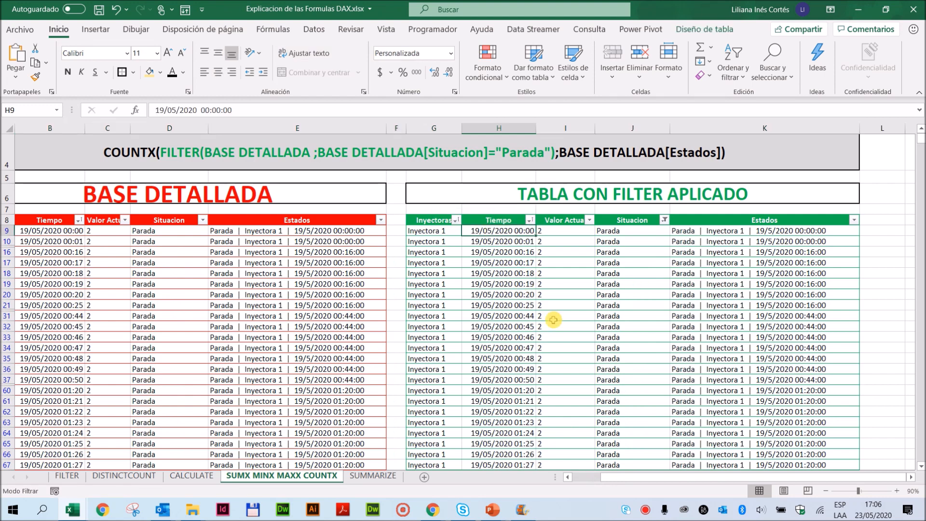
pyautogui.hotkey('ctrl', 'Down')
pyautogui.press('Down')
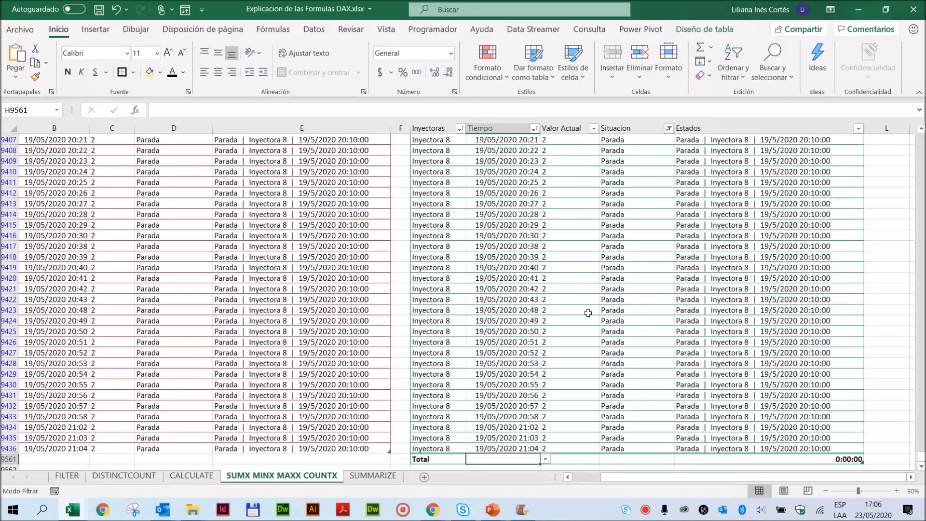
pyautogui.click(545, 460)
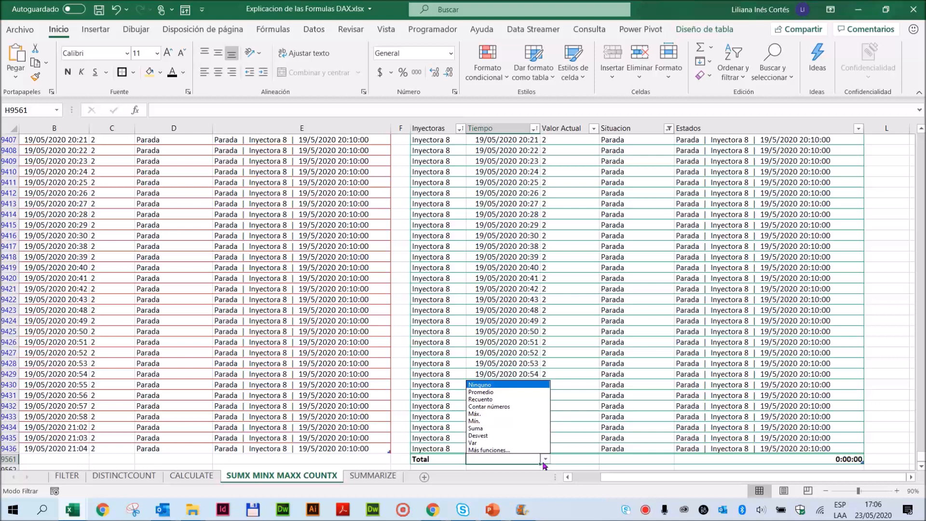
pyautogui.click(492, 421)
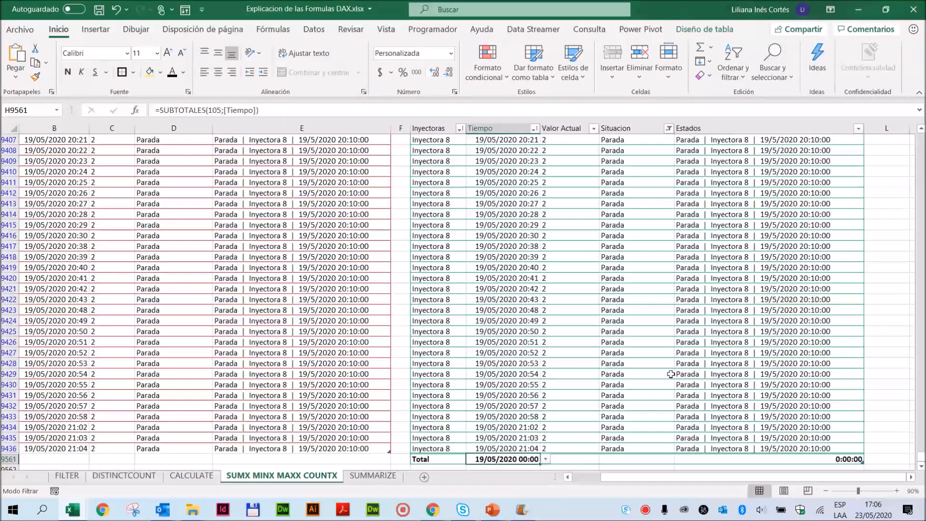
# - Review the MAXX example formula and change the Tiempo column's total to the Máx. function
pyautogui.moveTo(920, 456); pyautogui.dragTo(917, 115)
pyautogui.click(130, 292)
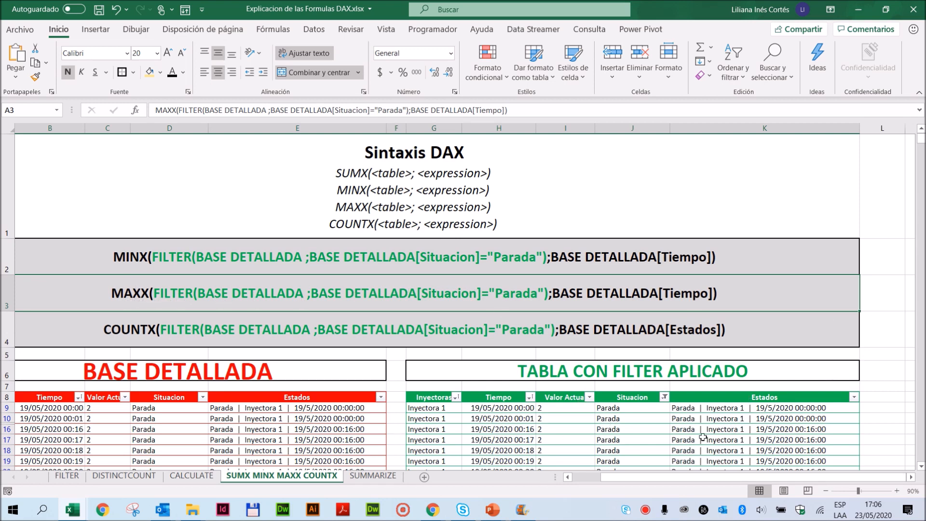
pyautogui.click(511, 420)
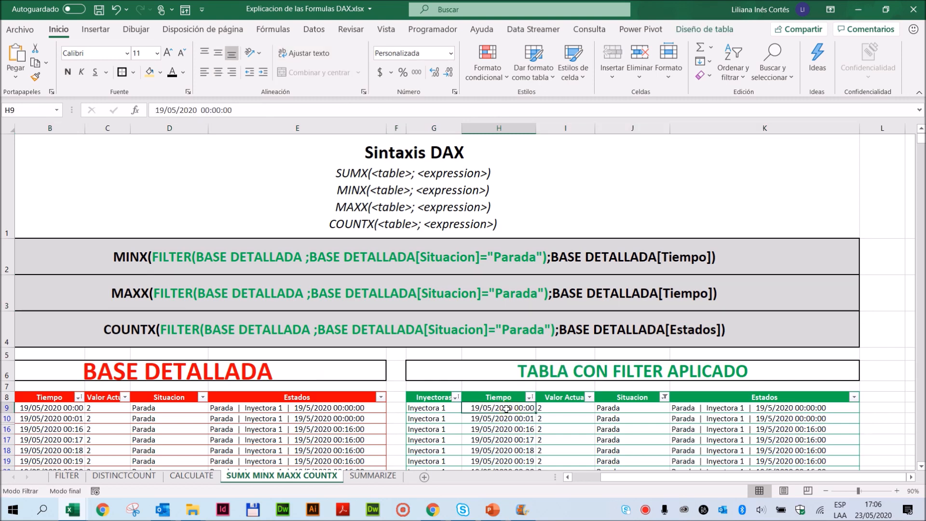
pyautogui.hotkey('ctrl', 'Down')
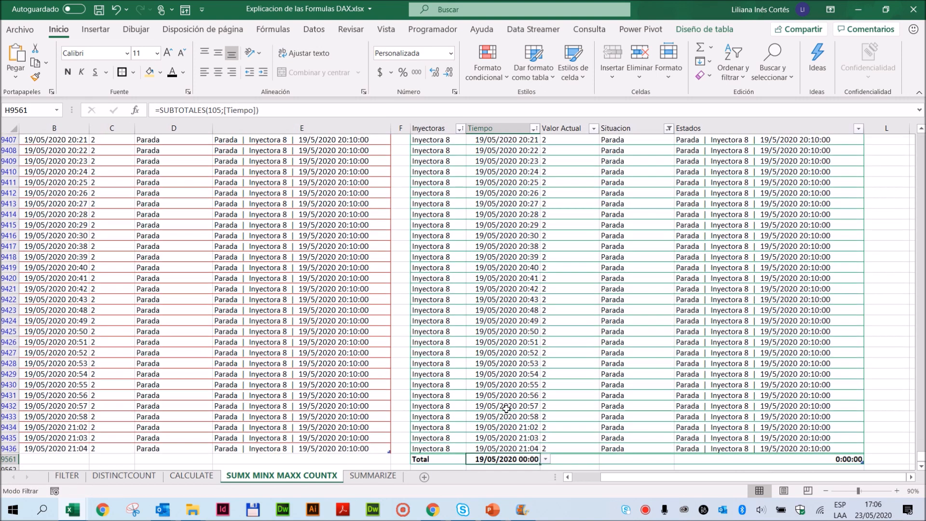
pyautogui.click(546, 459)
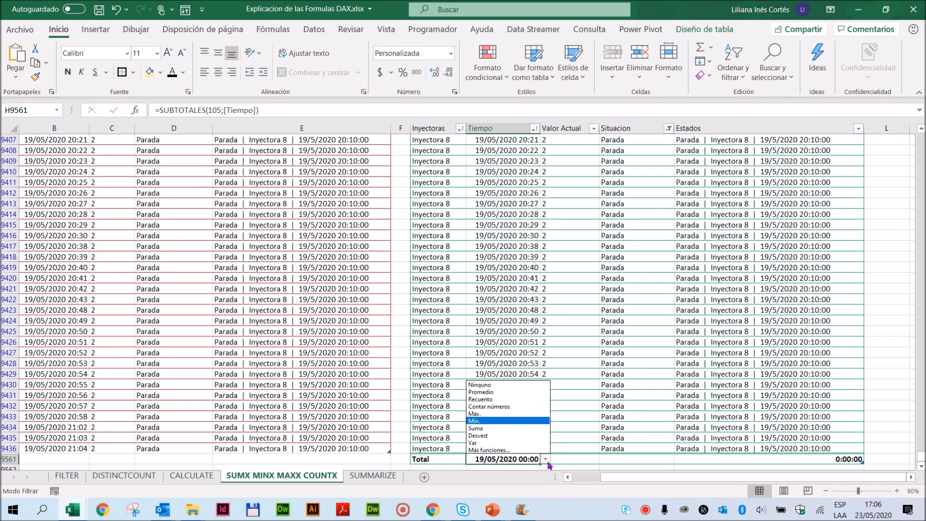
pyautogui.click(497, 415)
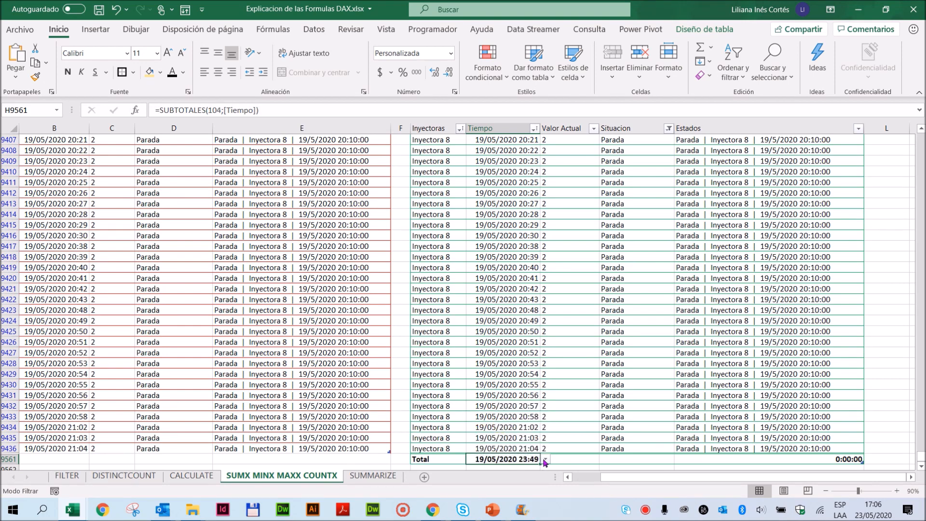
# - Switch the Tiempo column's total to Mín. and back to Máx. to compare both functions
pyautogui.click(545, 460)
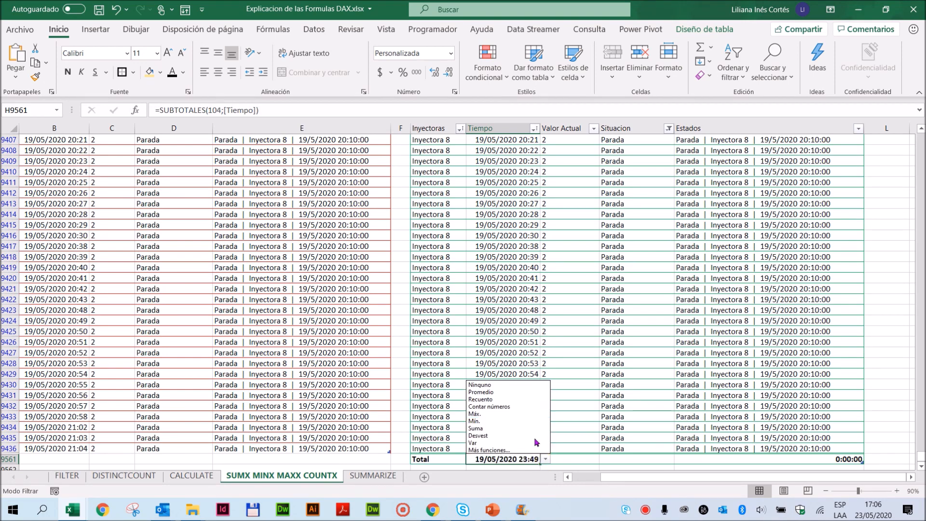
pyautogui.click(492, 427)
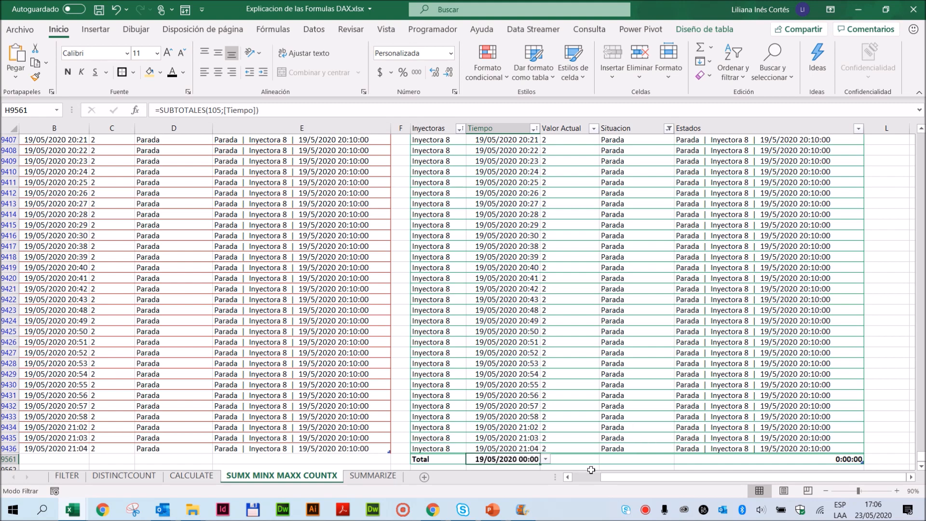
pyautogui.click(546, 459)
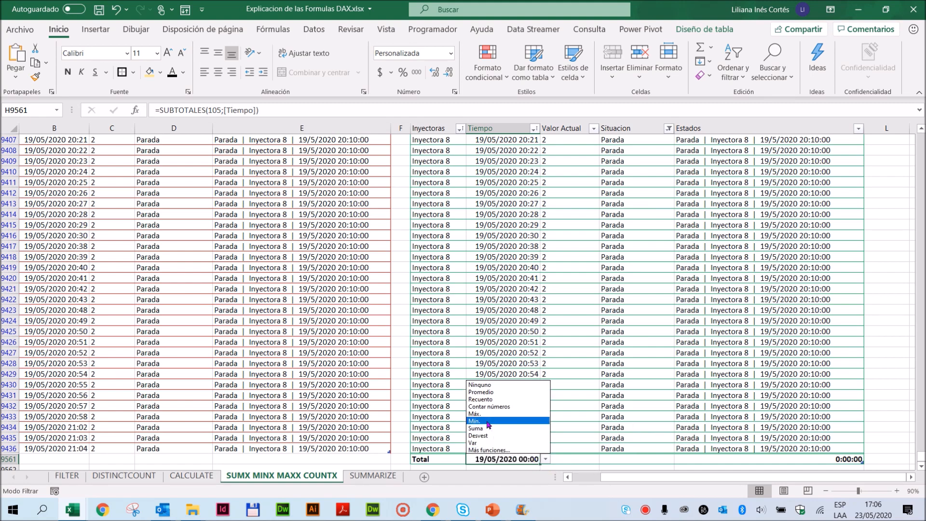
pyautogui.click(486, 414)
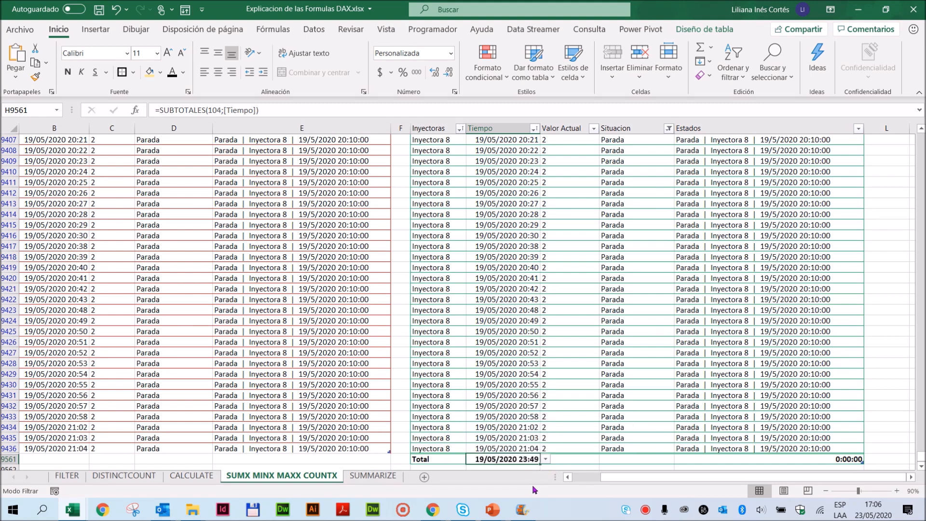
# - Set the Tiempo column's total to Contar números and return to the example formulas above the table
pyautogui.click(546, 459)
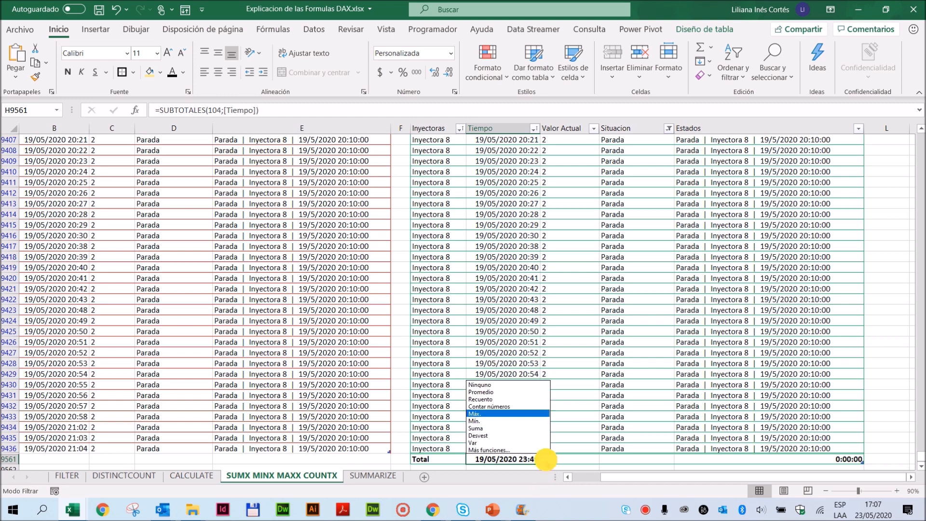
pyautogui.click(497, 408)
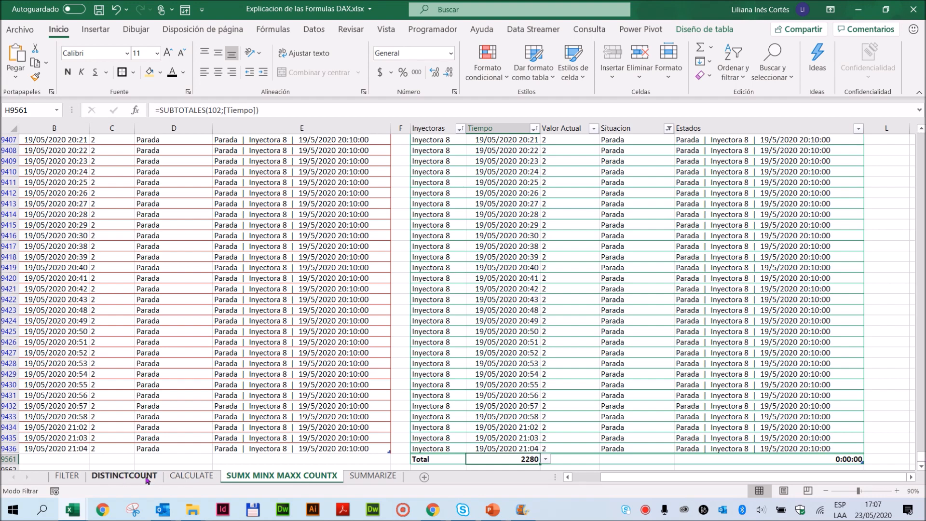
pyautogui.moveTo(920, 464); pyautogui.dragTo(918, 75)
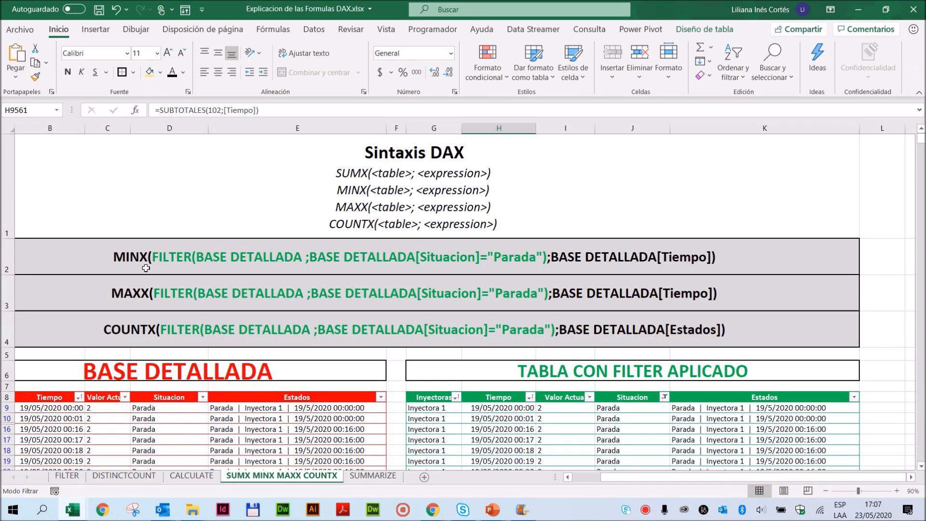
# - Compare the MINX and MAXX example formulas with the Tiempo values in the filtered table
pyautogui.click(118, 257)
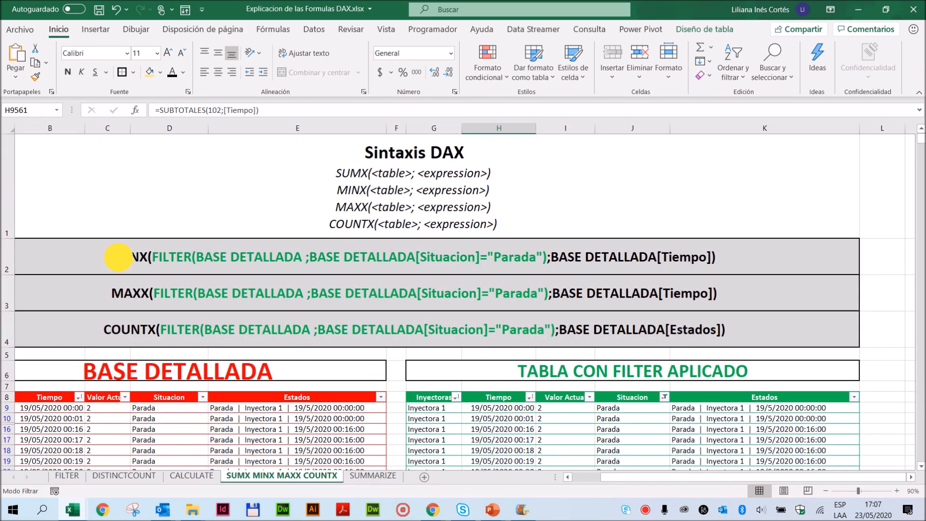
pyautogui.click(118, 293)
pyautogui.click(118, 256)
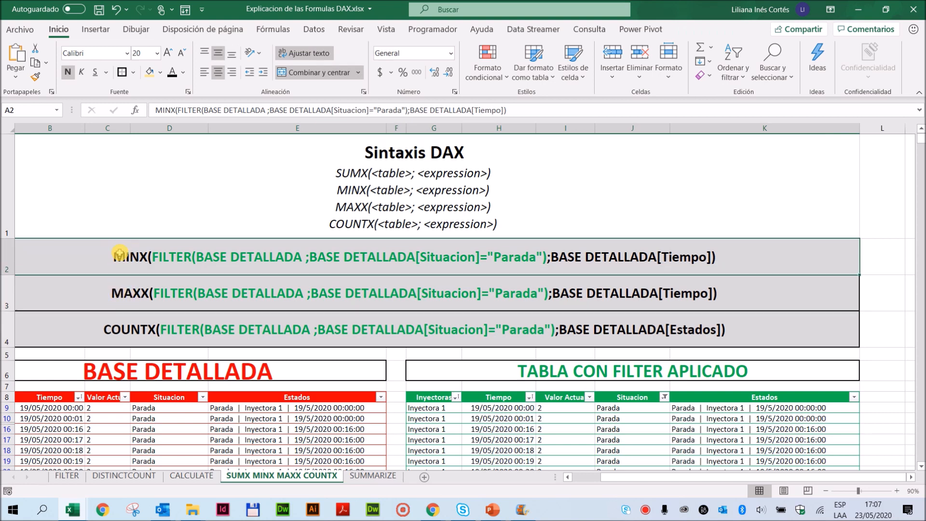
pyautogui.click(124, 288)
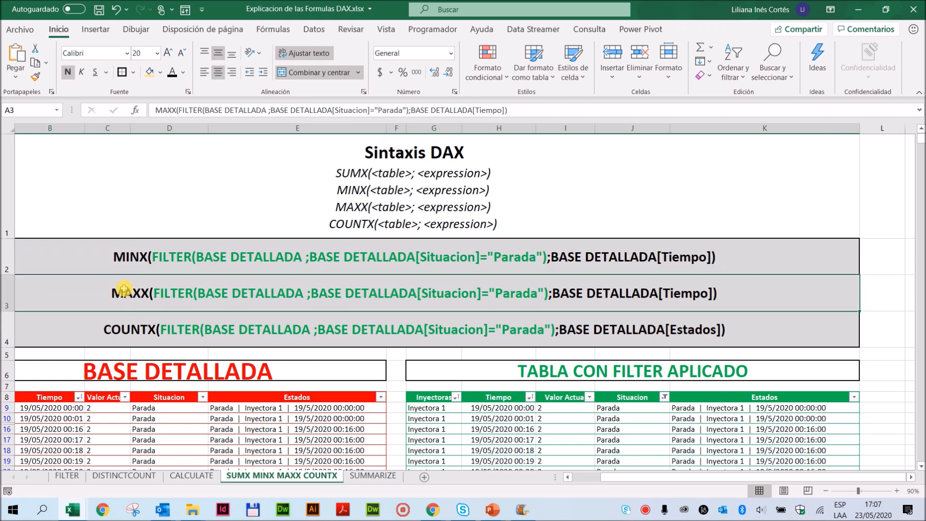
pyautogui.click(499, 413)
pyautogui.click(512, 453)
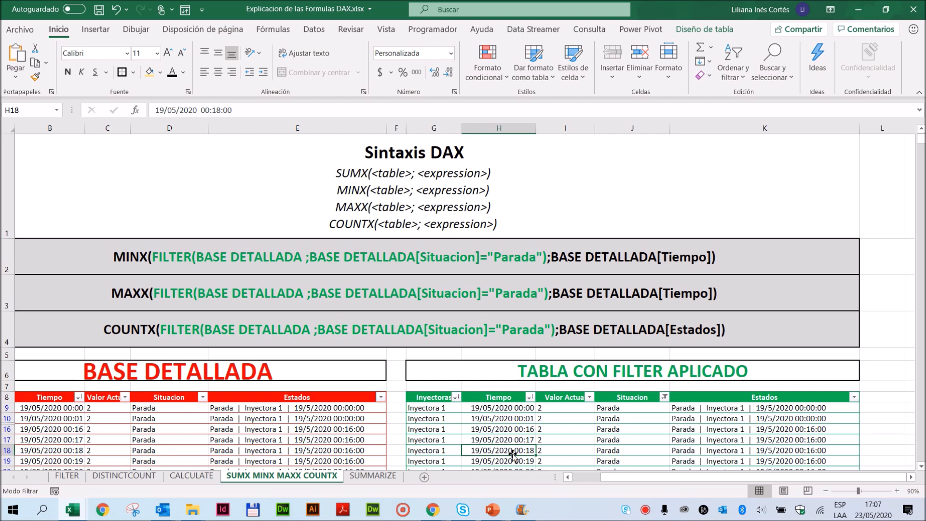
# - Open the SUMMARIZE sheet and widen the Tiempo column enough to display its full dates and times
pyautogui.click(373, 475)
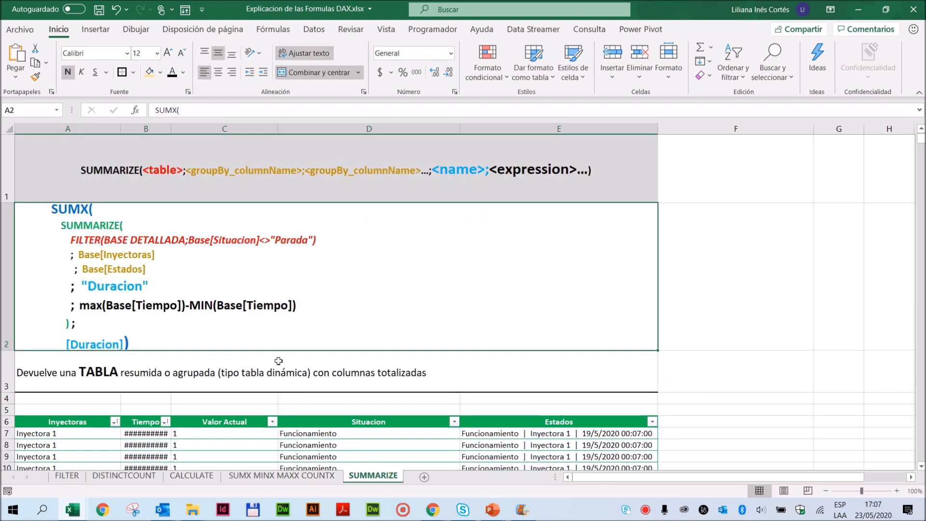
pyautogui.scroll(-2, 294, 343)
pyautogui.scroll(1, 251, 241)
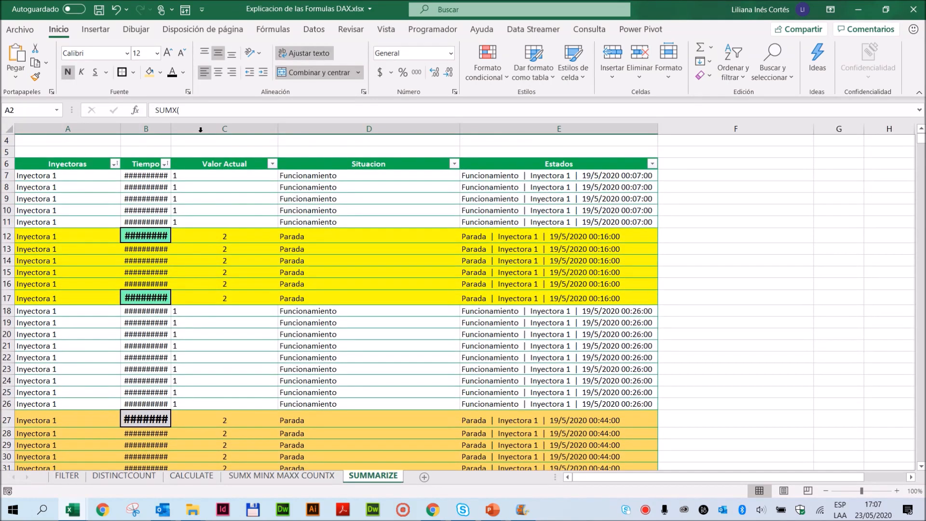
pyautogui.moveTo(177, 132); pyautogui.dragTo(225, 129)
pyautogui.scroll(2, 285, 242)
pyautogui.scroll(-2, 284, 258)
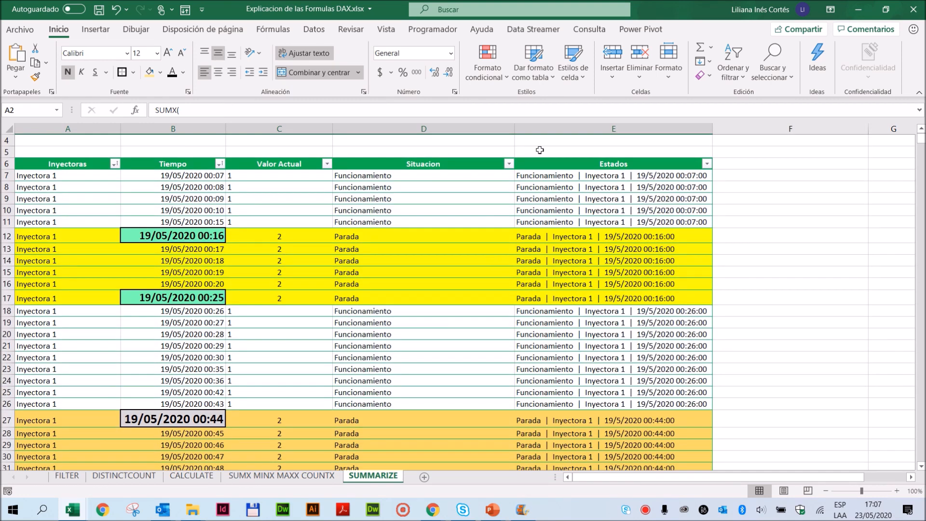
# - Filter the Situacion column of the SUMMARIZE sheet's table to show only Parada rows
pyautogui.click(510, 164)
pyautogui.click(384, 317)
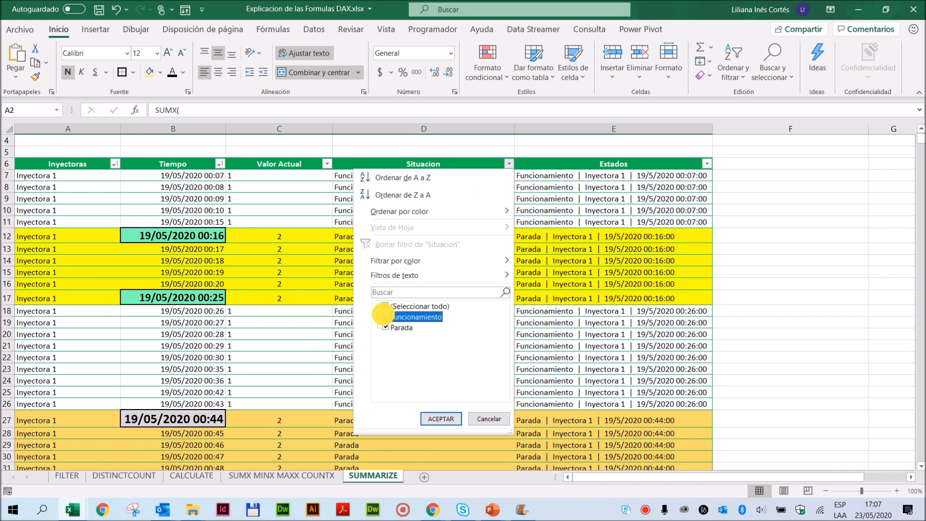
pyautogui.click(439, 419)
# - Examine how the Inyectoras and Estados values group the colour-coded Parada rows in the filtered SUMMARIZE table
pyautogui.scroll(3, 318, 328)
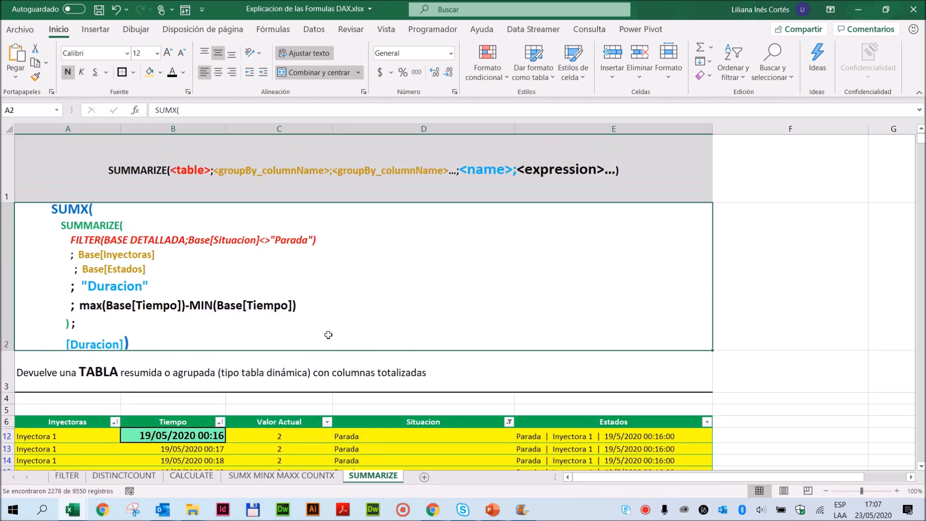
pyautogui.scroll(-3, 324, 336)
pyautogui.moveTo(41, 178); pyautogui.dragTo(41, 235)
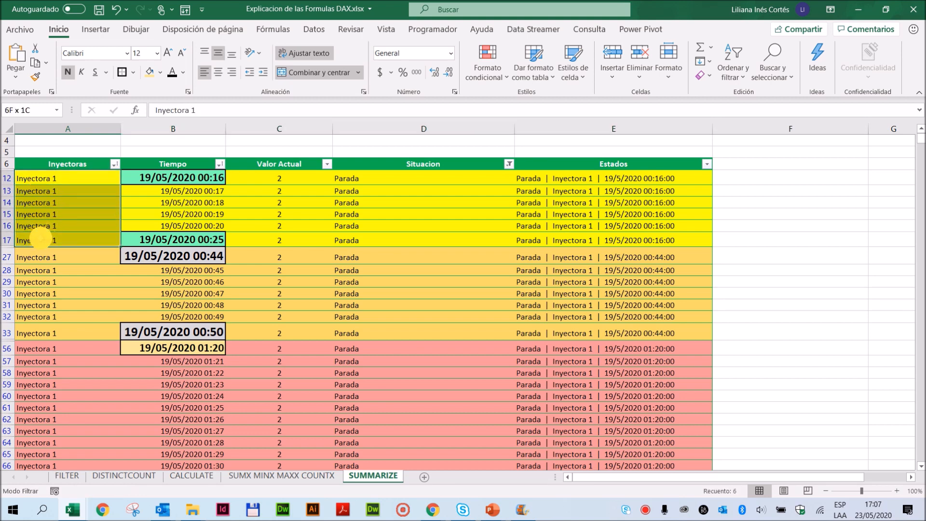
pyautogui.moveTo(41, 182); pyautogui.dragTo(34, 251)
pyautogui.moveTo(46, 179); pyautogui.dragTo(50, 238)
pyautogui.moveTo(658, 183); pyautogui.dragTo(659, 234)
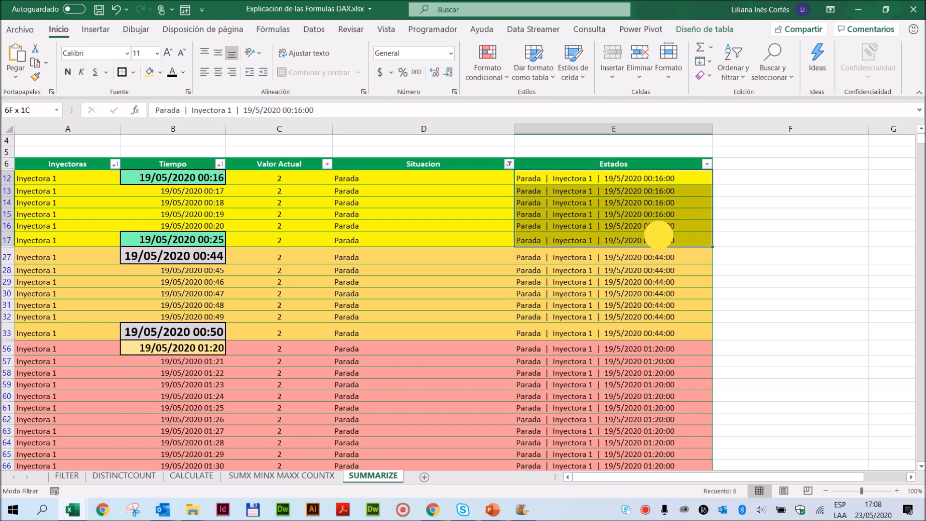
pyautogui.moveTo(659, 235); pyautogui.dragTo(658, 235)
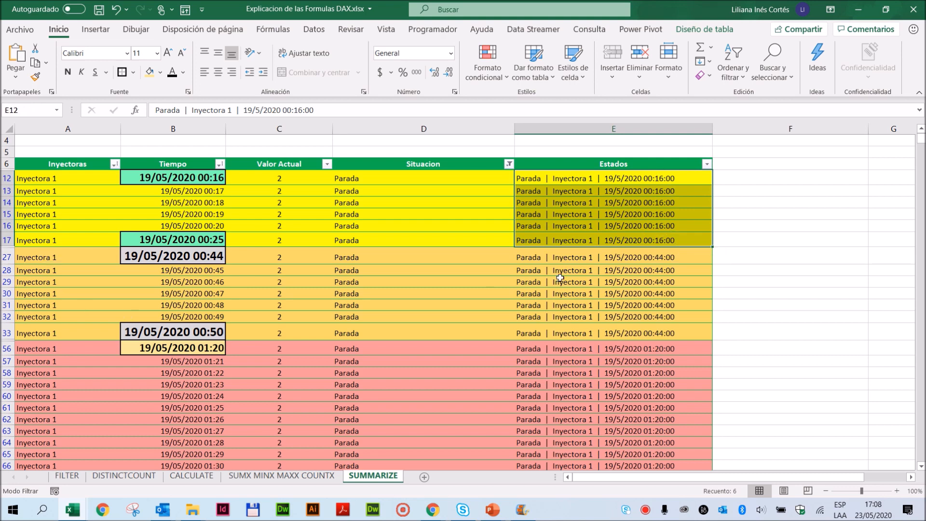
pyautogui.moveTo(636, 258); pyautogui.dragTo(638, 329)
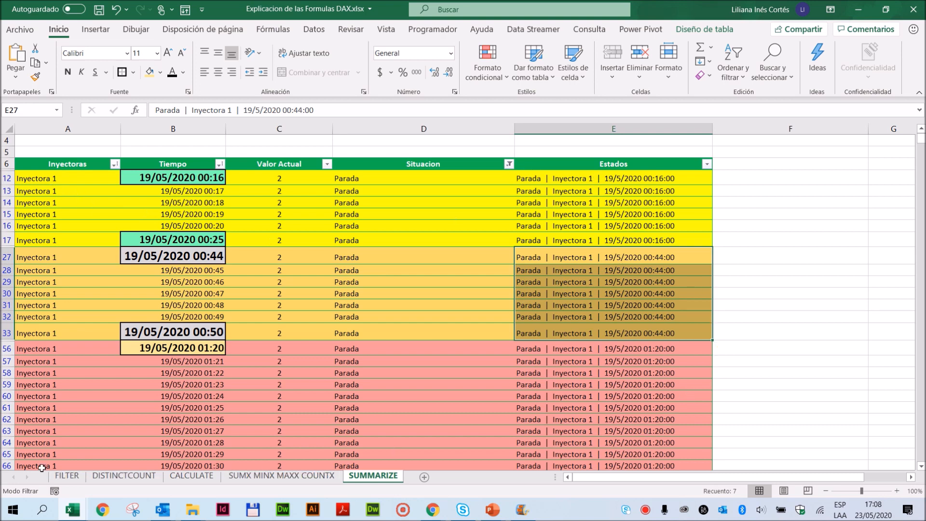
pyautogui.click(9, 466)
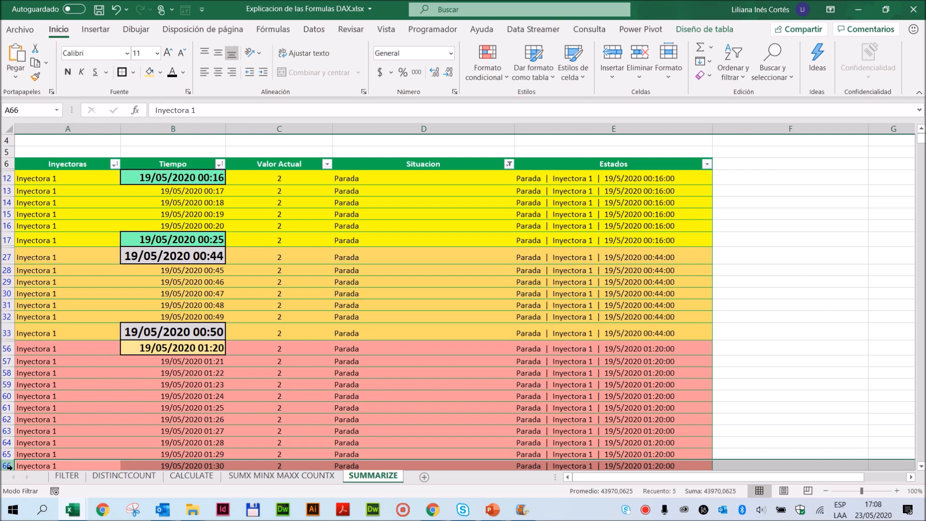
pyautogui.scroll(-1, 393, 412)
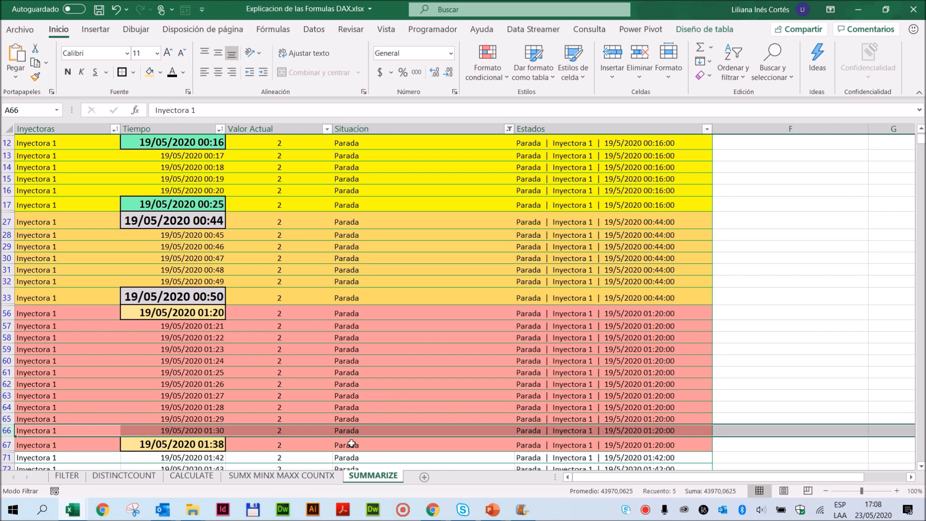
# - Compare the first and last Tiempo values of the coloured Parada groups, along with the Estados value shared by the yellow rows
pyautogui.click(171, 140)
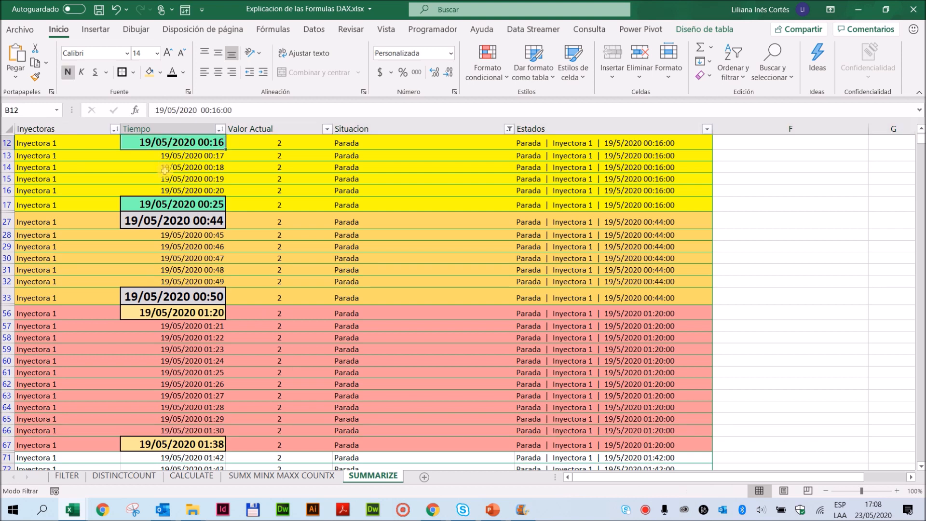
pyautogui.click(153, 445)
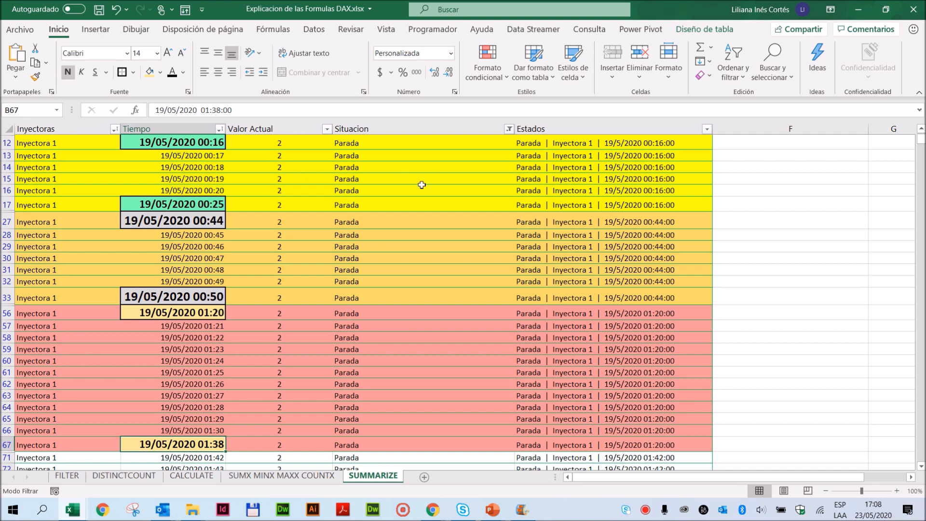
pyautogui.click(203, 140)
pyautogui.click(194, 201)
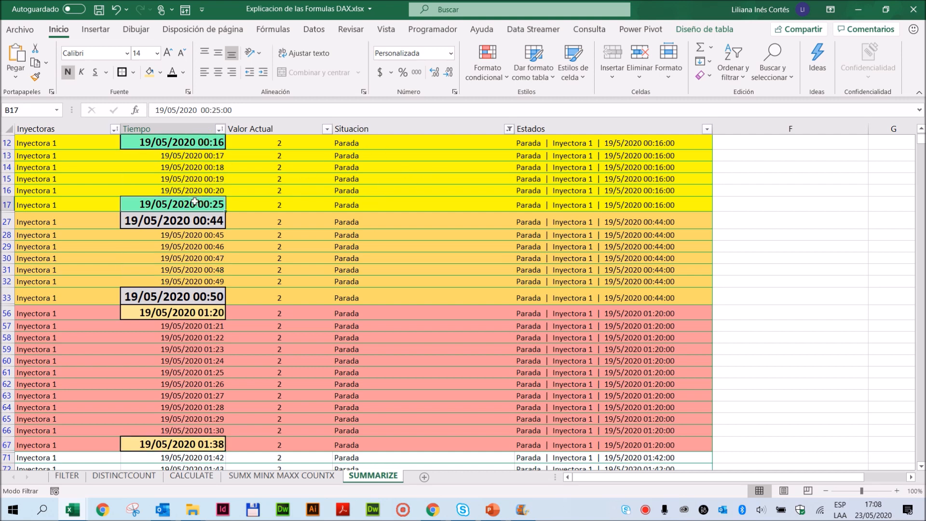
pyautogui.click(174, 222)
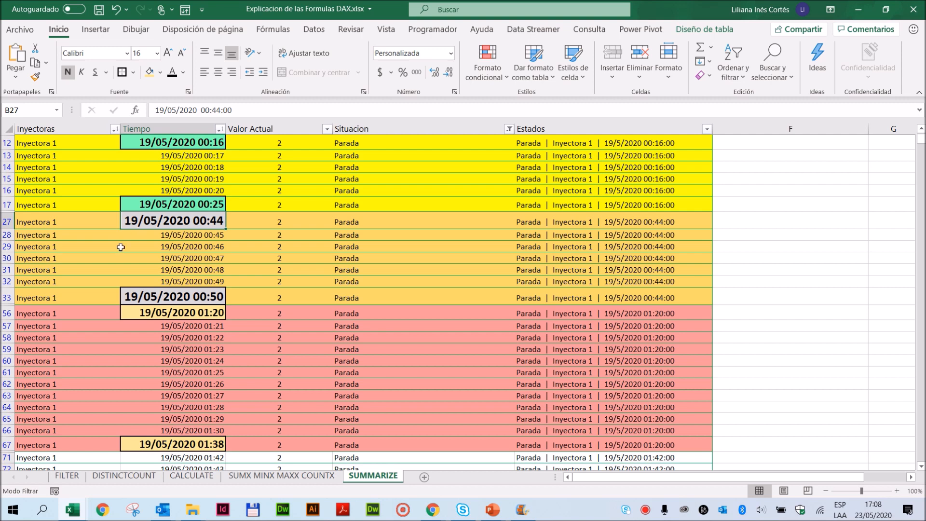
pyautogui.click(151, 297)
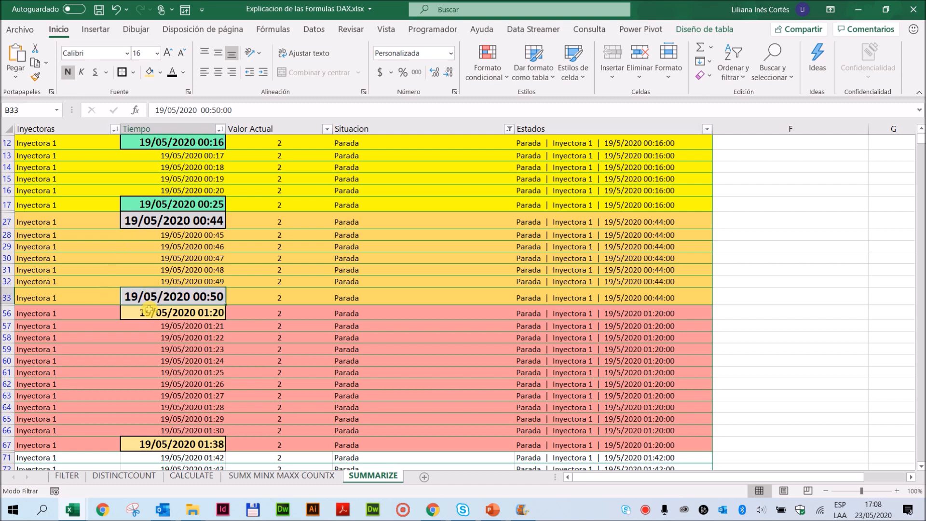
pyautogui.moveTo(182, 147); pyautogui.dragTo(178, 297)
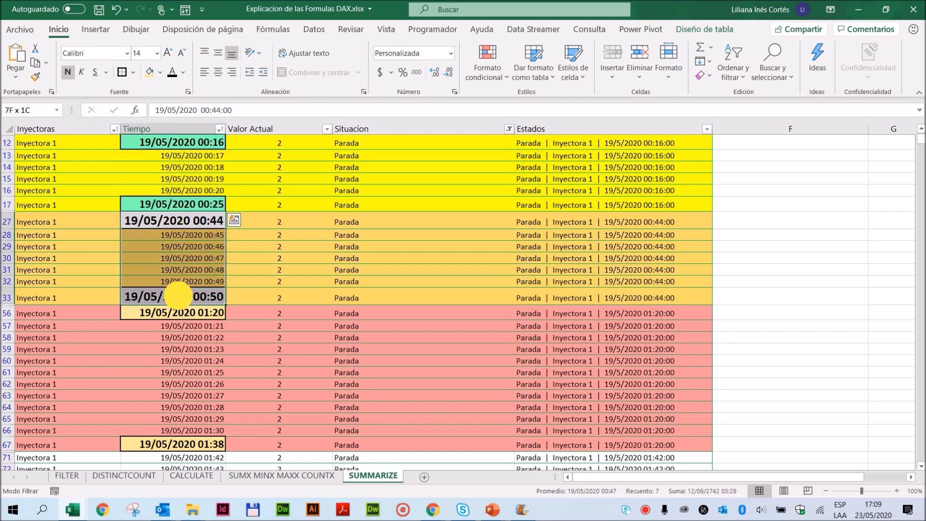
pyautogui.moveTo(653, 143); pyautogui.dragTo(654, 202)
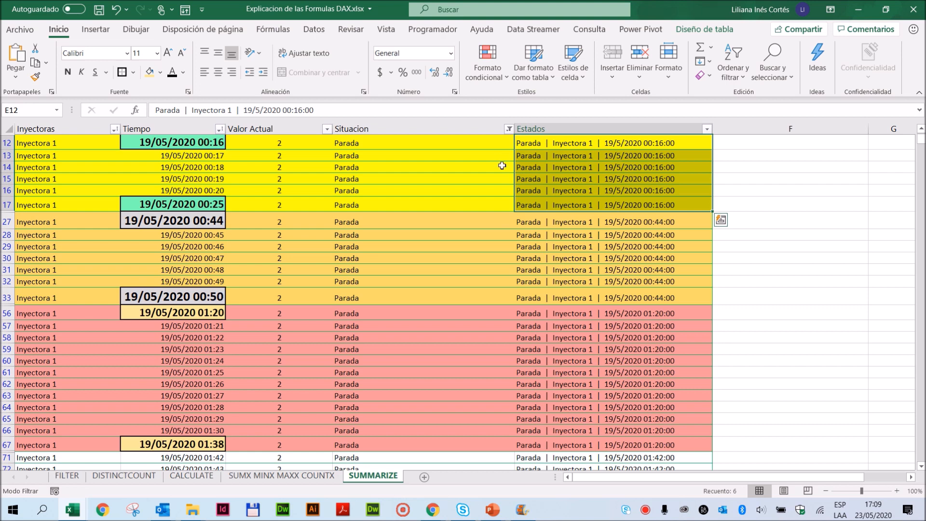
pyautogui.click(545, 142)
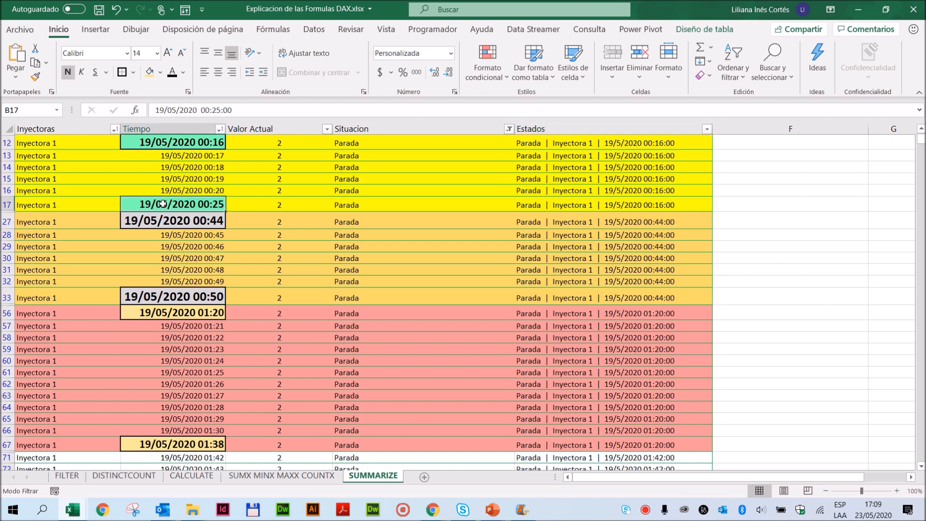
pyautogui.click(552, 206)
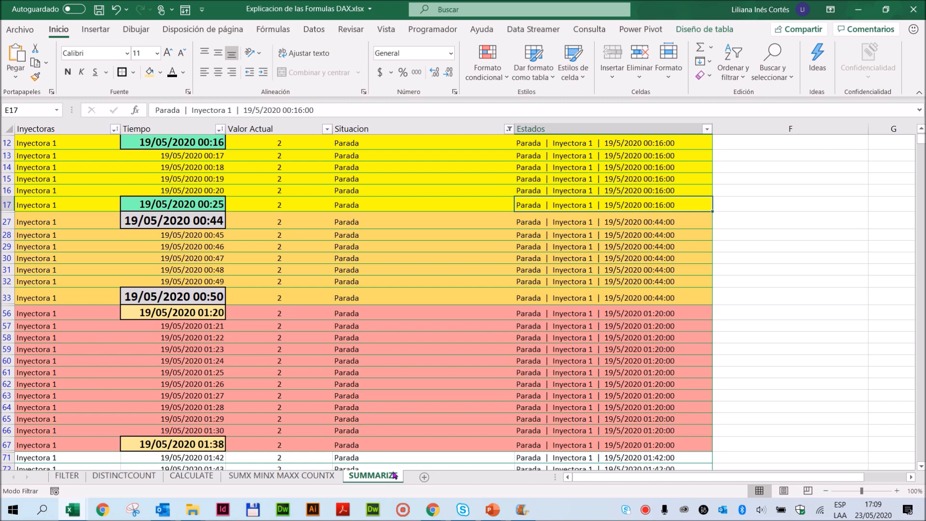
# - Review the groupBy_columnName arguments in the SUMMARIZE syntax above the example formula
pyautogui.scroll(3, 275, 233)
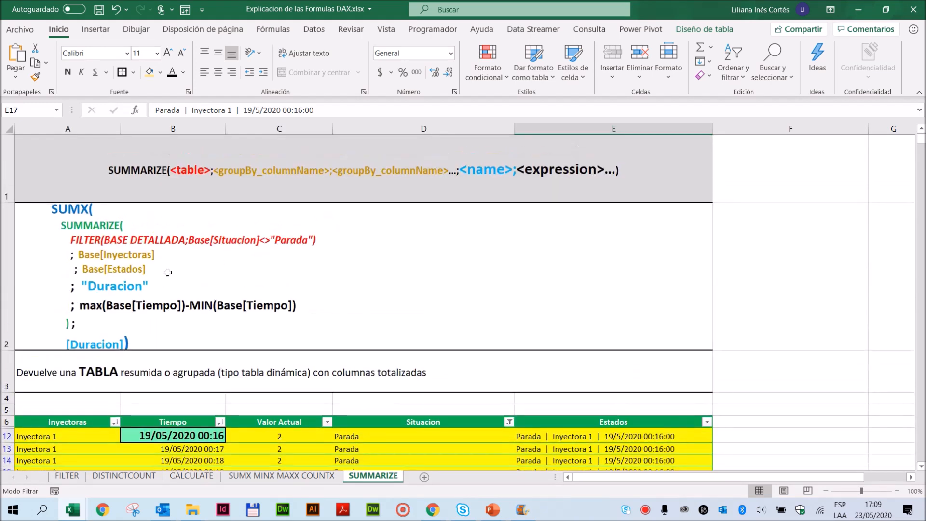
pyautogui.click(117, 169)
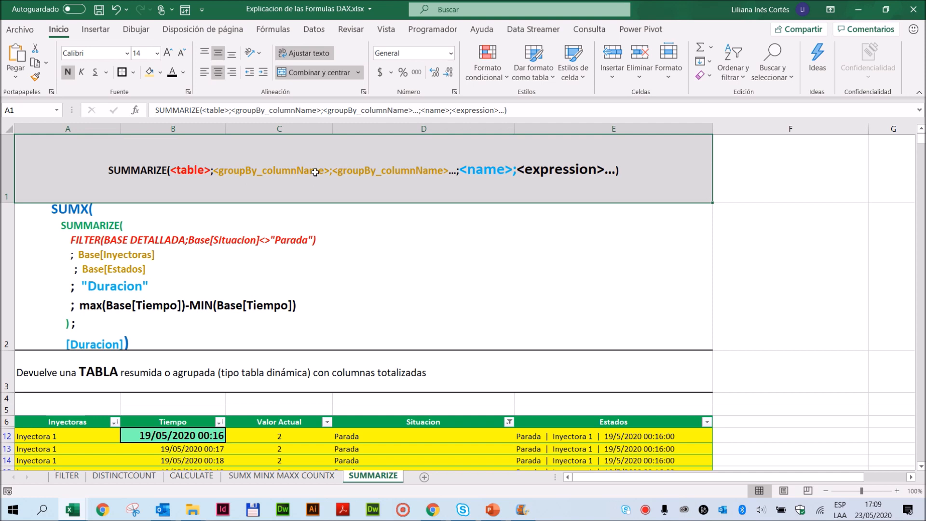
pyautogui.doubleClick(277, 170)
pyautogui.moveTo(218, 170); pyautogui.dragTo(451, 171)
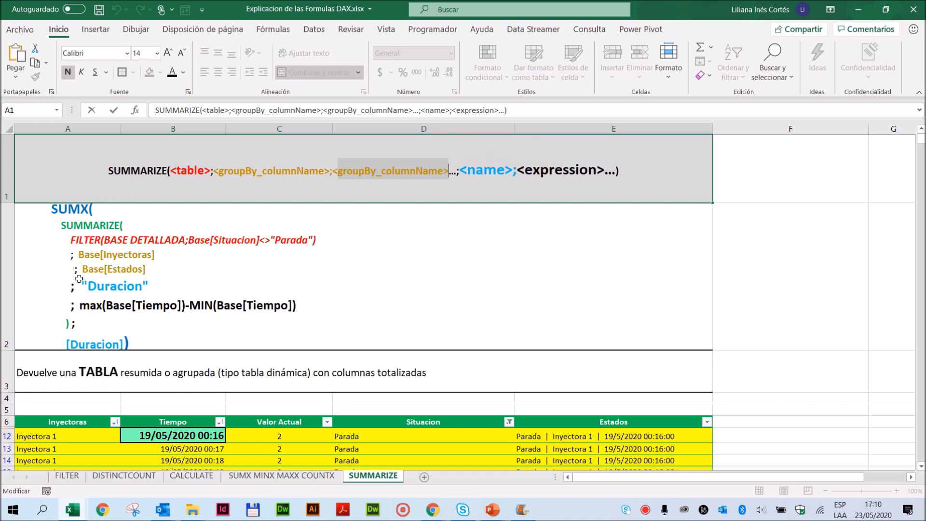
pyautogui.click(59, 311)
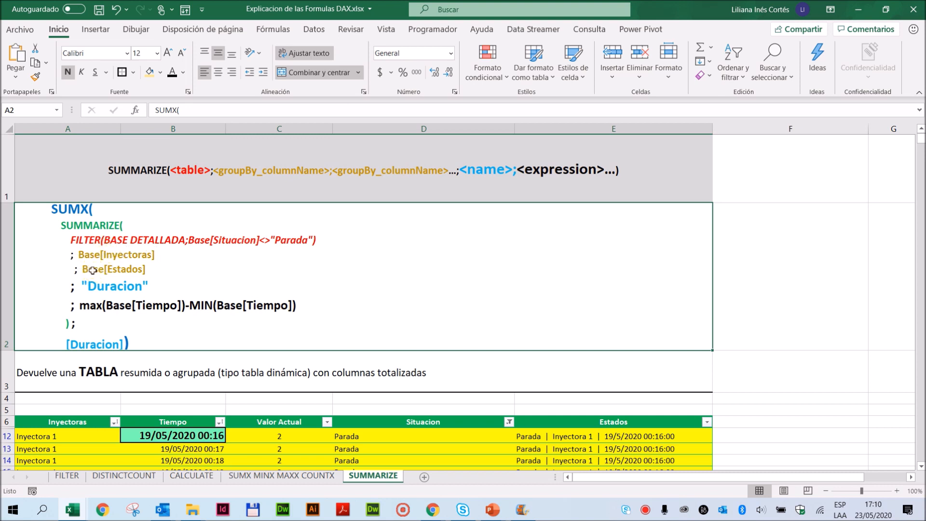
pyautogui.doubleClick(94, 246)
pyautogui.click(200, 275)
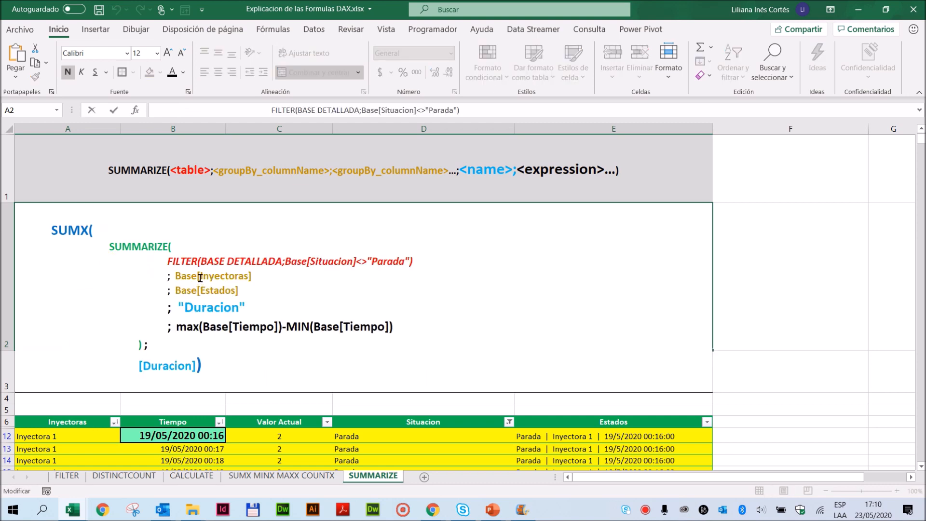
pyautogui.write('DETALLDA')
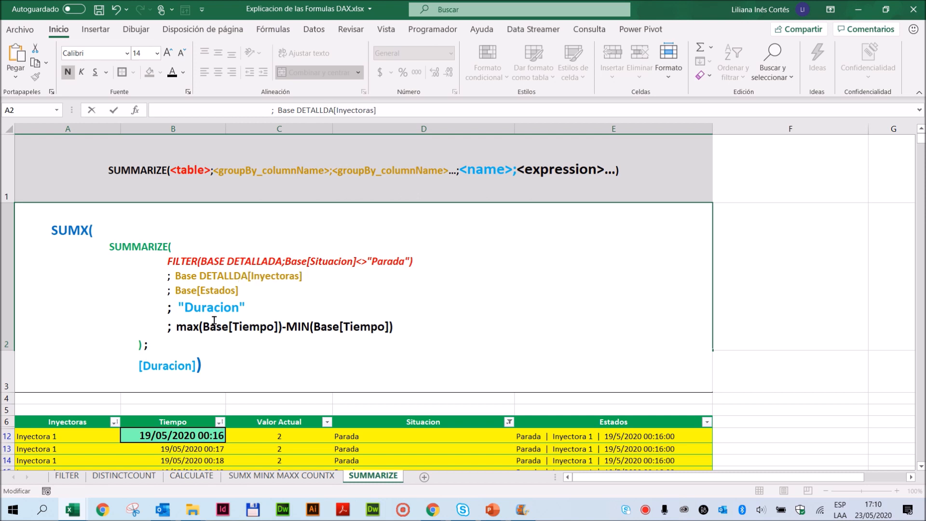
pyautogui.moveTo(198, 289); pyautogui.dragTo(201, 290)
pyautogui.write('DETALLADA')
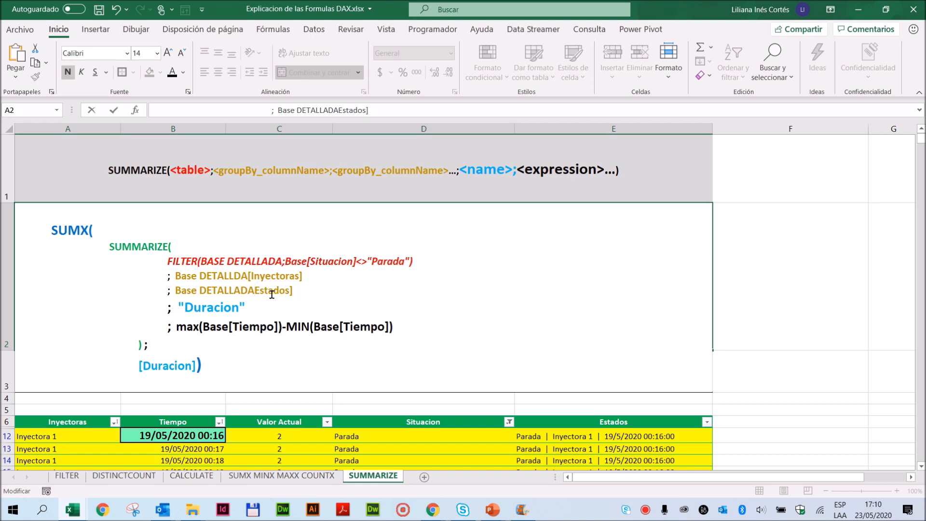
pyautogui.press('Escape')
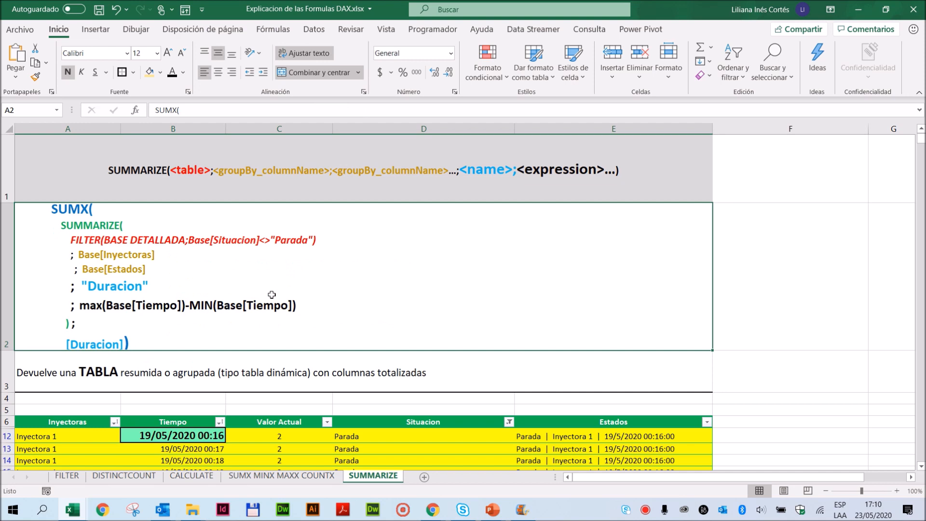
# - In the example formula, change the grouping arguments to BaseDetallada [Inyectoras] and Base Detallada [Estados]
pyautogui.doubleClick(101, 254)
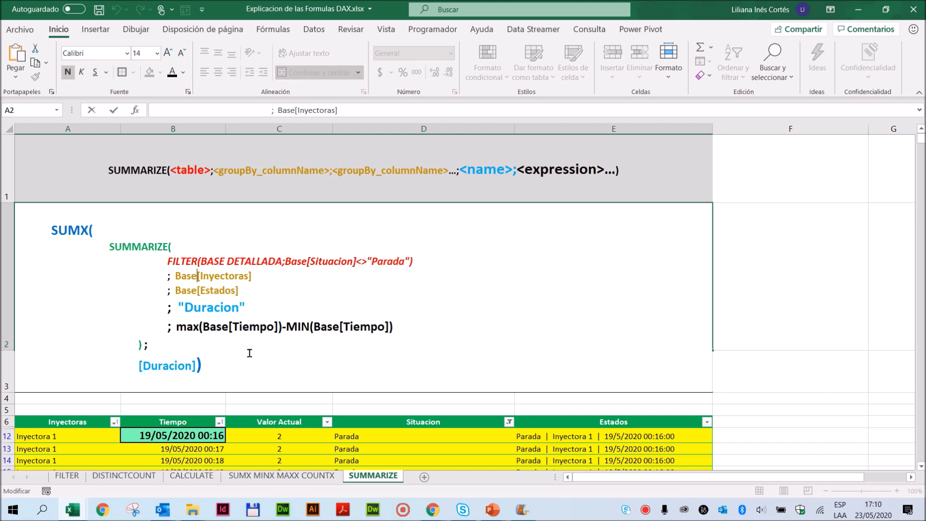
pyautogui.write('Detallad')
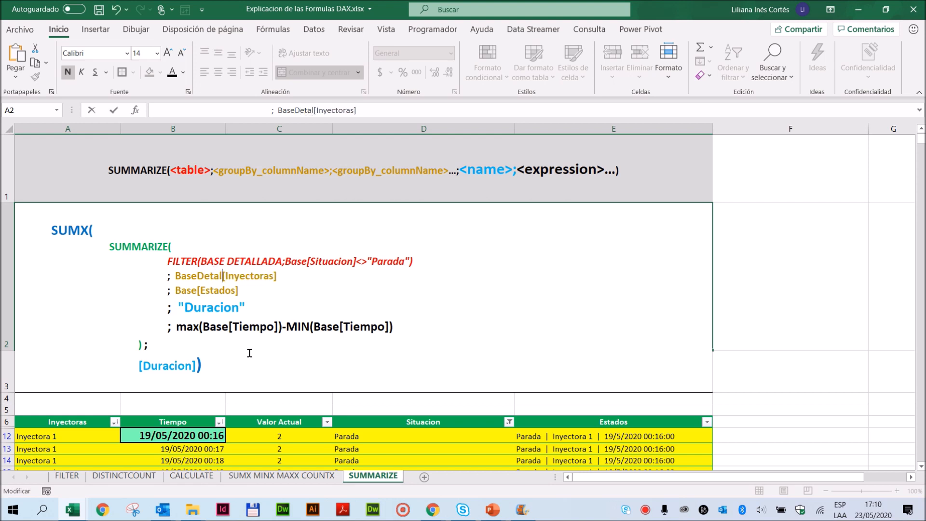
pyautogui.write('a')
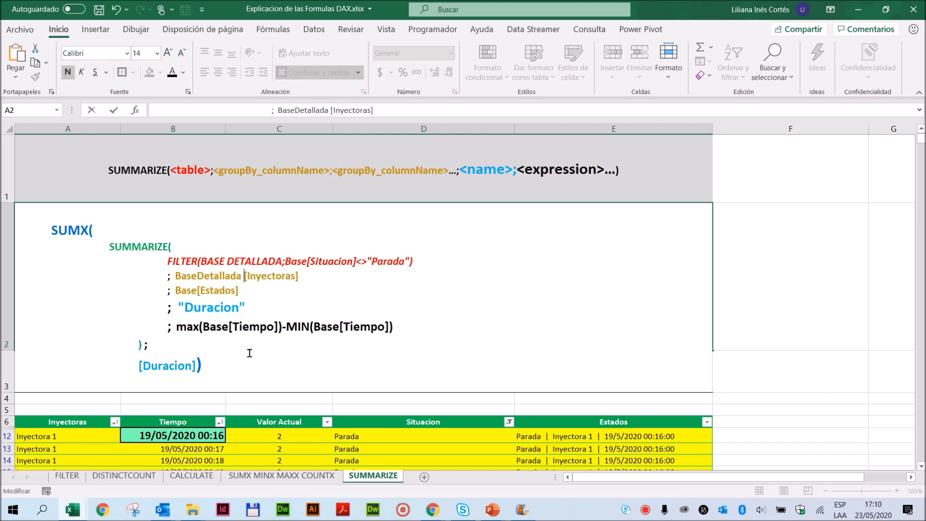
pyautogui.click(198, 295)
pyautogui.write('D')
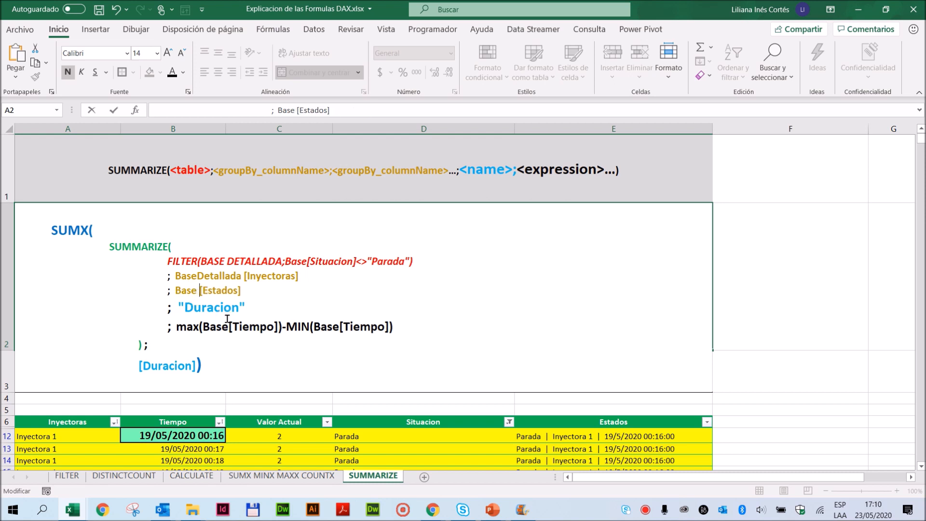
pyautogui.write('etallada')
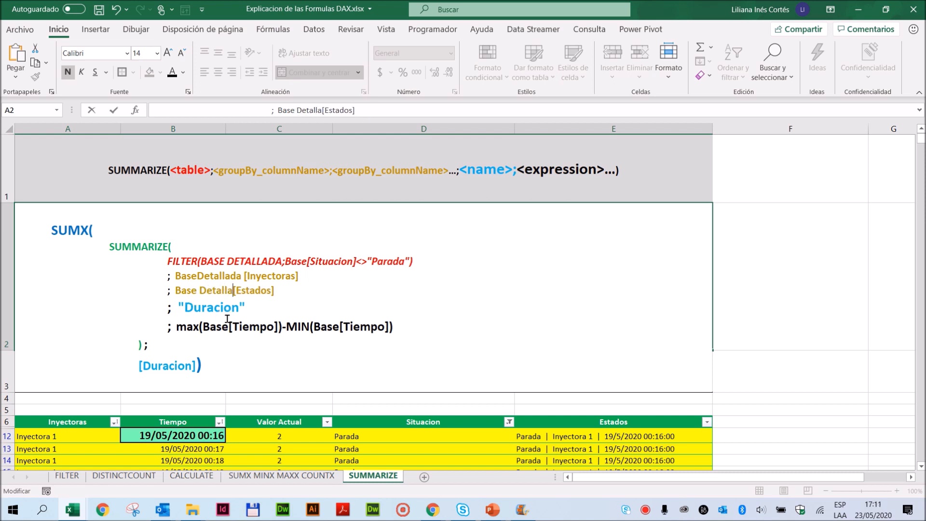
pyautogui.press('Return')
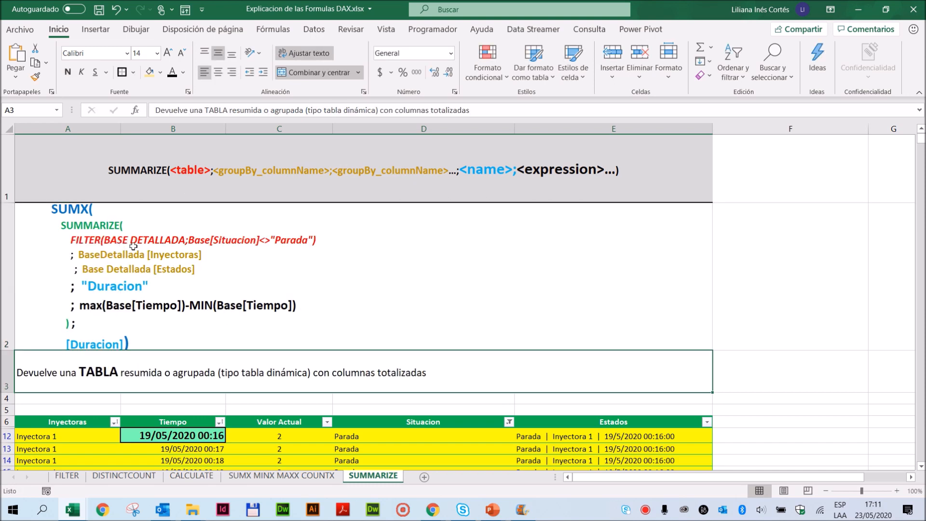
# - Review the Inyectoras and Estados grouping arguments inside the example formula, leaving its text as it is
pyautogui.click(143, 256)
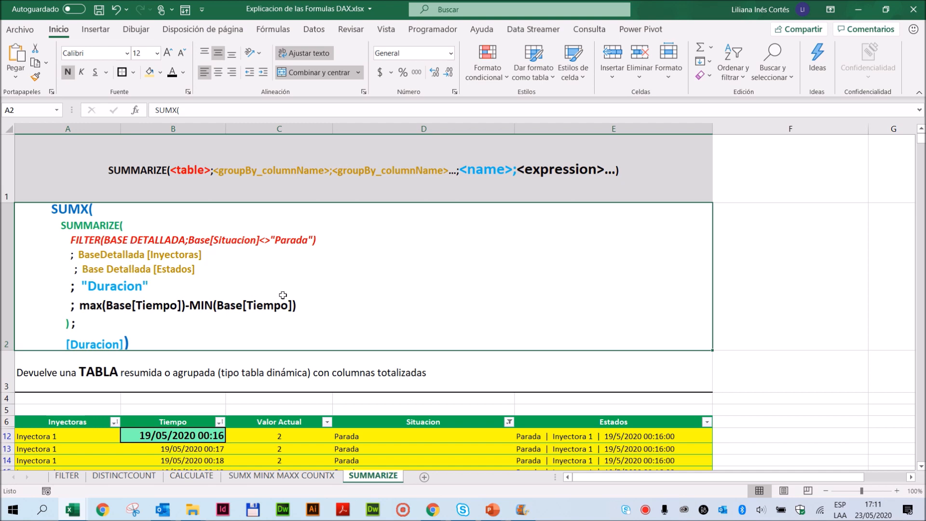
pyautogui.click(142, 269)
pyautogui.doubleClick(166, 265)
pyautogui.click(264, 290)
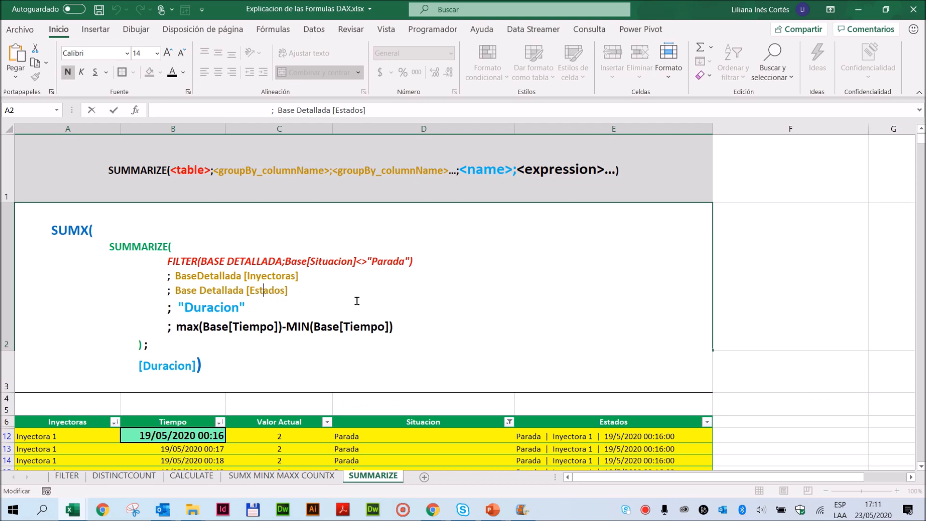
pyautogui.press('Return')
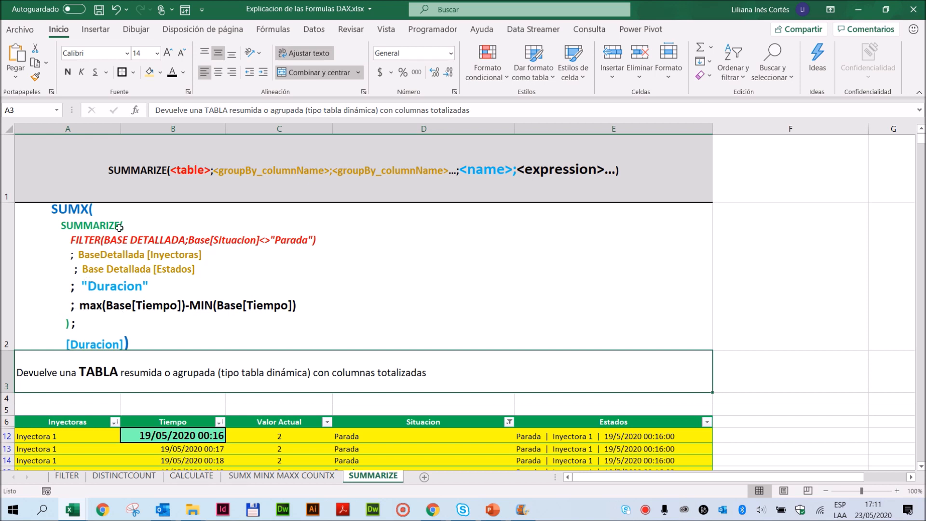
# - Examine the max(Base[Tiempo])-MIN(Base[Tiempo]) expression and its "Duracion" column name in the example formula
pyautogui.doubleClick(80, 310)
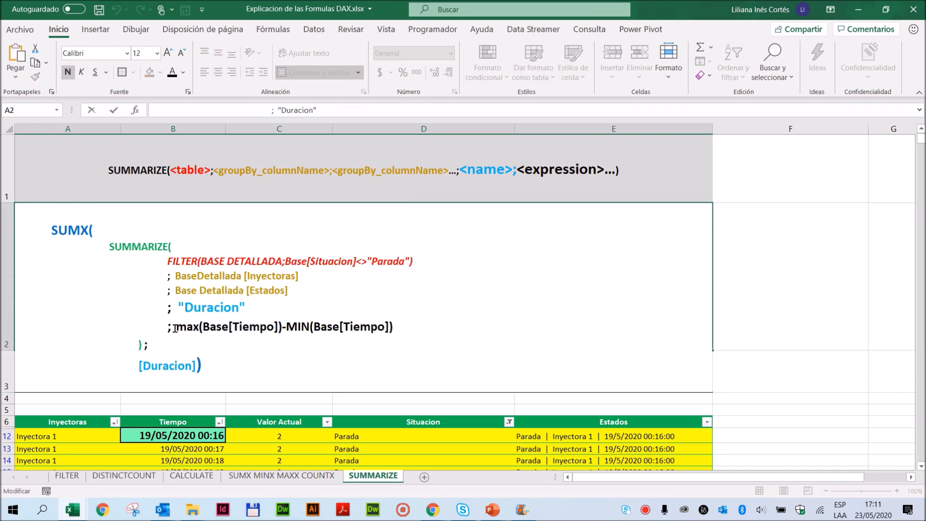
pyautogui.moveTo(175, 328); pyautogui.dragTo(403, 333)
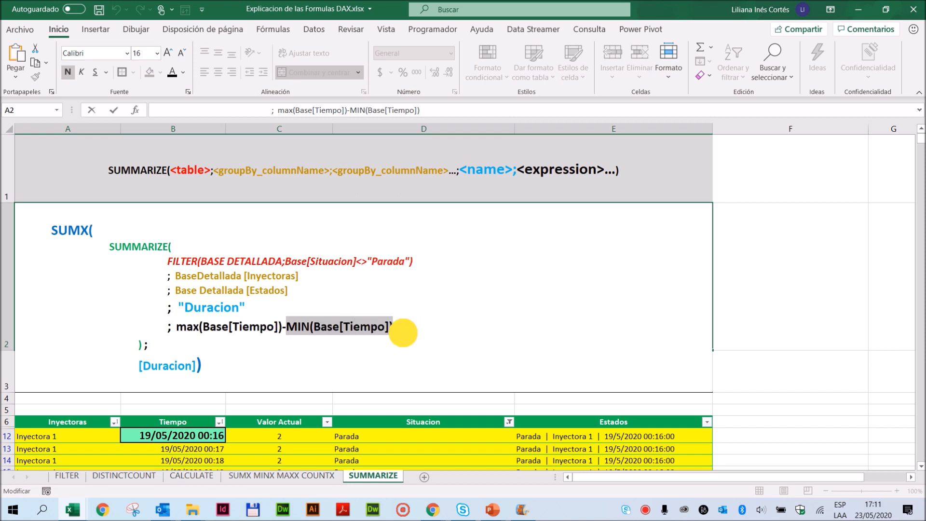
pyautogui.moveTo(286, 328); pyautogui.dragTo(228, 329)
pyautogui.click(311, 327)
pyautogui.moveTo(174, 330); pyautogui.dragTo(388, 334)
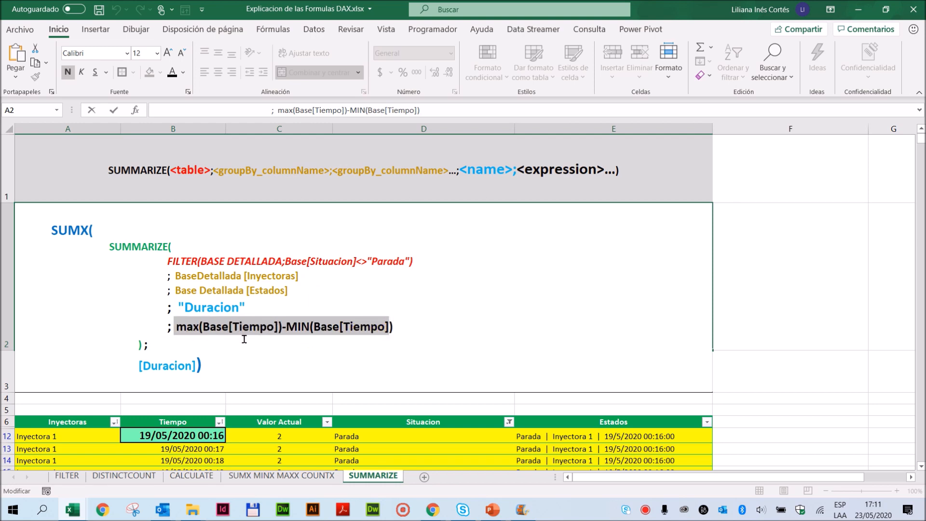
pyautogui.moveTo(184, 308); pyautogui.dragTo(245, 308)
pyautogui.click(231, 327)
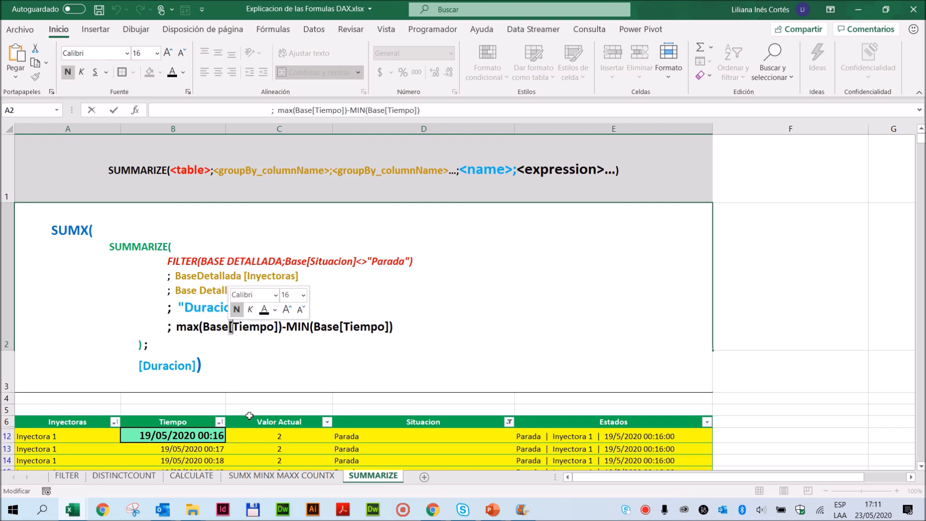
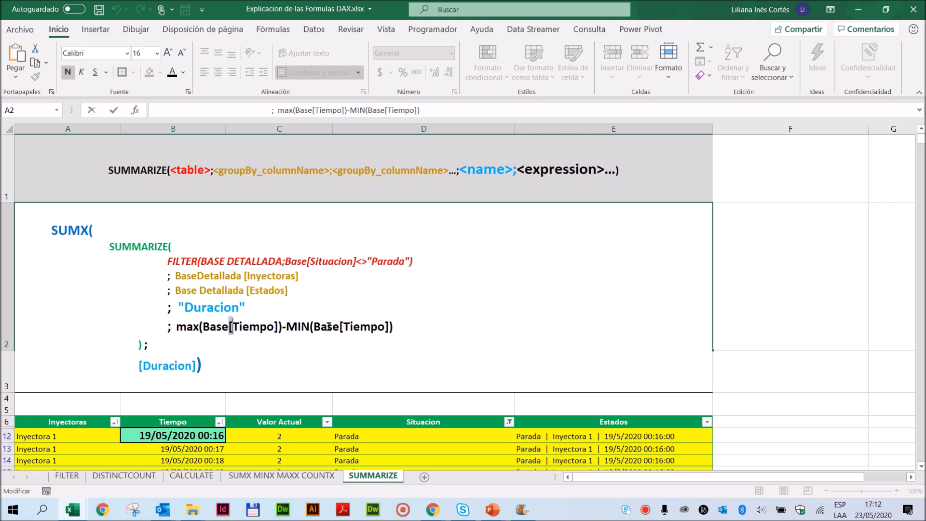
# - Examine the FILTER table argument and the max(Base[Tiempo])-MIN(Base[Tiempo]) expression in the example formula, leaving its text as it is
pyautogui.click(175, 329)
pyautogui.moveTo(175, 330); pyautogui.dragTo(393, 327)
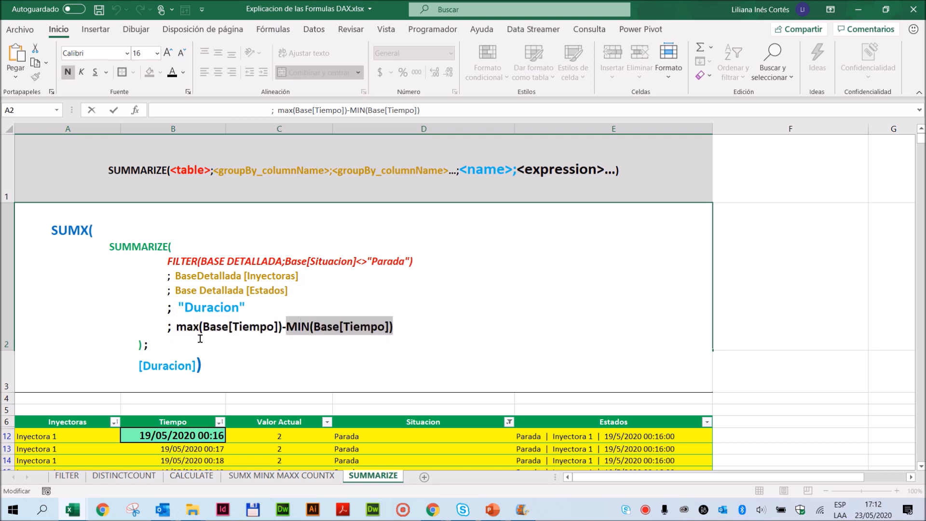
pyautogui.moveTo(166, 264); pyautogui.dragTo(413, 261)
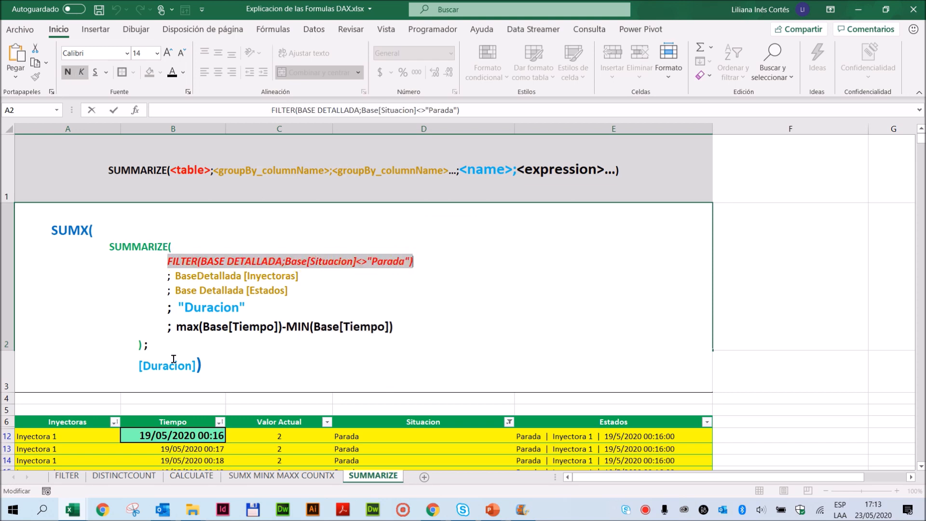
pyautogui.doubleClick(181, 328)
pyautogui.moveTo(162, 260); pyautogui.dragTo(413, 261)
pyautogui.moveTo(174, 330); pyautogui.dragTo(283, 326)
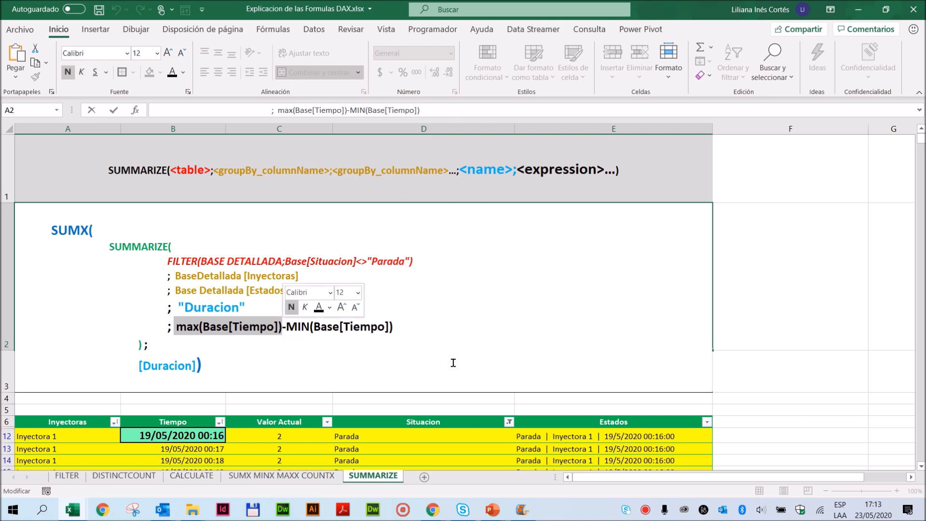
pyautogui.press('Escape')
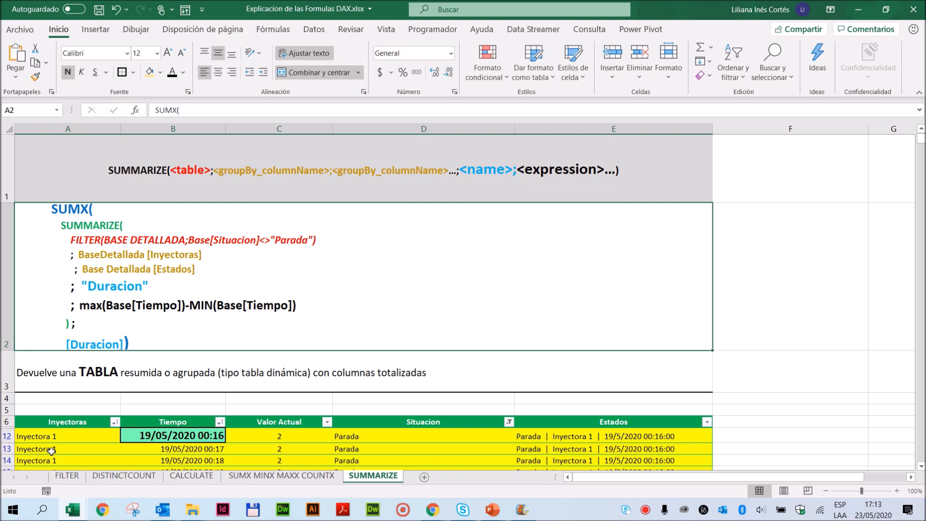
# - Examine the first Parada block of Inyectora 1 in the example table, comparing its Inyectoras, Estados and first and last Tiempo cells
pyautogui.moveTo(58, 437); pyautogui.dragTo(54, 454)
pyautogui.moveTo(608, 437)
pyautogui.mouseDown()
pyautogui.moveTo(613, 456)
pyautogui.moveTo(618, 440)
pyautogui.mouseUp()
pyautogui.scroll(-1, 618, 439)
pyautogui.scroll(1, 612, 437)
pyautogui.scroll(-1, 601, 431)
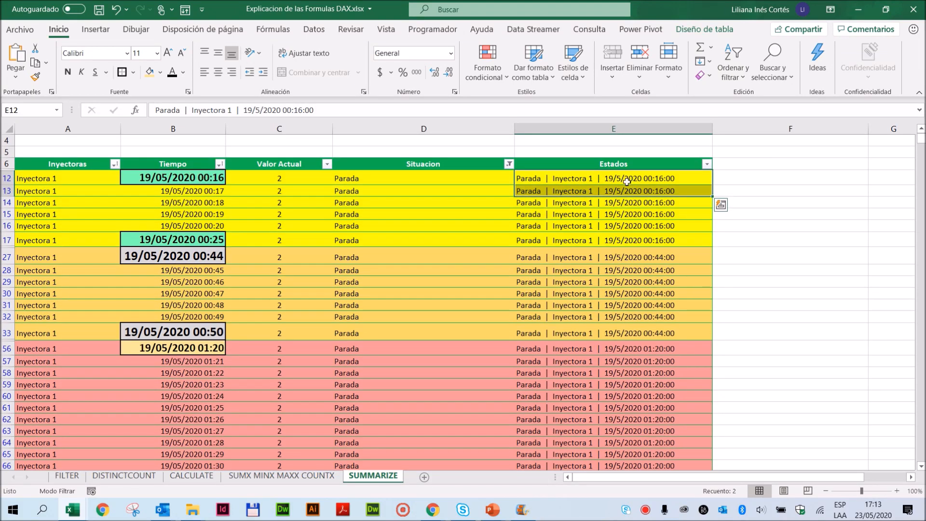
pyautogui.click(52, 178)
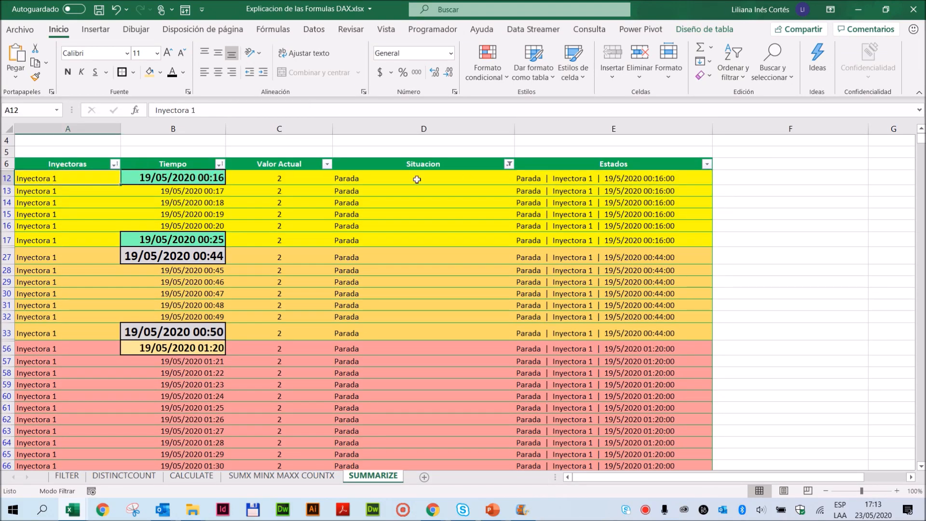
pyautogui.click(582, 179)
pyautogui.click(182, 179)
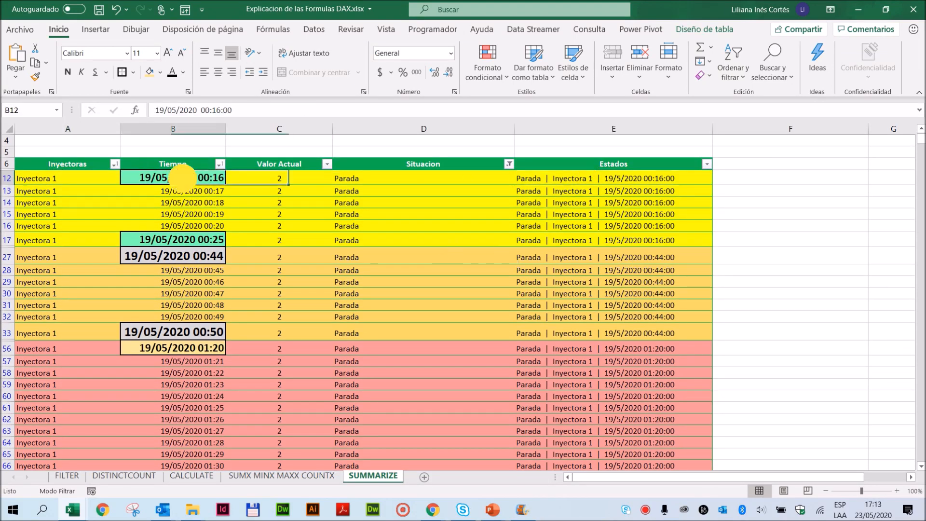
pyautogui.click(170, 241)
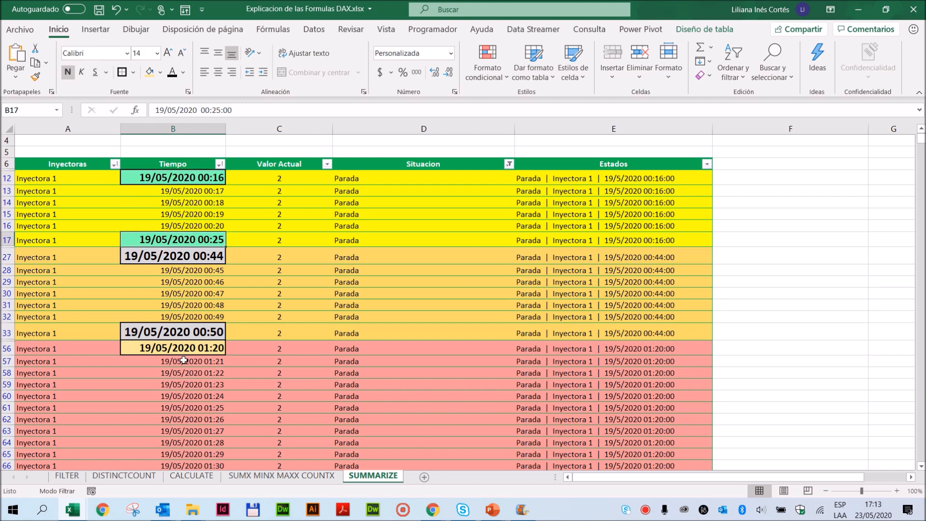
pyautogui.scroll(3, 346, 321)
pyautogui.scroll(-3, 345, 321)
pyautogui.scroll(3, 346, 321)
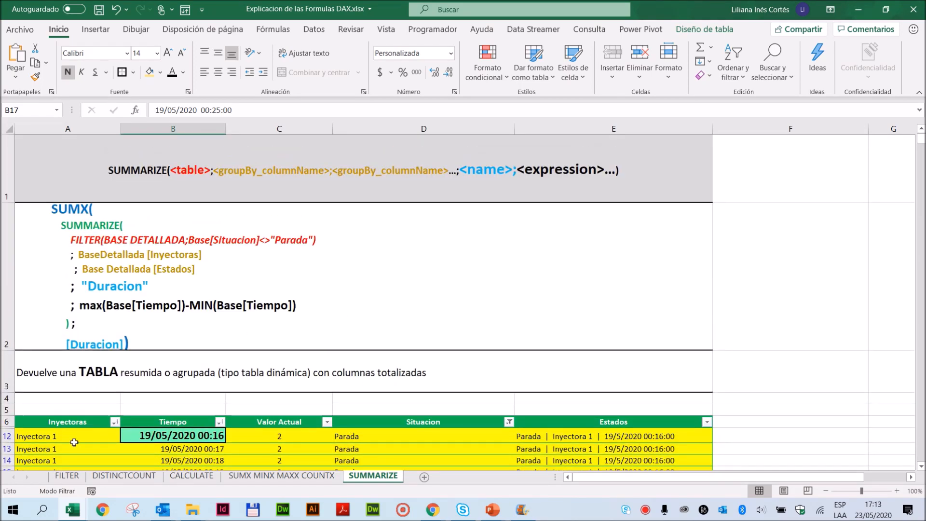
# - Include the Funcionamiento rows alongside Parada in the example table's Situacion filter
pyautogui.click(509, 423)
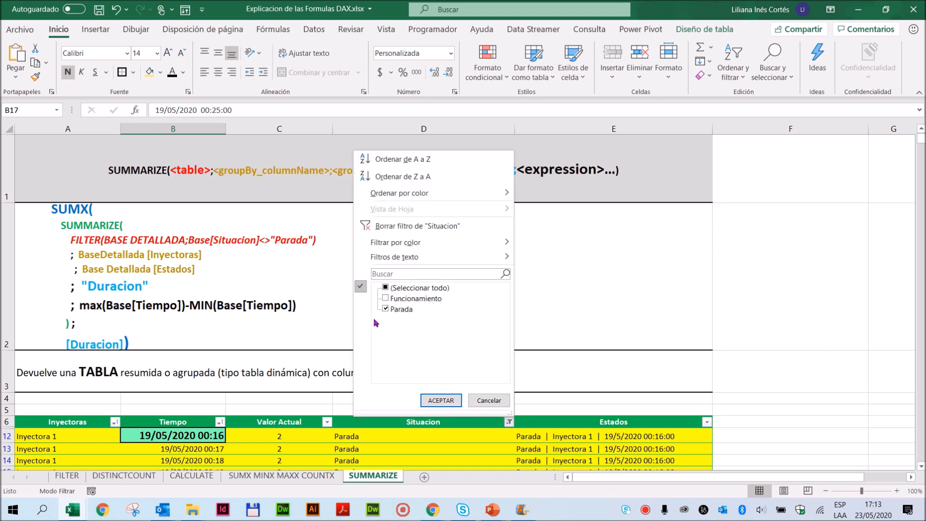
pyautogui.click(386, 299)
pyautogui.click(441, 400)
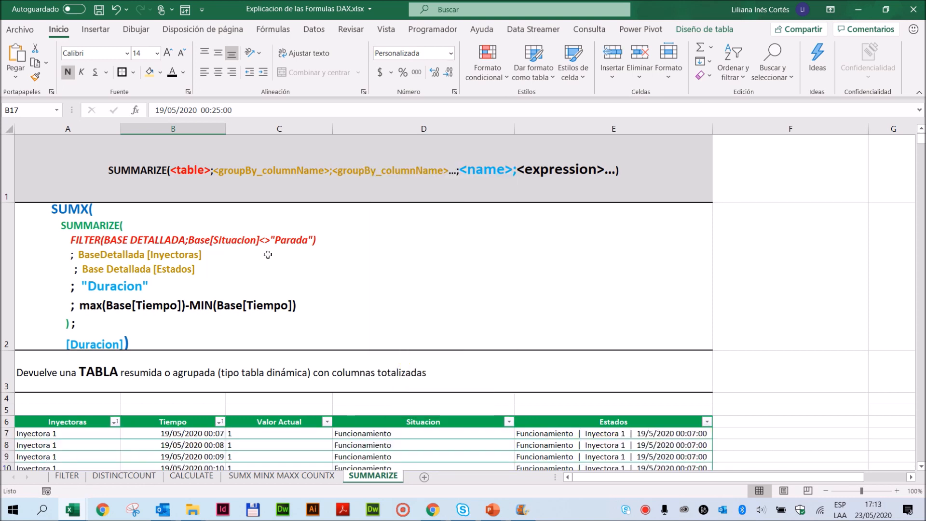
pyautogui.scroll(-2, 351, 427)
pyautogui.scroll(2, 352, 428)
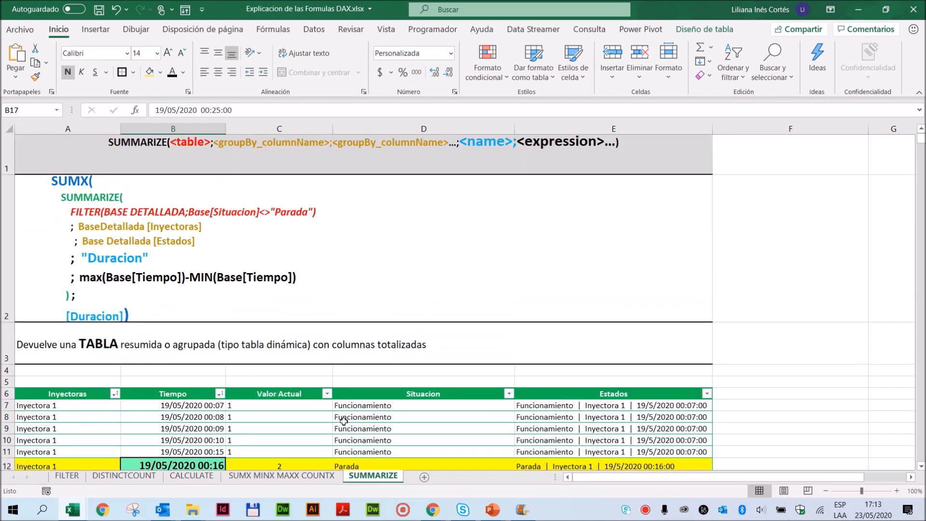
# - Create a pivot table from the SUMMARIZE example table on a new worksheet
pyautogui.click(209, 446)
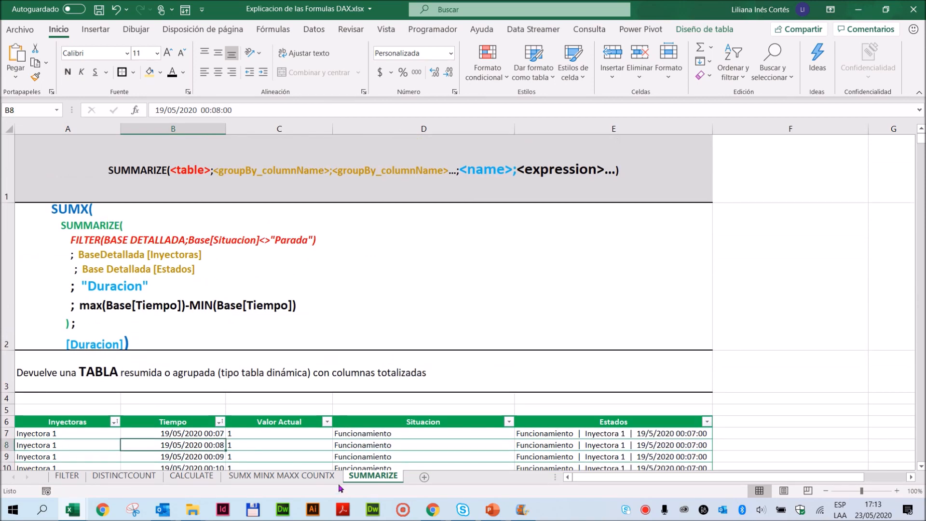
pyautogui.click(95, 30)
pyautogui.click(20, 57)
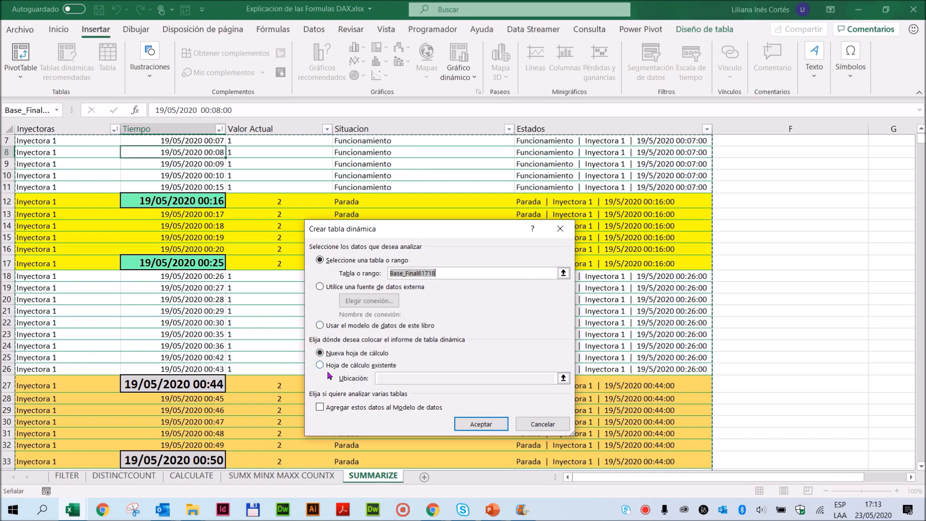
pyautogui.click(481, 424)
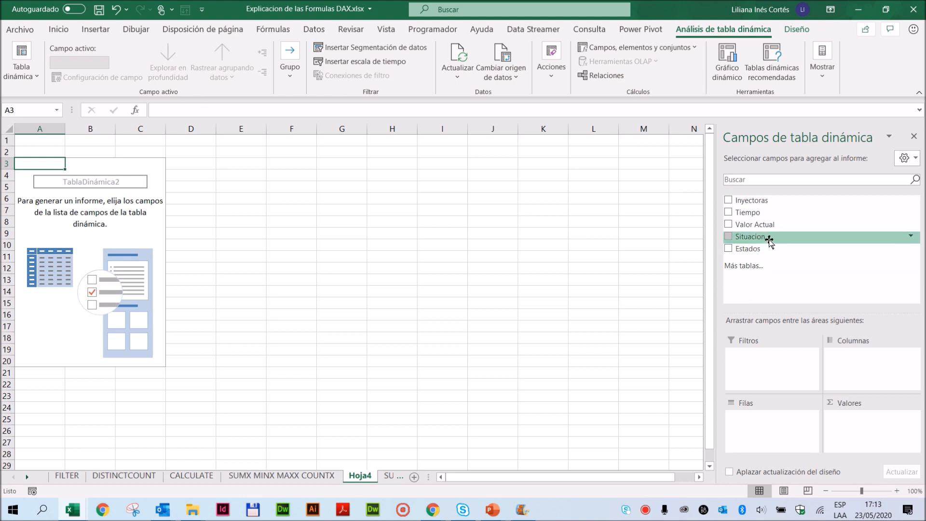
# - Add Situacion as the pivot table's report filter and restrict it to Parada
pyautogui.moveTo(768, 237); pyautogui.dragTo(779, 373)
pyautogui.click(796, 357)
pyautogui.click(701, 337)
pyautogui.click(86, 141)
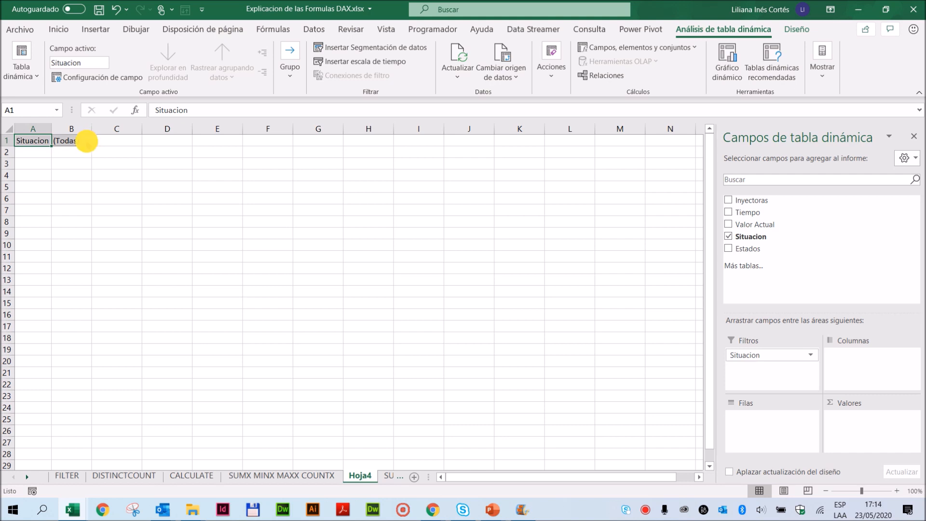
pyautogui.click(23, 189)
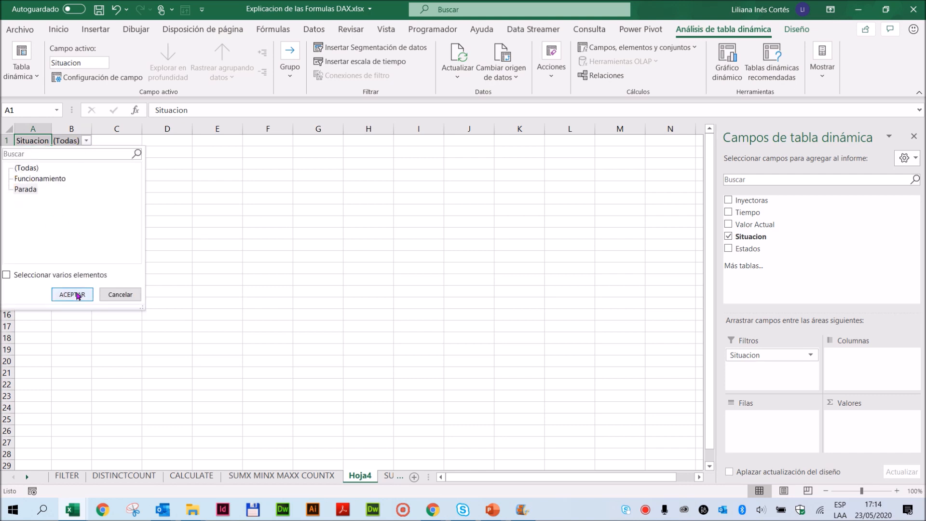
pyautogui.click(73, 293)
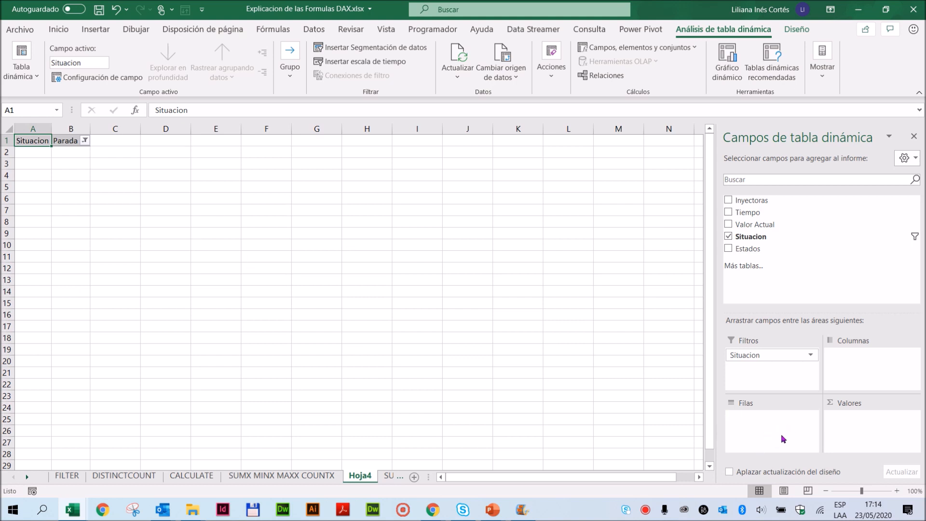
# - Group the pivot rows by Inyectoras and then Estados, and add Tiempo as a value summarized by Máx
pyautogui.moveTo(772, 200); pyautogui.dragTo(767, 439)
pyautogui.moveTo(748, 248); pyautogui.dragTo(767, 442)
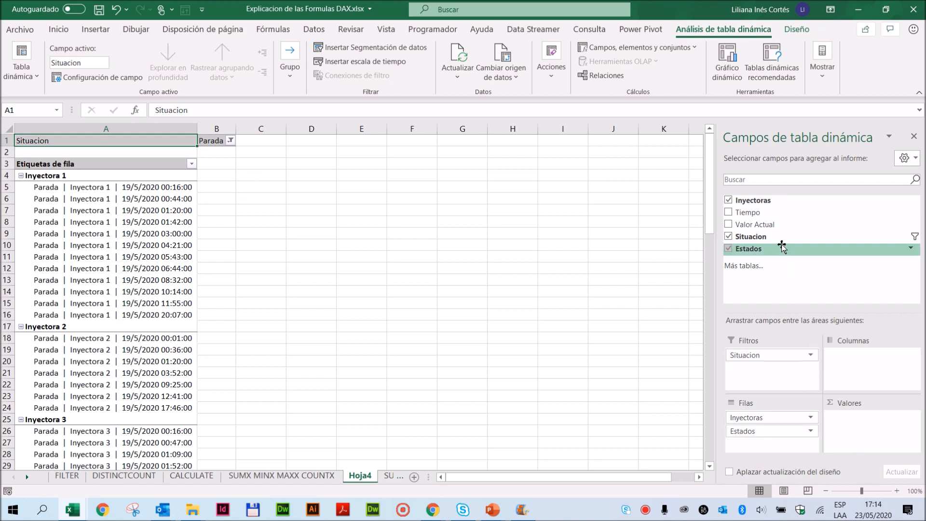
pyautogui.moveTo(801, 213); pyautogui.dragTo(867, 426)
pyautogui.click(912, 418)
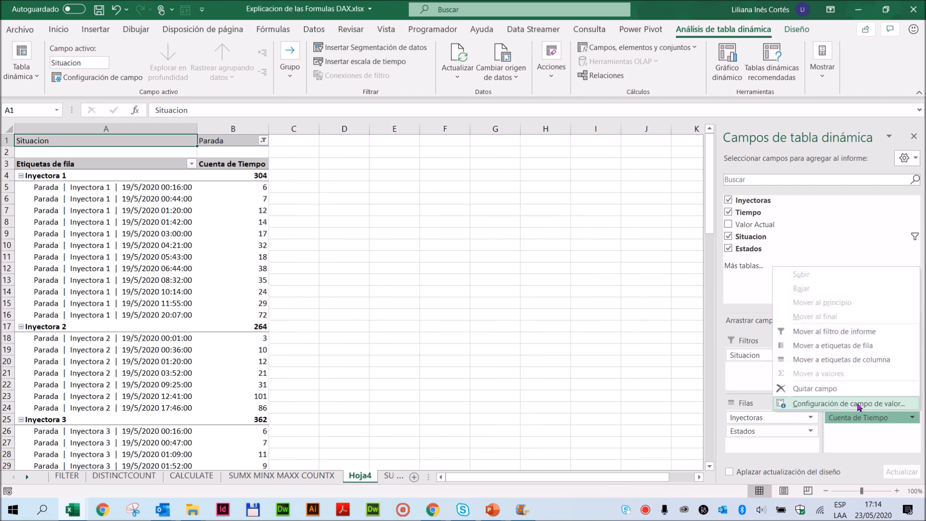
pyautogui.click(857, 407)
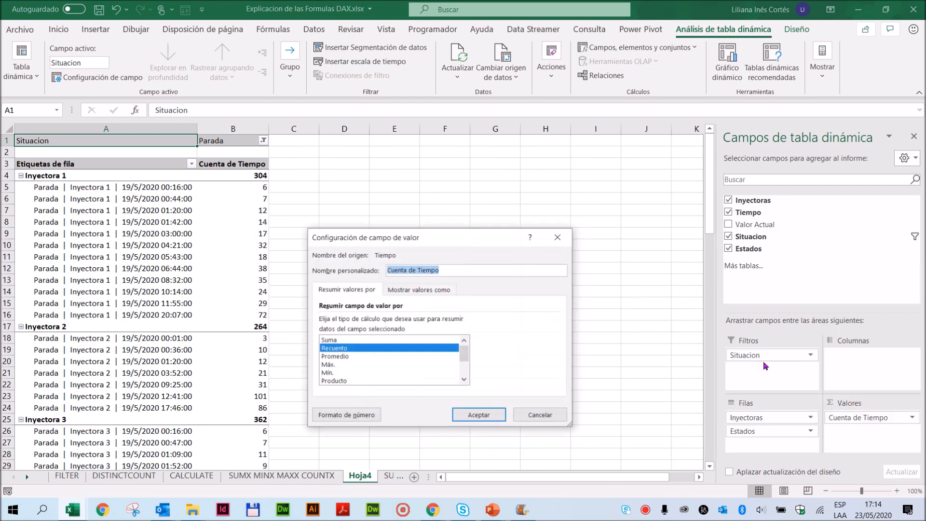
pyautogui.click(328, 366)
pyautogui.click(479, 415)
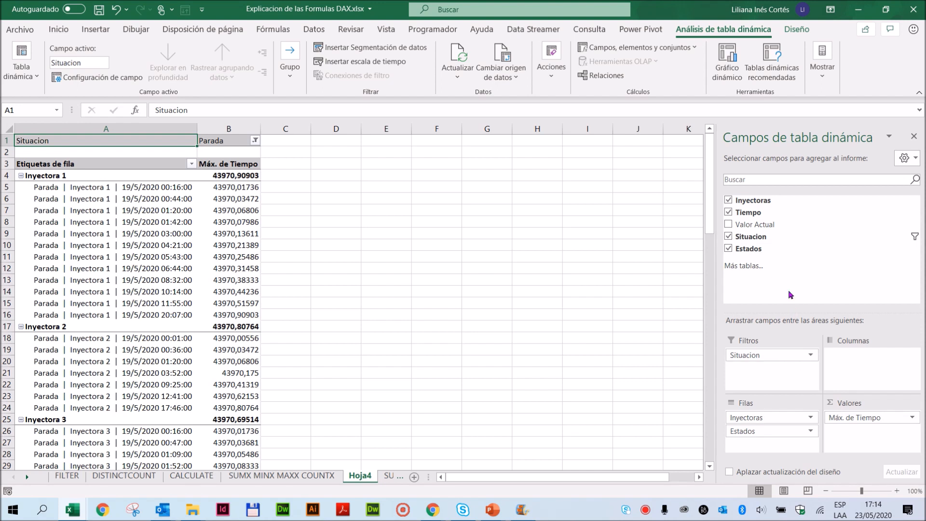
# - Add Tiempo to the pivot values a second time, summarized by Mín
pyautogui.moveTo(776, 213); pyautogui.dragTo(848, 437)
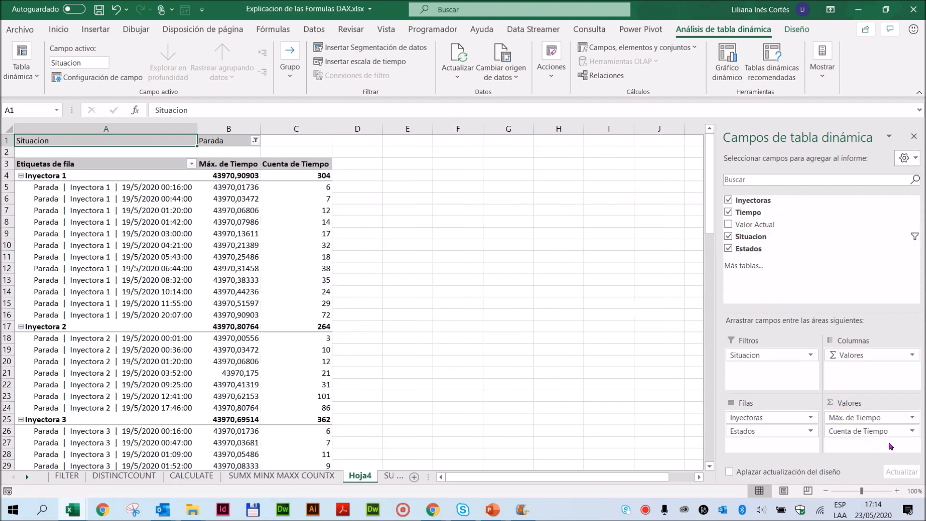
pyautogui.click(912, 431)
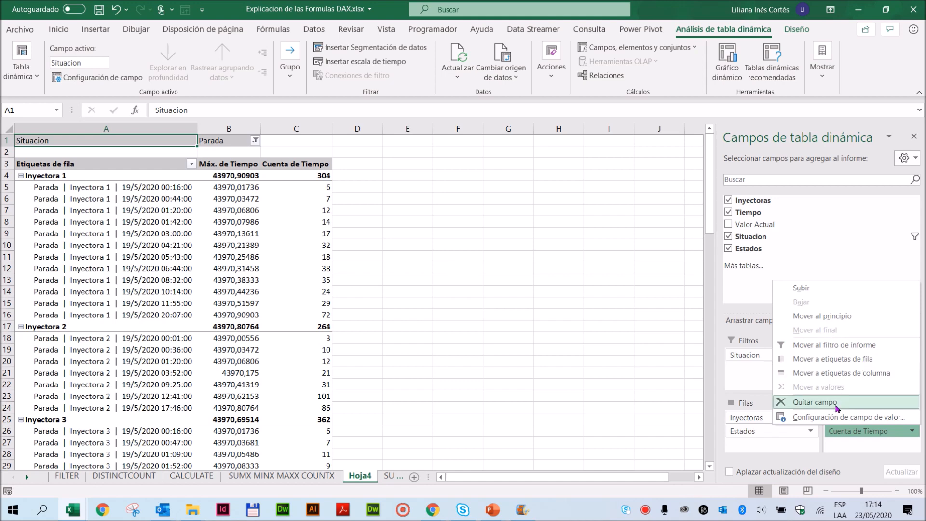
pyautogui.click(839, 418)
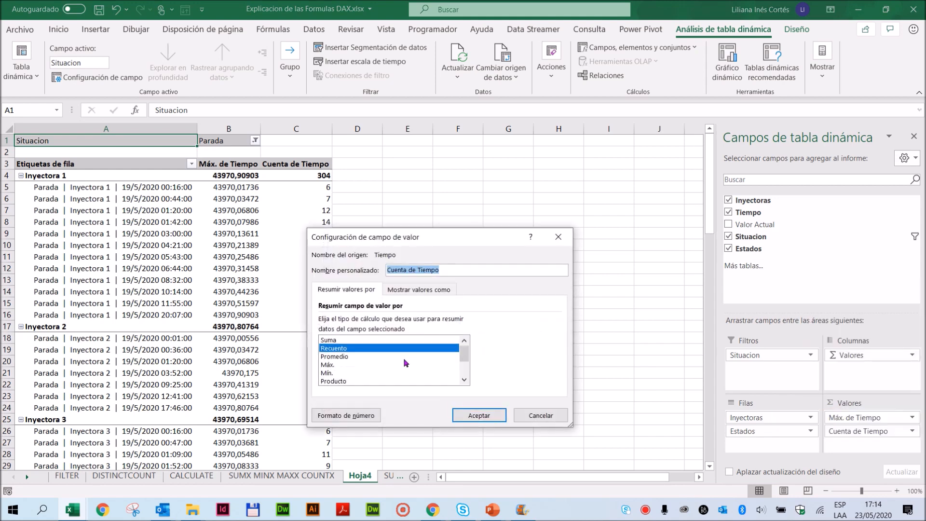
pyautogui.click(328, 373)
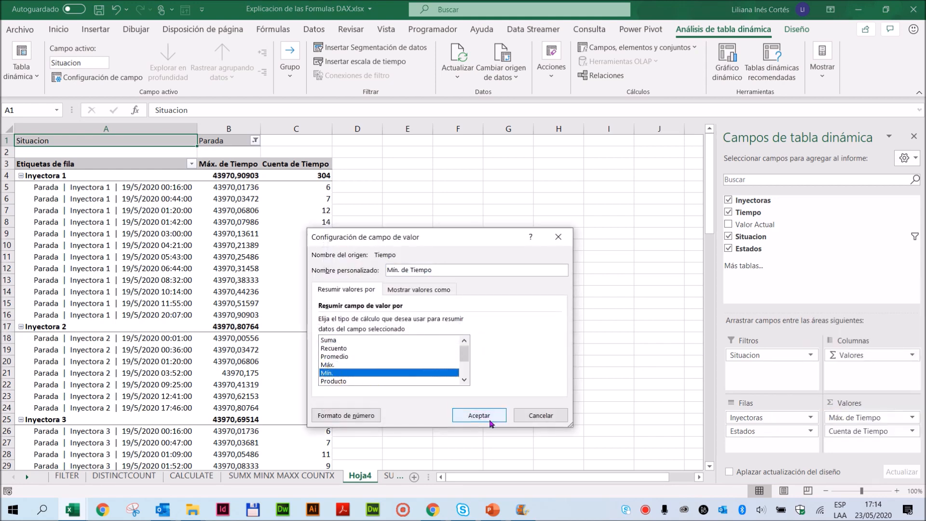
pyautogui.click(479, 414)
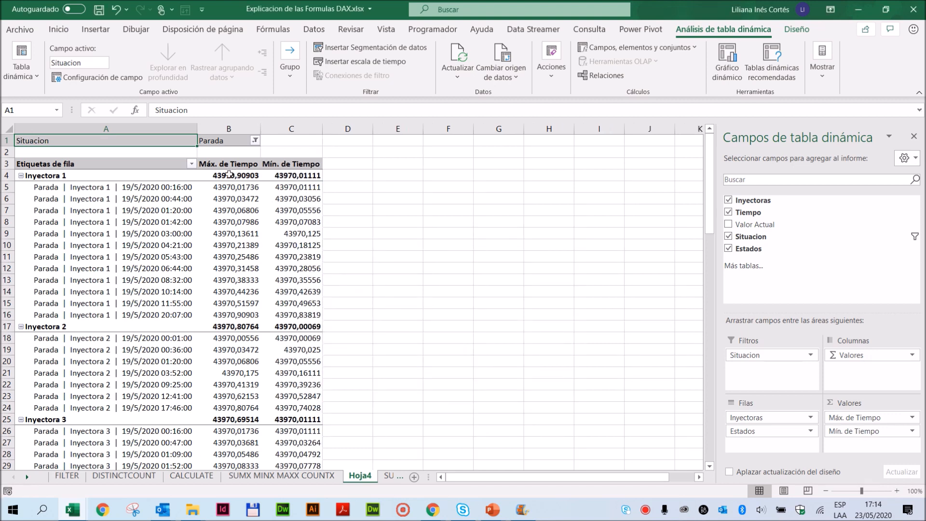
# - Compare the pivot table's Inyectora 1 maximum and minimum Tiempo with the example formula on the SUMMARIZE sheet
pyautogui.click(228, 175)
pyautogui.click(289, 176)
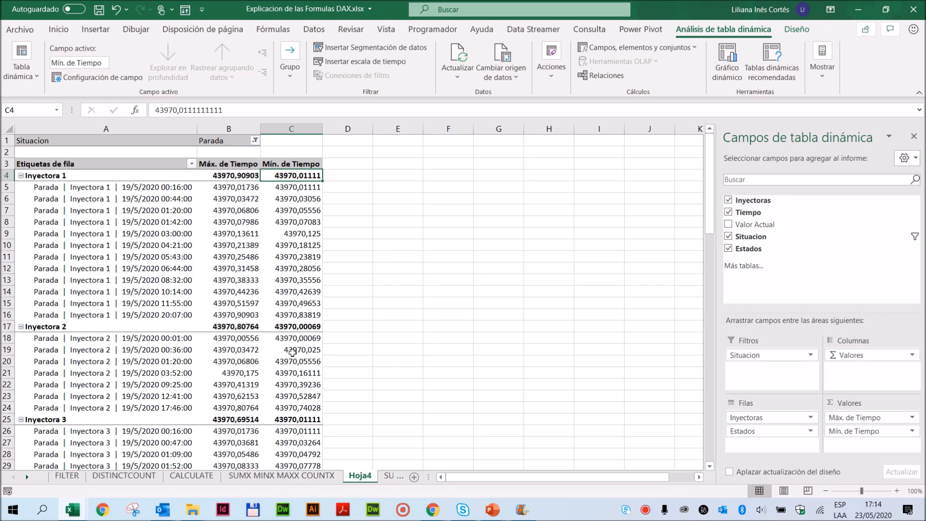
pyautogui.click(308, 476)
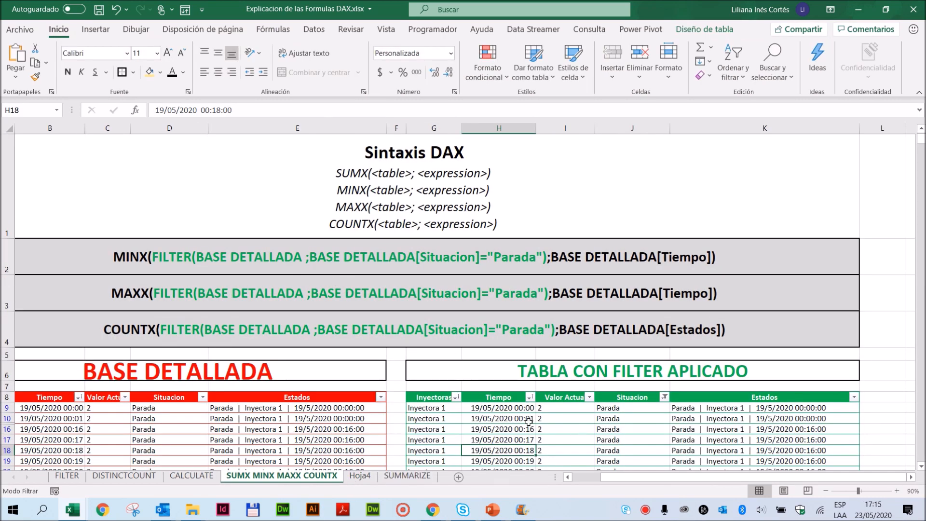
pyautogui.click(407, 476)
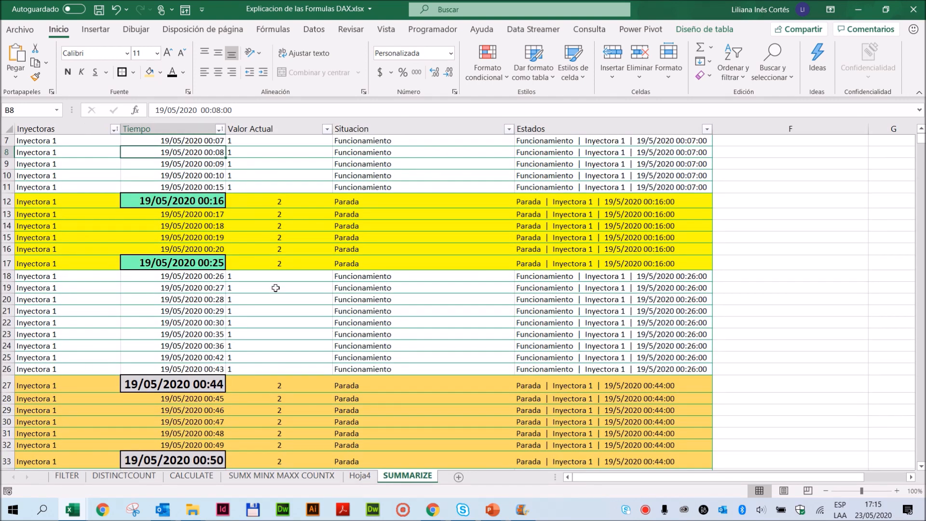
pyautogui.scroll(2, 276, 288)
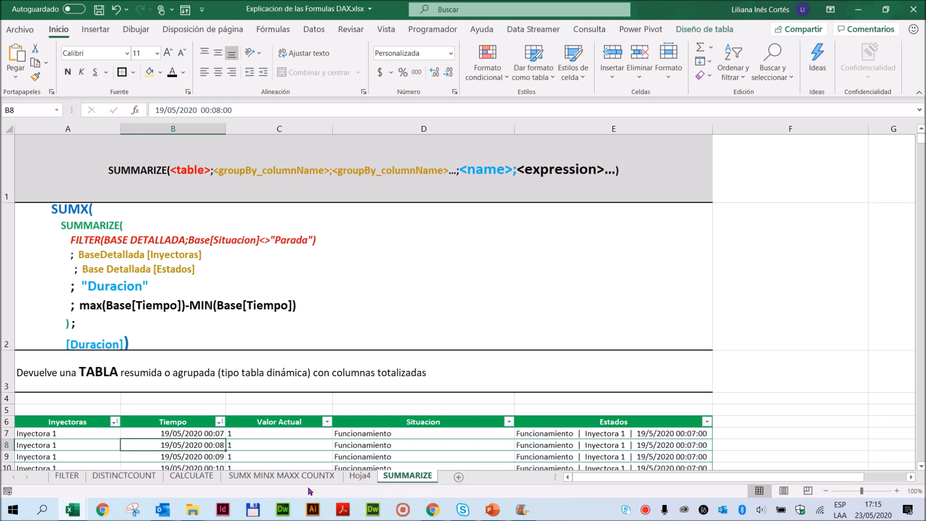
pyautogui.click(361, 476)
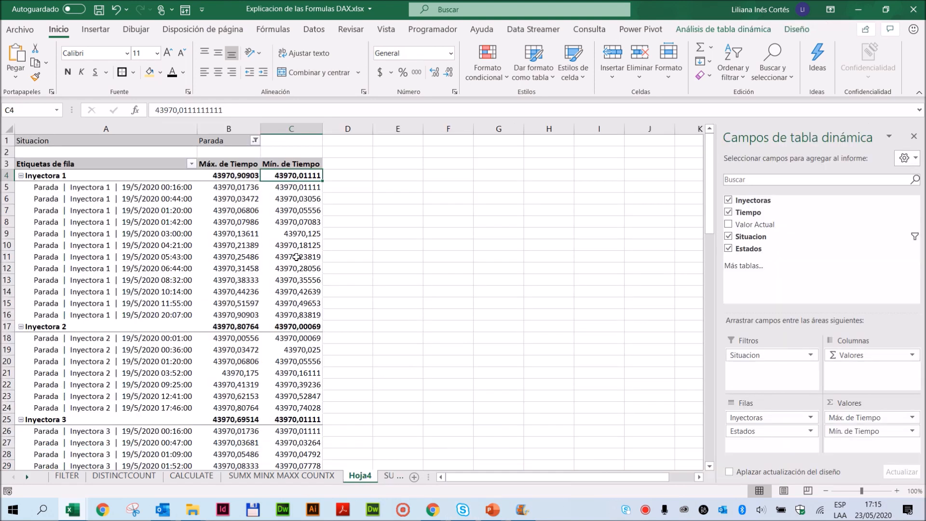
pyautogui.moveTo(71, 177); pyautogui.dragTo(294, 177)
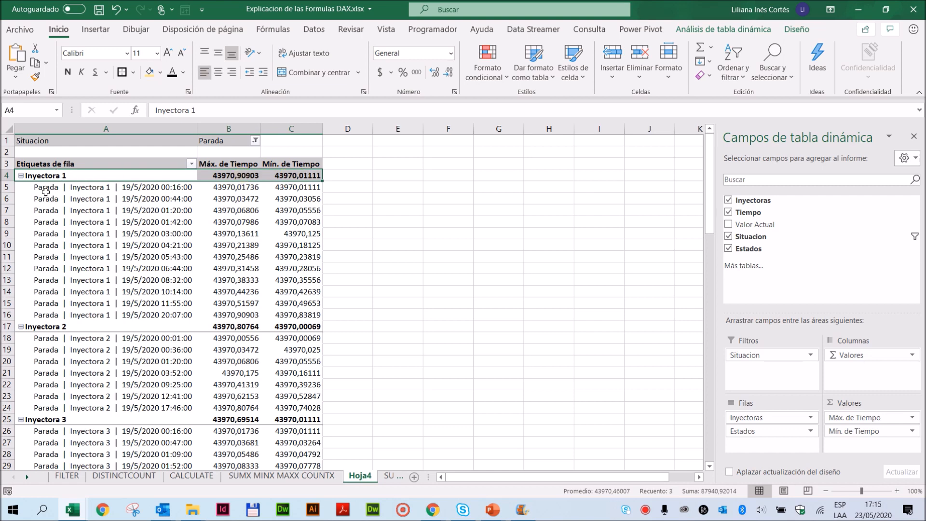
pyautogui.click(307, 477)
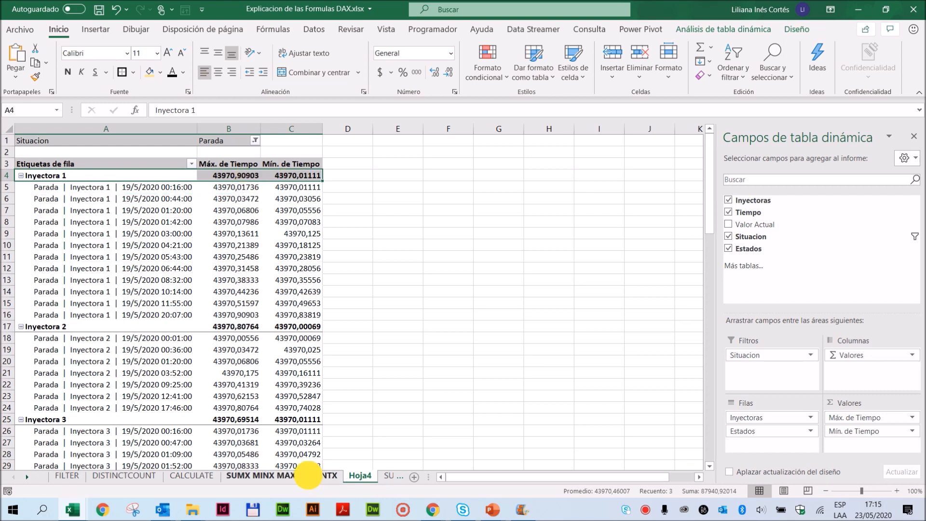
pyautogui.click(398, 476)
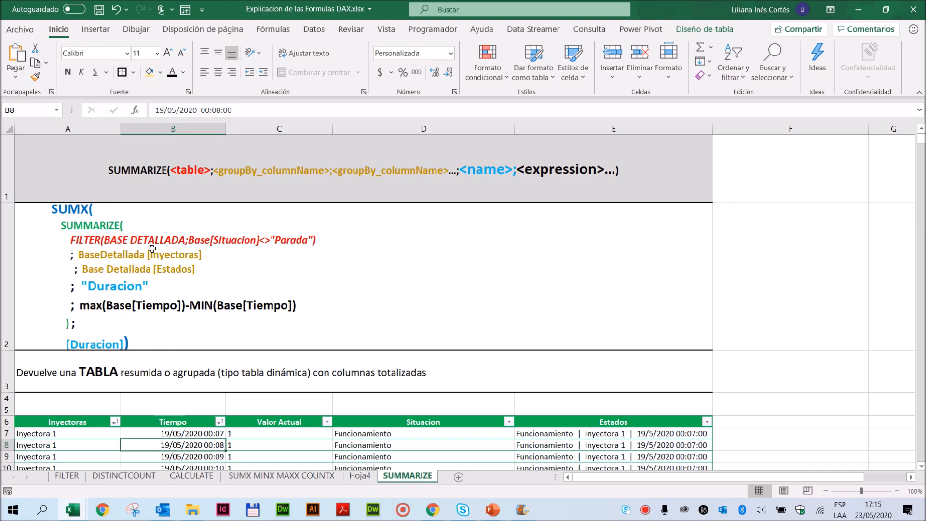
# - Review the SUMX-SUMMARIZE example formula against the pivot table on Hoja4 and the SUMX MINX MAXX COUNTX sheet
pyautogui.click(63, 224)
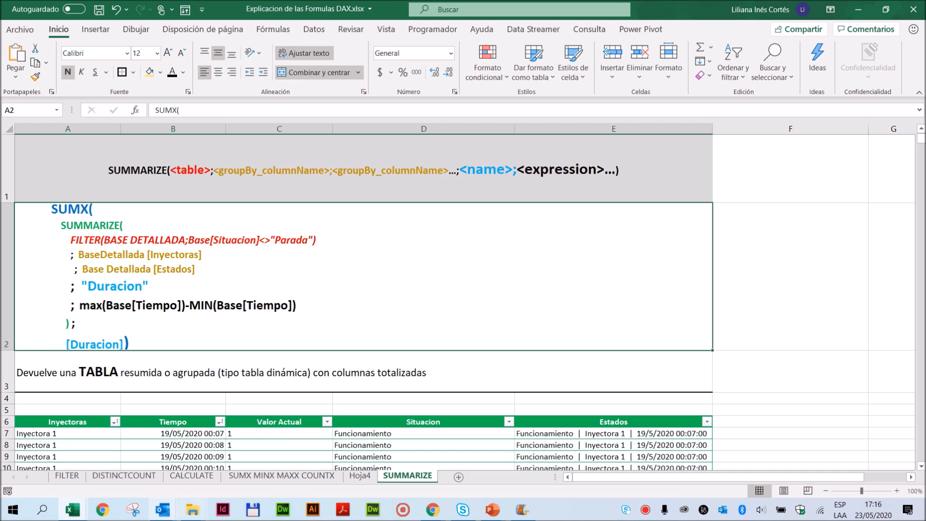
pyautogui.click(360, 475)
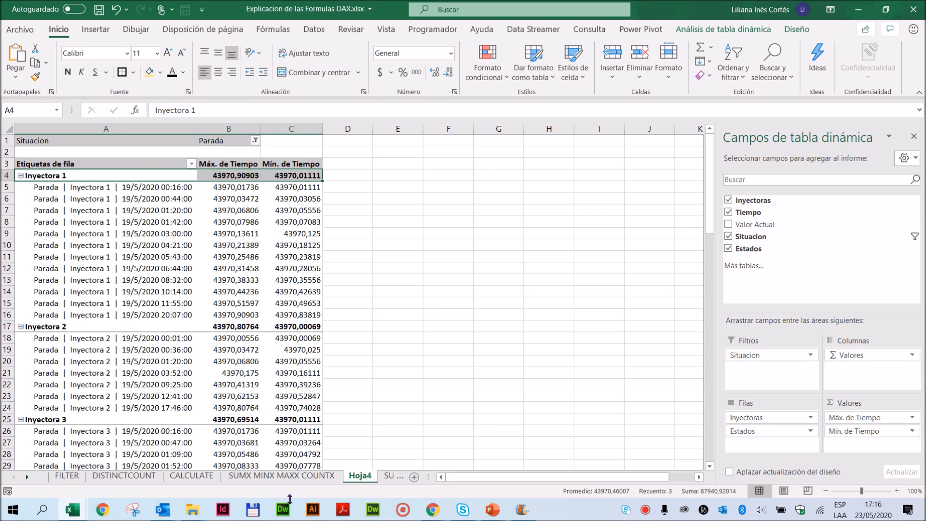
pyautogui.click(298, 477)
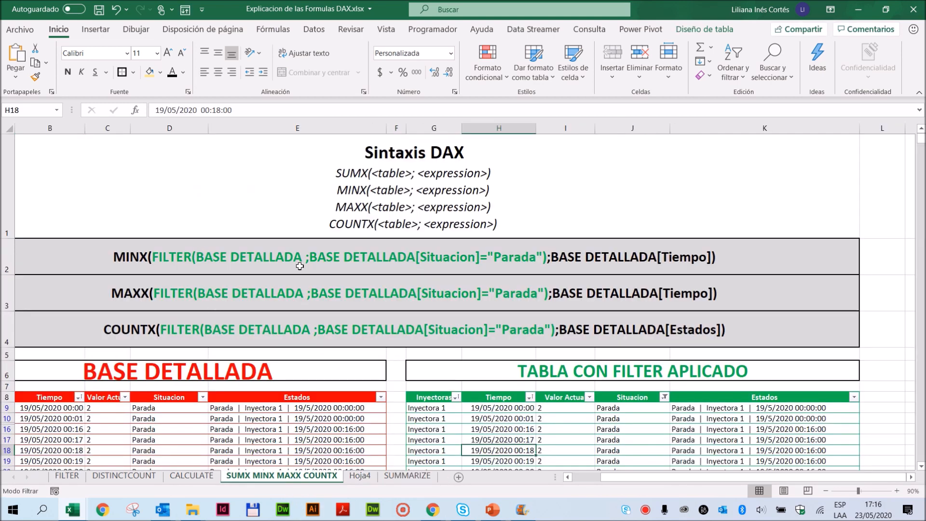
pyautogui.click(400, 476)
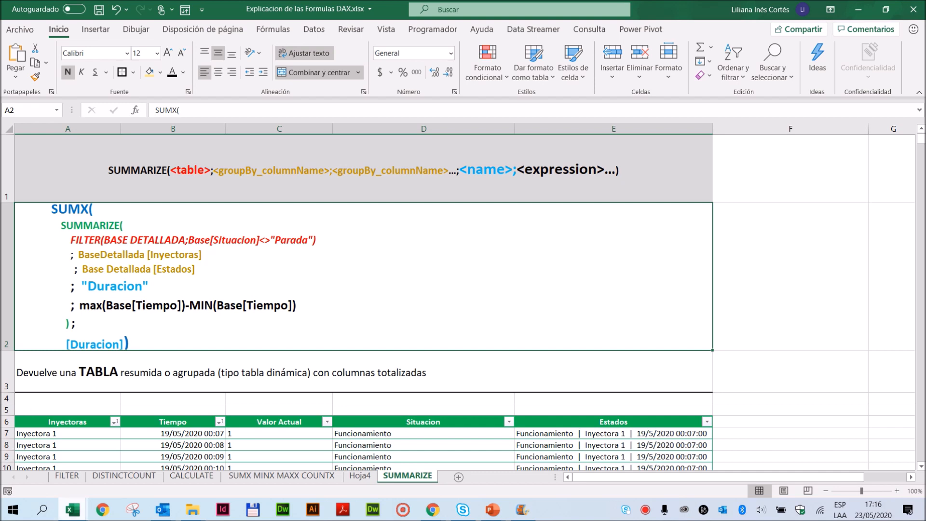
# - Switch to the Power Pivot window and start a measure named Duracion Paradas in the empty cell below Cantidad de Inicios de Funcionamiento
pyautogui.click(78, 511)
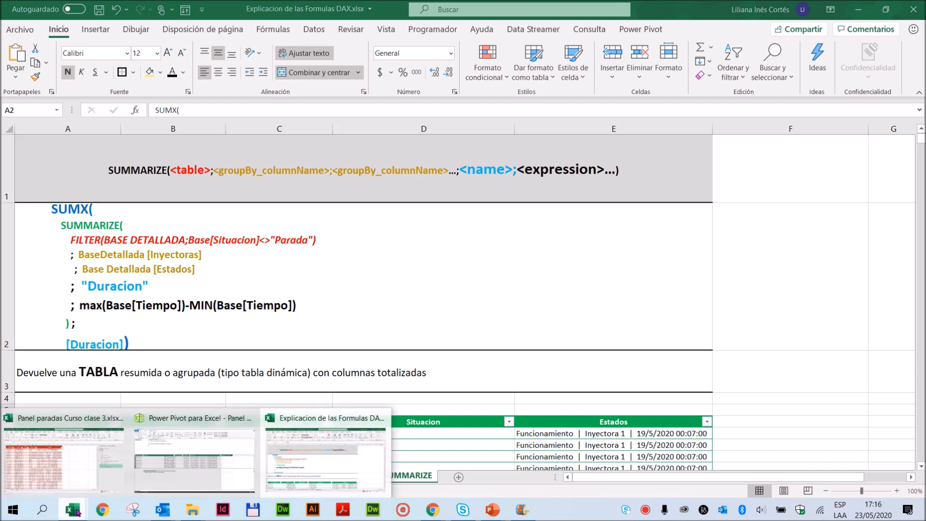
pyautogui.click(160, 470)
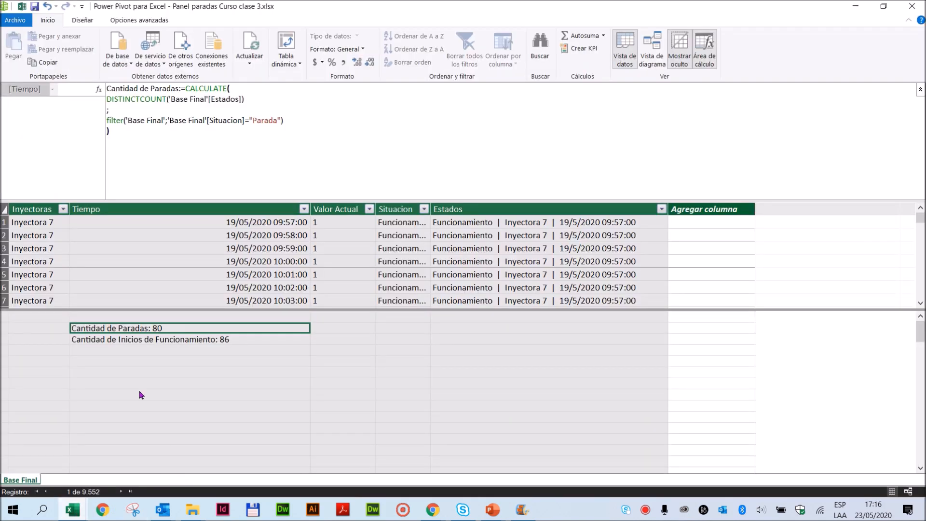
pyautogui.click(97, 351)
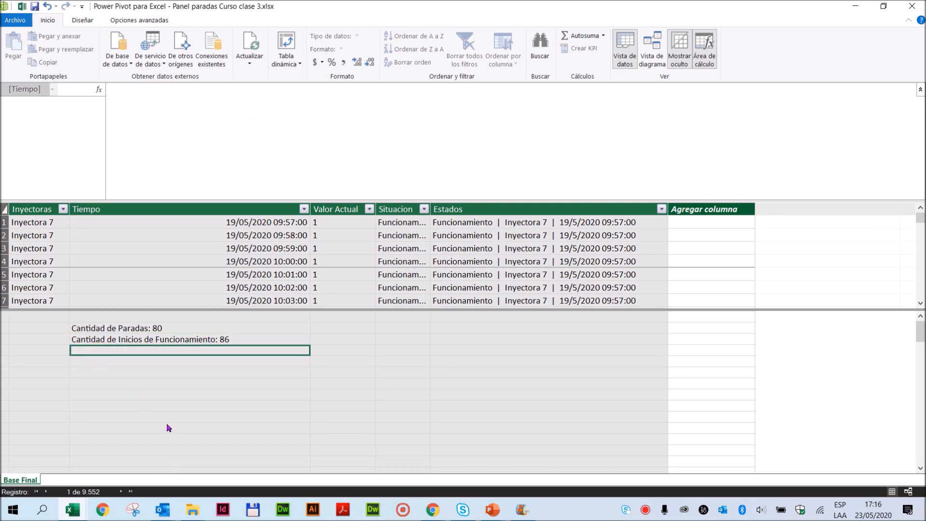
pyautogui.write('Durac')
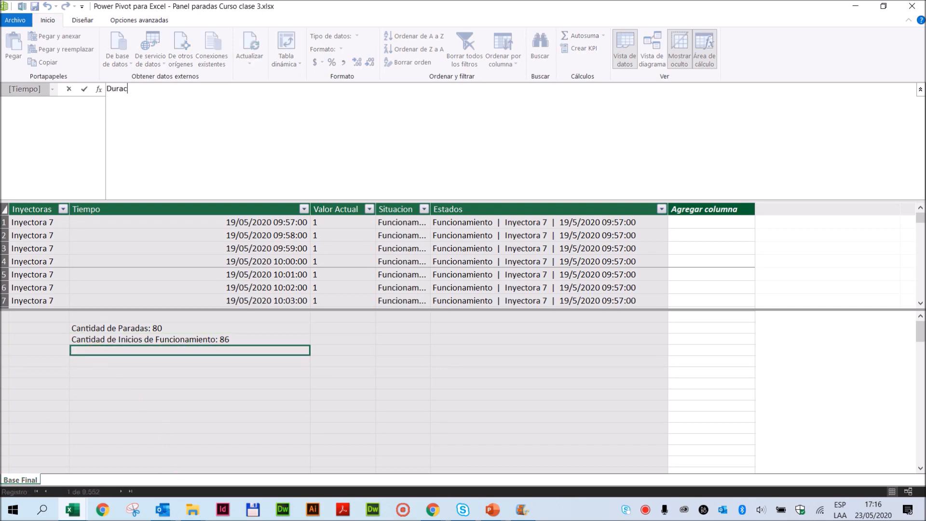
pyautogui.write('ion Paradas:=')
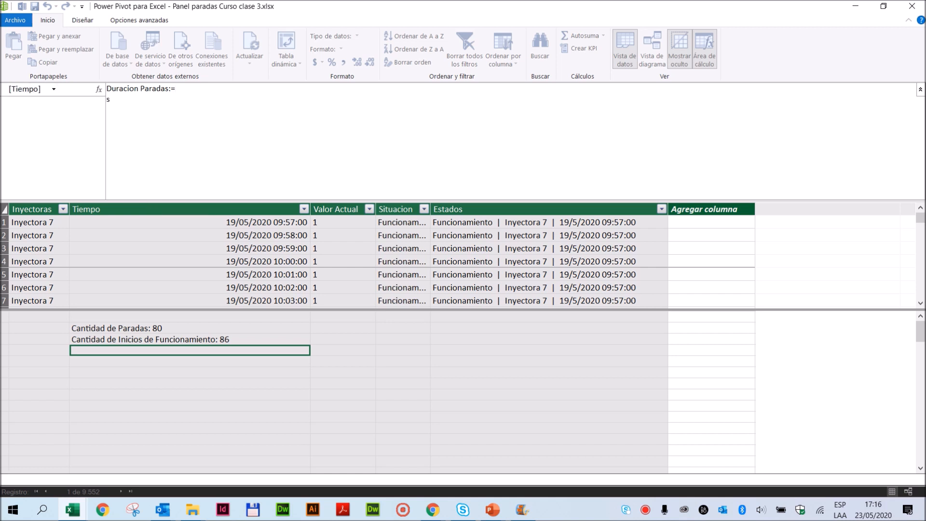
# - Begin the Duracion Paradas formula with SUMX and nest SUMMARIZE as its table argument, each on its own line
pyautogui.hotkey('shift', 'Return')
pyautogui.write('sumx')
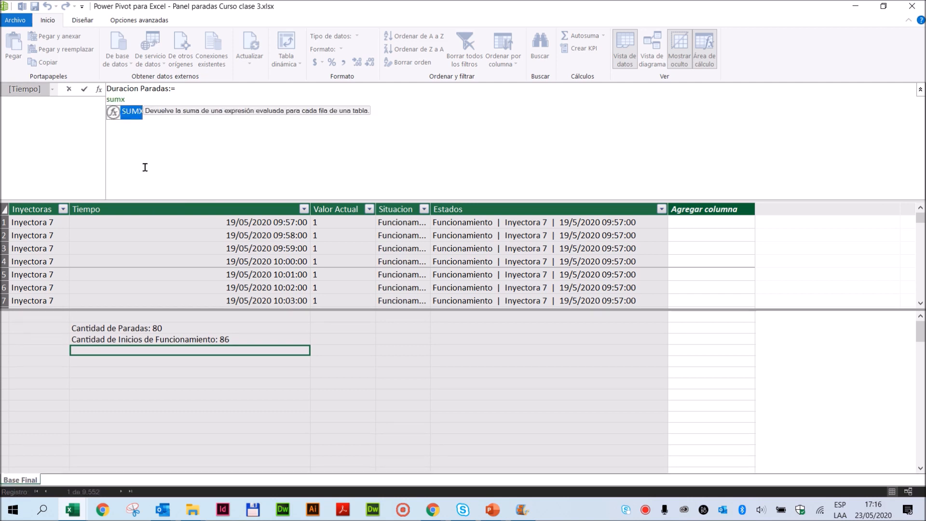
pyautogui.doubleClick(127, 112)
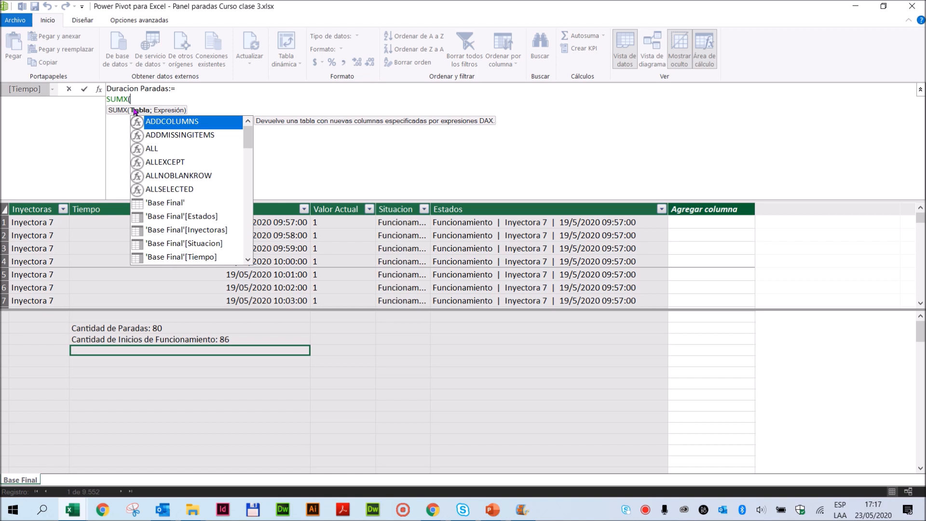
pyautogui.hotkey('shift', 'Return')
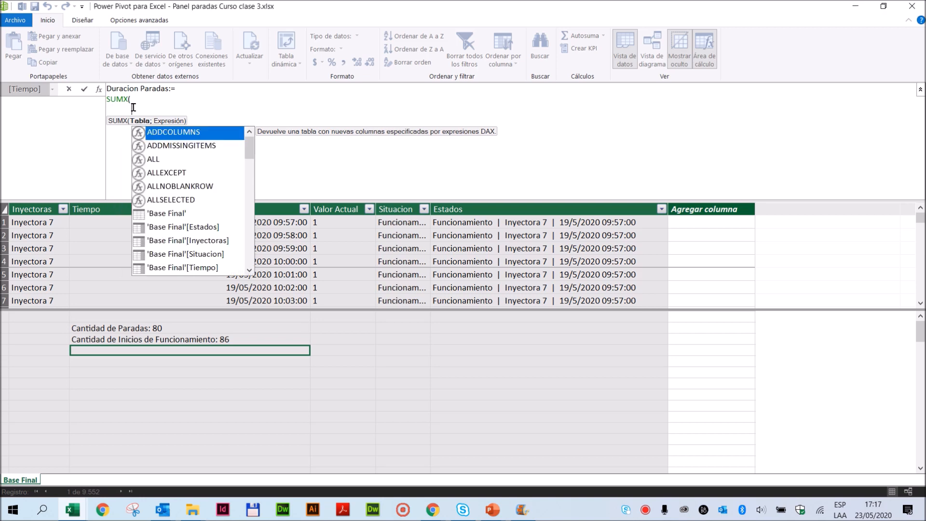
pyautogui.write('sum')
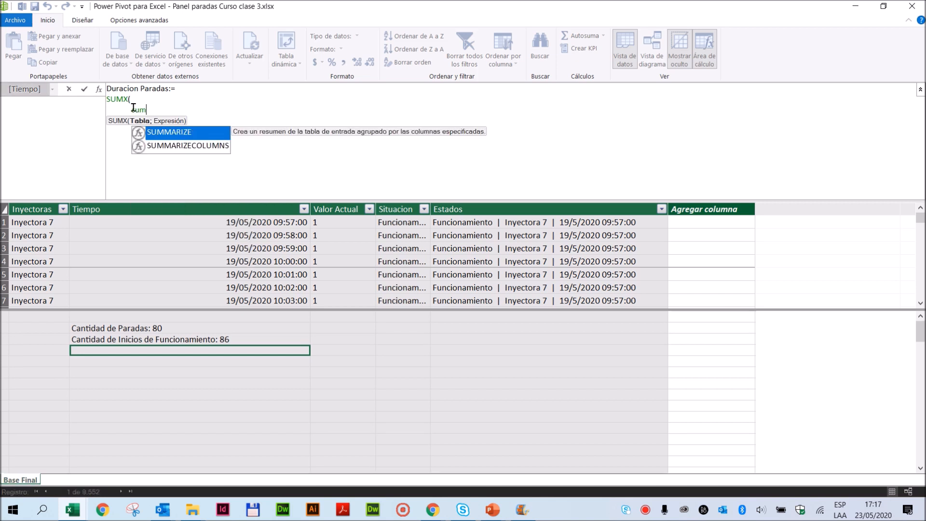
pyautogui.doubleClick(165, 132)
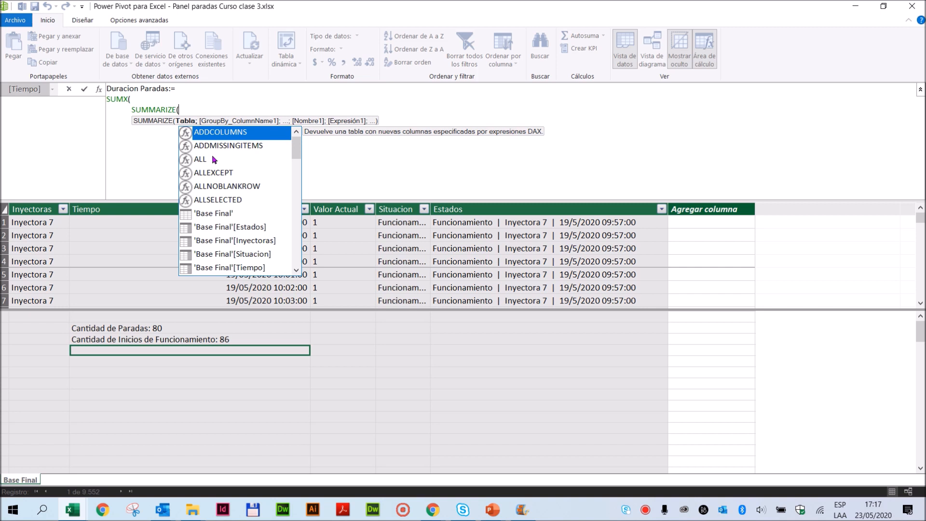
pyautogui.hotkey('shift', 'Return')
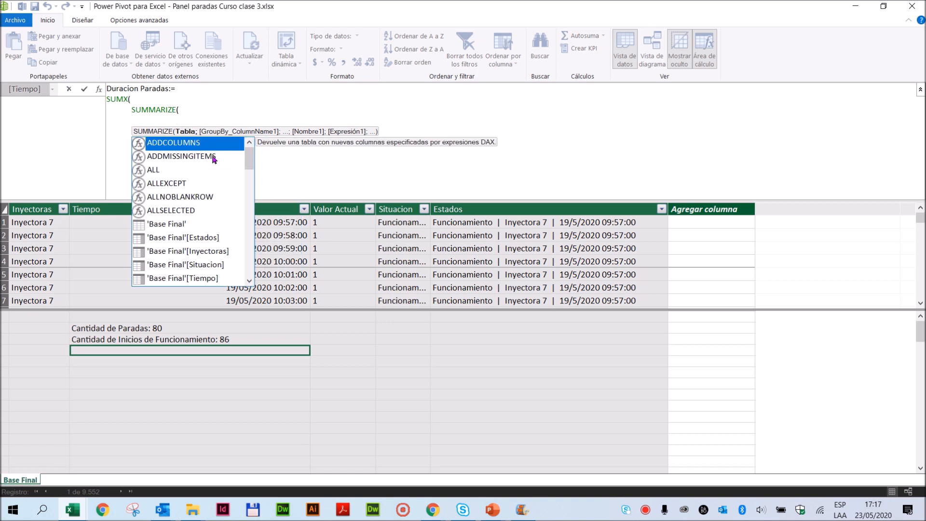
pyautogui.press('Tab')
pyautogui.press('Tab')
pyautogui.press('Tab')
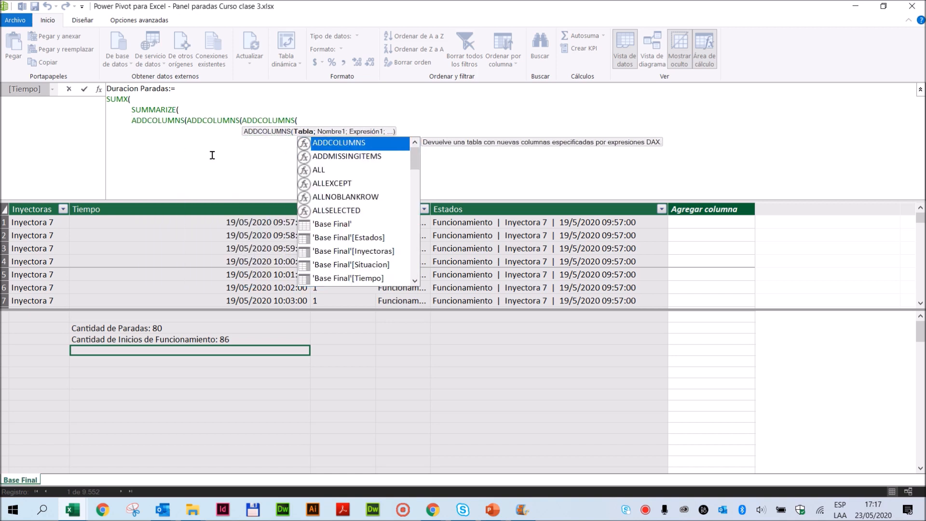
pyautogui.press('BackSpace')
pyautogui.press('BackSpace')
pyautogui.press('BackSpace')
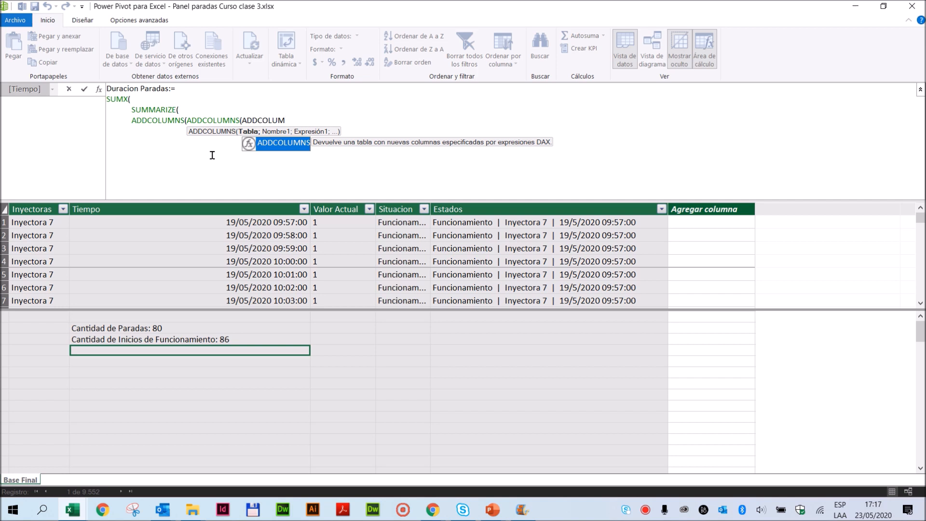
pyautogui.press('BackSpace')
pyautogui.press('BackSpace')
pyautogui.press('BackSpace')
pyautogui.press('BackSpace')
pyautogui.press('BackSpace')
pyautogui.press('BackSpace')
pyautogui.press('BackSpace')
pyautogui.press('BackSpace')
pyautogui.press('BackSpace')
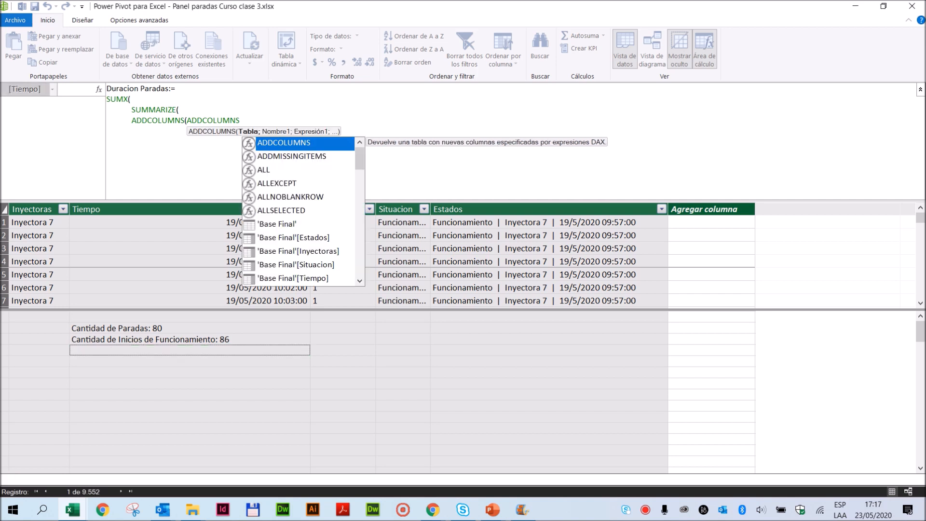
pyautogui.press('BackSpace')
pyautogui.press('BackSpace')
pyautogui.press('BackSpace')
pyautogui.press('BackSpace')
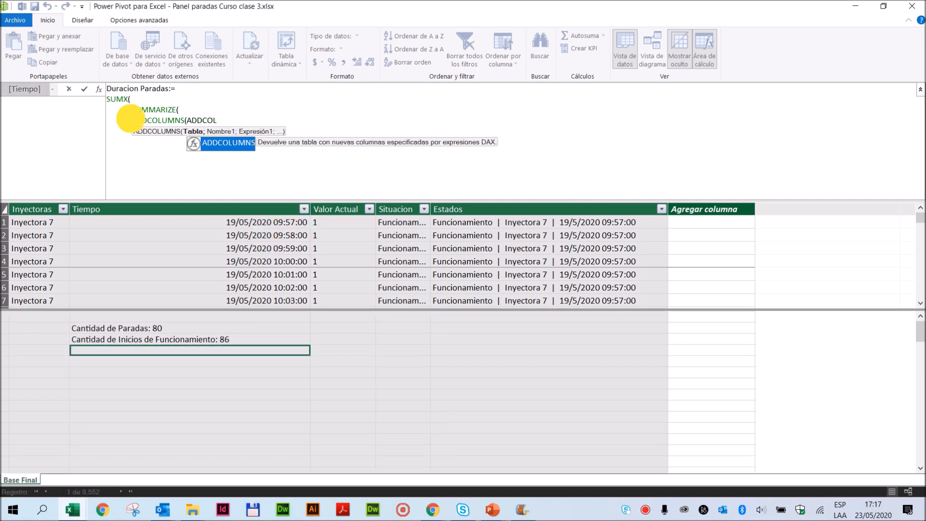
pyautogui.moveTo(129, 119); pyautogui.dragTo(232, 118)
pyautogui.press('BackSpace')
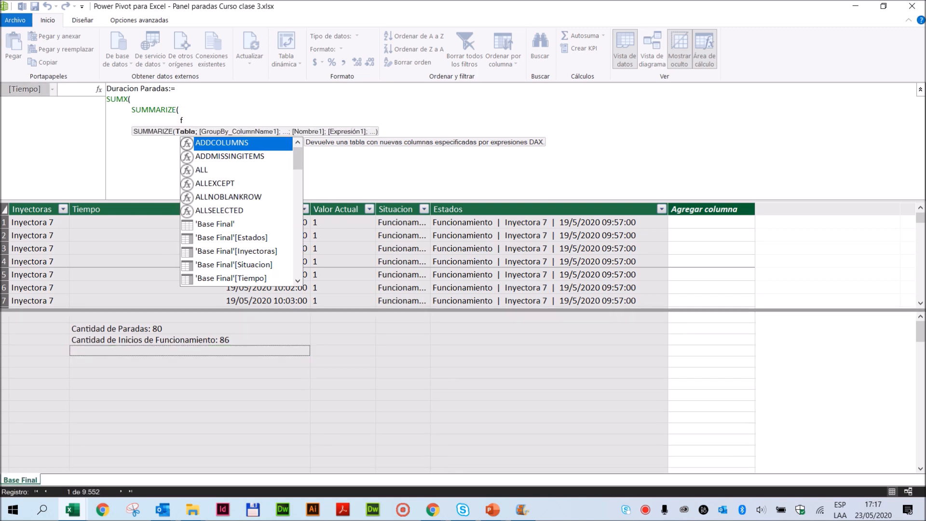
# - Enter filter('Base Final';'Base Final'[Situacion]="Parada") as the table argument of SUMMARIZE
pyautogui.write('filter')
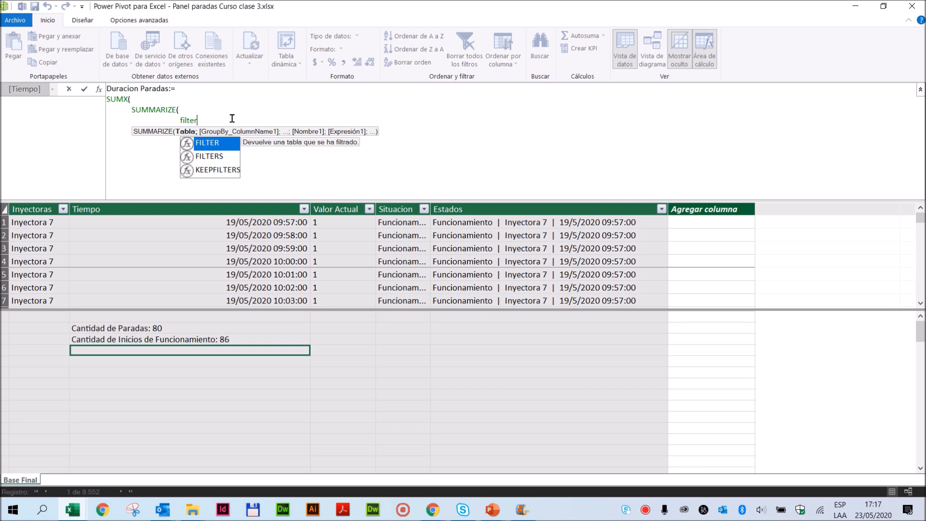
pyautogui.write('(')
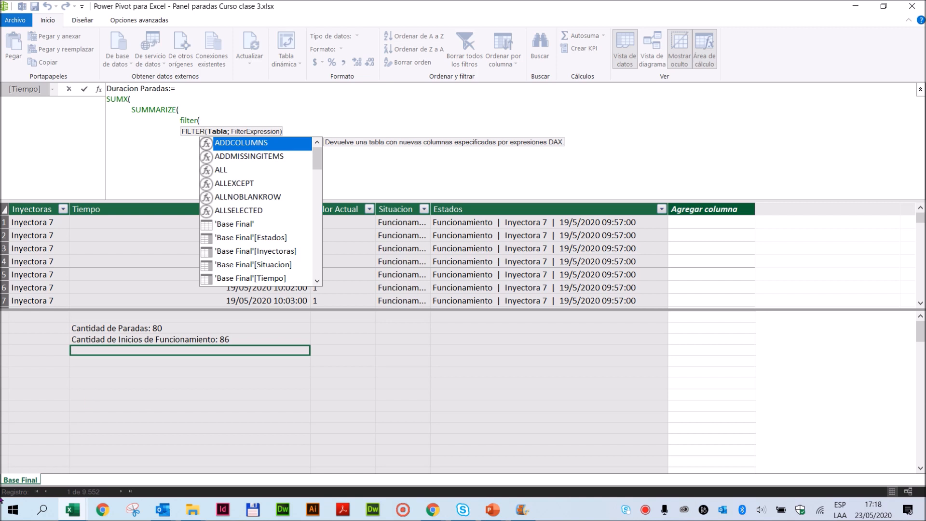
pyautogui.write('base fina')
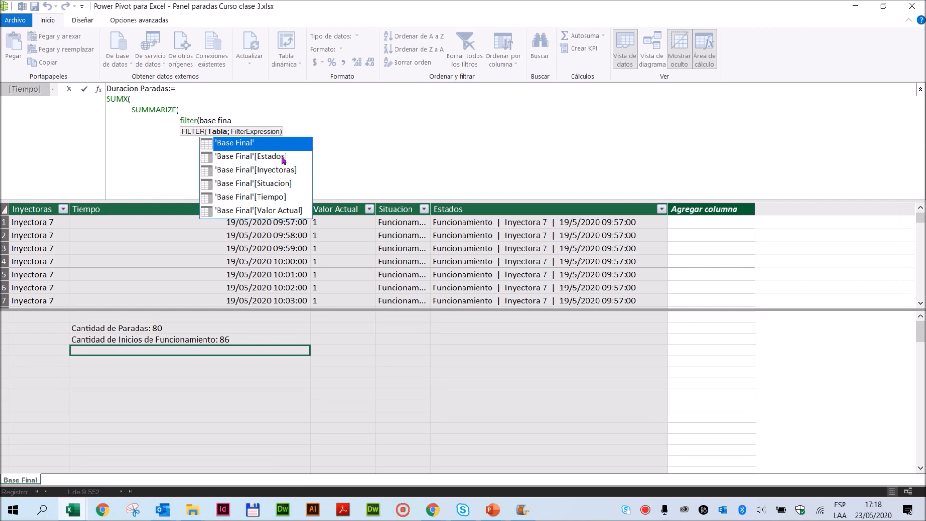
pyautogui.doubleClick(268, 142)
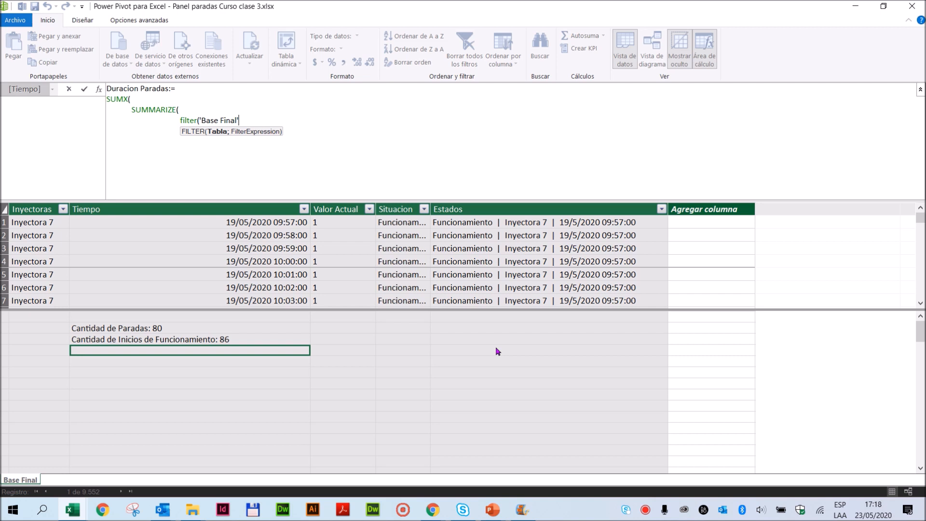
pyautogui.write(';')
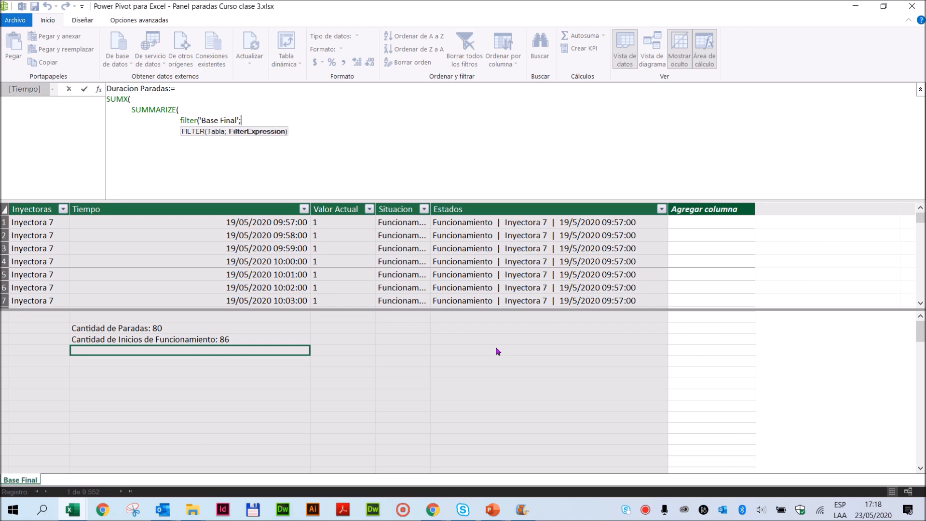
pyautogui.write('Situ')
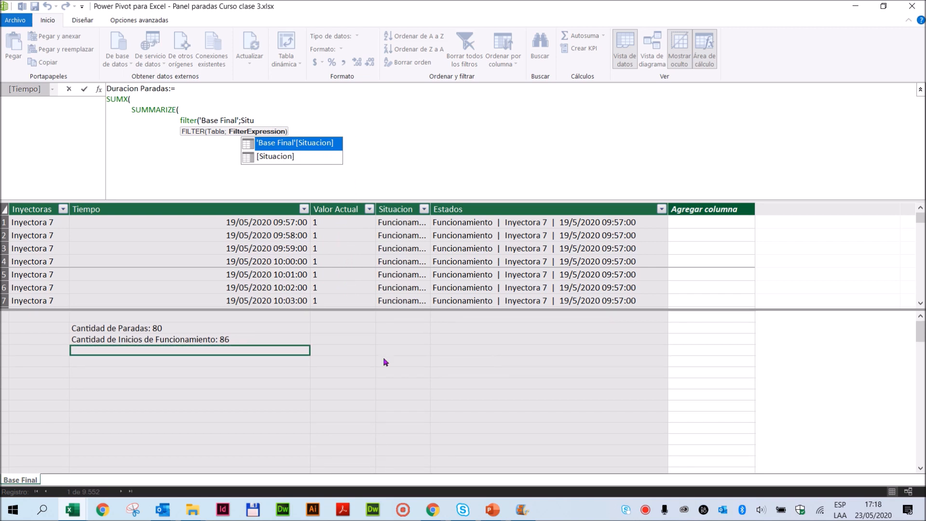
pyautogui.doubleClick(309, 142)
pyautogui.write('=')
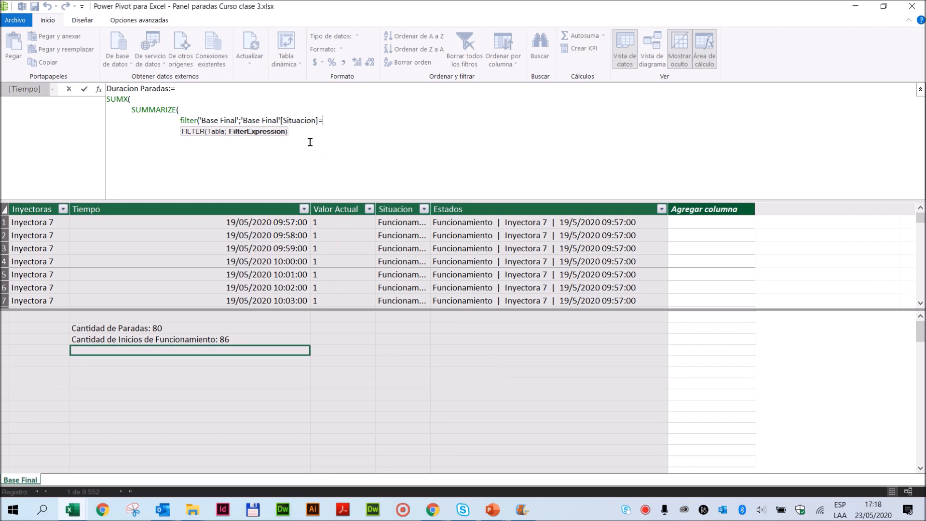
pyautogui.write('""')
pyautogui.write('Parada')
pyautogui.click(369, 121)
pyautogui.write(')')
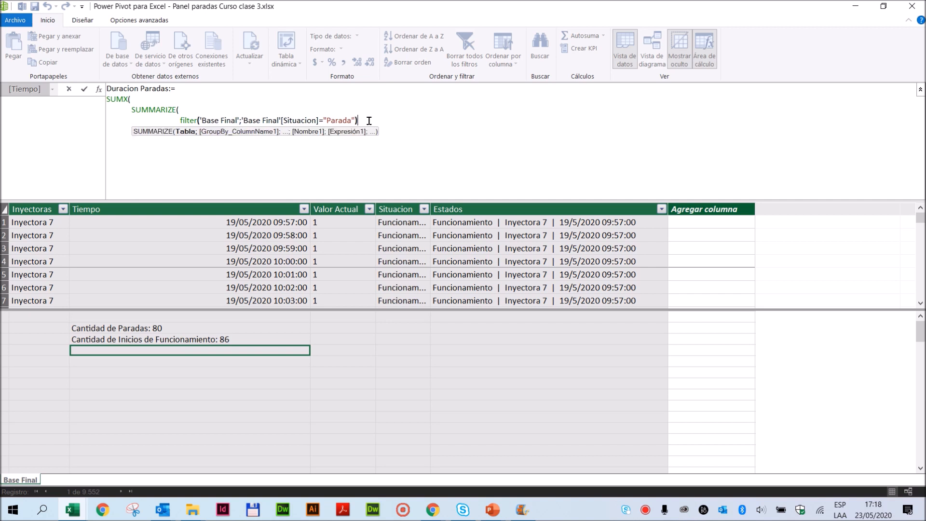
pyautogui.write(';')
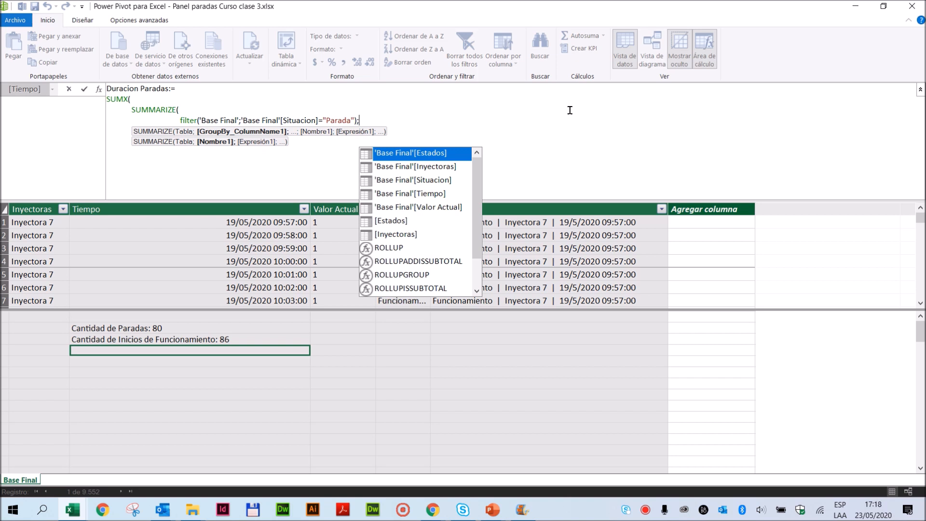
# - Add 'Base Final'[Inyectoras] and 'Base Final'[Estados] as SUMMARIZE's grouping columns, each on its own line
pyautogui.hotkey('shift', 'Return')
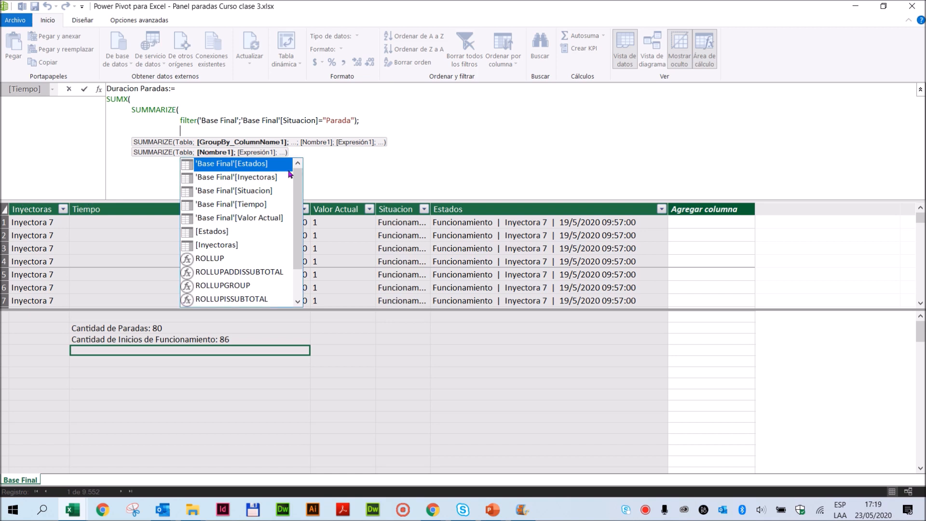
pyautogui.write('inyect')
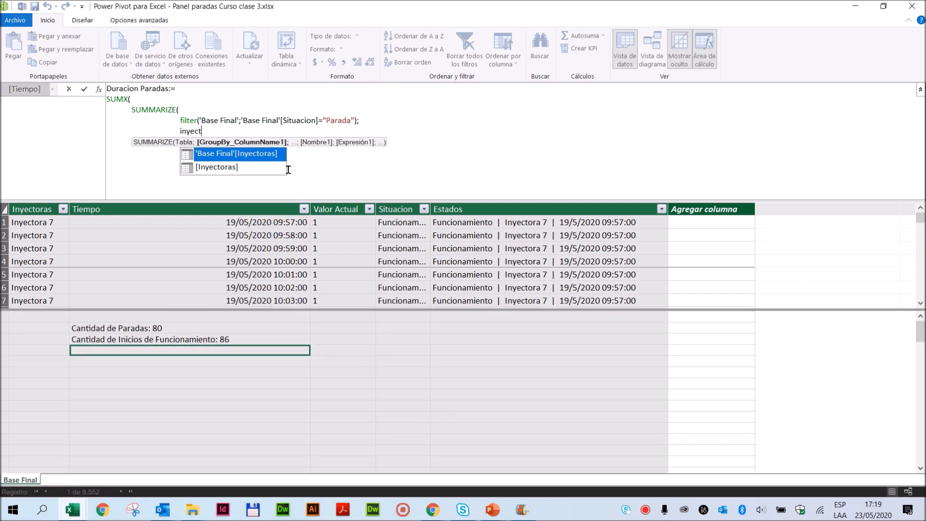
pyautogui.doubleClick(234, 154)
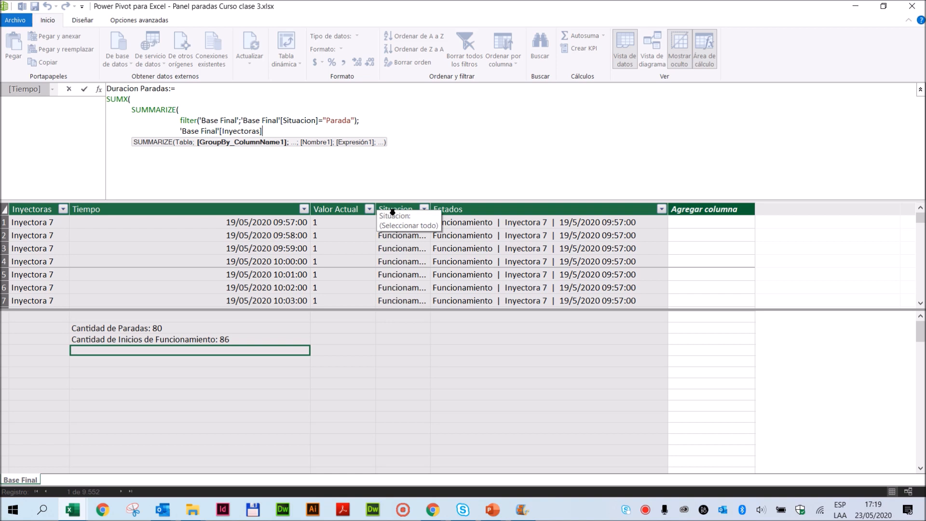
pyautogui.hotkey('shift', 'Return')
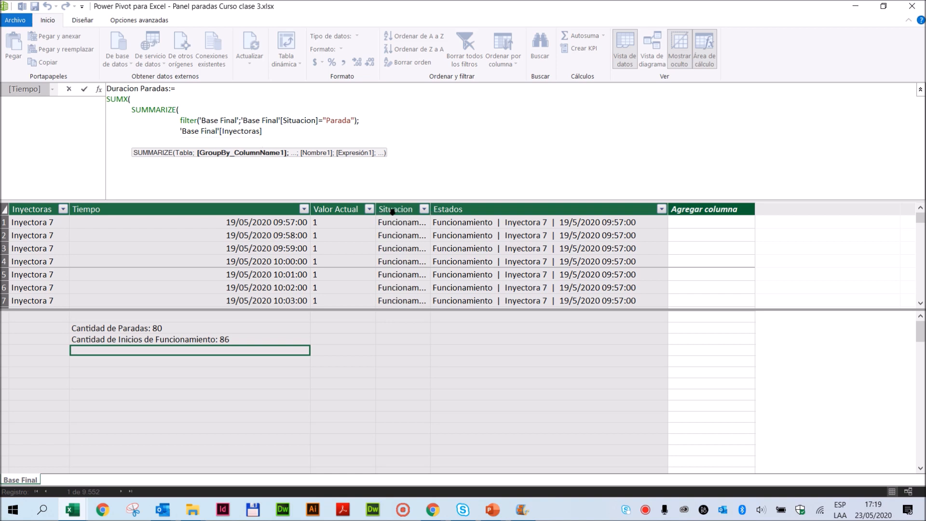
pyautogui.write(';')
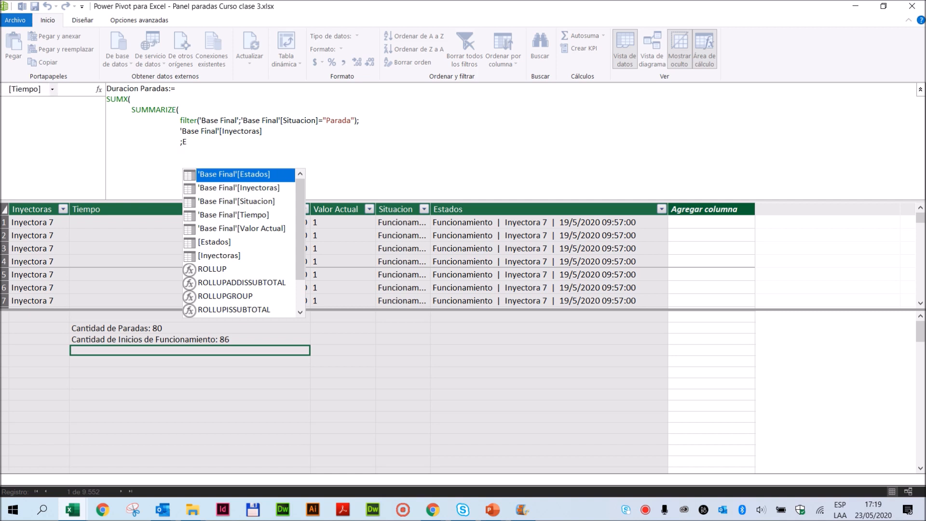
pyautogui.write('Est')
pyautogui.doubleClick(263, 164)
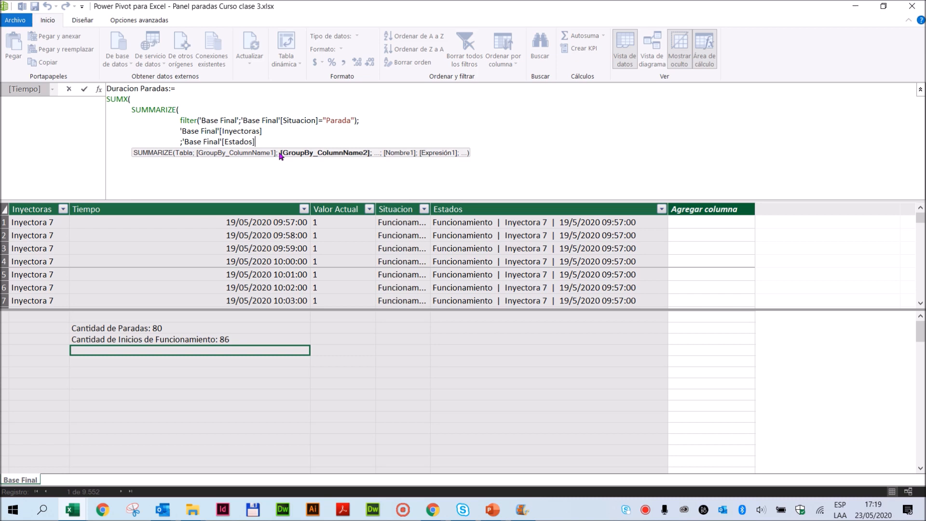
# - Add "Duracion del Estado" on a new line as the name of SUMMARIZE's calculated column
pyautogui.hotkey('shift', 'Return')
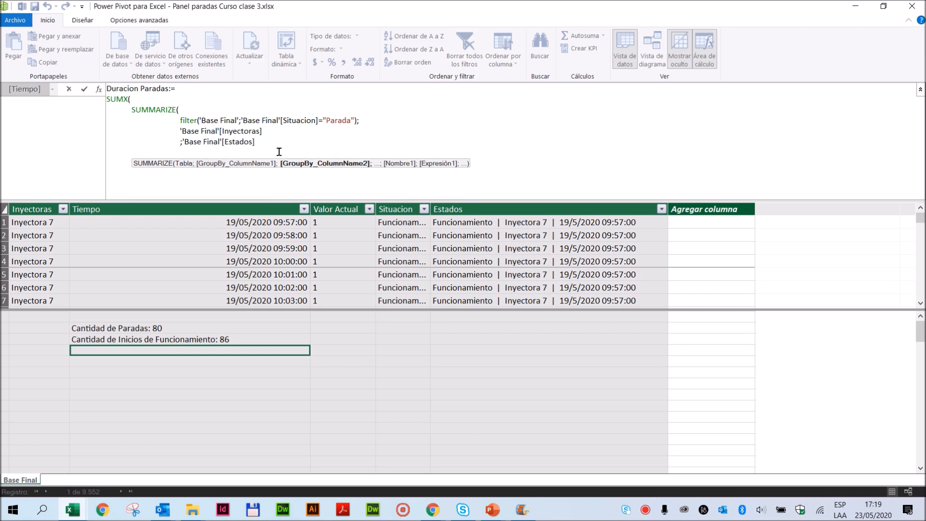
pyautogui.write(';')
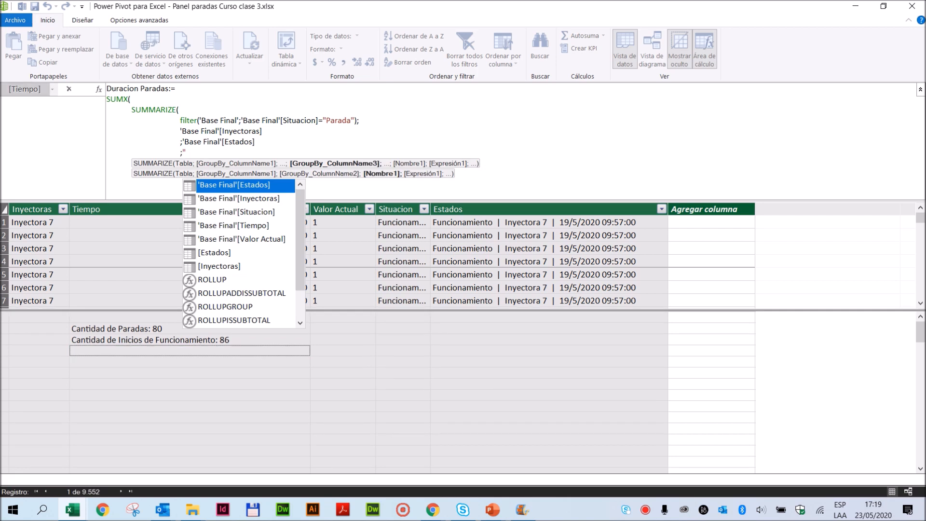
pyautogui.write('"Dur')
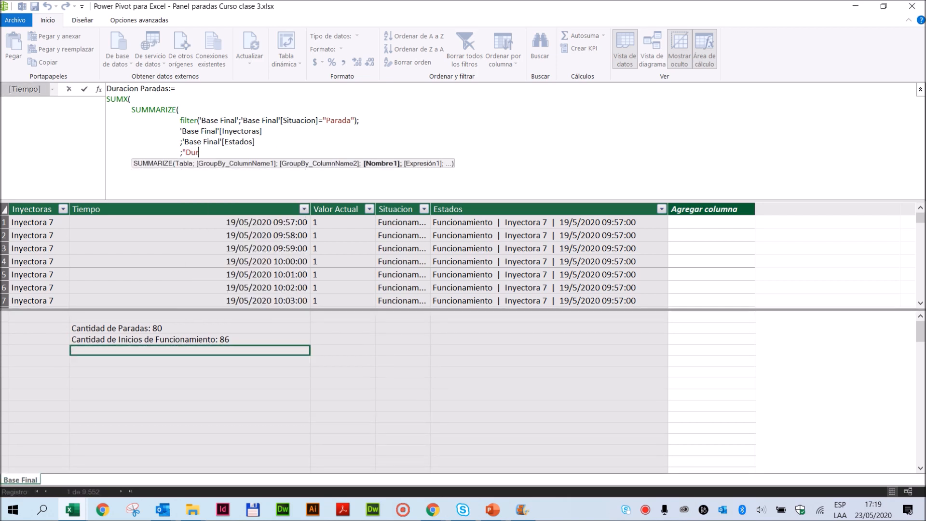
pyautogui.write('acion"')
pyautogui.write('del Estado')
pyautogui.click(279, 152)
pyautogui.write(';')
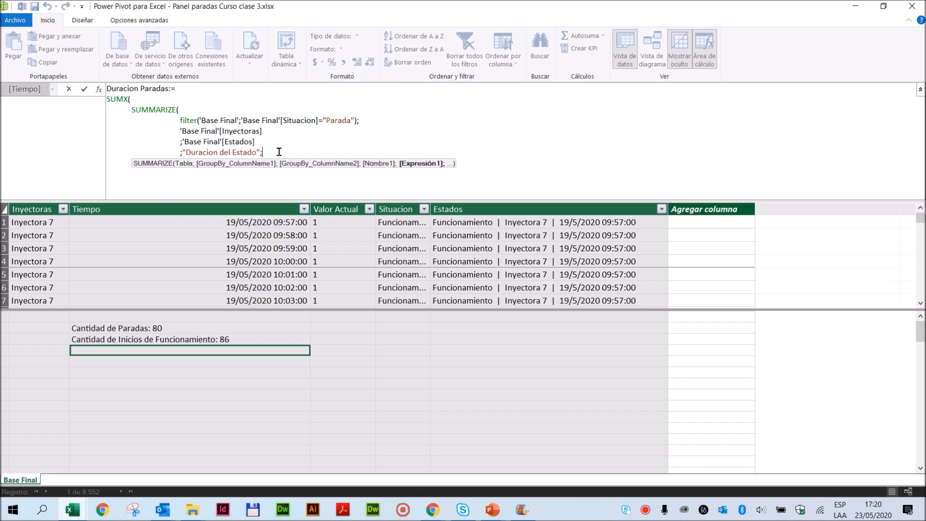
# - Begin the Duracion del Estado expression on a new line with MAX('Base Final'[Tiempo]) followed by a minus sign
pyautogui.hotkey('shift', 'Return')
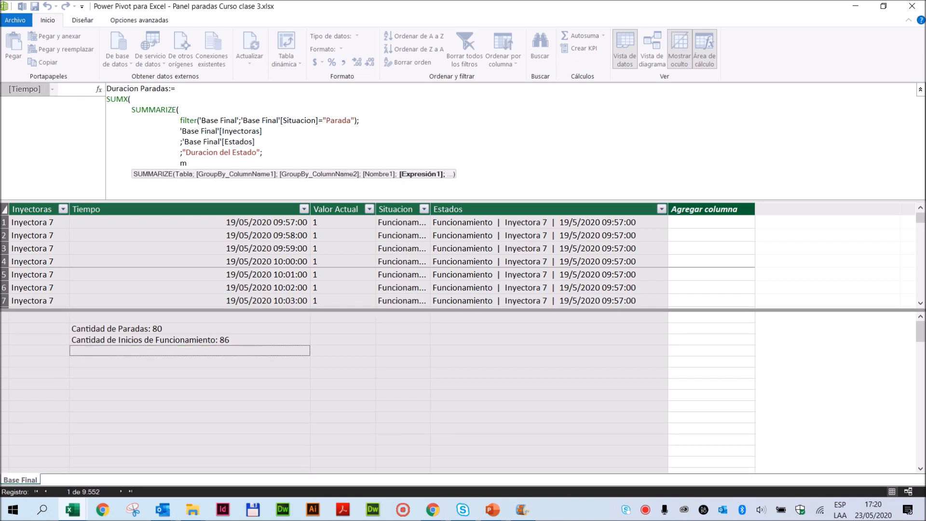
pyautogui.write('max')
pyautogui.click(198, 184)
pyautogui.click(198, 184)
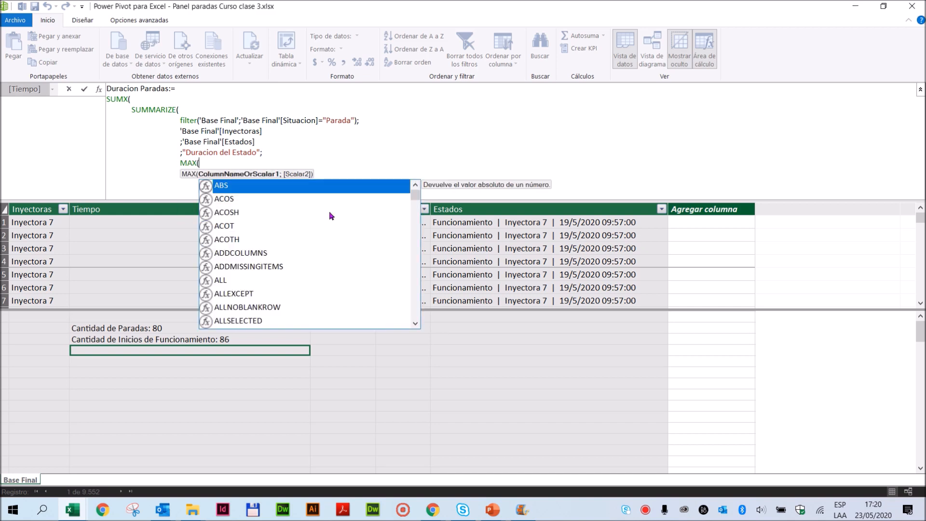
pyautogui.write('tiemp')
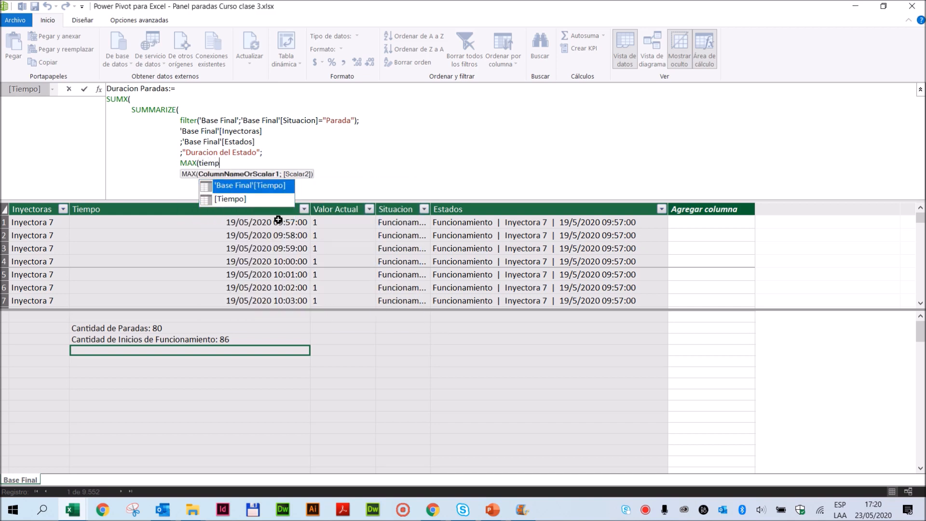
pyautogui.click(254, 185)
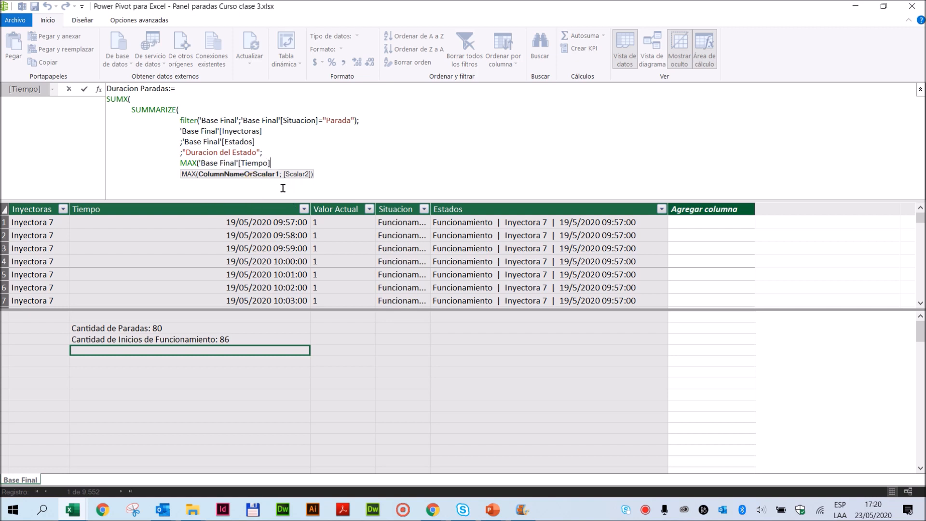
pyautogui.write(')-')
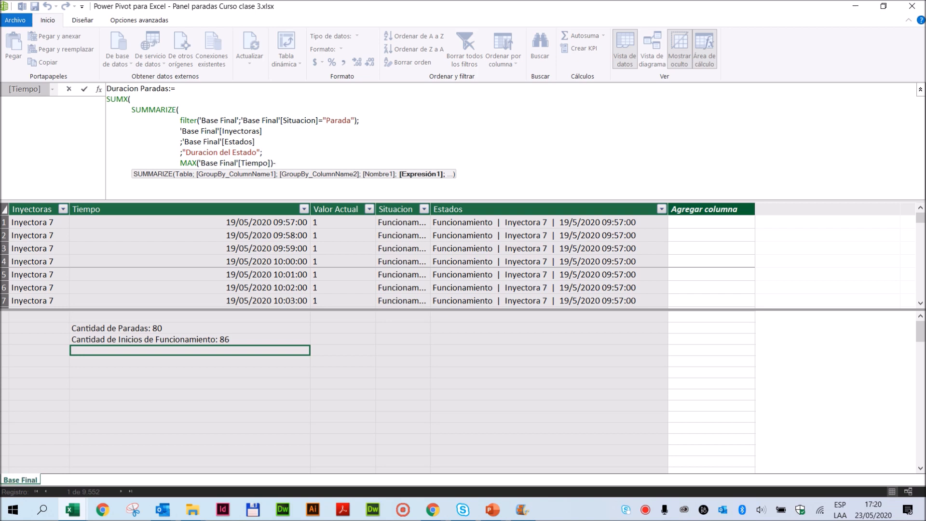
pyautogui.write('min')
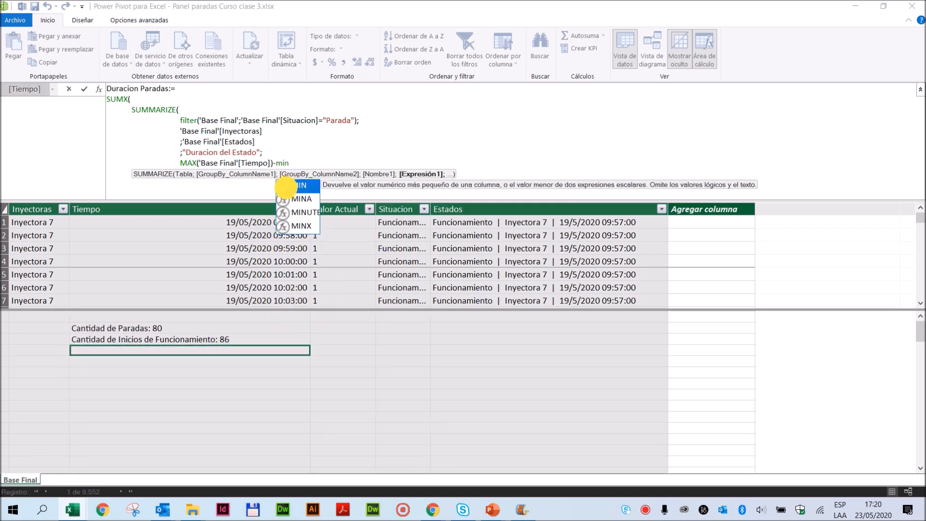
# - Complete the subtraction with MIN('Base Final'[Tiempo]) as the term taken away from the maximum
pyautogui.doubleClick(283, 188)
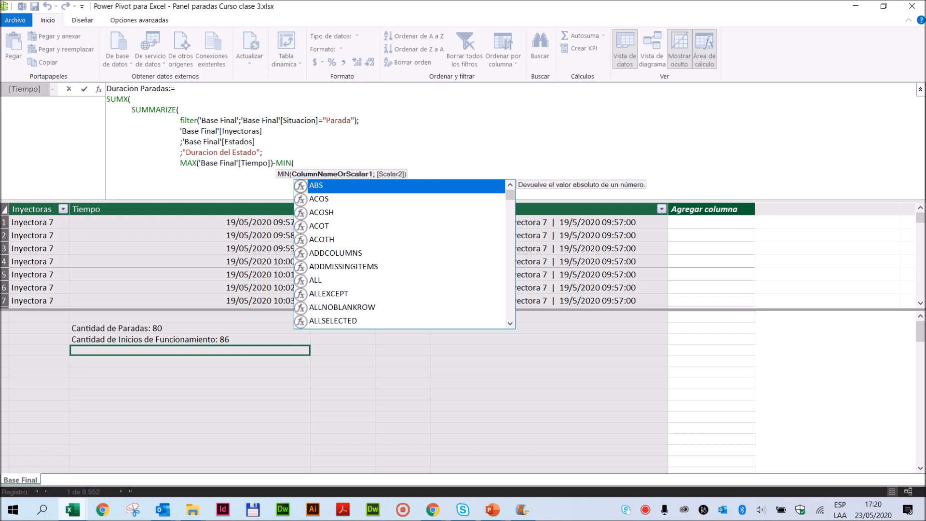
pyautogui.write('tiemo')
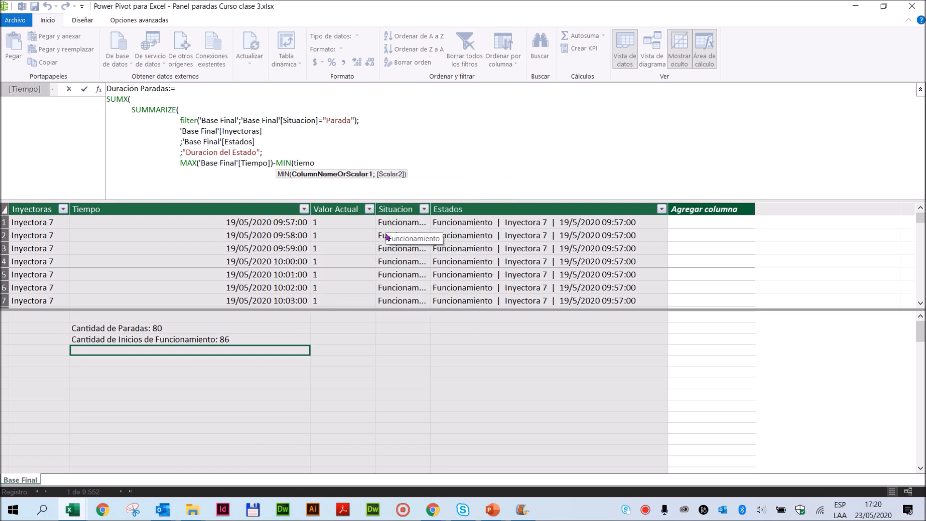
pyautogui.press('BackSpace')
pyautogui.write('p')
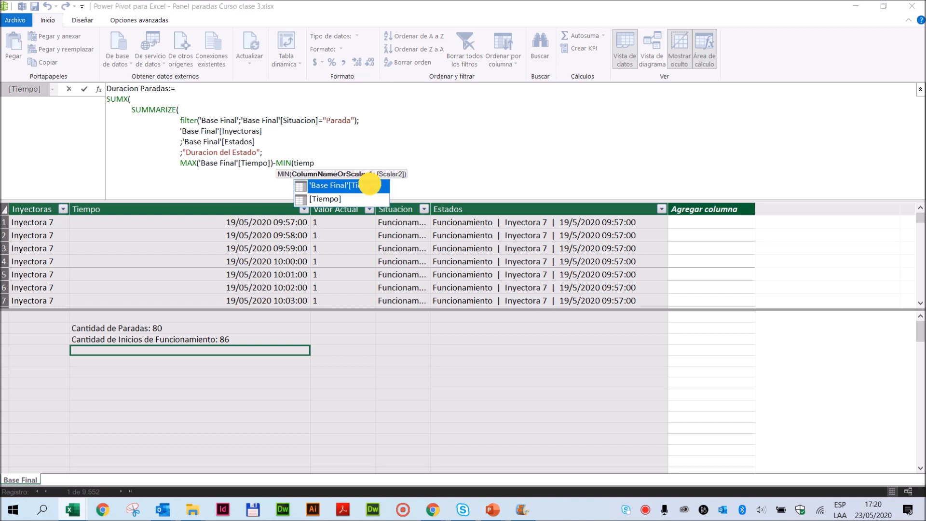
pyautogui.doubleClick(369, 185)
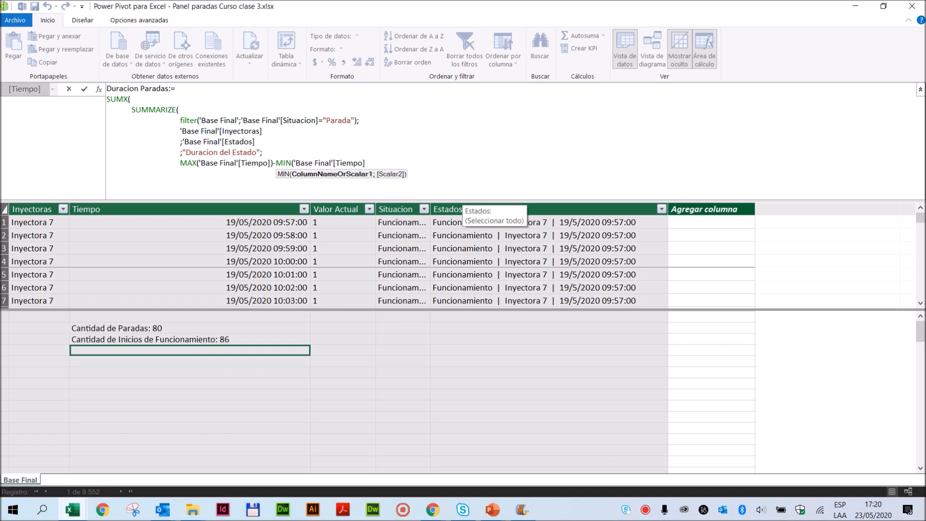
pyautogui.write(')')
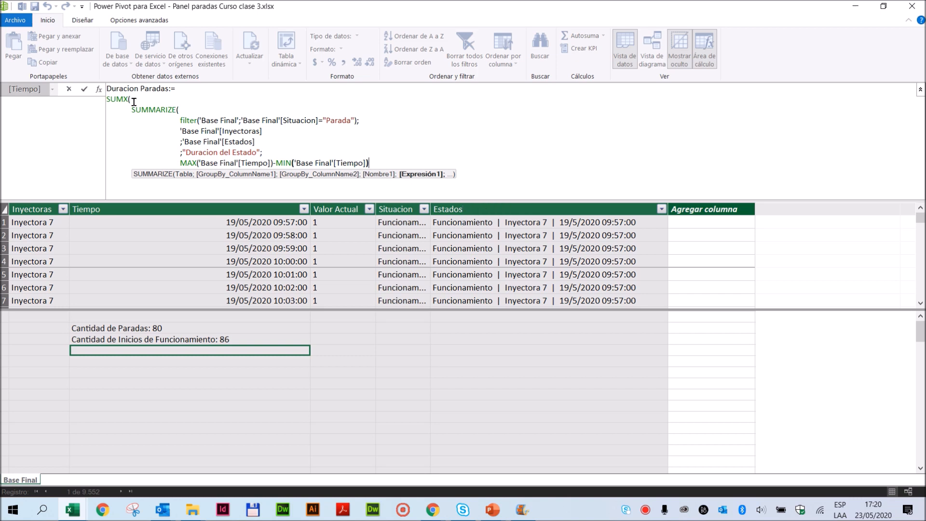
# - Review SUMMARIZE's filter and grouping lines and close the function after the MIN term
pyautogui.moveTo(176, 121); pyautogui.dragTo(363, 121)
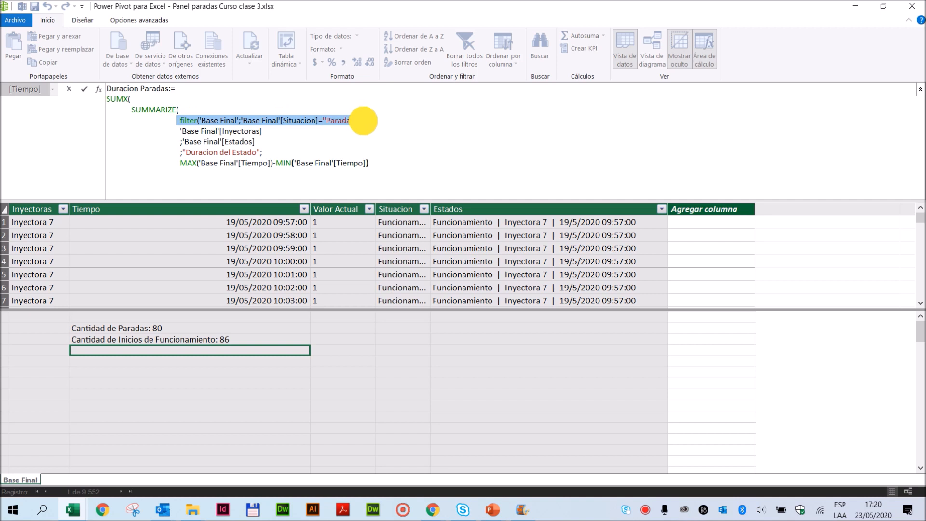
pyautogui.moveTo(169, 131); pyautogui.dragTo(265, 130)
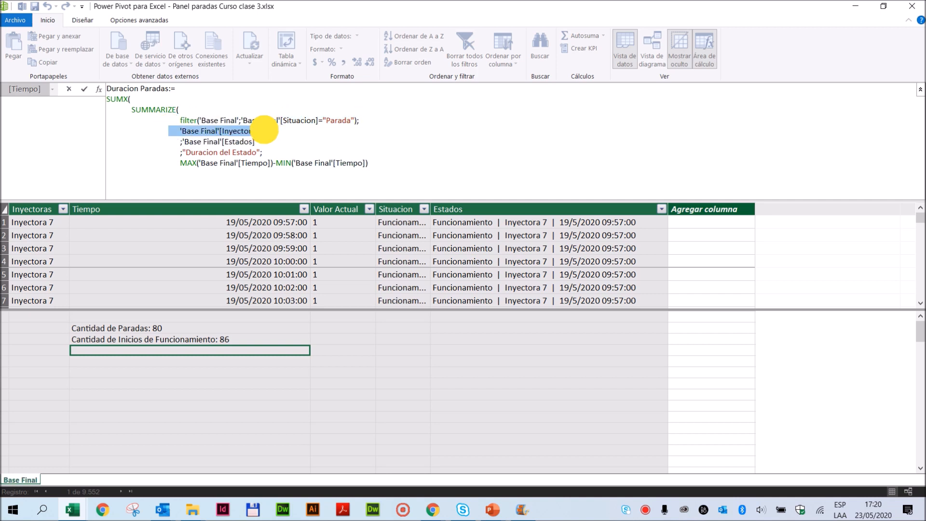
pyautogui.moveTo(166, 141); pyautogui.dragTo(269, 139)
pyautogui.moveTo(171, 162); pyautogui.dragTo(246, 159)
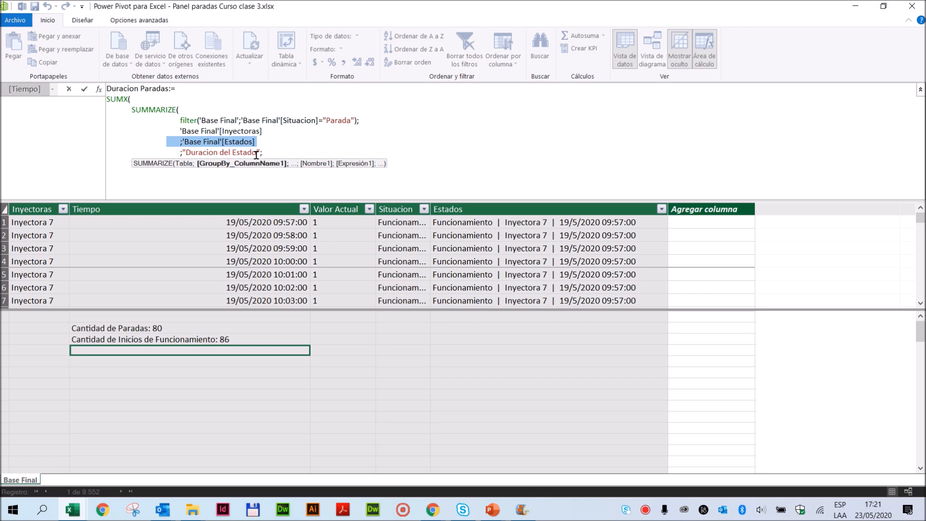
pyautogui.write("MAX('Base Final'[Tiempo])-MIN('Base Final'[Tiempo])")
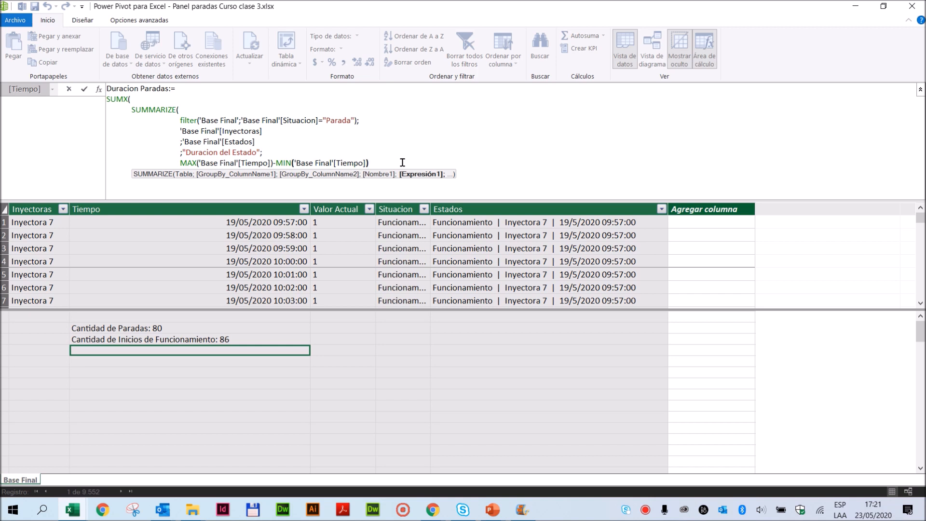
pyautogui.write(')')
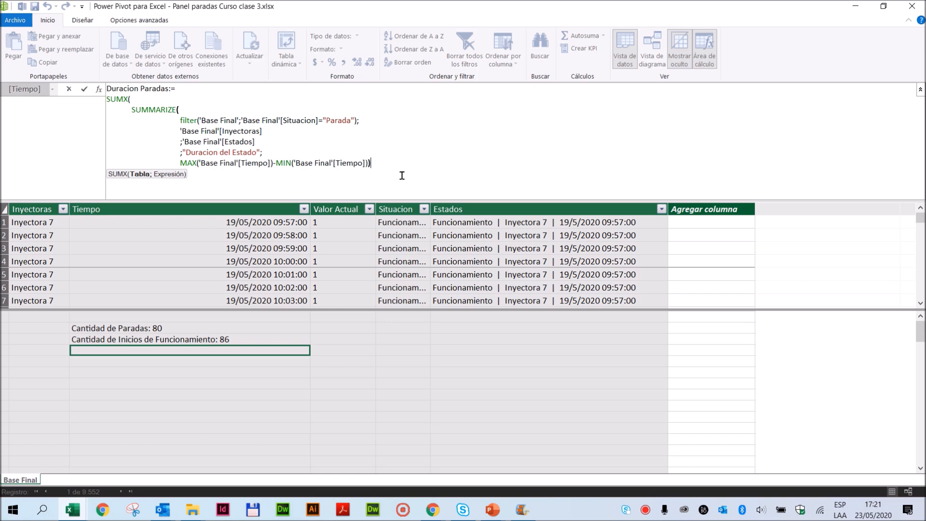
pyautogui.click(194, 180)
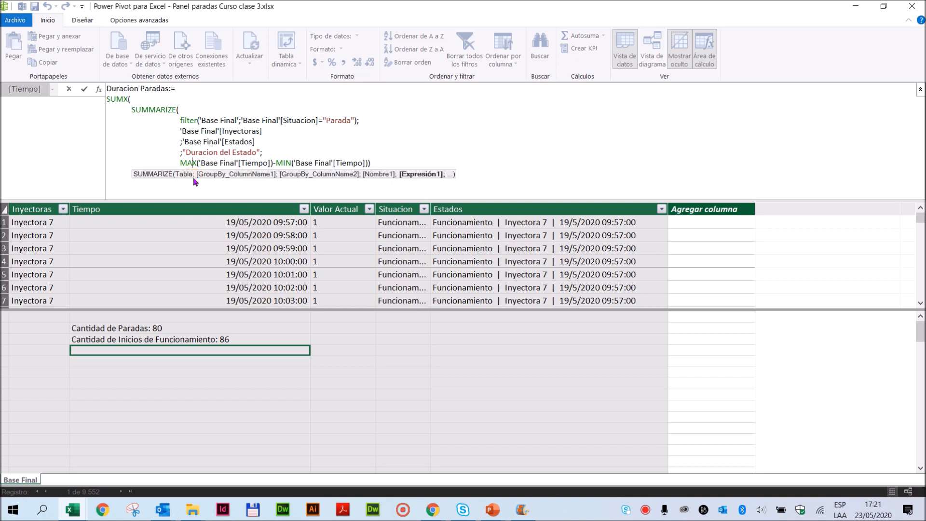
pyautogui.click(386, 163)
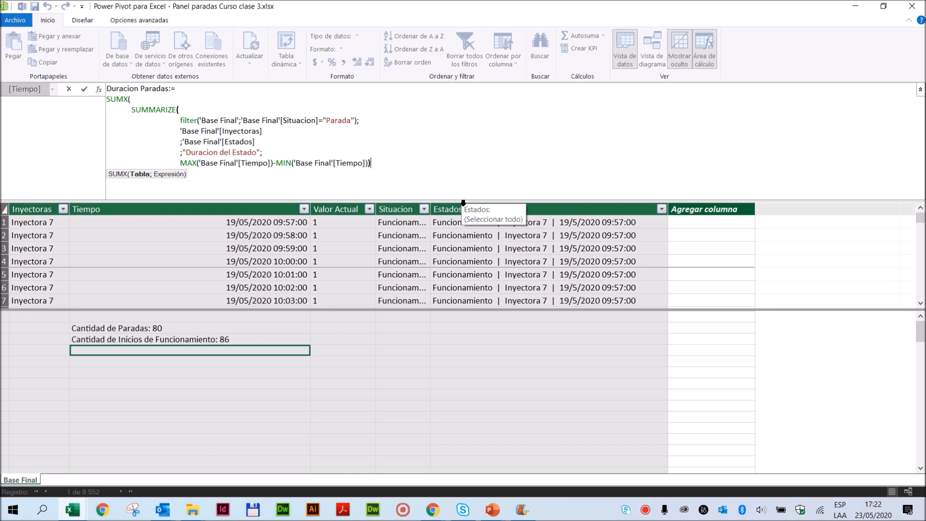
# - Add [Duracion del Estado] on a new line as SUMX's expression, close the function and commit the Duracion Paradas measure
pyautogui.hotkey('shift', 'Return')
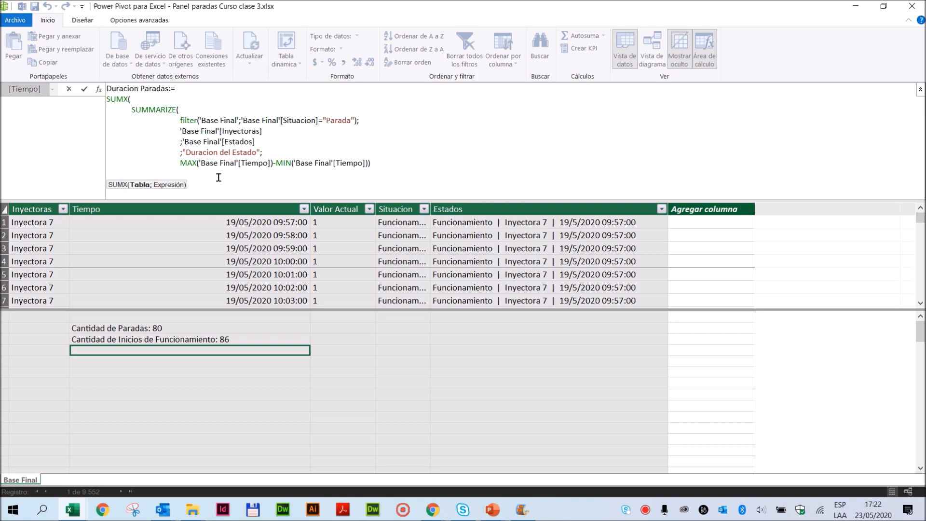
pyautogui.click(116, 174)
pyautogui.write(';')
pyautogui.write('dur')
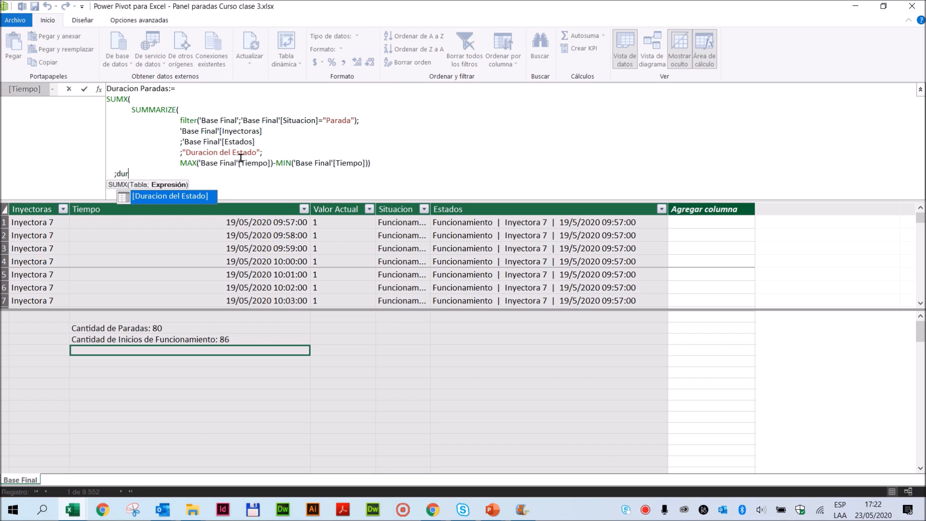
pyautogui.doubleClick(163, 195)
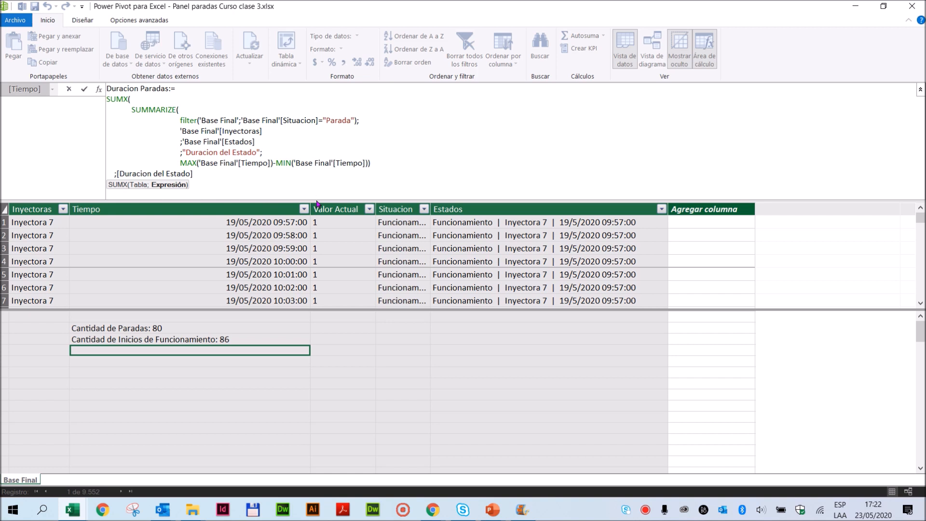
pyautogui.write(')')
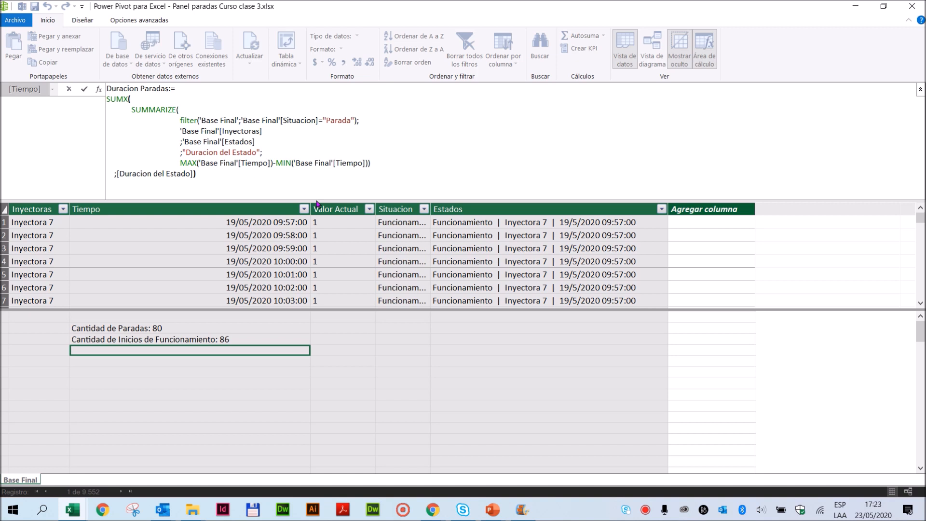
pyautogui.click(84, 90)
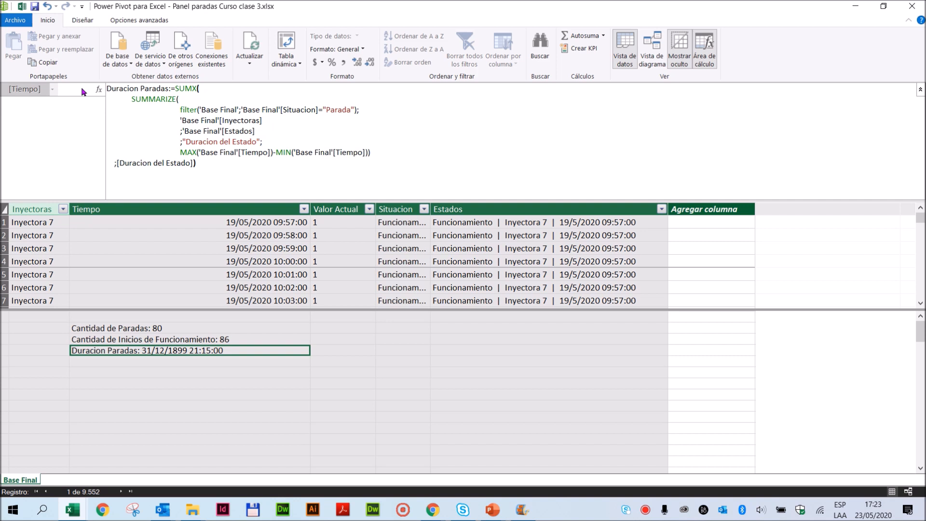
# - Copy the whole Duracion Paradas formula into the empty calculation cell directly below it
pyautogui.moveTo(210, 164); pyautogui.dragTo(71, 90)
pyautogui.hotkey('ctrl', 'c')
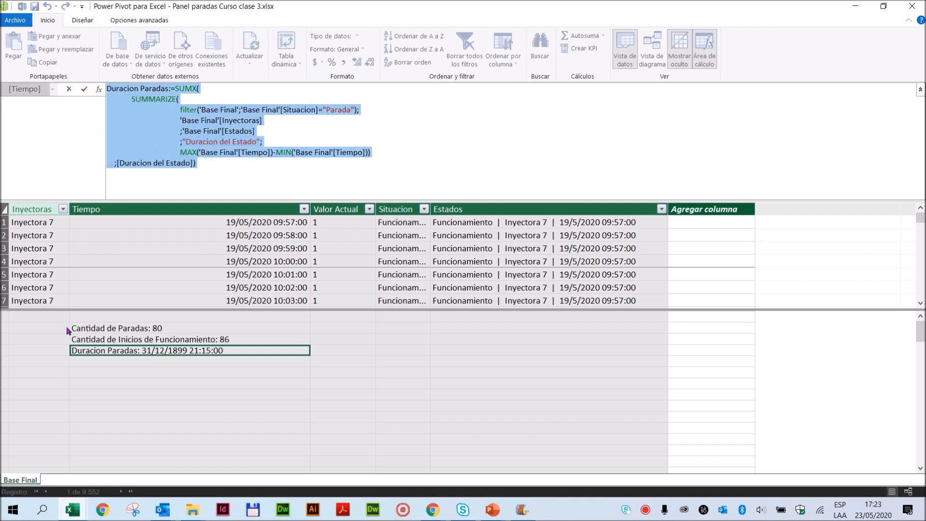
pyautogui.click(88, 361)
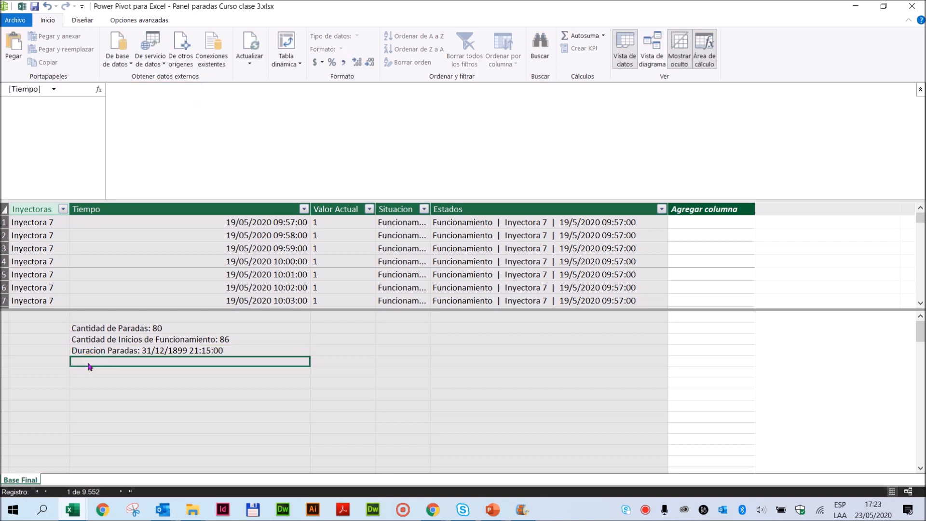
pyautogui.click(158, 121)
pyautogui.hotkey('ctrl', 'v')
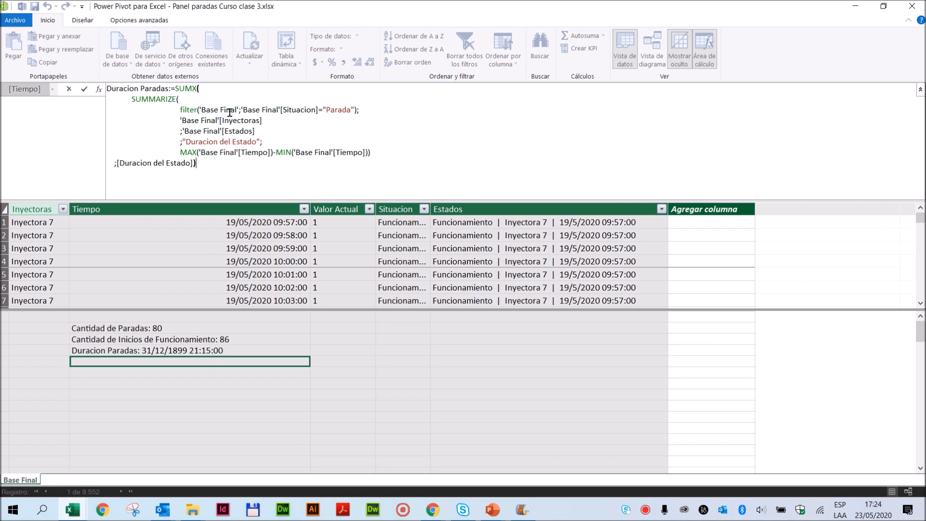
# - Change the Situacion filter value in the copied formula to "Funcionamiento"
pyautogui.doubleClick(339, 110)
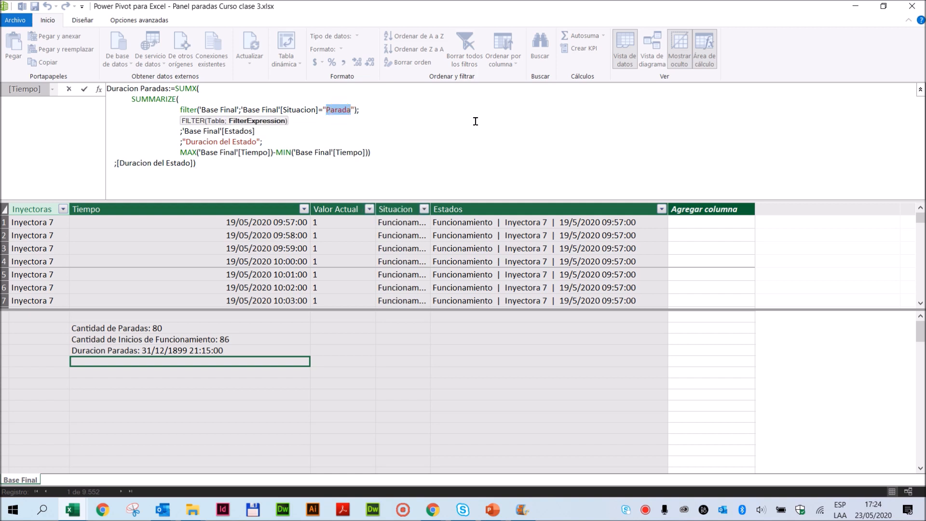
pyautogui.write('Funcionamiento')
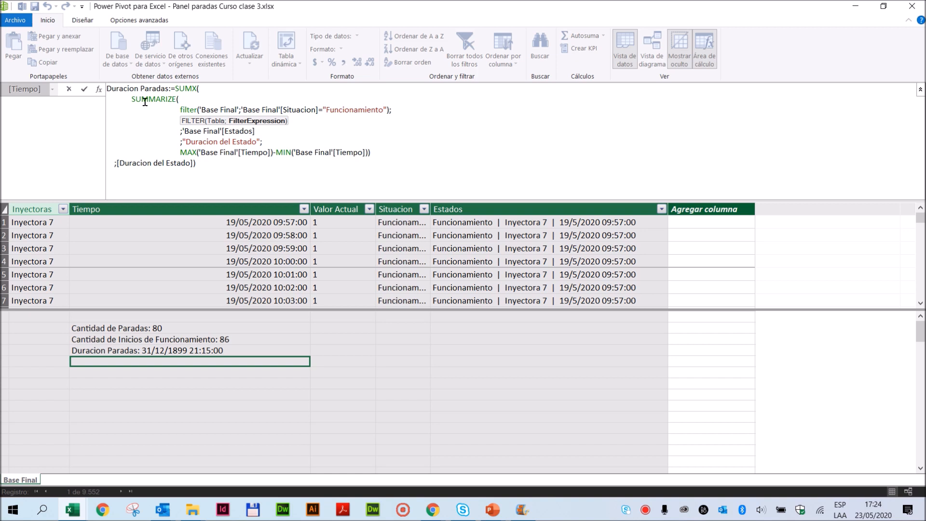
# - Rename the copied measure to Duracion Funcionamiento, commit it and save the workbook
pyautogui.moveTo(153, 89); pyautogui.dragTo(168, 88)
pyautogui.doubleClick(148, 86)
pyautogui.press('BackSpace')
pyautogui.press('BackSpace')
pyautogui.press('BackSpace')
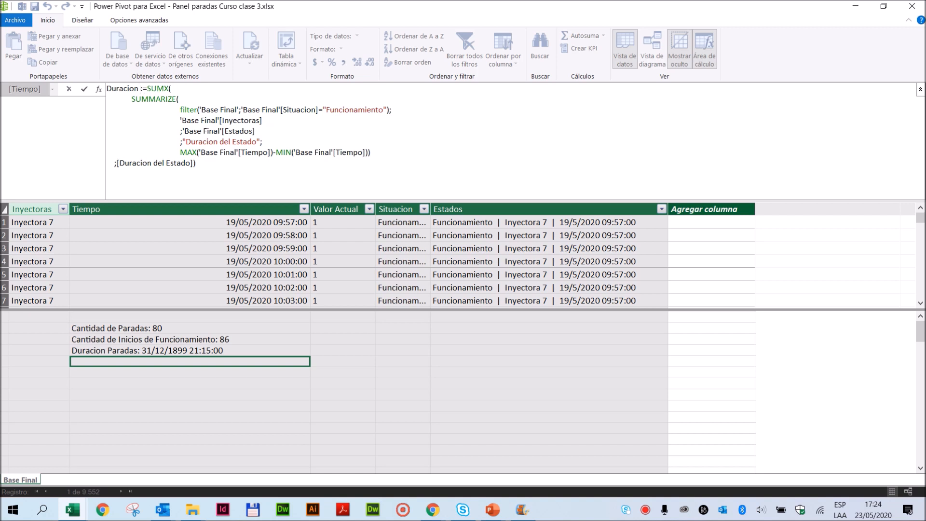
pyautogui.write('Funcionamiento')
pyautogui.click(84, 89)
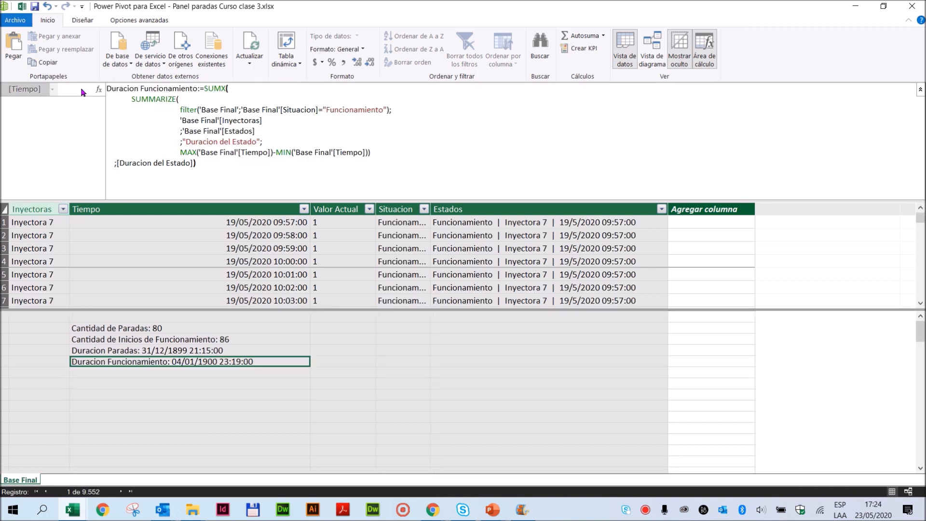
pyautogui.click(35, 8)
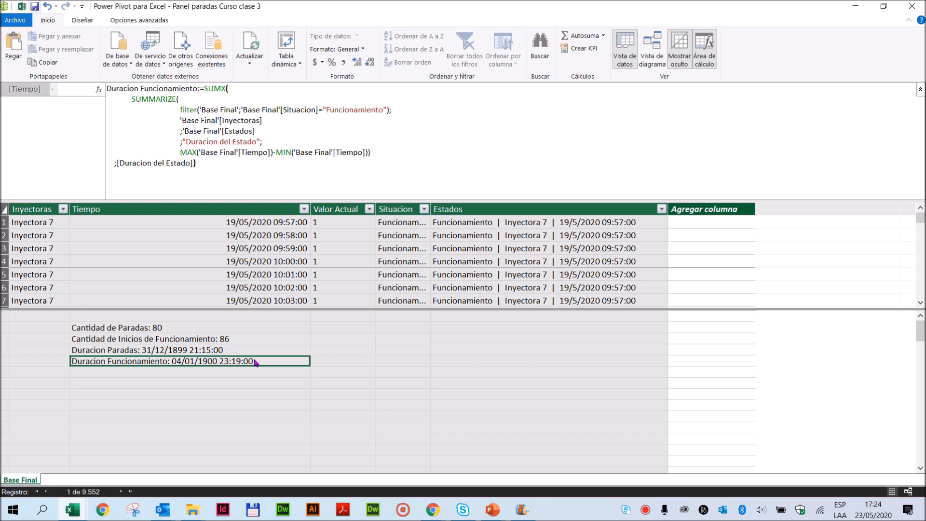
# - Create a pivot table from the data model on a new worksheet, close the queries pane and widen the field list
pyautogui.click(289, 64)
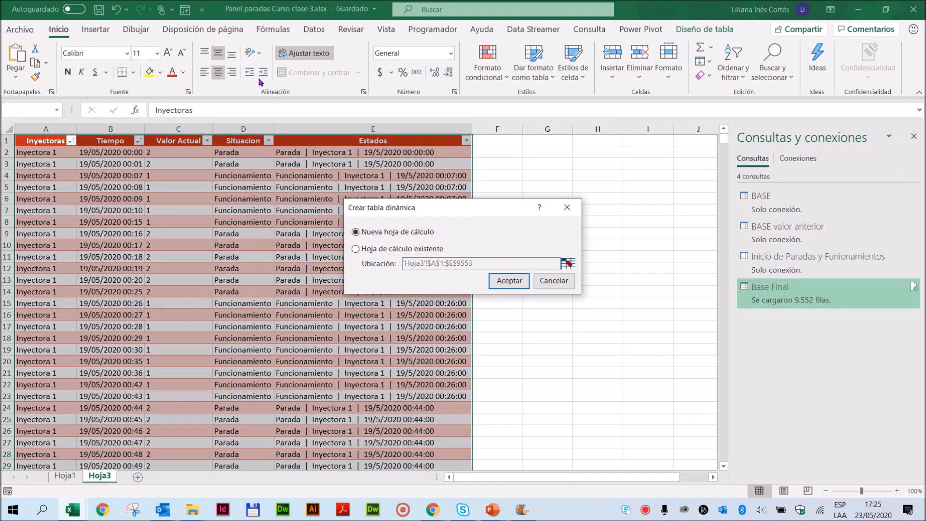
pyautogui.click(503, 279)
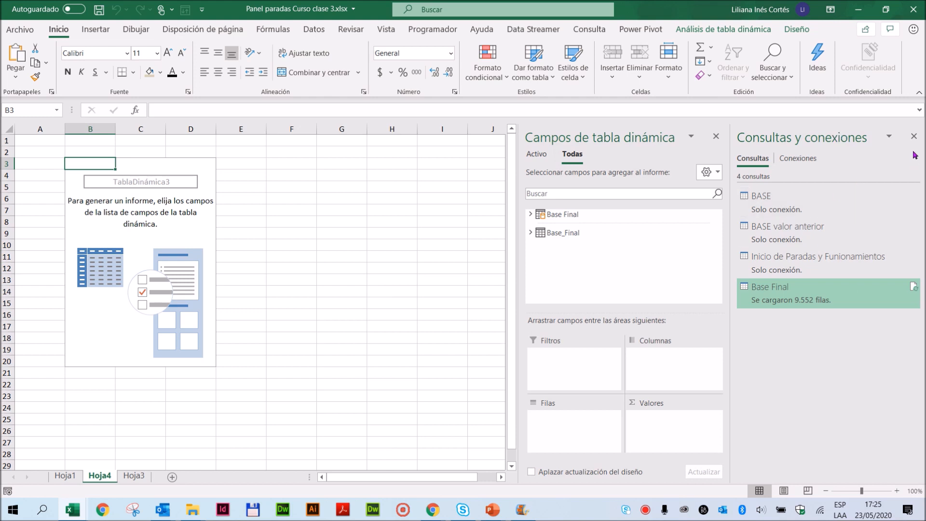
pyautogui.click(913, 136)
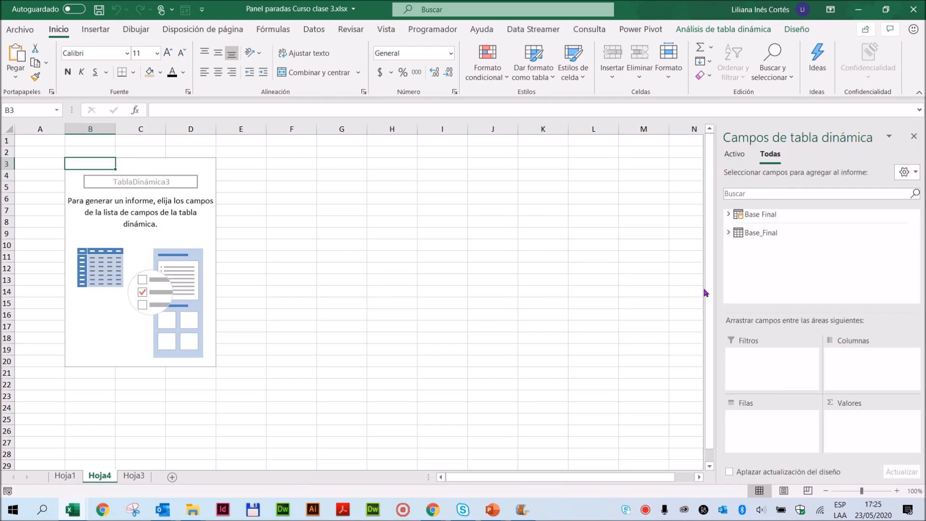
pyautogui.moveTo(716, 296); pyautogui.dragTo(672, 292)
# - Expand the Base Final table and place Inyectoras in the pivot table's rows
pyautogui.click(684, 213)
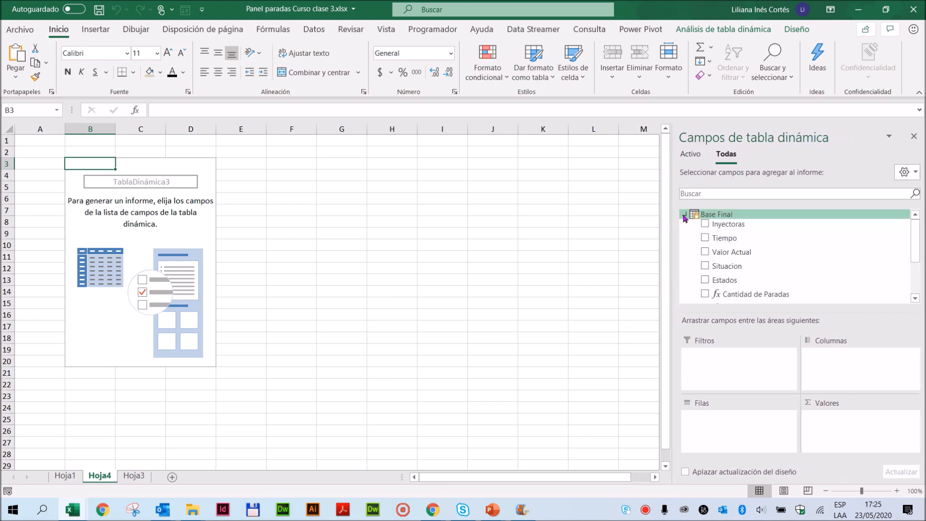
pyautogui.moveTo(913, 244)
pyautogui.mouseDown()
pyautogui.moveTo(913, 261)
pyautogui.moveTo(913, 241)
pyautogui.mouseUp()
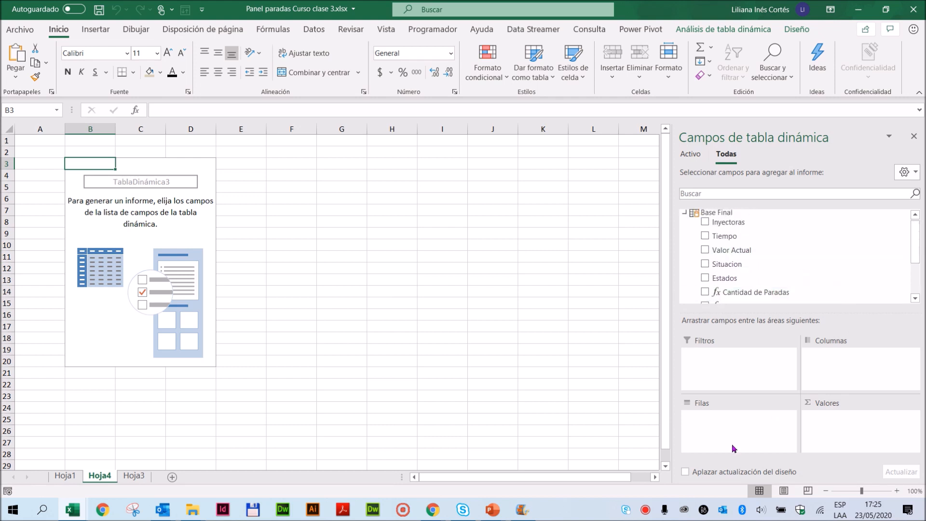
pyautogui.moveTo(745, 221); pyautogui.dragTo(729, 427)
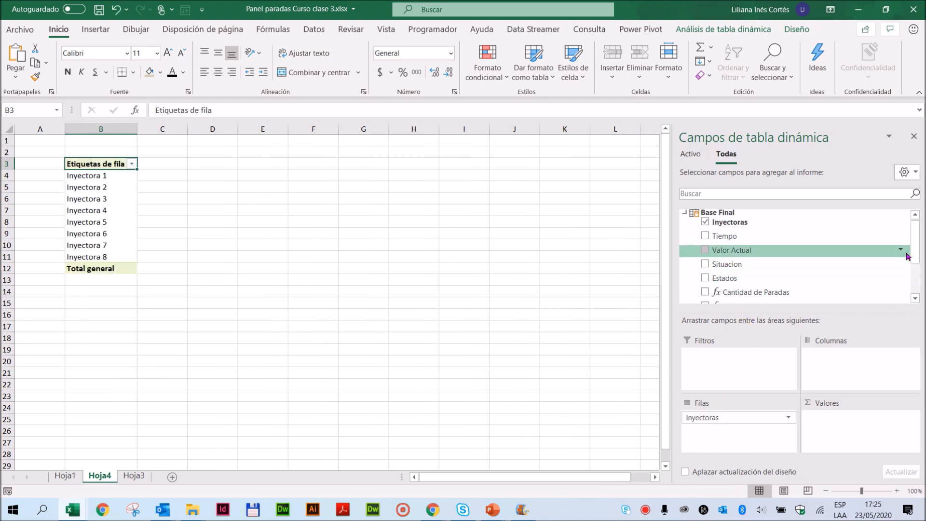
# - Add the Cantidad de Paradas and Duracion Paradas measures to the pivot table's values
pyautogui.moveTo(914, 247); pyautogui.dragTo(909, 263)
pyautogui.moveTo(791, 260); pyautogui.dragTo(825, 421)
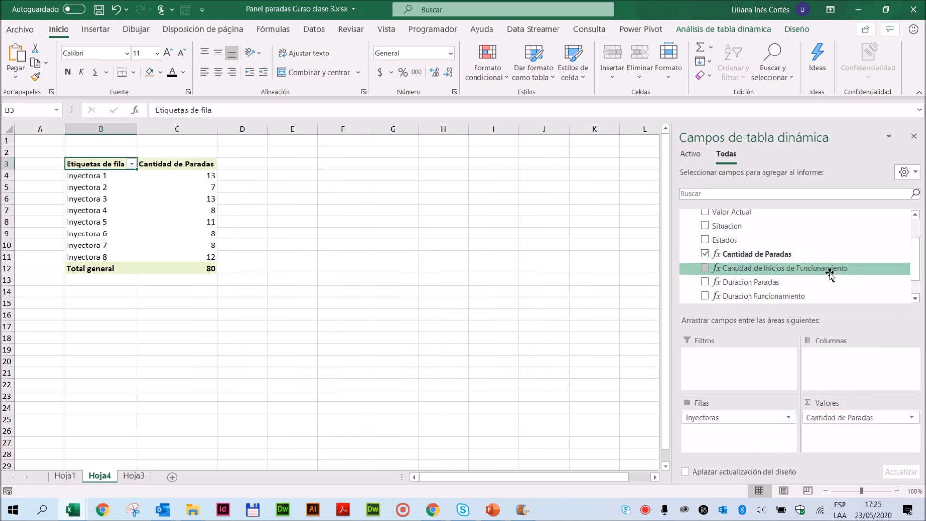
pyautogui.scroll(-1, 829, 274)
pyautogui.scroll(1, 829, 274)
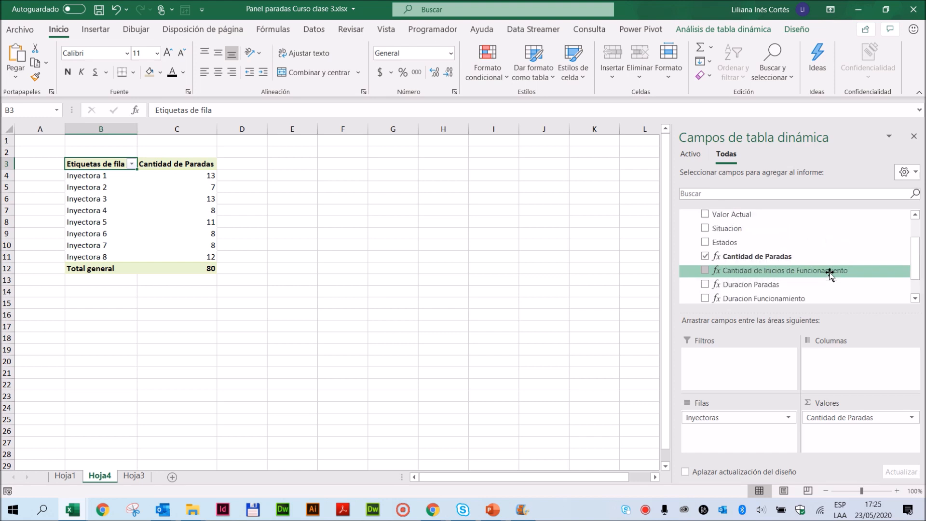
pyautogui.moveTo(773, 287); pyautogui.dragTo(853, 436)
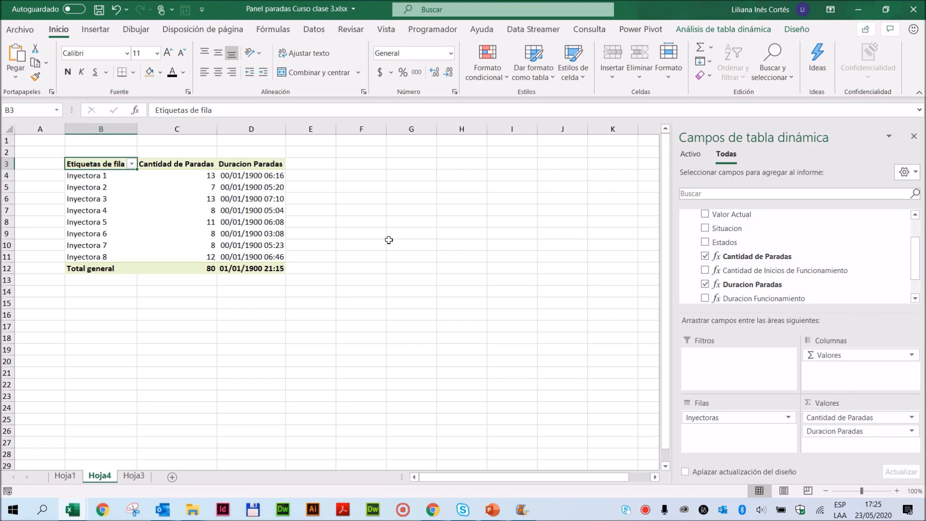
# - Set the number format of the Duracion Paradas value field to the custom format [h]:mm:ss
pyautogui.click(829, 430)
pyautogui.click(824, 417)
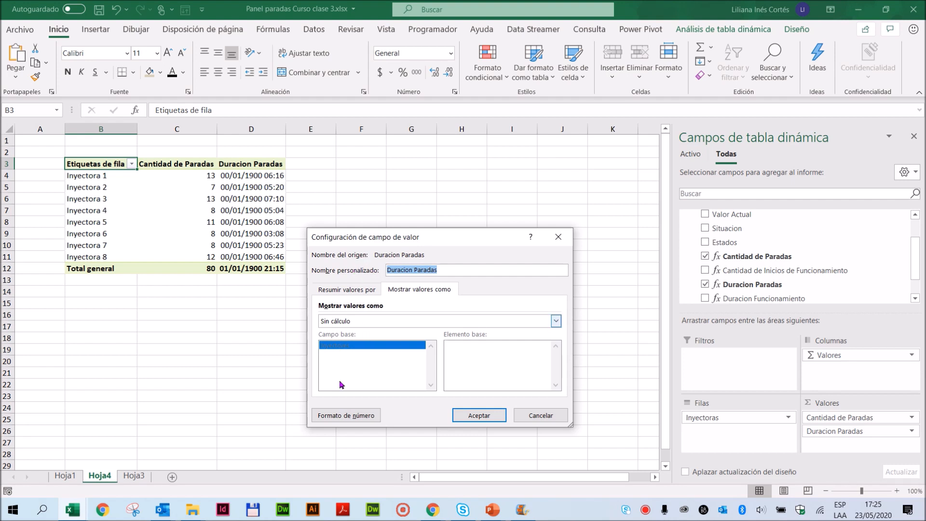
pyautogui.click(337, 416)
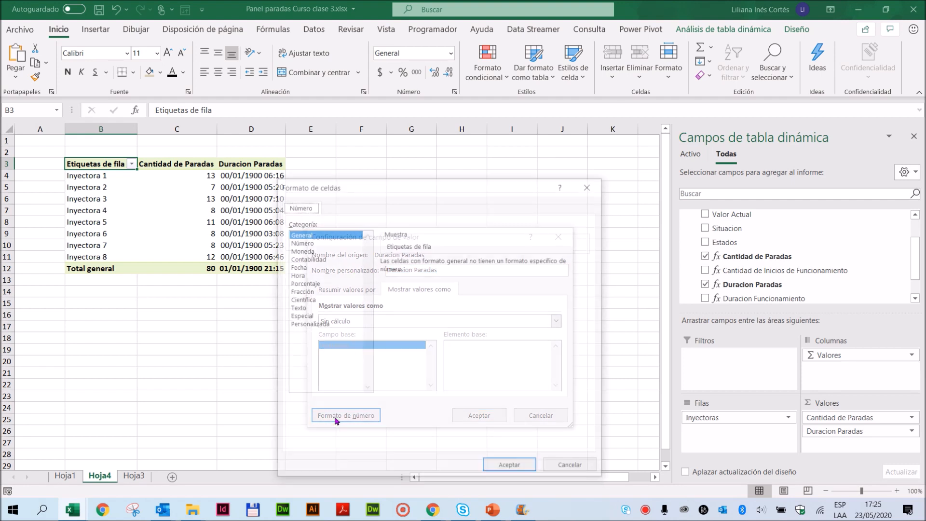
pyautogui.click(309, 324)
pyautogui.moveTo(588, 302); pyautogui.dragTo(592, 347)
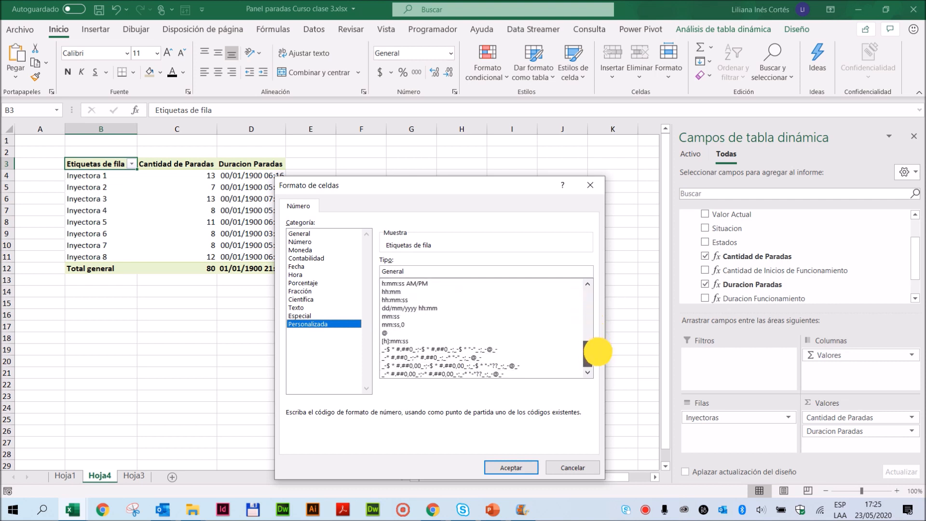
pyautogui.click(387, 340)
pyautogui.click(507, 468)
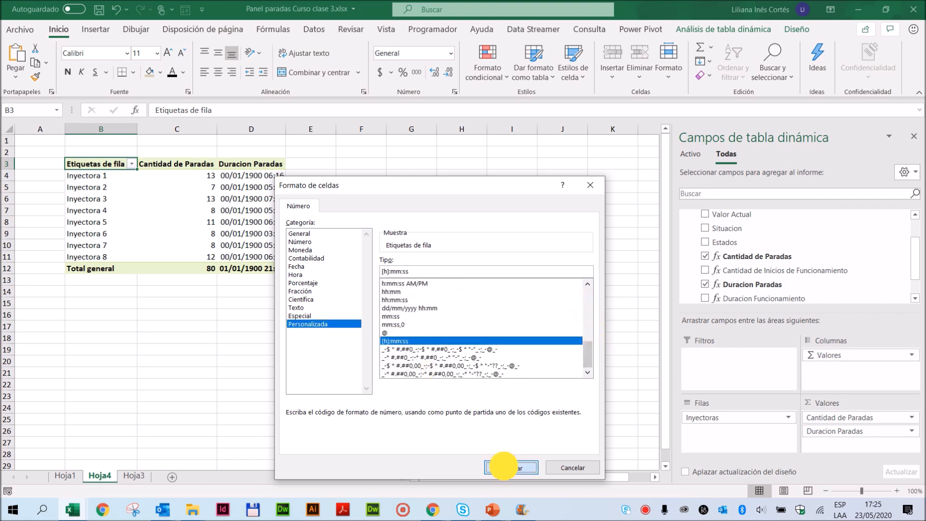
pyautogui.click(481, 416)
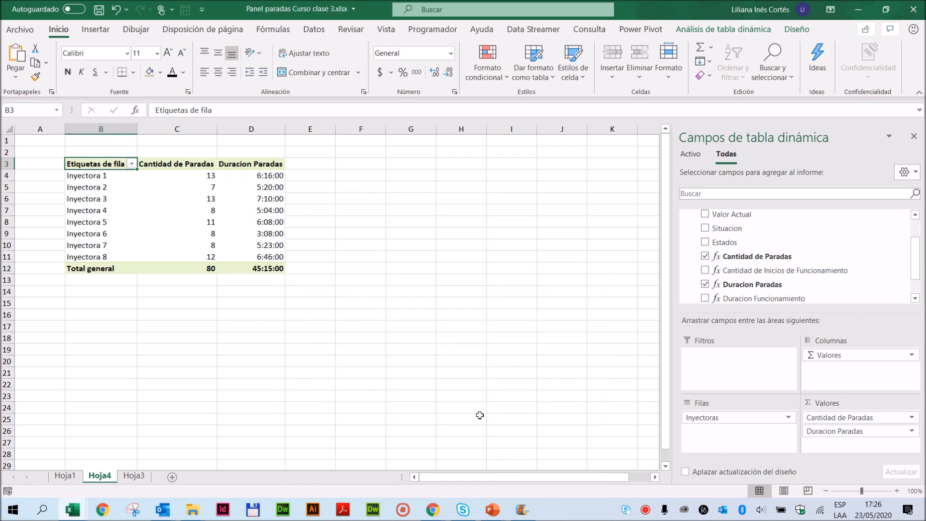
# - Collapse the Base Final field list and delete the worksheets Hoja3 and Hoja1, keeping only the pivot table sheet
pyautogui.moveTo(912, 276); pyautogui.dragTo(858, 230)
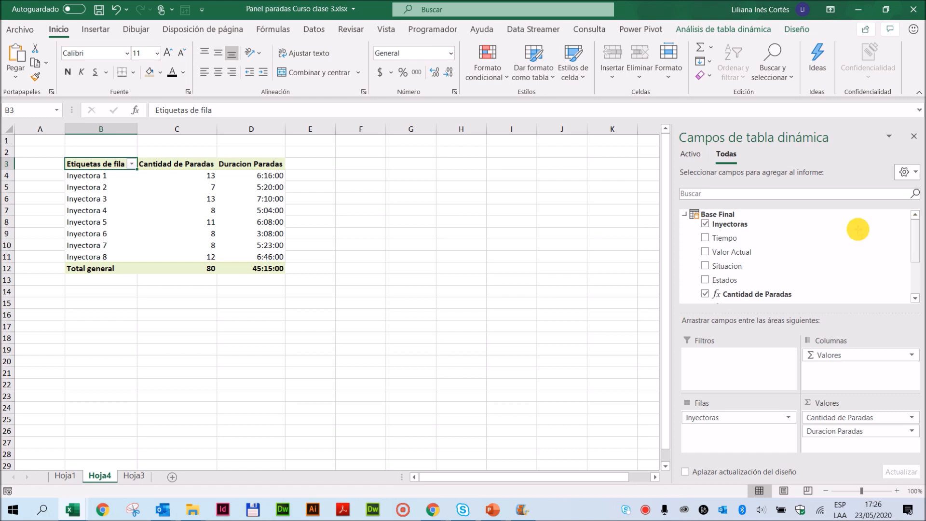
pyautogui.click(719, 215)
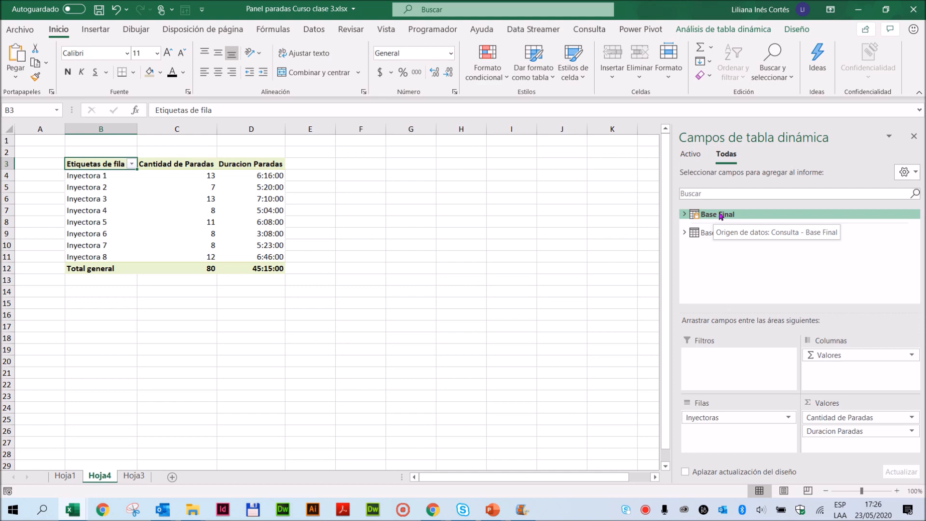
pyautogui.click(68, 476)
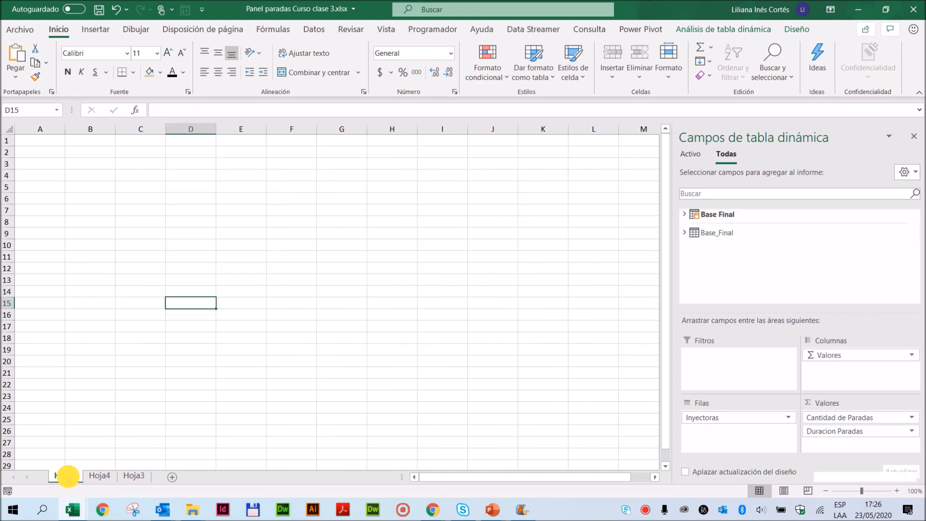
pyautogui.click(133, 476)
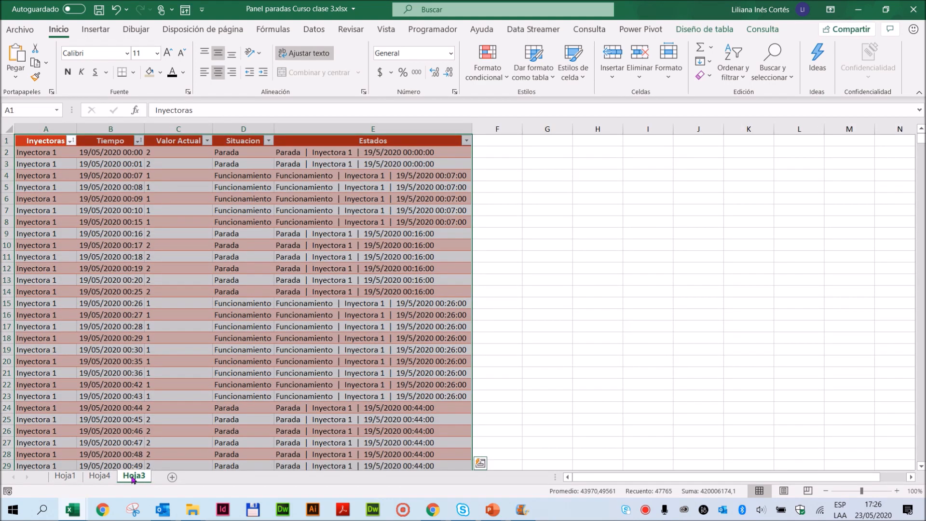
pyautogui.rightClick(133, 477)
pyautogui.click(166, 322)
pyautogui.click(439, 288)
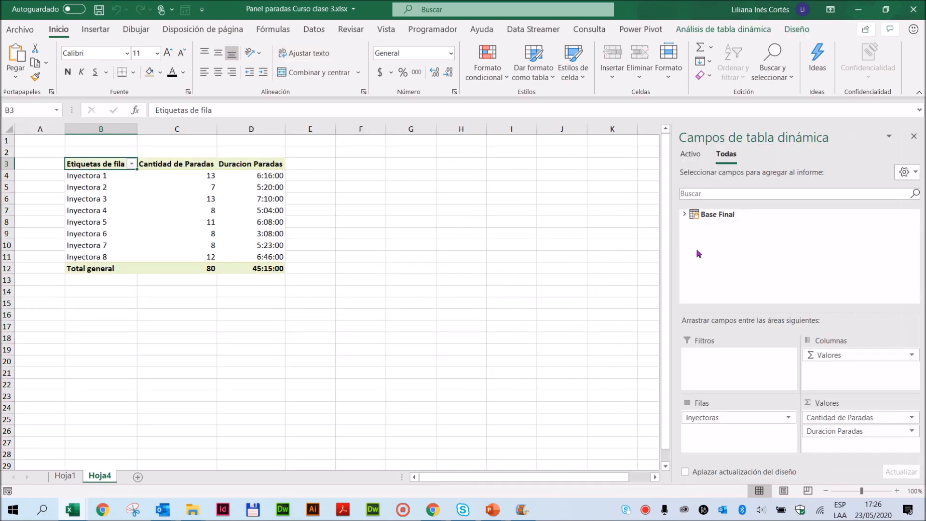
pyautogui.click(64, 475)
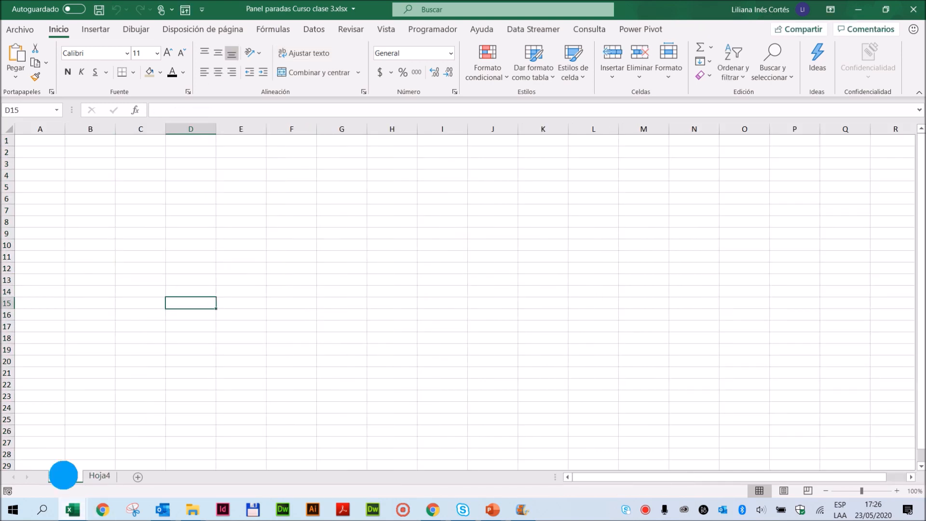
pyautogui.rightClick(64, 476)
pyautogui.click(101, 323)
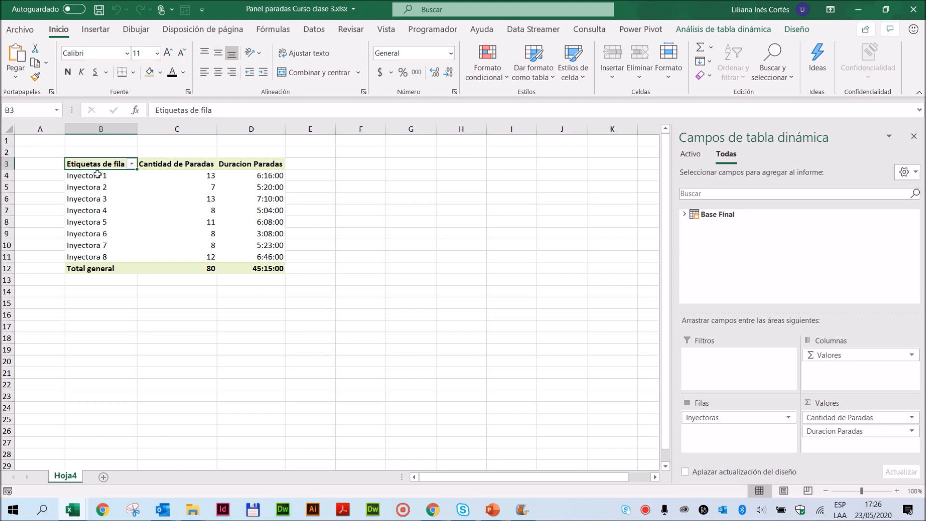
pyautogui.click(209, 177)
pyautogui.moveTo(209, 178); pyautogui.dragTo(208, 255)
pyautogui.moveTo(257, 176); pyautogui.dragTo(248, 254)
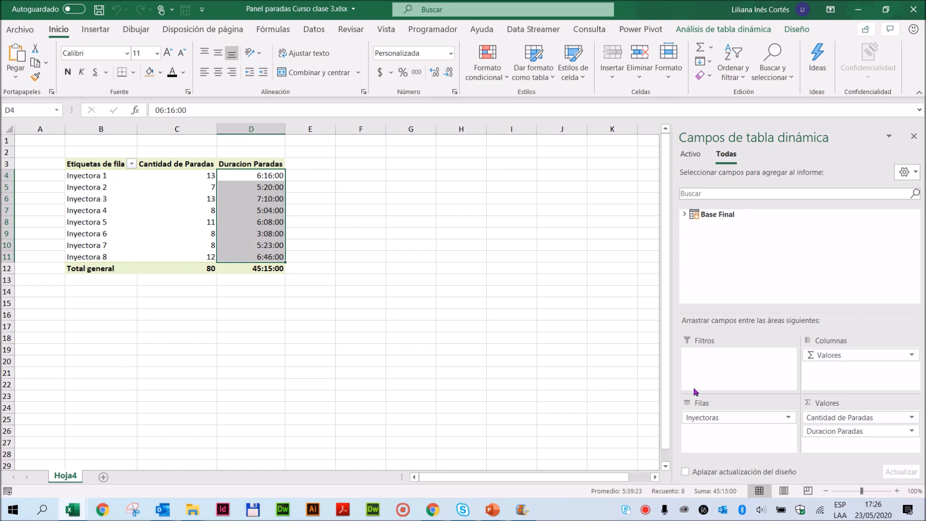
pyautogui.moveTo(714, 417); pyautogui.dragTo(717, 436)
# - Copy the whole pivot table and paste the duplicate at cell G2
pyautogui.click(137, 166)
pyautogui.moveTo(137, 166); pyautogui.dragTo(267, 279)
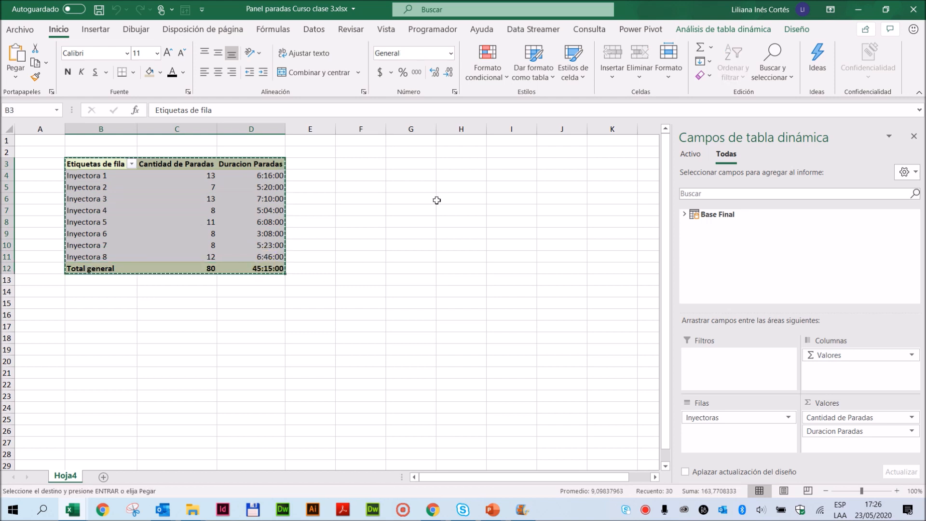
pyautogui.click(414, 153)
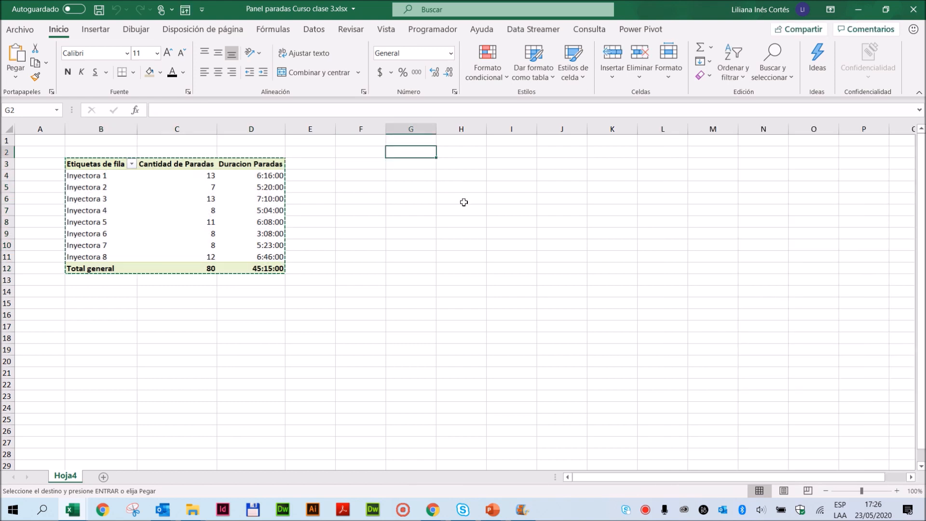
pyautogui.hotkey('ctrl', 'v')
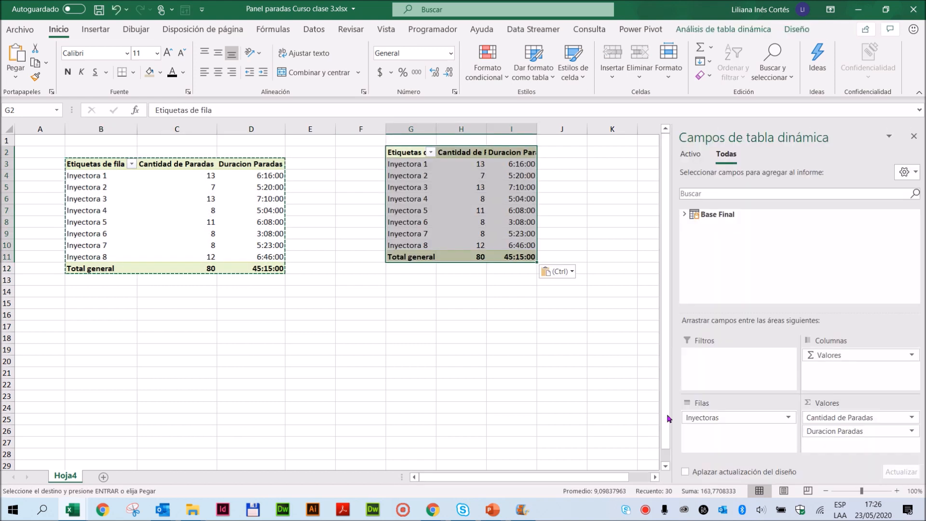
# - Replace Inyectoras with Estados in the rows of the copied pivot table
pyautogui.click(683, 215)
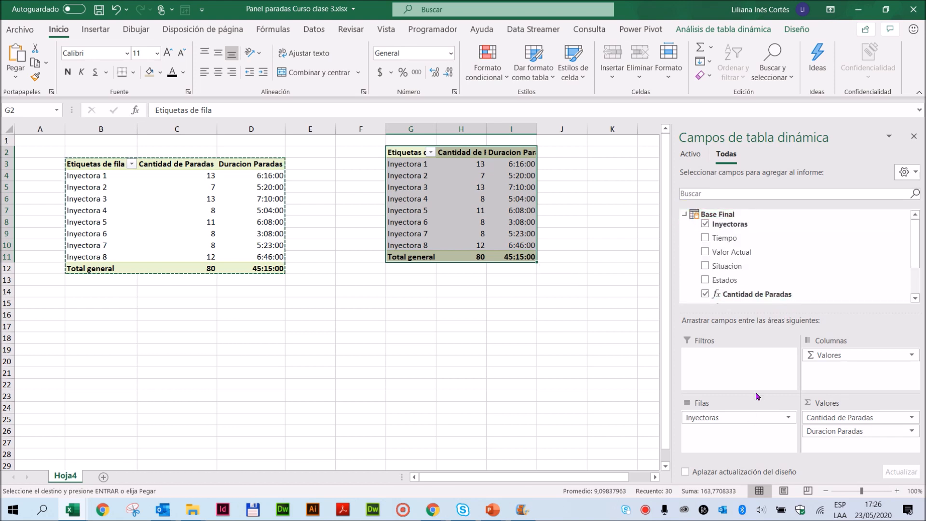
pyautogui.scroll(-1, 782, 289)
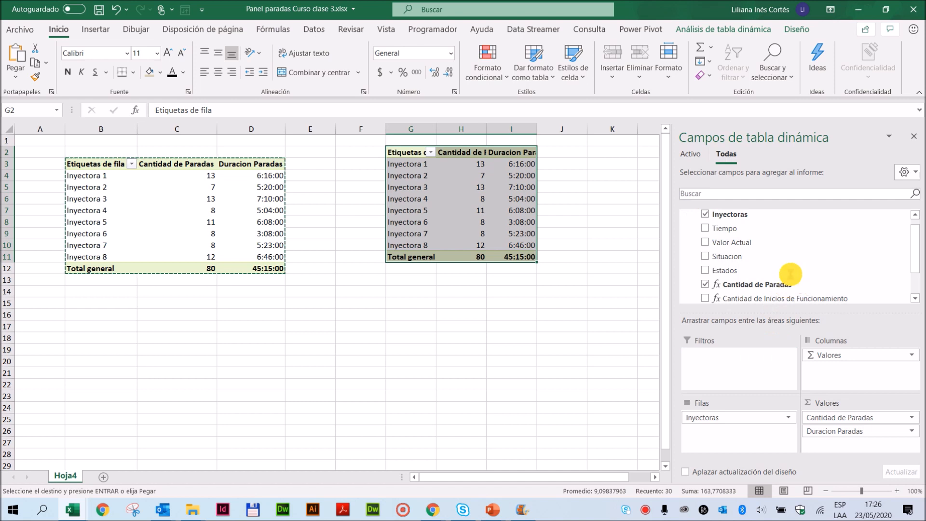
pyautogui.moveTo(791, 274); pyautogui.dragTo(794, 270)
pyautogui.scroll(-1, 797, 271)
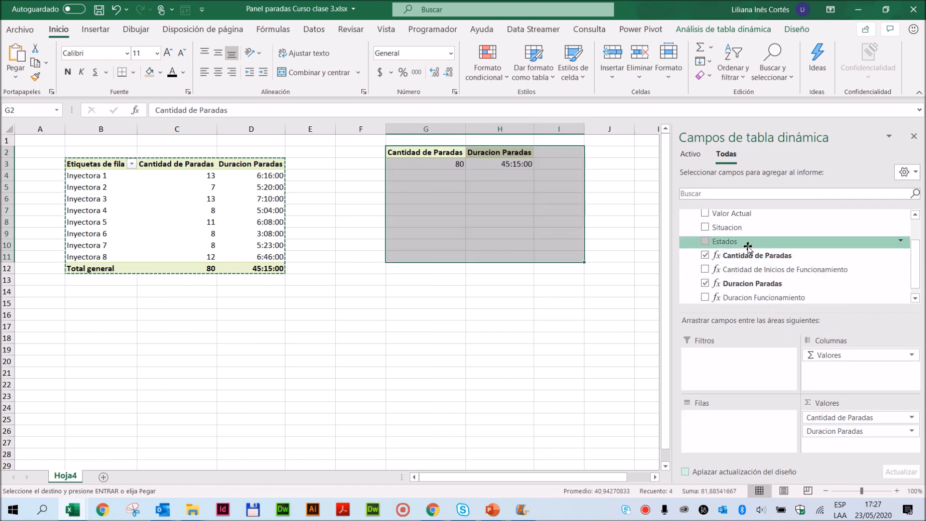
pyautogui.moveTo(738, 242); pyautogui.dragTo(734, 424)
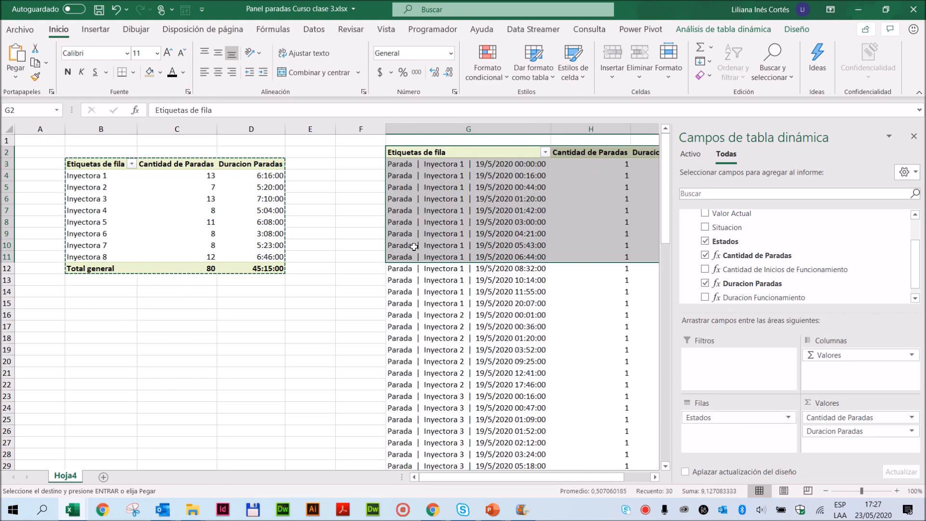
pyautogui.click(327, 287)
pyautogui.click(475, 252)
# - Add Inyectoras as a report filter on the copied pivot table, filter it to Inyectora 1 and select the stoppage count total
pyautogui.scroll(1, 777, 269)
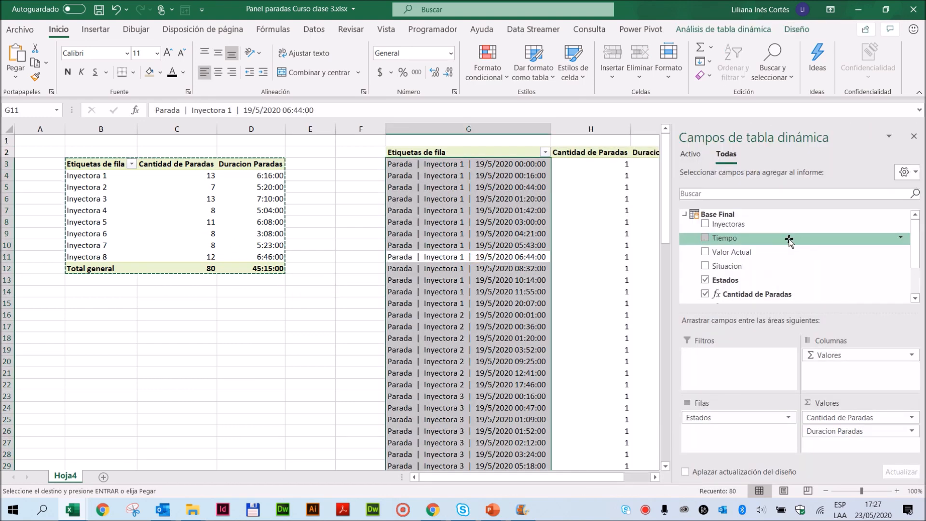
pyautogui.moveTo(742, 225); pyautogui.dragTo(722, 358)
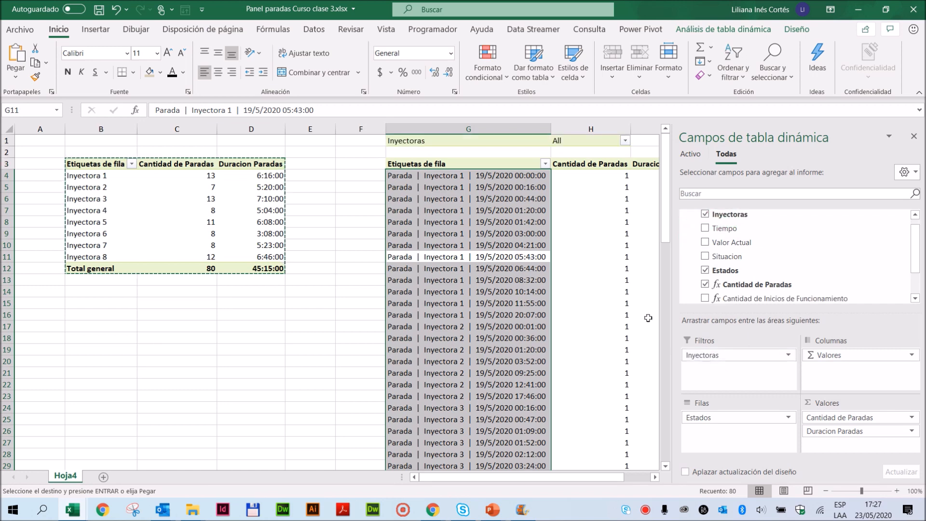
pyautogui.click(625, 141)
pyautogui.click(493, 170)
pyautogui.click(506, 180)
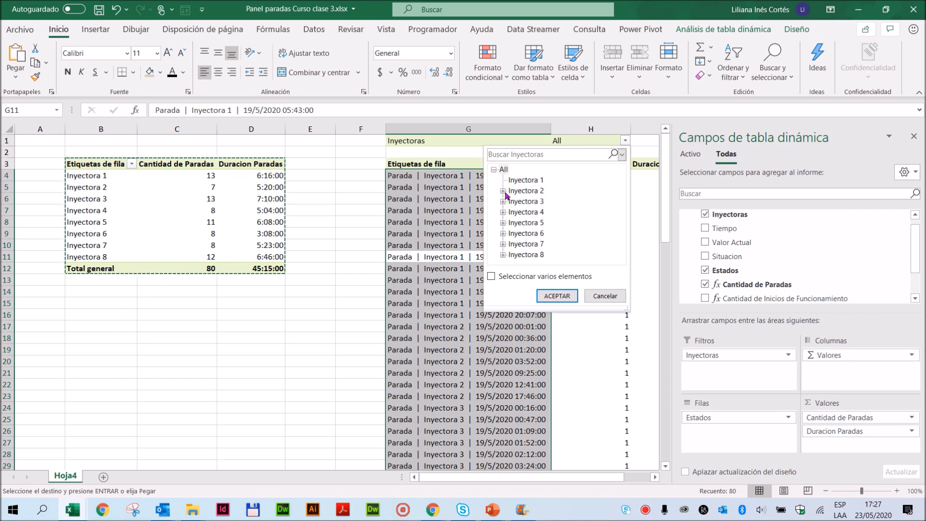
pyautogui.click(491, 277)
pyautogui.click(501, 169)
pyautogui.click(511, 180)
pyautogui.click(557, 296)
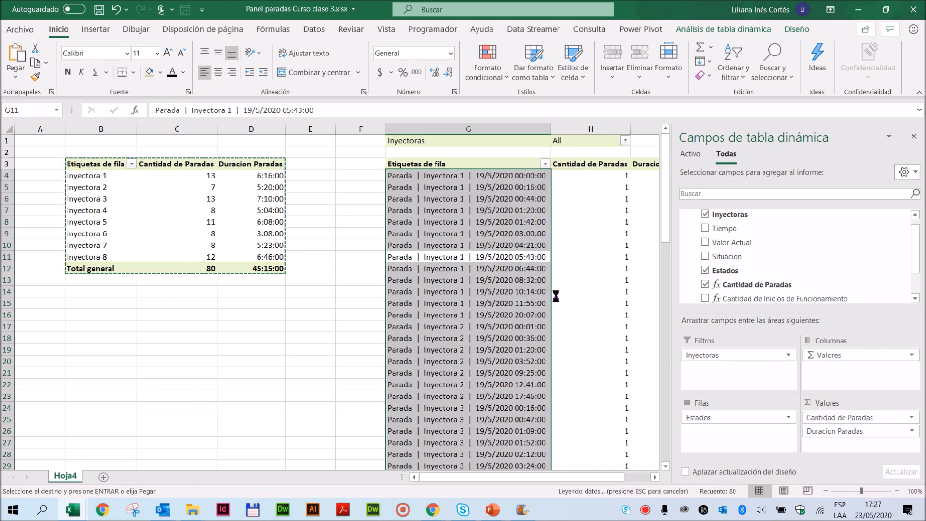
pyautogui.moveTo(592, 477); pyautogui.dragTo(655, 478)
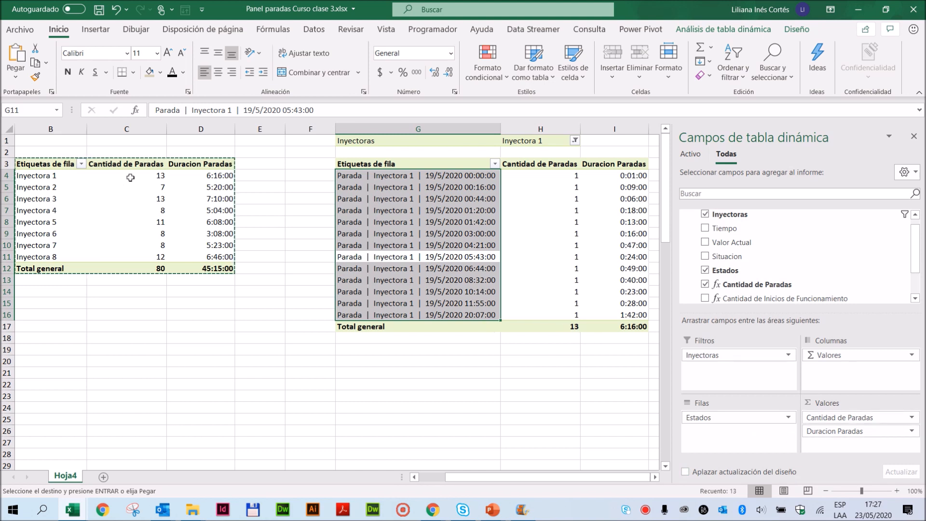
pyautogui.click(549, 325)
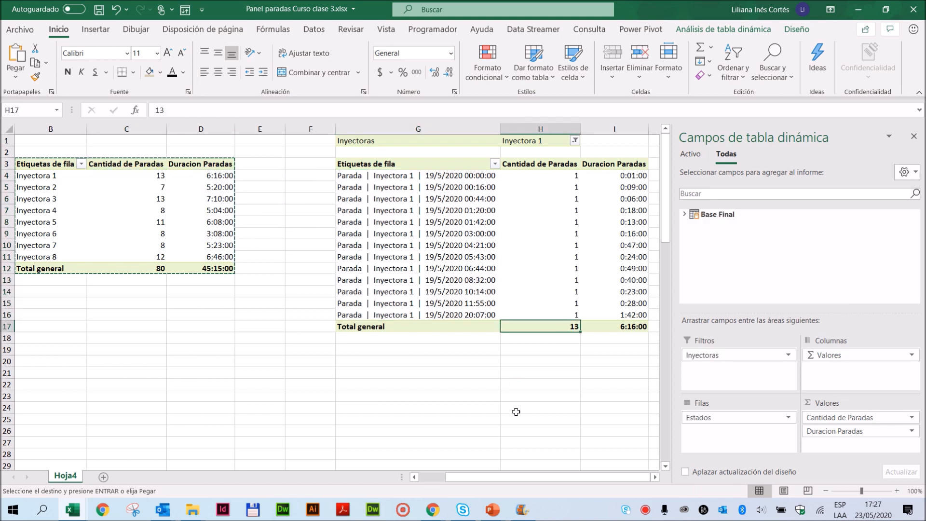
# - Compare Inyectora 1's stoppage duration in the first pivot table with the individual durations and total in the copied pivot table
pyautogui.click(214, 176)
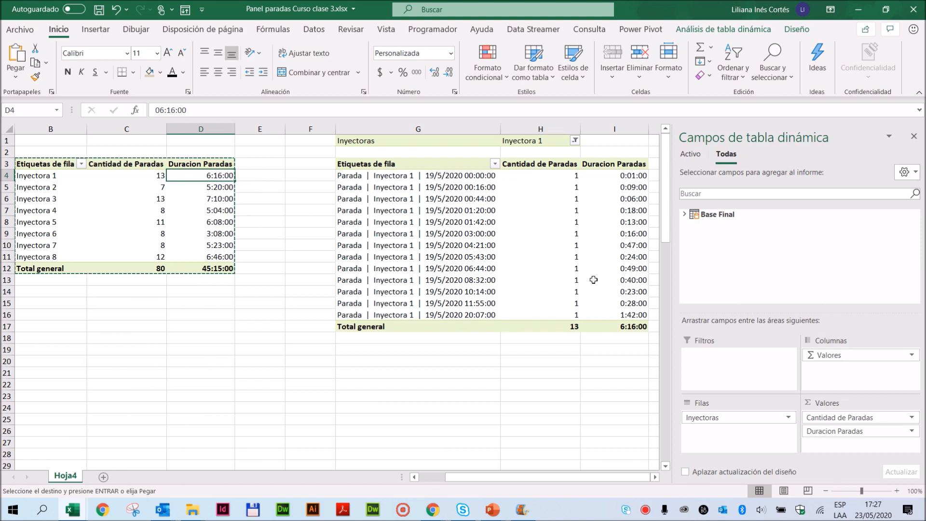
pyautogui.moveTo(630, 175); pyautogui.dragTo(631, 321)
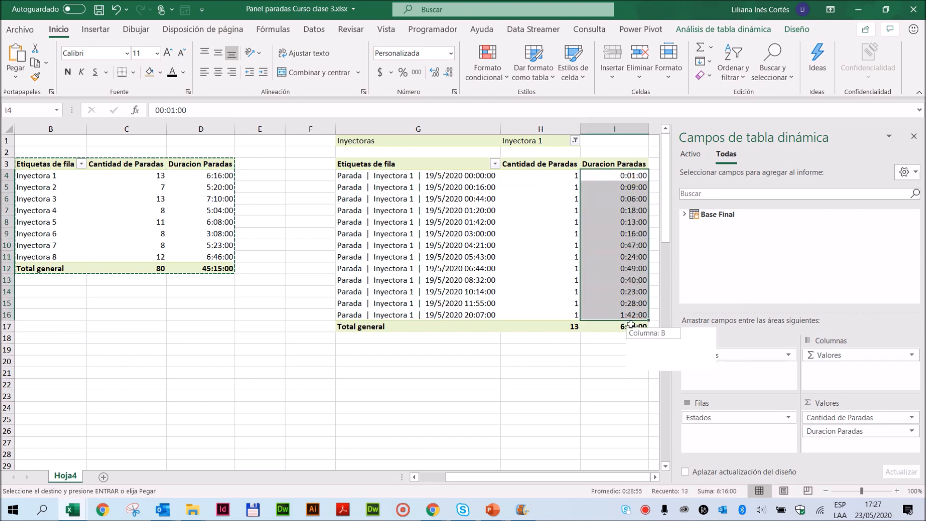
pyautogui.click(631, 326)
pyautogui.click(225, 177)
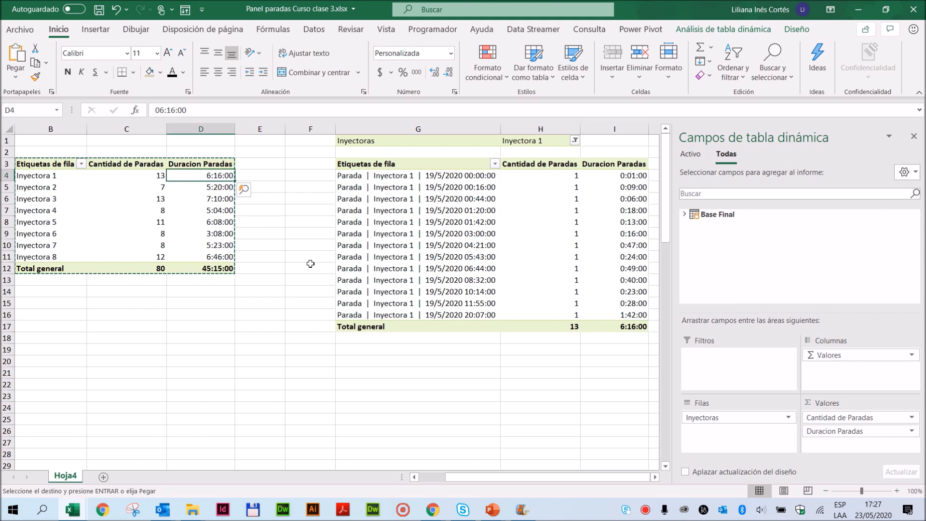
# - Replace the Inyectoras report filter of the copied pivot table with an Inyectoras slicer placed in the empty columns beside it
pyautogui.click(454, 211)
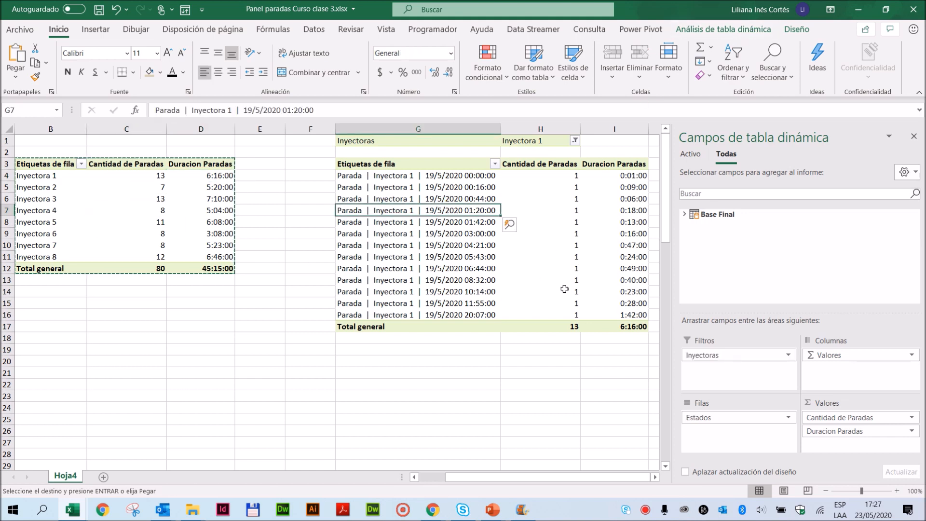
pyautogui.moveTo(743, 357); pyautogui.dragTo(768, 250)
pyautogui.click(420, 270)
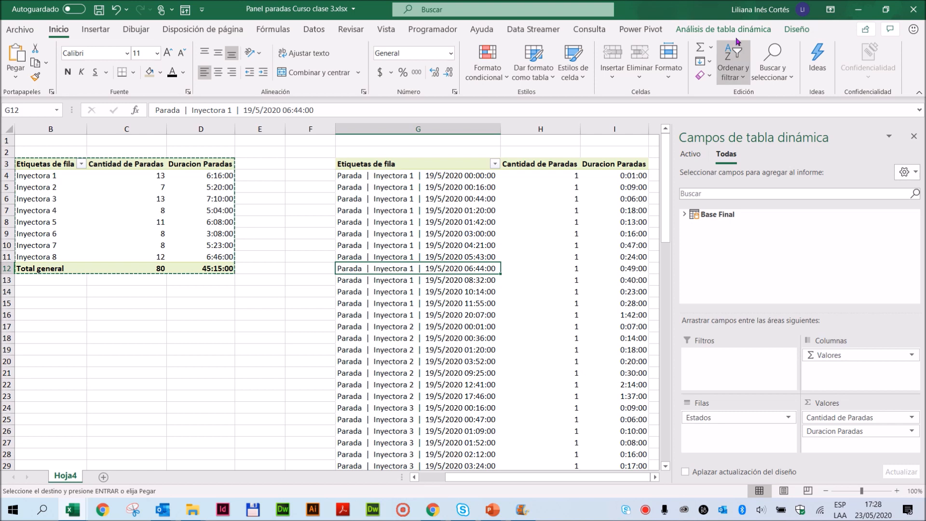
pyautogui.click(721, 30)
pyautogui.click(367, 47)
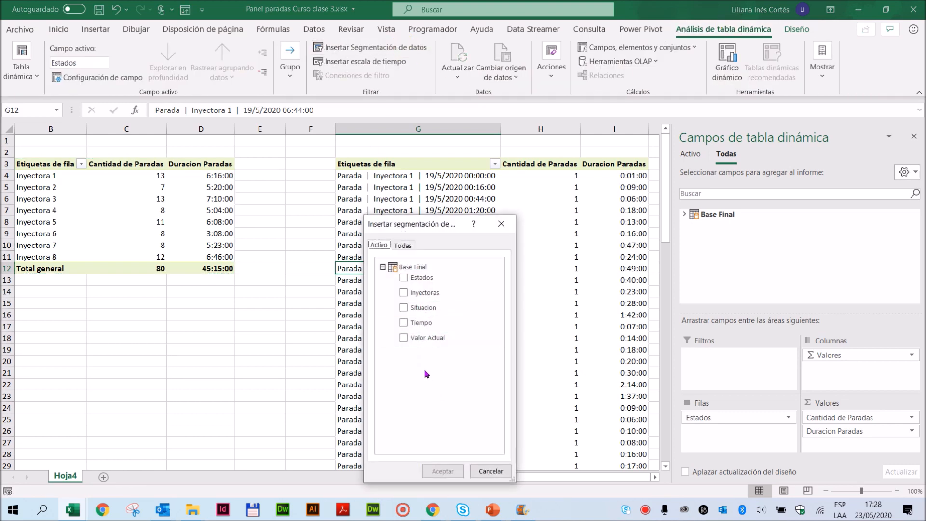
pyautogui.click(403, 292)
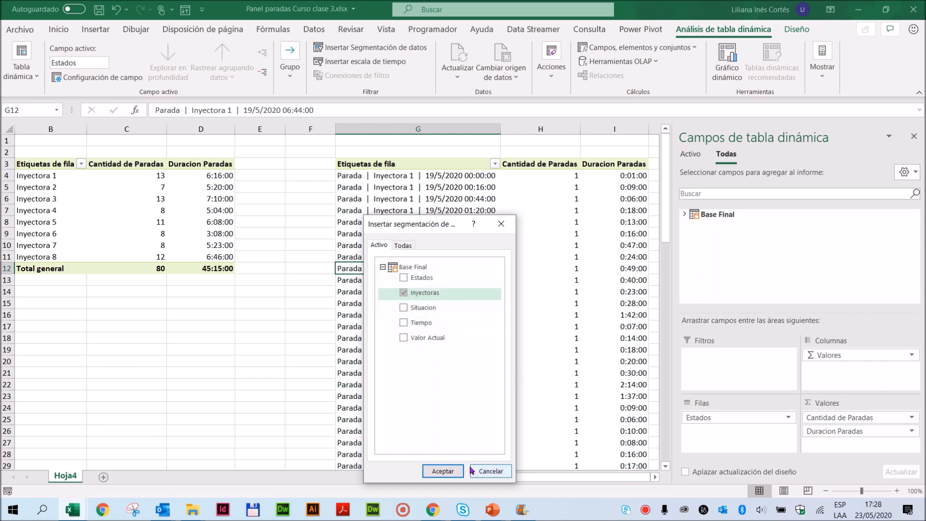
pyautogui.click(444, 472)
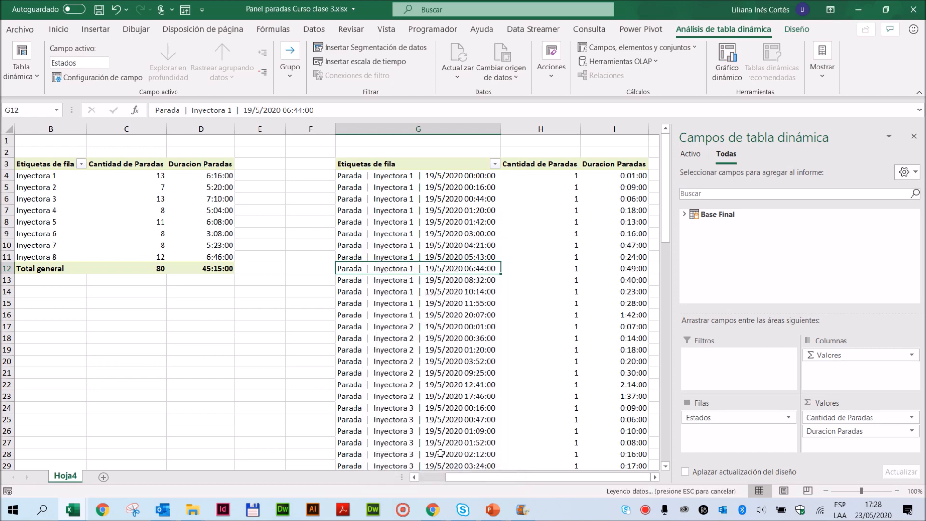
pyautogui.moveTo(331, 236); pyautogui.dragTo(776, 163)
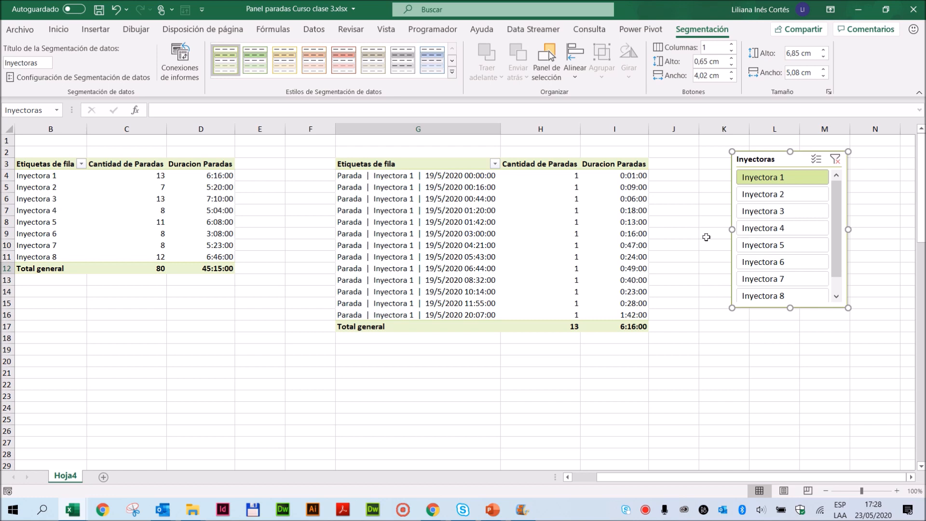
# - Filter the copied pivot table to Inyectora 2 with the slicer to compare it with the first pivot table, moving the slicer slightly closer
pyautogui.click(765, 194)
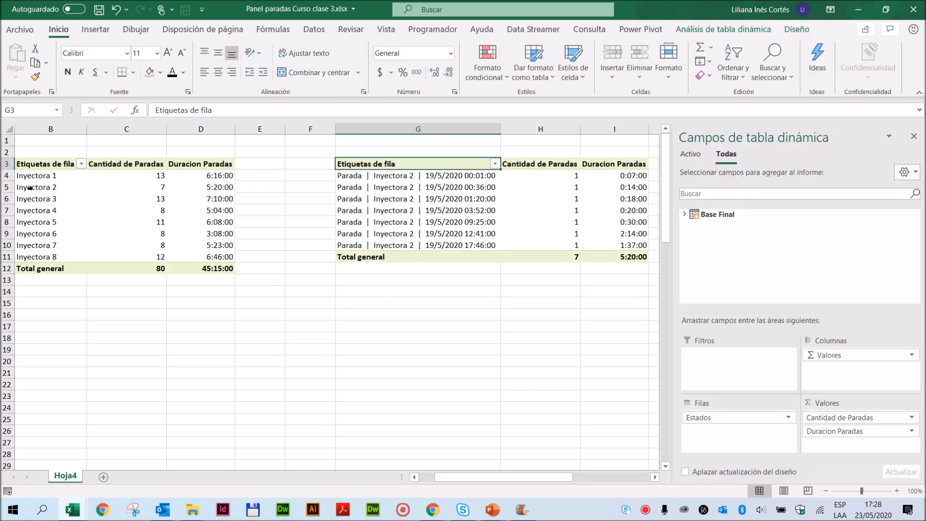
pyautogui.click(422, 323)
pyautogui.moveTo(787, 159); pyautogui.dragTo(765, 165)
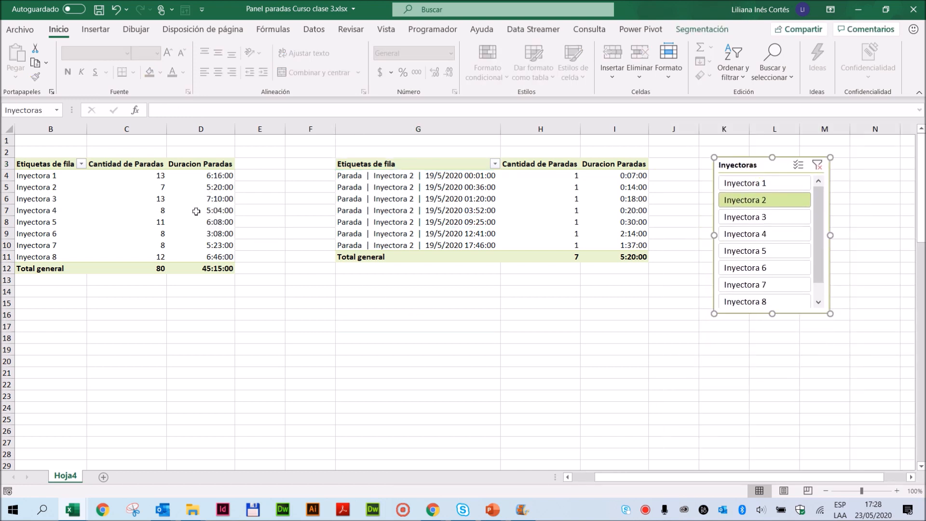
# - Connect the Inyectoras slicer to TablaDinámica3 as well, so that it filters both pivot tables on Hoja4
pyautogui.rightClick(774, 166)
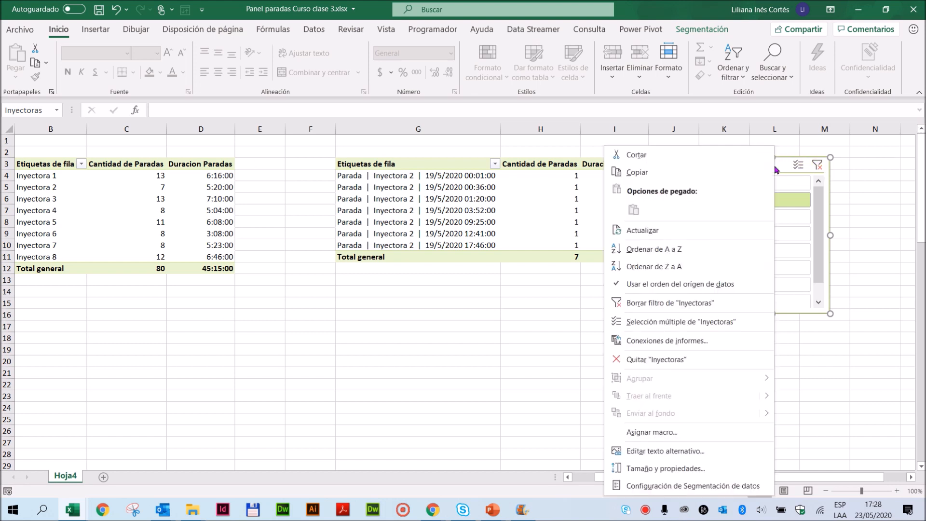
pyautogui.click(618, 344)
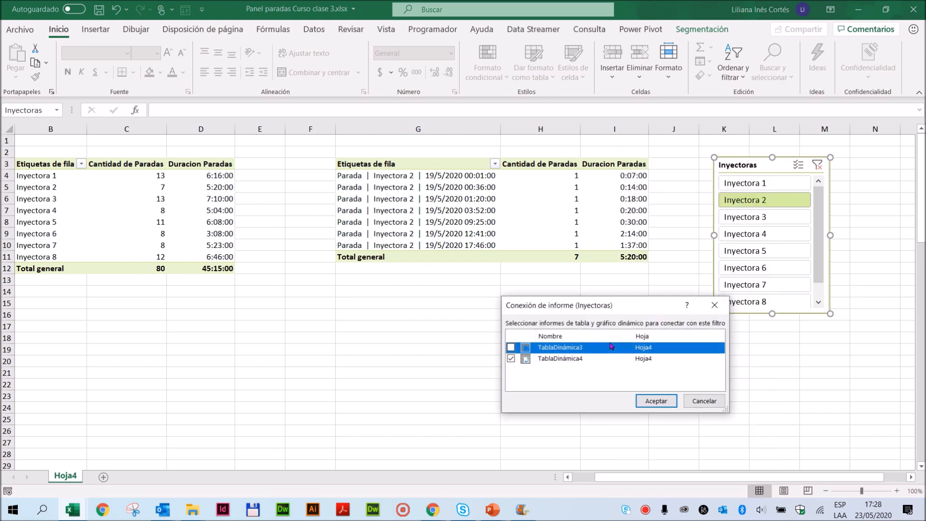
pyautogui.click(511, 348)
pyautogui.click(652, 401)
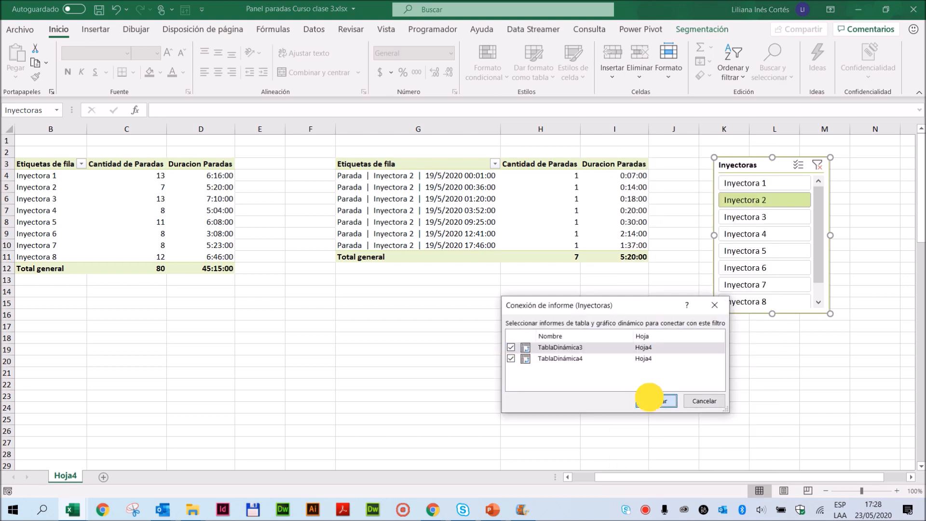
pyautogui.click(535, 322)
# - Move the slicer between the two pivot tables and filter both to Inyectora 3, ending on Inyectora 7, to compare their totals
pyautogui.moveTo(763, 165); pyautogui.dragTo(282, 273)
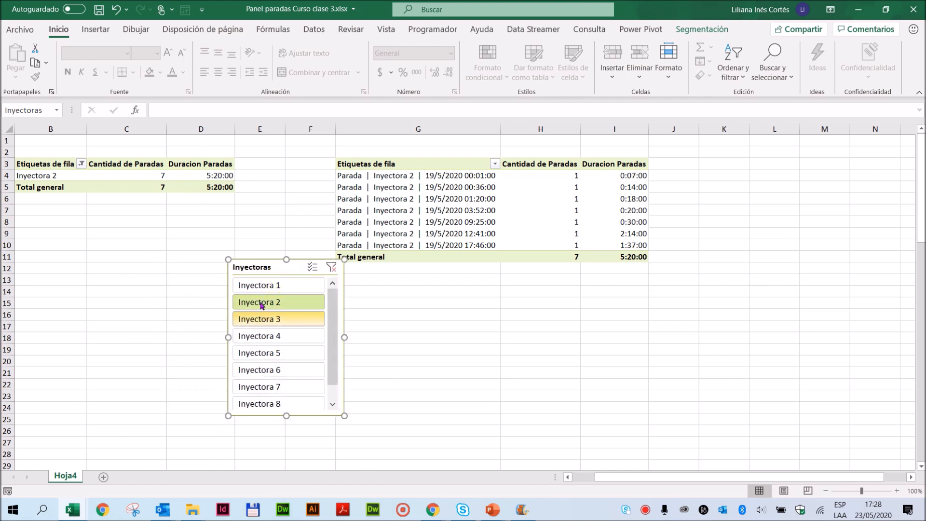
pyautogui.click(258, 322)
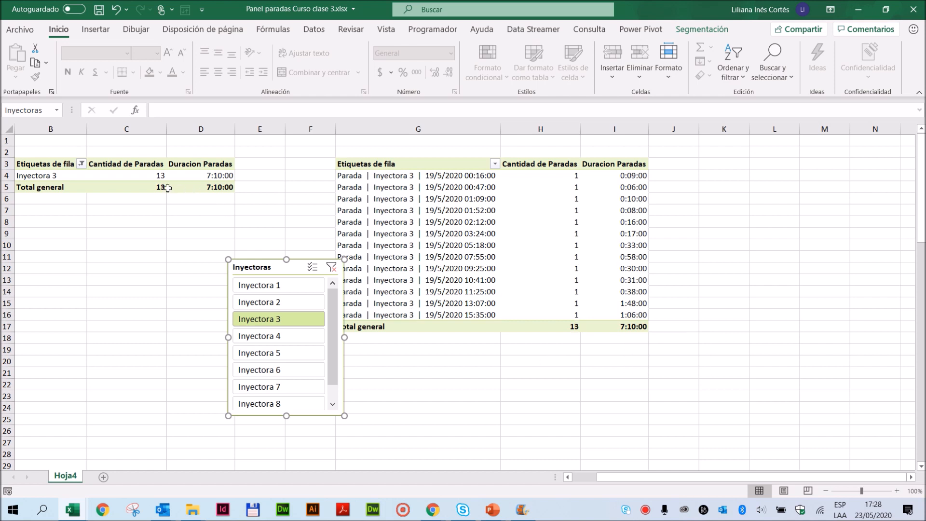
pyautogui.click(269, 386)
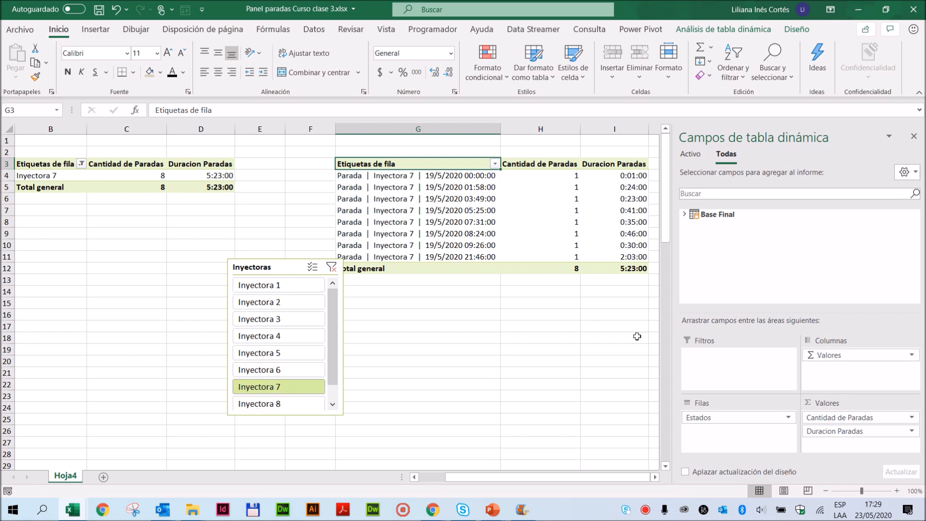
pyautogui.moveTo(500, 251)
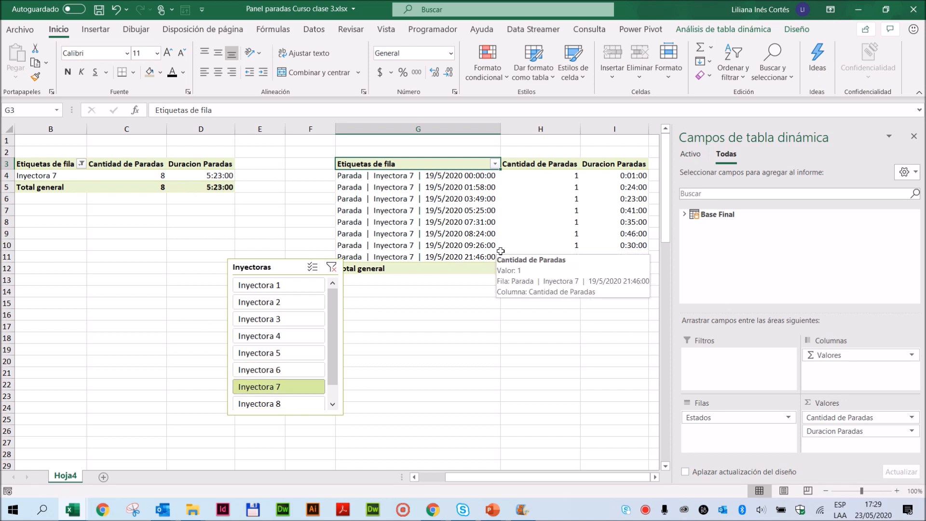